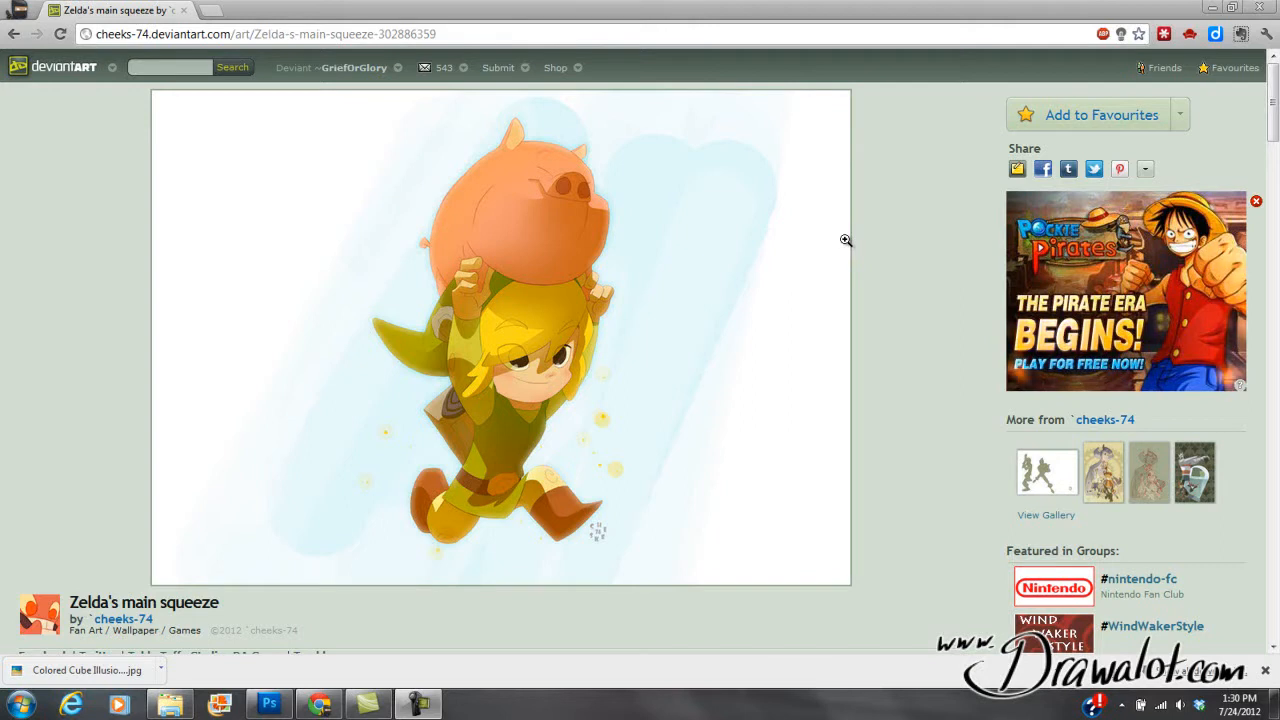
Switch to Photoshop, create a new document and paste the captured web page screenshot into it
{"action": "left_click", "coordinate": [270, 705]}
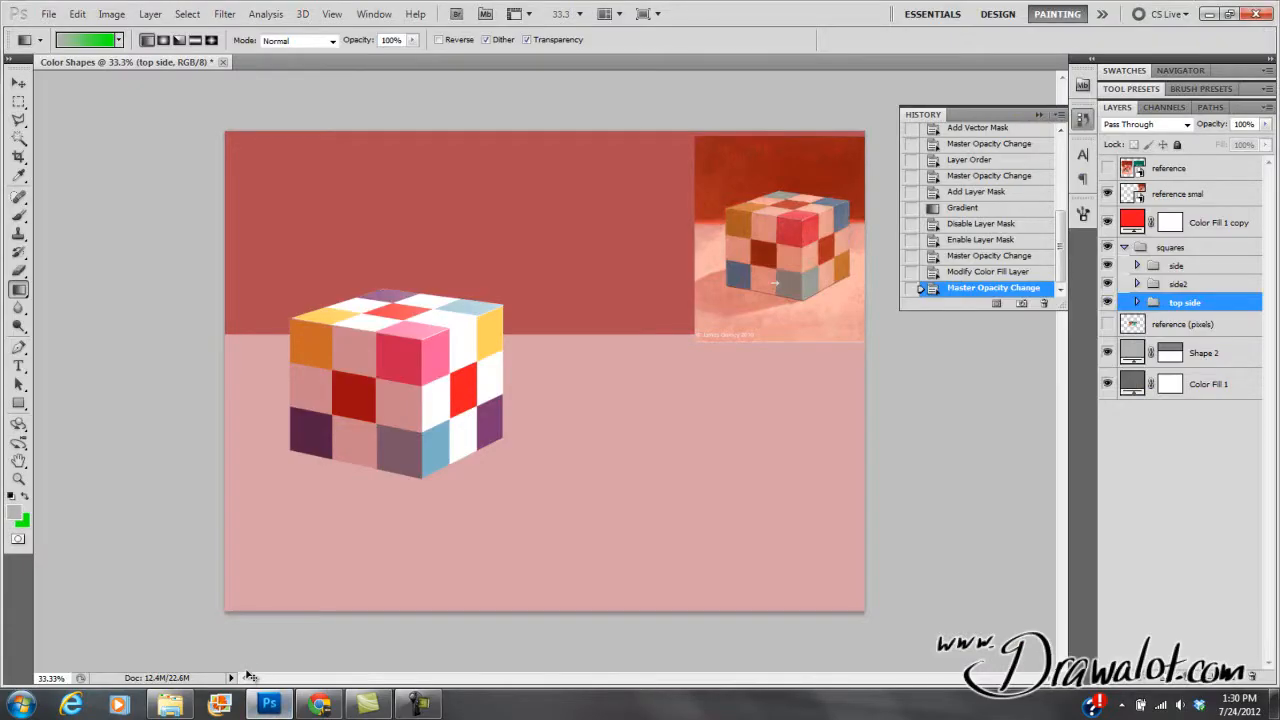
{"action": "key", "text": "ctrl+n"}
{"action": "left_click", "coordinate": [767, 178]}
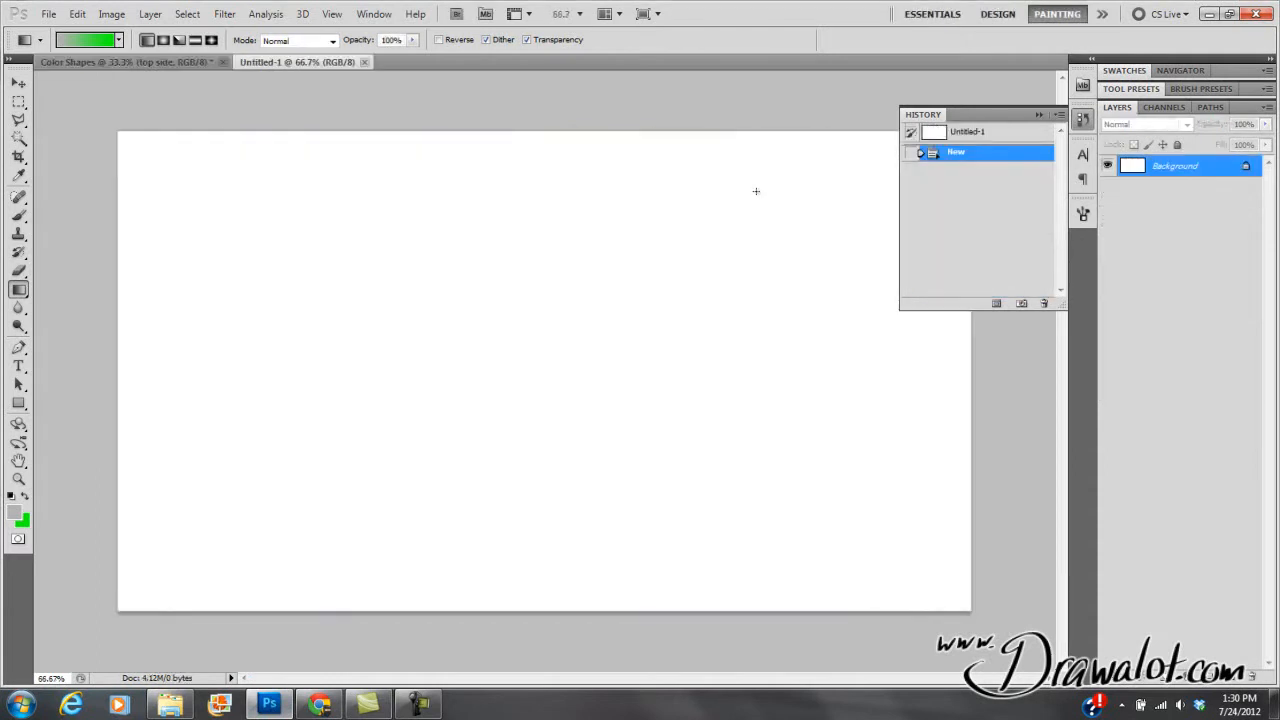
{"action": "key", "text": "ctrl+v"}
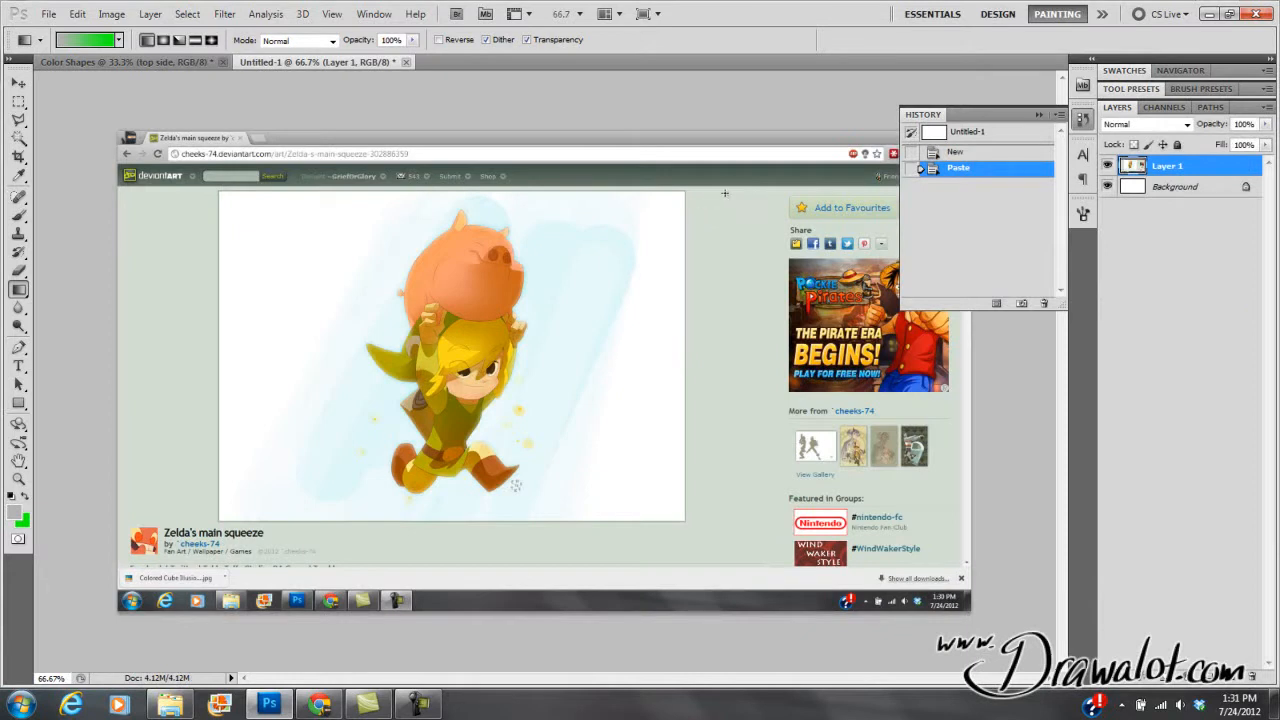
Select the artwork inside the pasted screenshot with a rectangular marquee and paste a copy of it onto its own layer
{"action": "left_click", "coordinate": [18, 101]}
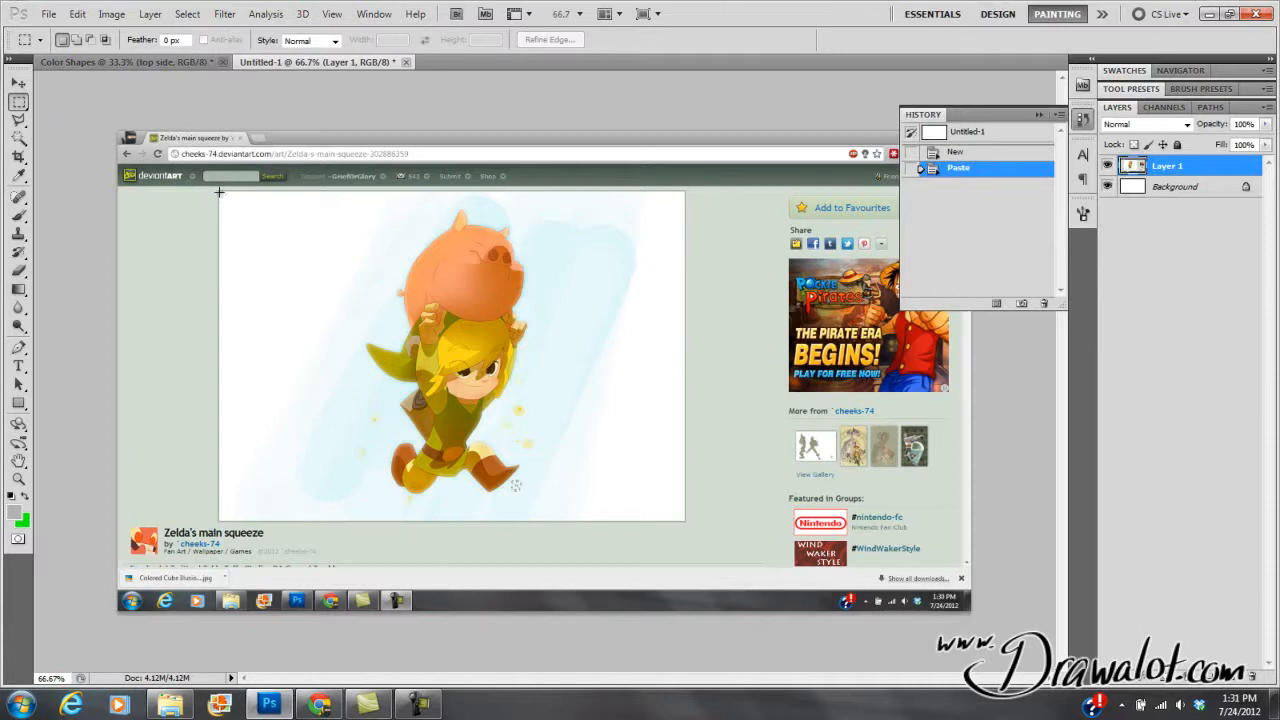
{"action": "left_click_drag", "start_coordinate": [513, 385], "coordinate": [685, 518]}
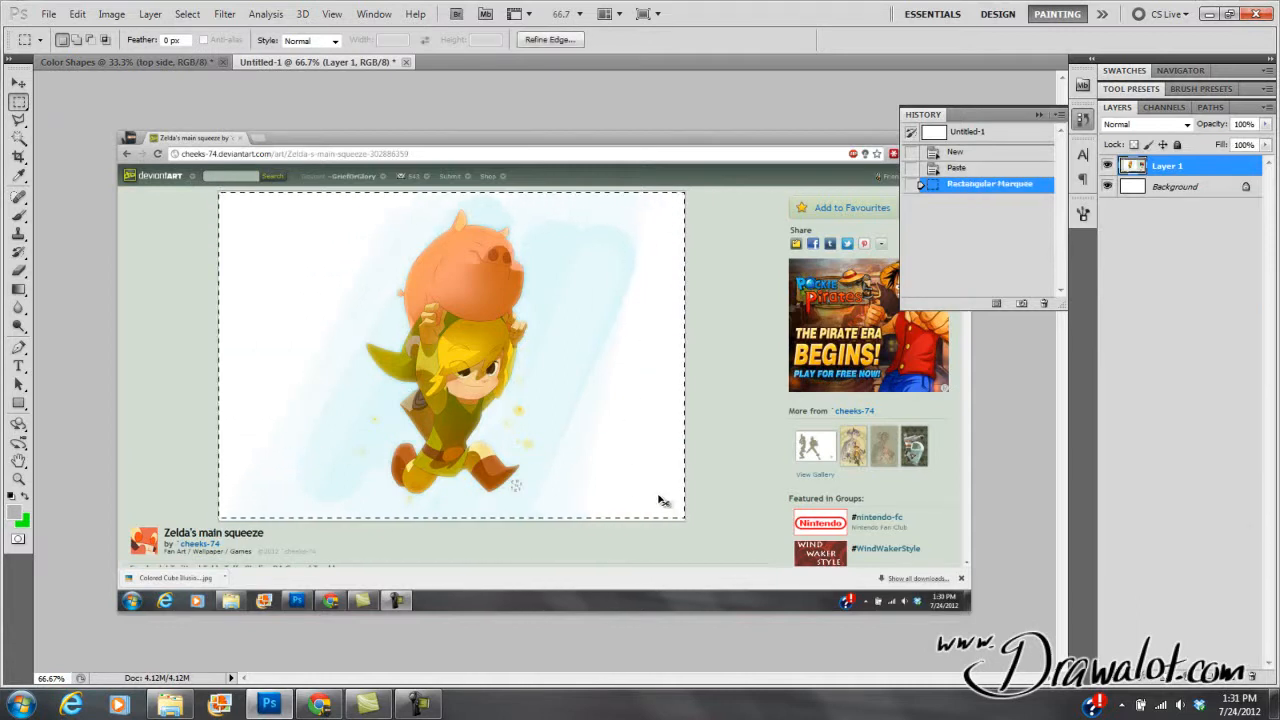
{"action": "key", "text": "ctrl+v"}
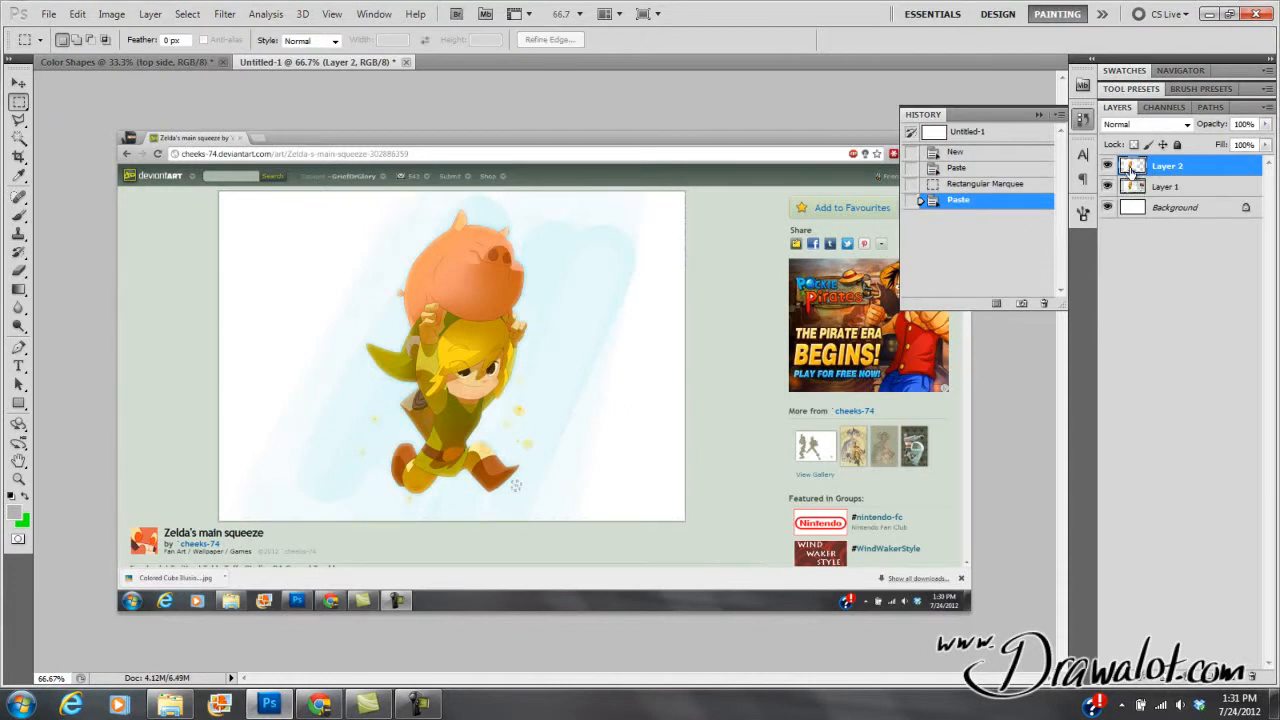
Delete the full screenshot layer and the Background layer, keeping only the cut-out artwork
{"action": "left_click_drag", "start_coordinate": [1130, 188], "coordinate": [1251, 676]}
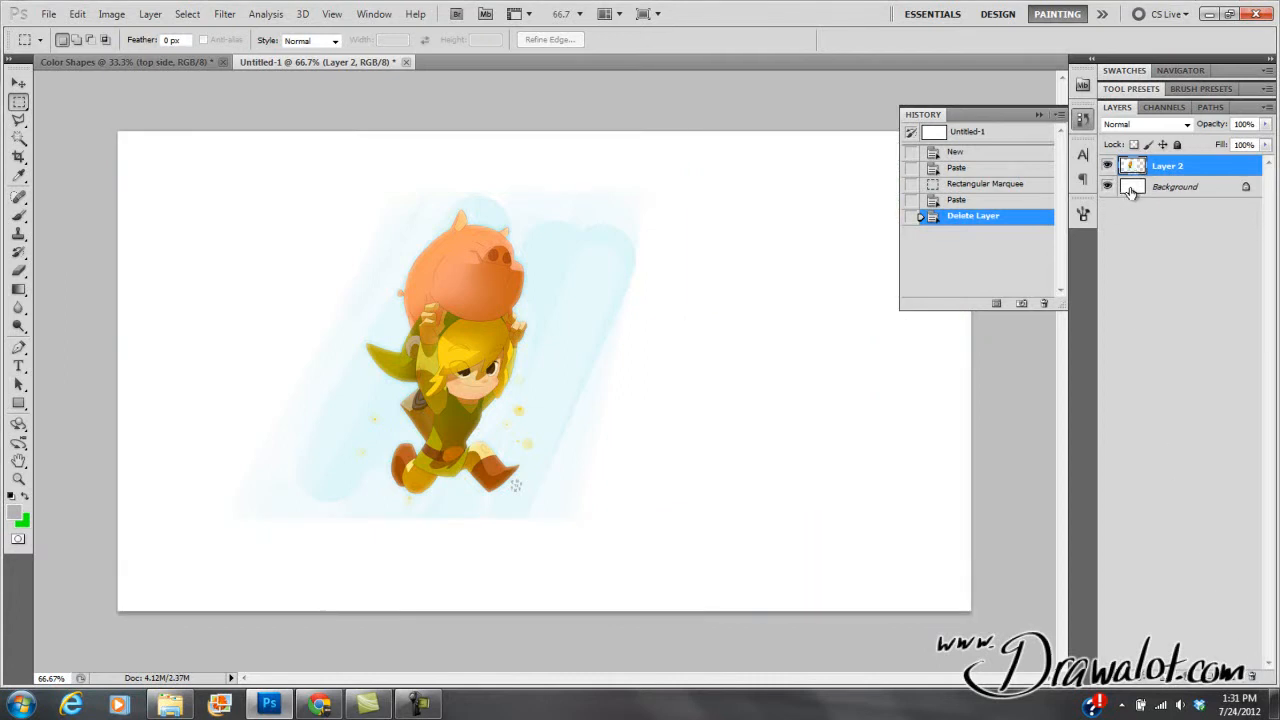
{"action": "left_click_drag", "start_coordinate": [1134, 191], "coordinate": [1252, 676]}
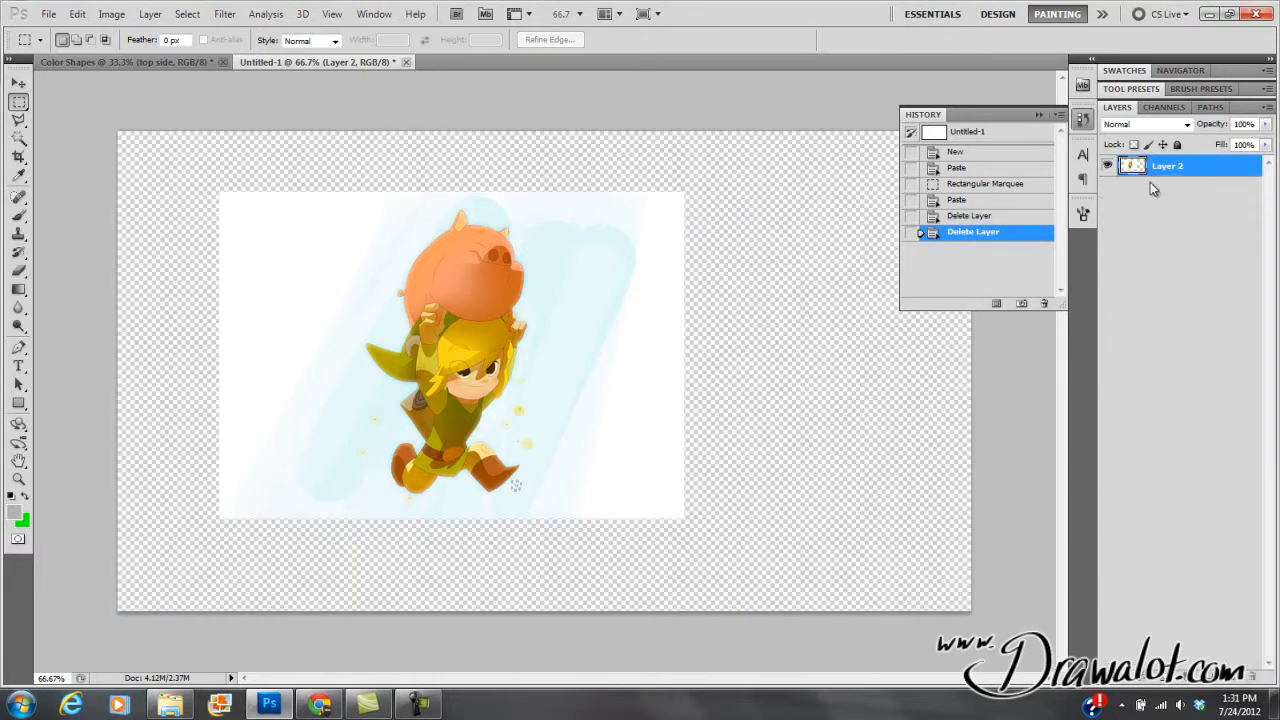
Add a solid color fill layer in light grey (d3d3d3)
{"action": "left_click", "coordinate": [150, 14]}
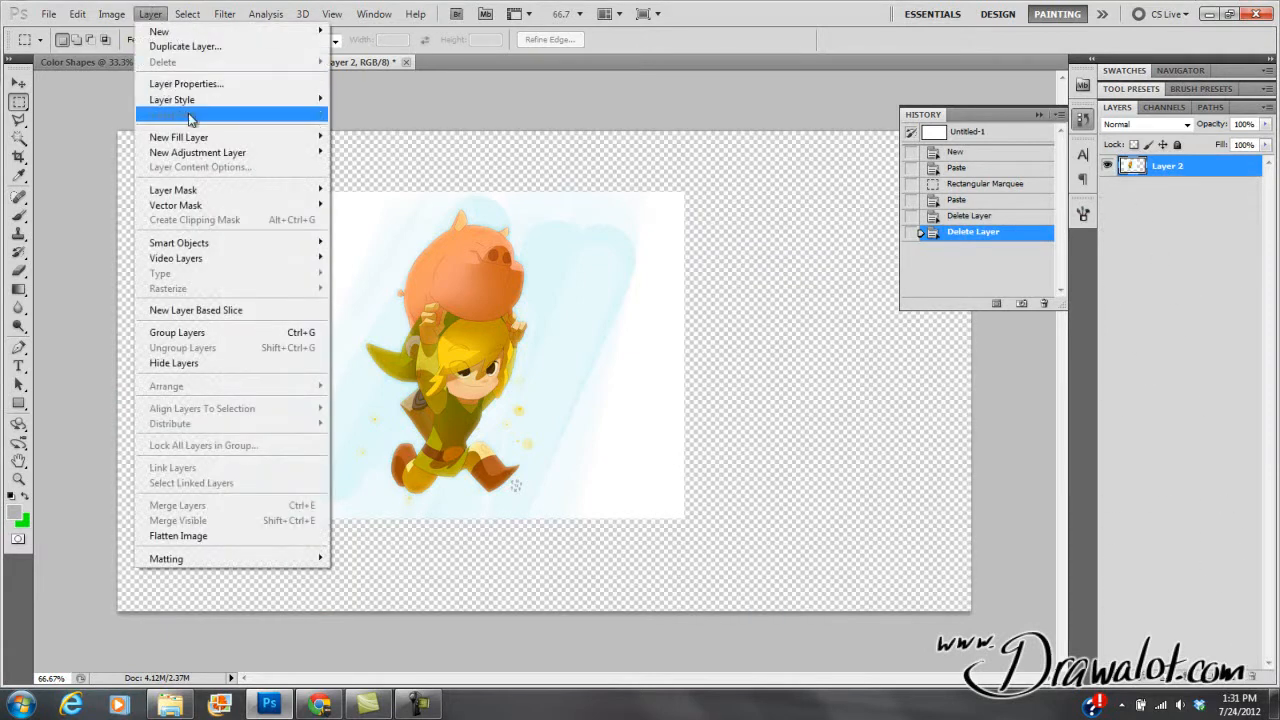
{"action": "mouse_move", "coordinate": [195, 143]}
{"action": "left_click", "coordinate": [360, 136]}
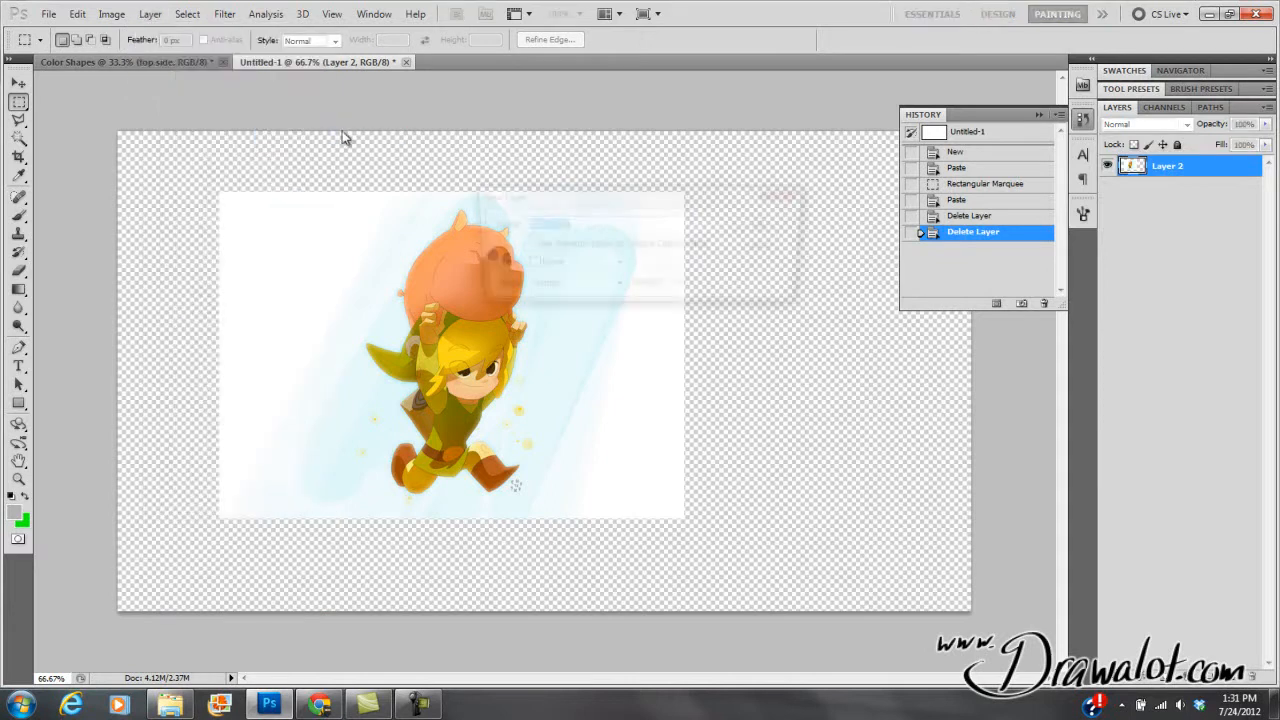
{"action": "left_click", "coordinate": [767, 224]}
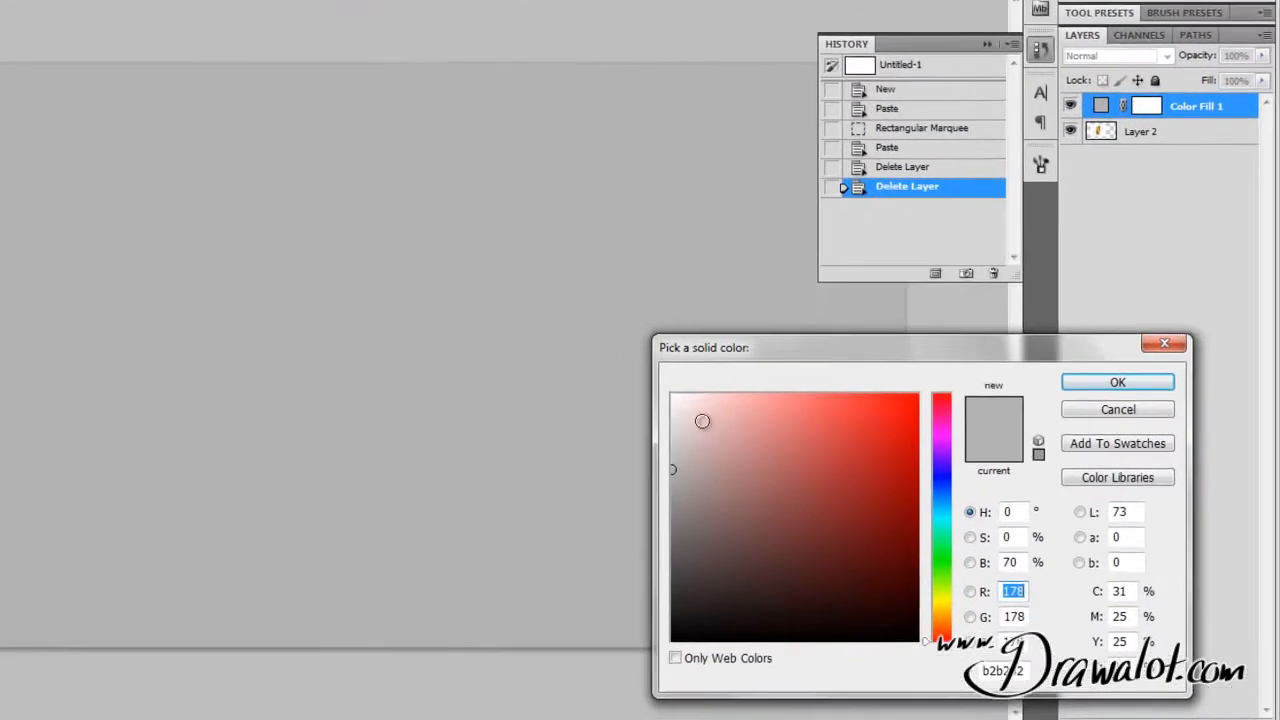
{"action": "left_click", "coordinate": [671, 394]}
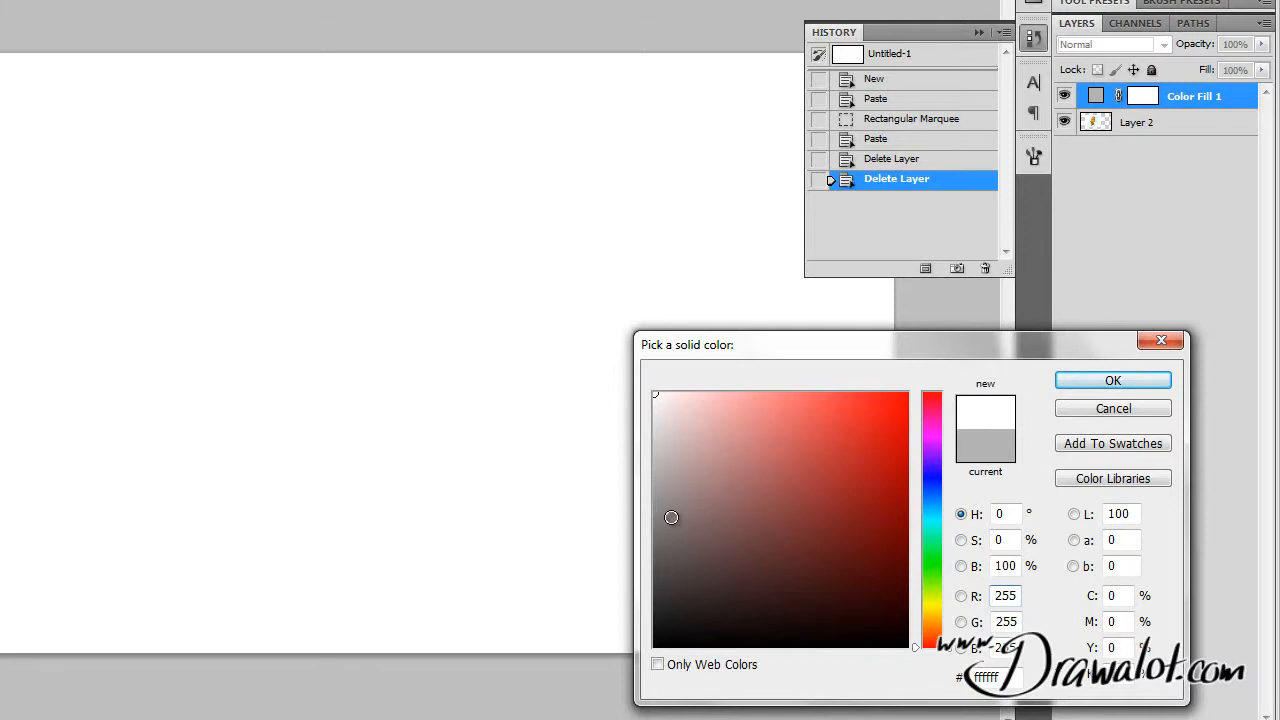
{"action": "left_click", "coordinate": [654, 436]}
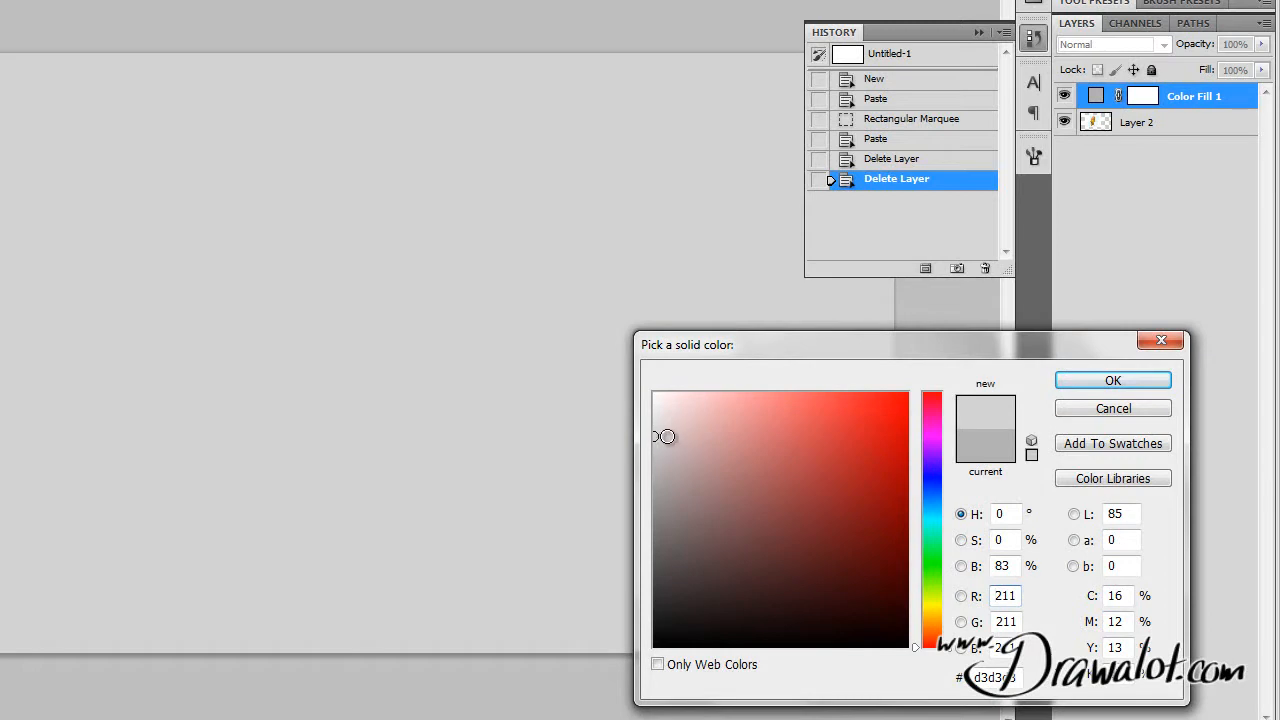
{"action": "left_click", "coordinate": [1096, 380]}
Place the artwork layer above the color fill layer and rename it "ref art"
{"action": "left_click_drag", "start_coordinate": [1096, 121], "coordinate": [1098, 90]}
{"action": "double_click", "coordinate": [1140, 95]}
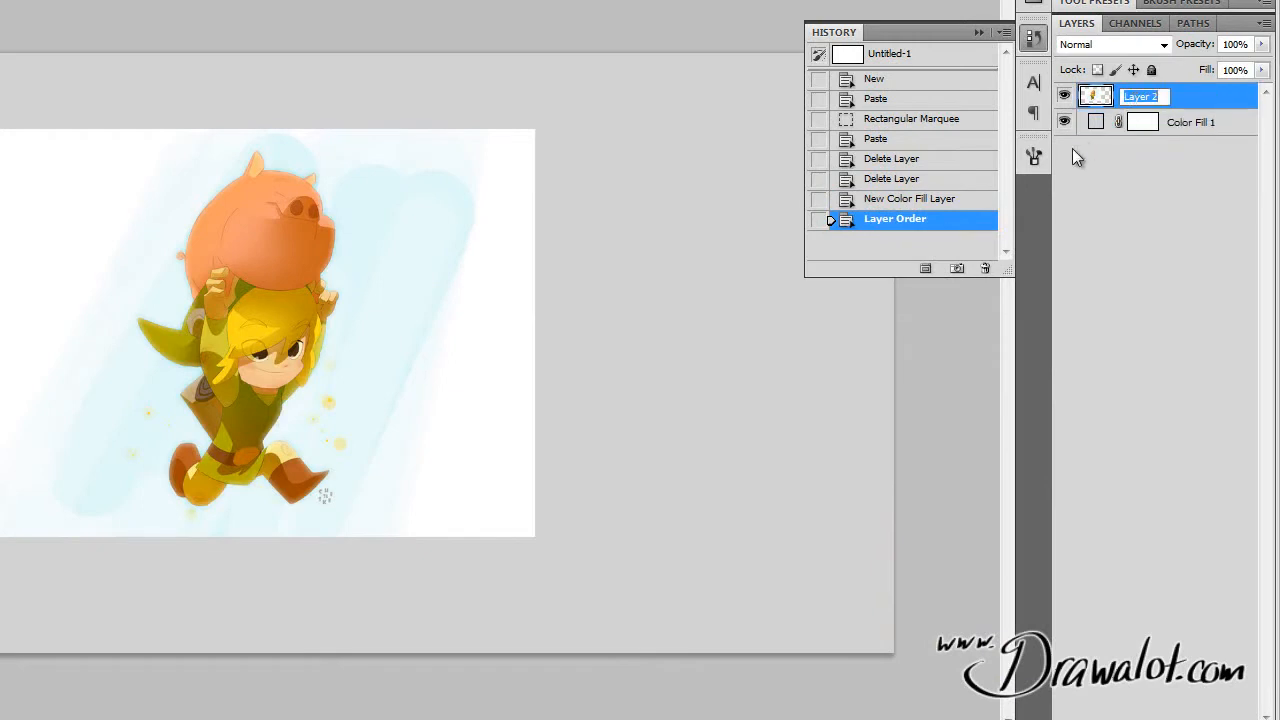
{"action": "type", "text": "ref art"}
{"action": "key", "text": "Return"}
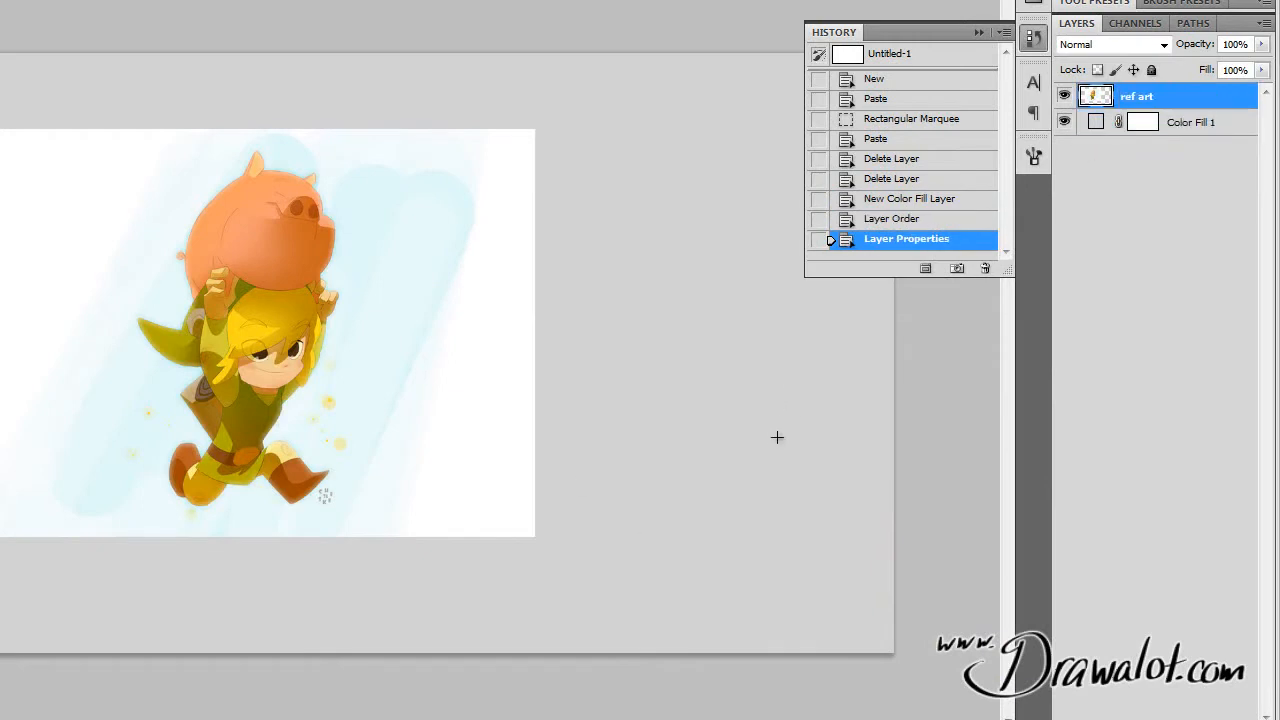
Shift the artwork toward the middle of the canvas and duplicate its layer as "ref art thumb"
{"action": "left_click_drag", "start_coordinate": [275, 353], "coordinate": [385, 359]}
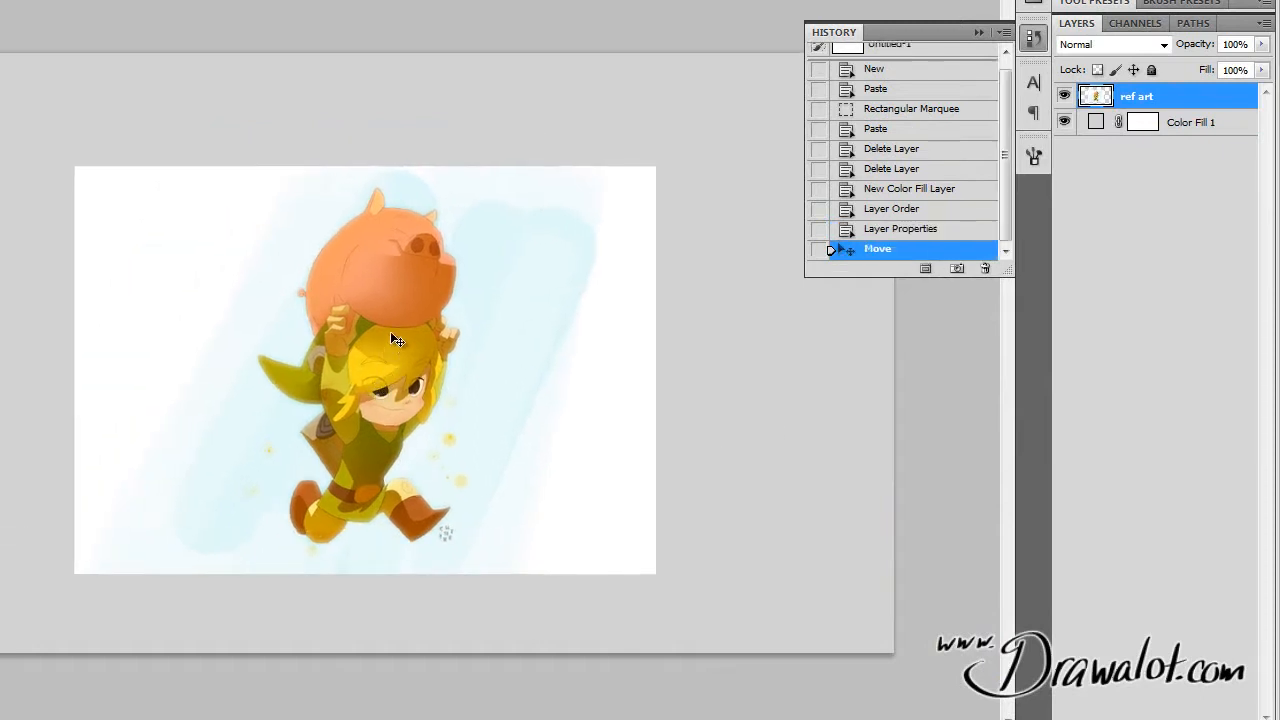
{"action": "left_click_drag", "start_coordinate": [1093, 103], "coordinate": [1105, 79]}
{"action": "double_click", "coordinate": [1155, 97]}
{"action": "left_click", "coordinate": [1163, 96]}
{"action": "type", "text": "thumb"}
{"action": "key", "text": "Return"}
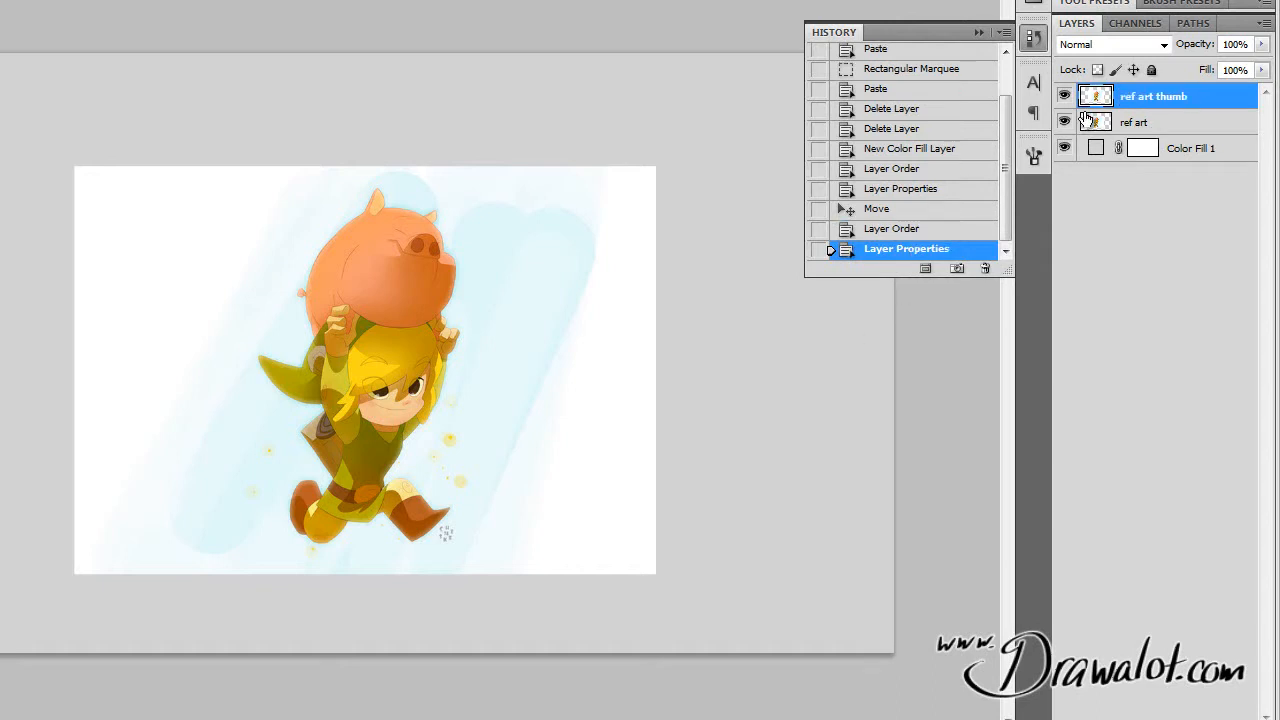
Scale the "ref art thumb" layer down to thumbnail size and hide the full-size "ref art" layer
{"action": "key", "text": "ctrl+t"}
{"action": "left_click_drag", "start_coordinate": [70, 573], "coordinate": [258, 450]}
{"action": "key", "text": "Return"}
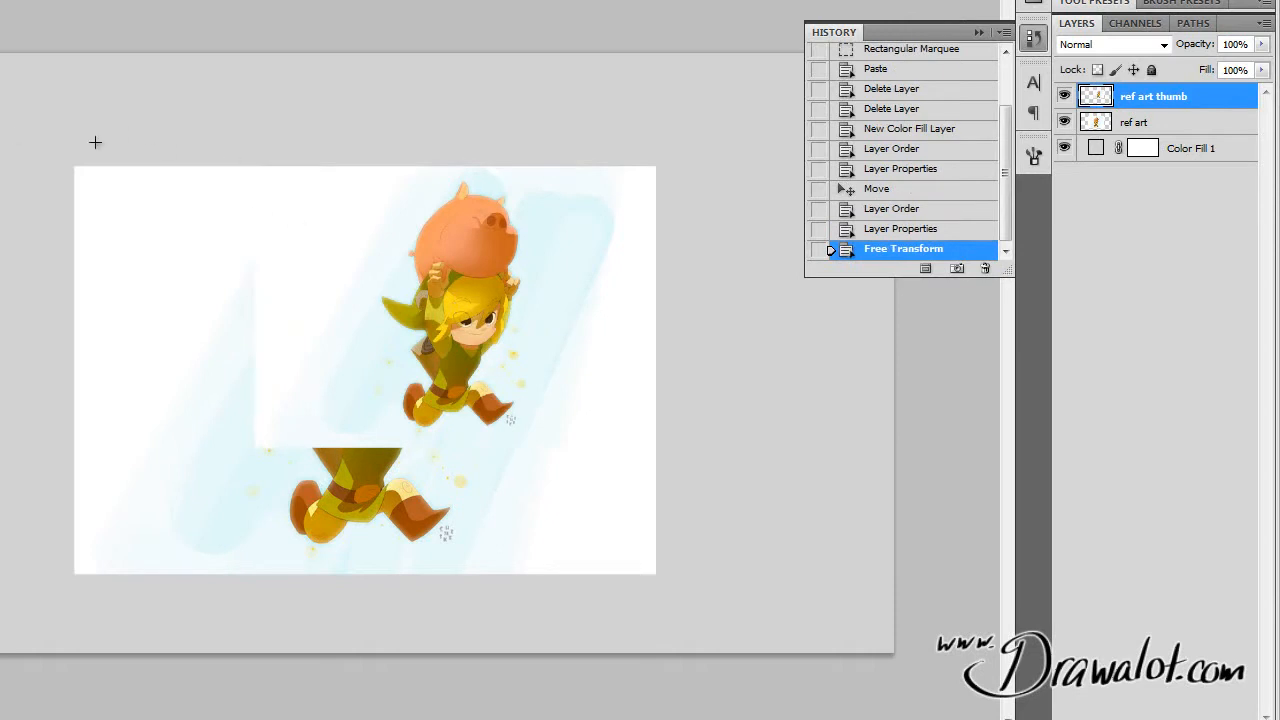
{"action": "left_click", "coordinate": [1064, 122]}
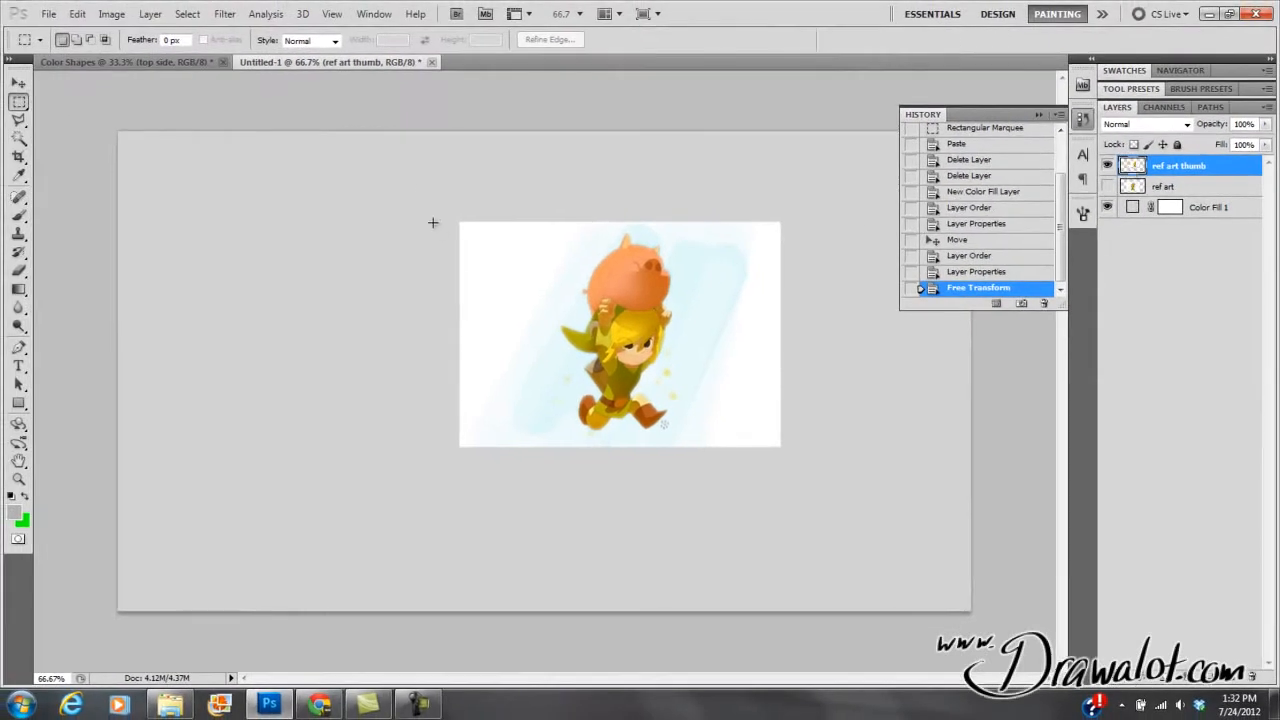
Trim the empty areas on both sides of the character from the thumbnail using rectangular selections
{"action": "left_click_drag", "start_coordinate": [567, 458], "coordinate": [538, 502]}
{"action": "key", "text": "Delete"}
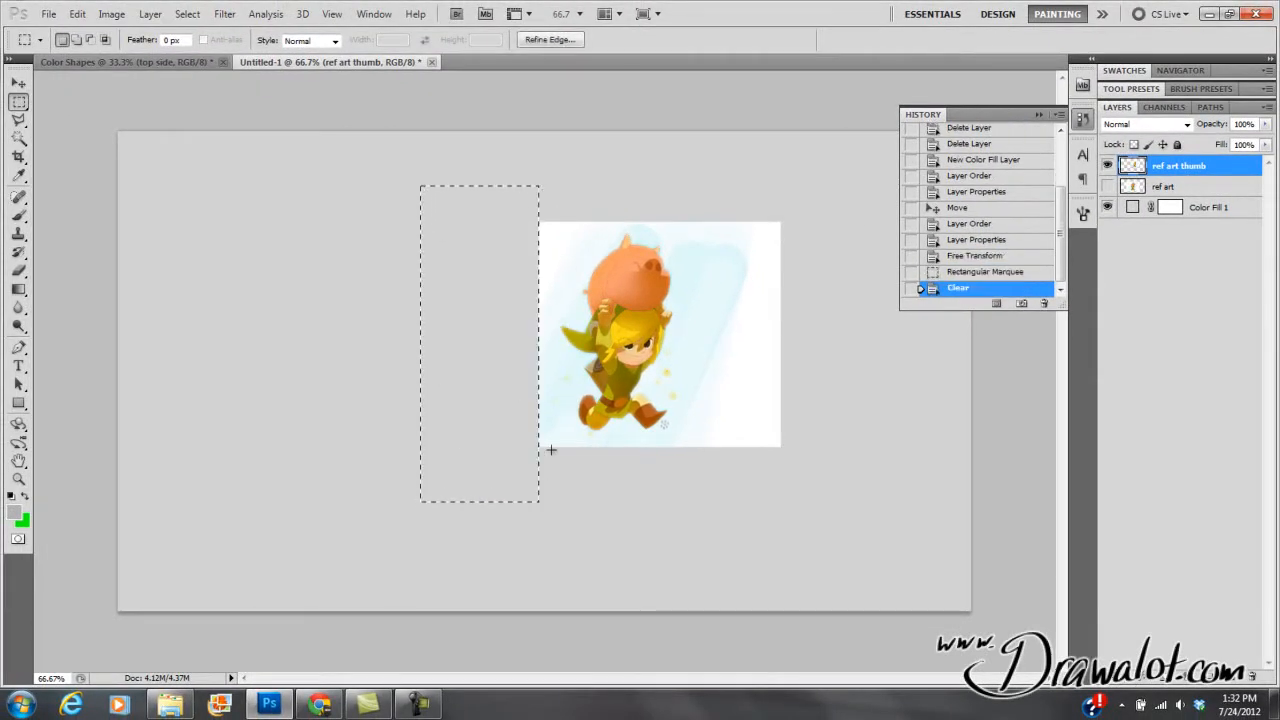
{"action": "key", "text": "ctrl+d"}
{"action": "left_click_drag", "start_coordinate": [692, 473], "coordinate": [679, 490]}
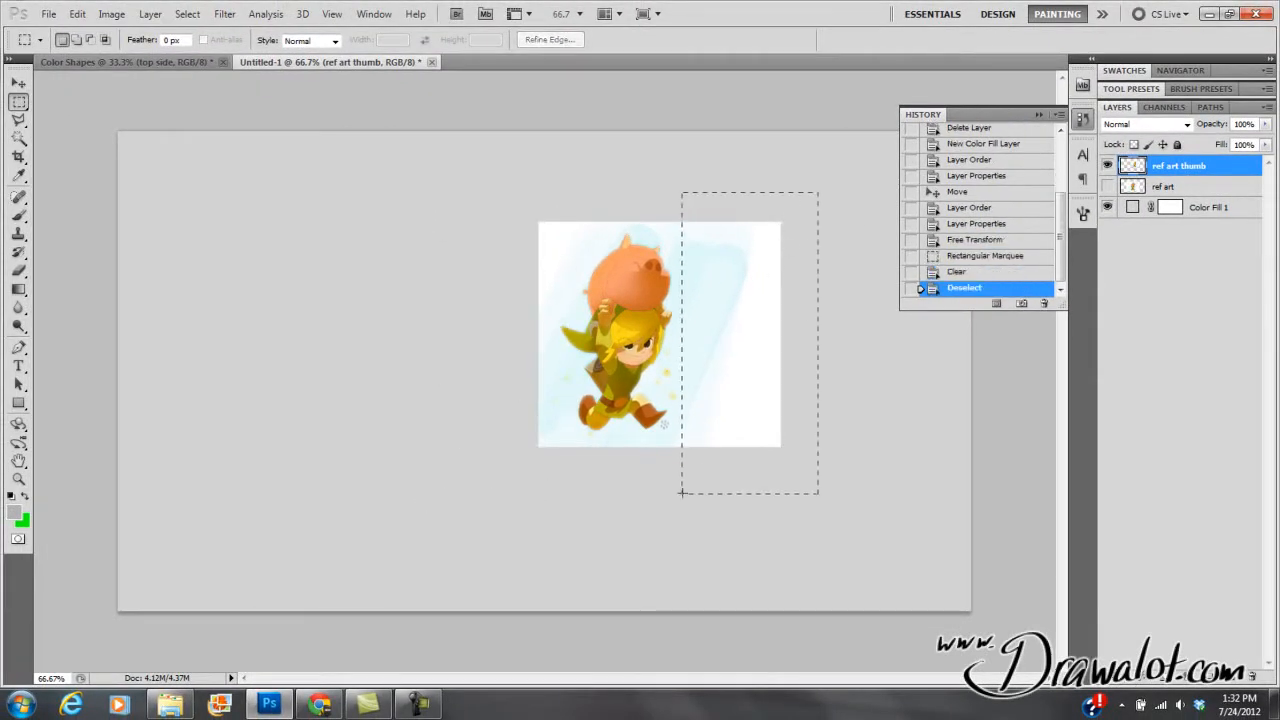
{"action": "key", "text": "Delete"}
{"action": "key", "text": "ctrl+d"}
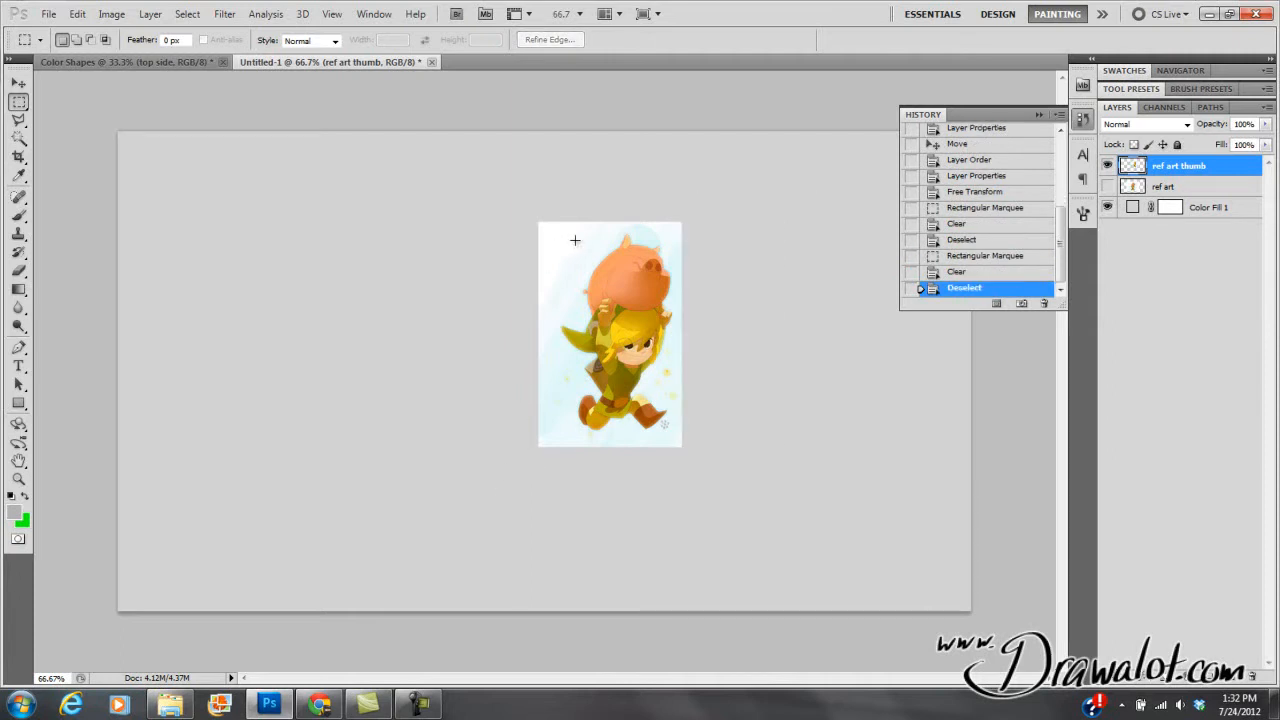
Move the trimmed thumbnail to the upper-left corner of the canvas and check the visibility of both reference layers
{"action": "left_click", "coordinate": [18, 84]}
{"action": "left_click_drag", "start_coordinate": [629, 308], "coordinate": [227, 232]}
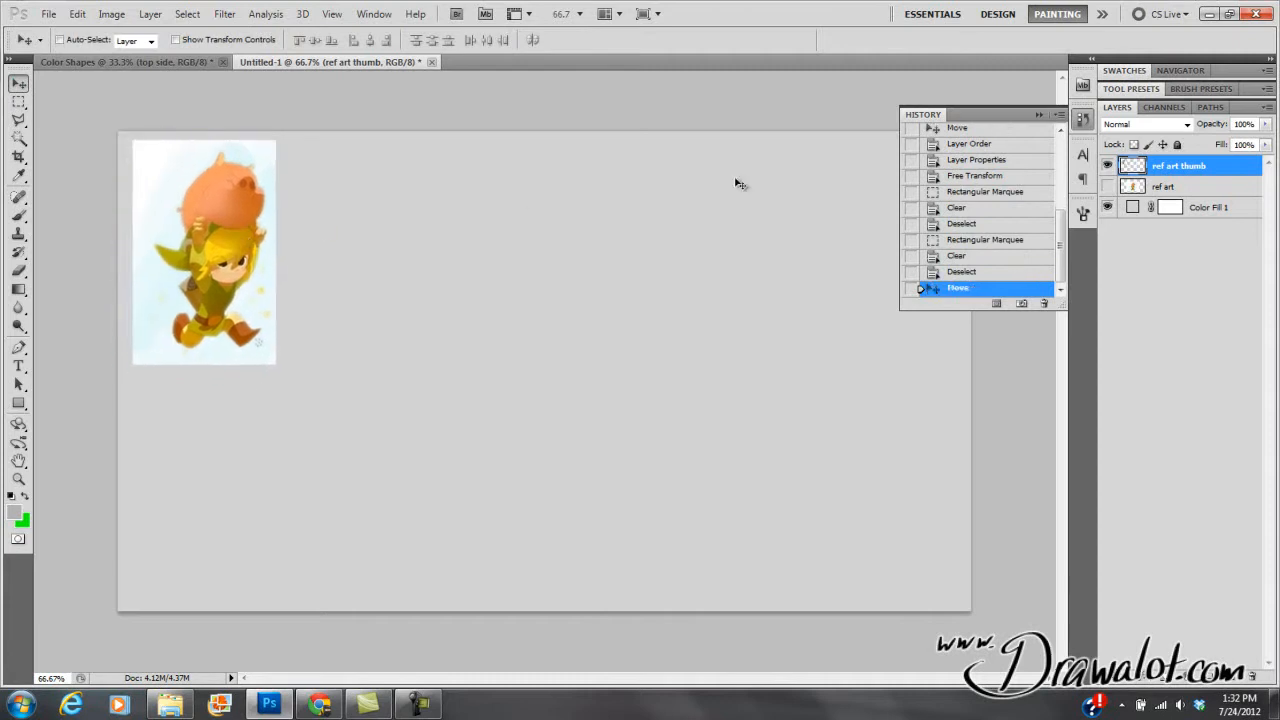
{"action": "left_click", "coordinate": [1107, 165]}
{"action": "left_click", "coordinate": [1107, 165]}
{"action": "left_click", "coordinate": [1107, 187]}
{"action": "left_click", "coordinate": [1107, 187]}
Group the "ref art thumb" and "ref art" layers and name the group "ref"
{"action": "left_click", "coordinate": [1135, 186], "text": "shift"}
{"action": "left_click_drag", "start_coordinate": [1140, 187], "coordinate": [1211, 676]}
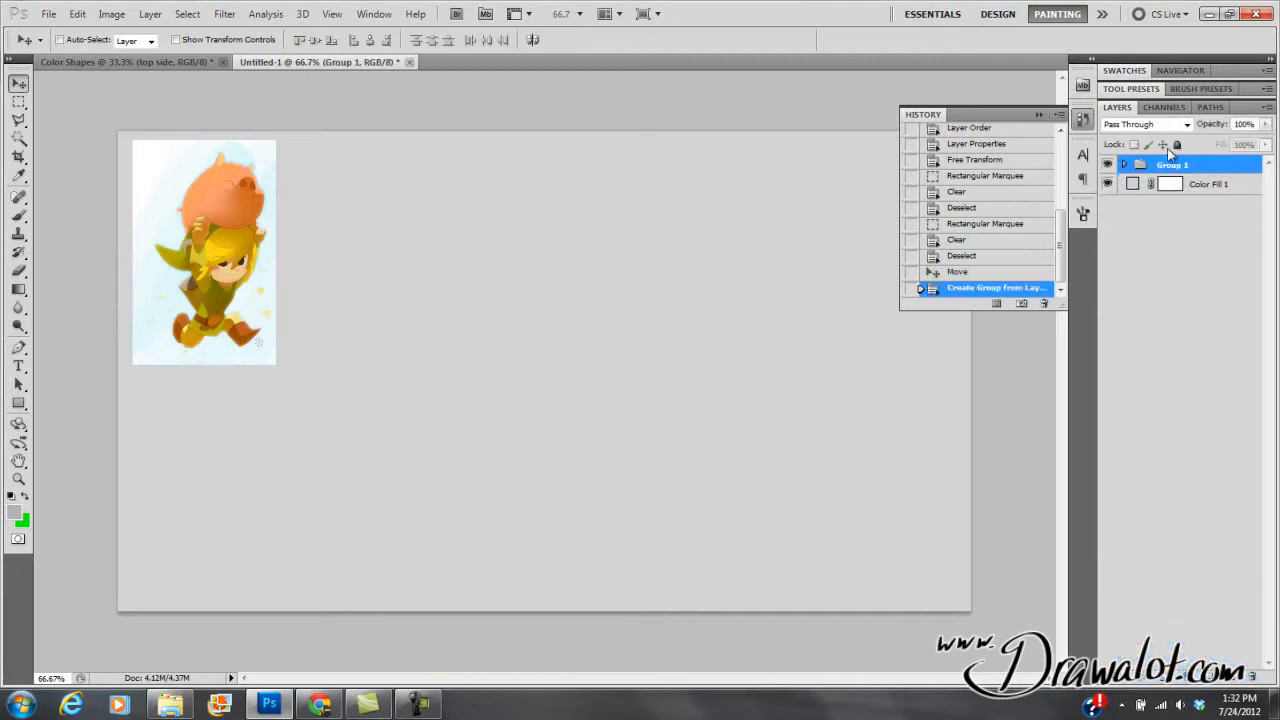
{"action": "double_click", "coordinate": [1168, 165]}
{"action": "type", "text": "ref"}
{"action": "key", "text": "Return"}
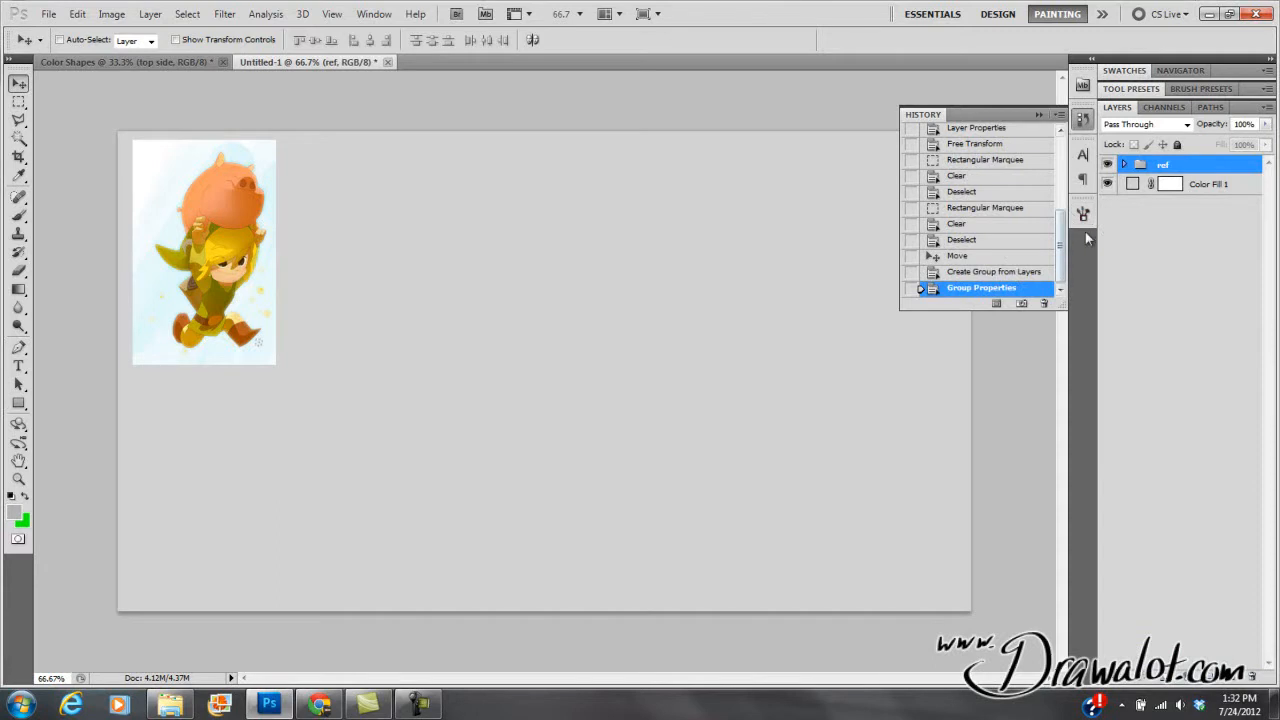
Select the color fill layer and set up the Brush tool with Normal mode and a 70 px size
{"action": "left_click", "coordinate": [1039, 116]}
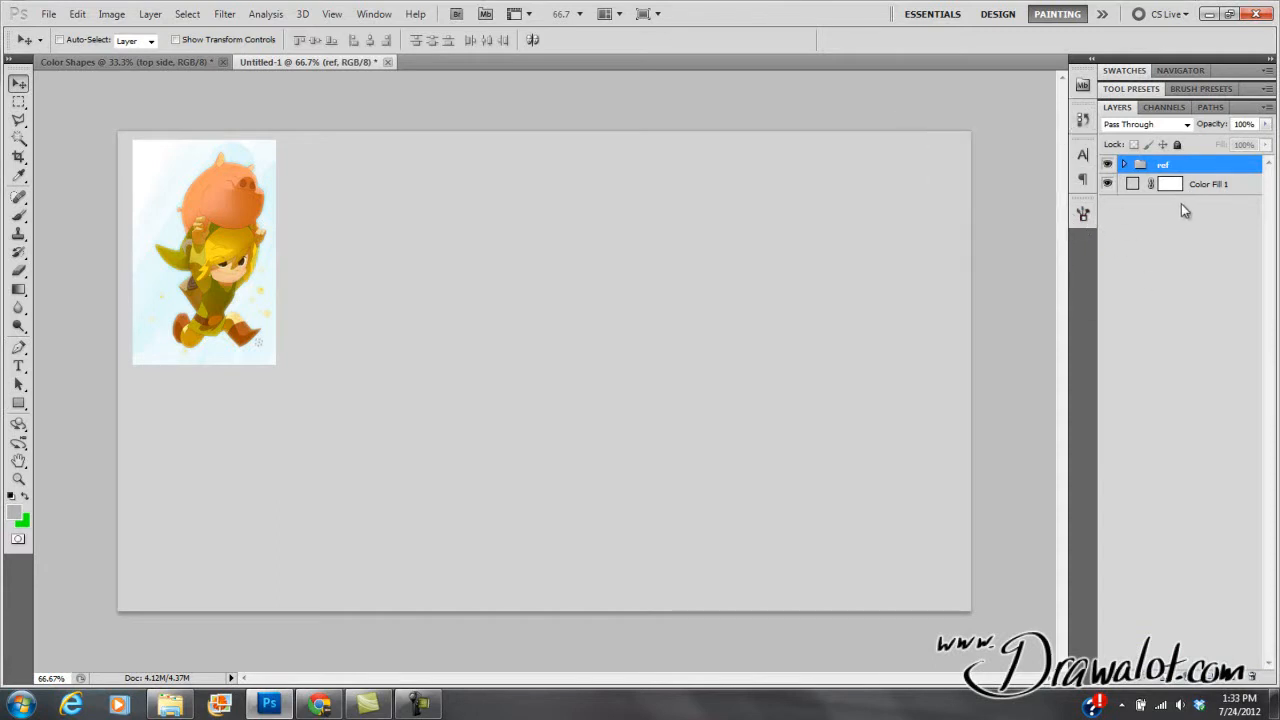
{"action": "left_click", "coordinate": [1140, 184]}
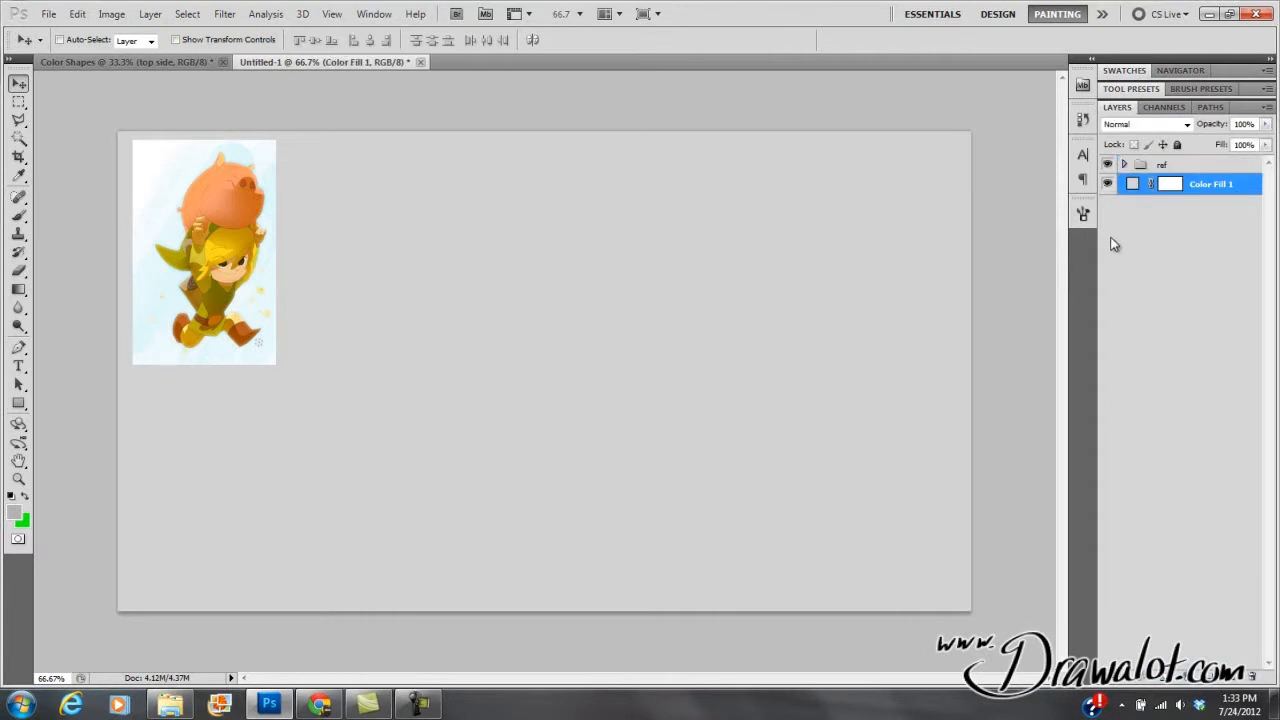
{"action": "left_click", "coordinate": [17, 218]}
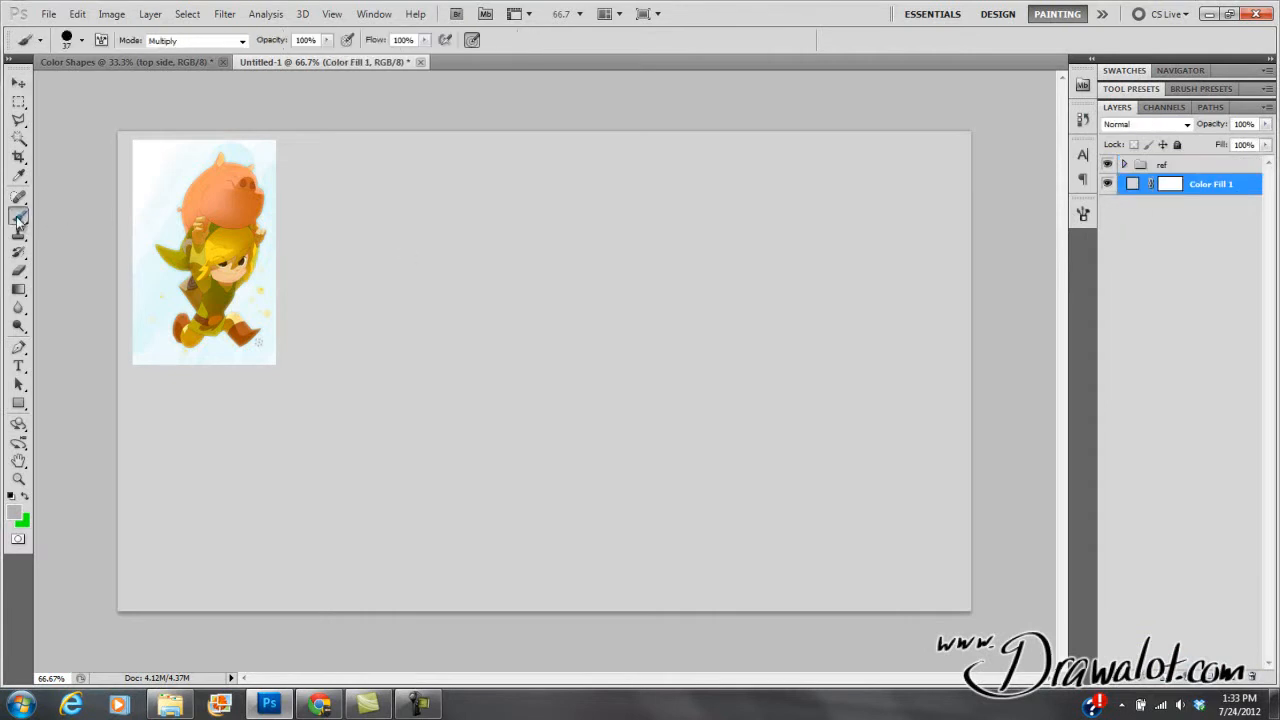
{"action": "left_click", "coordinate": [241, 41]}
{"action": "left_click", "coordinate": [232, 58]}
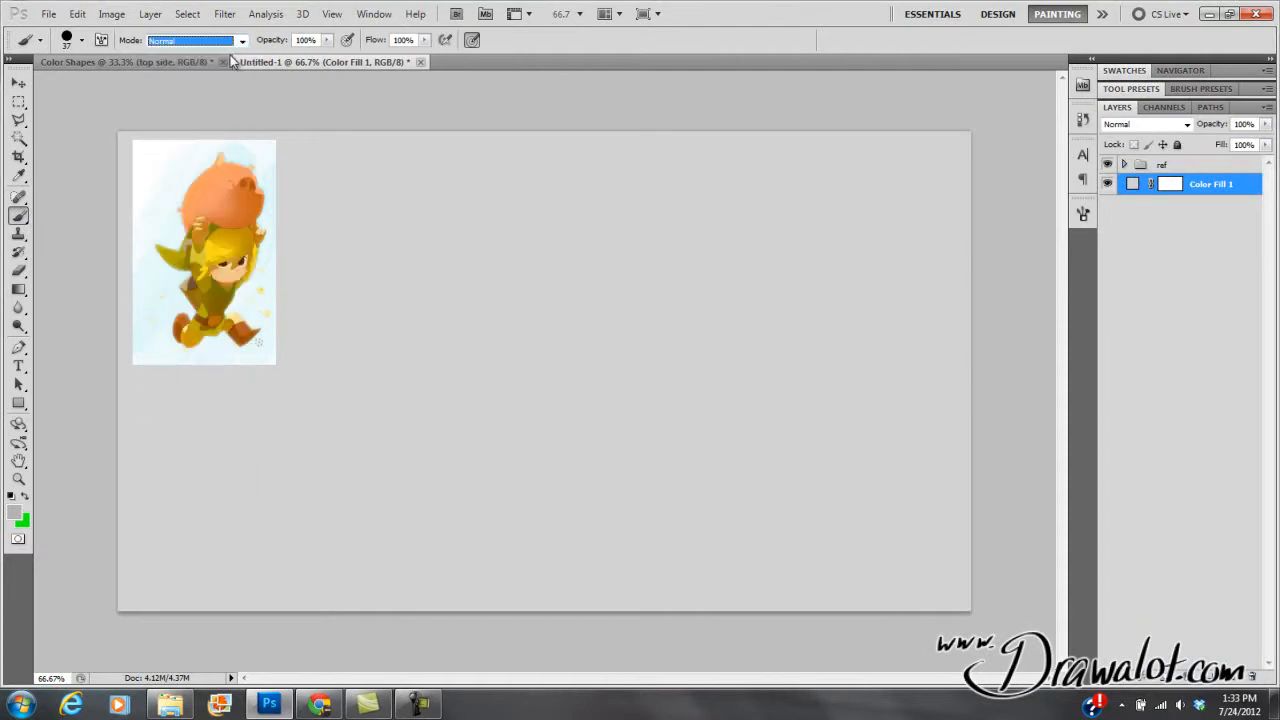
{"action": "left_click", "coordinate": [82, 42]}
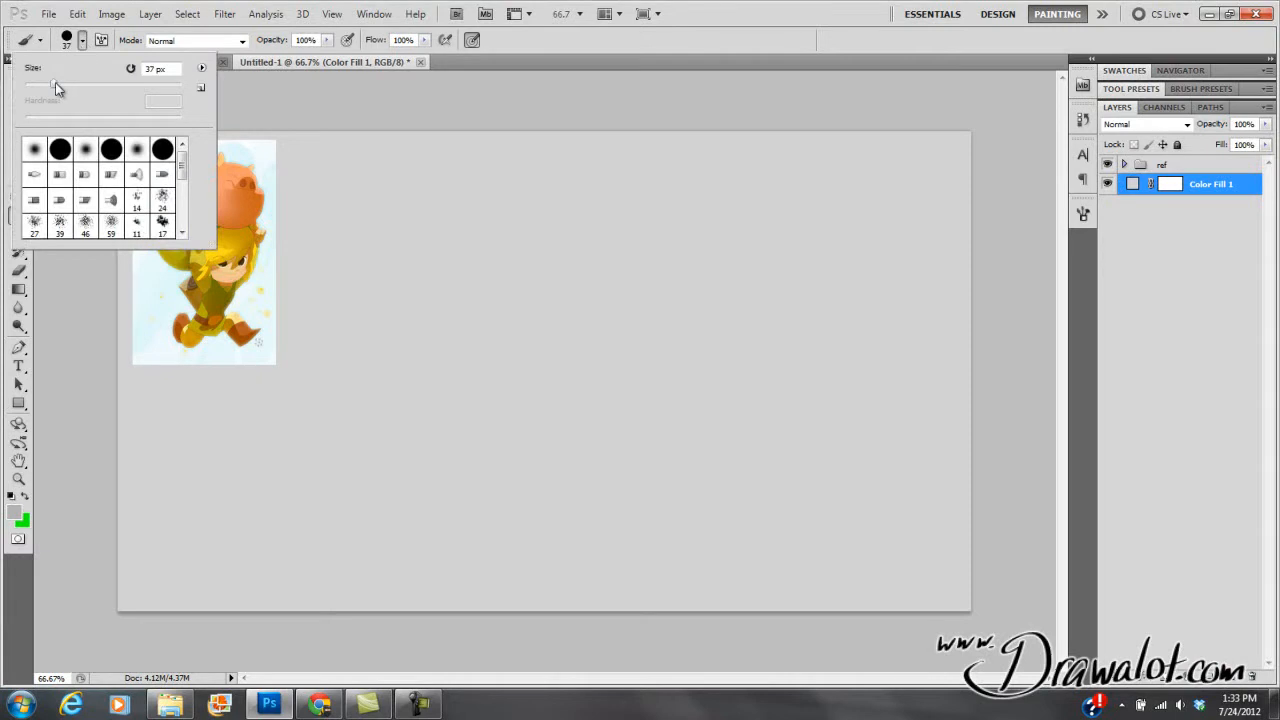
{"action": "left_click_drag", "start_coordinate": [94, 84], "coordinate": [74, 85]}
{"action": "left_click", "coordinate": [82, 42]}
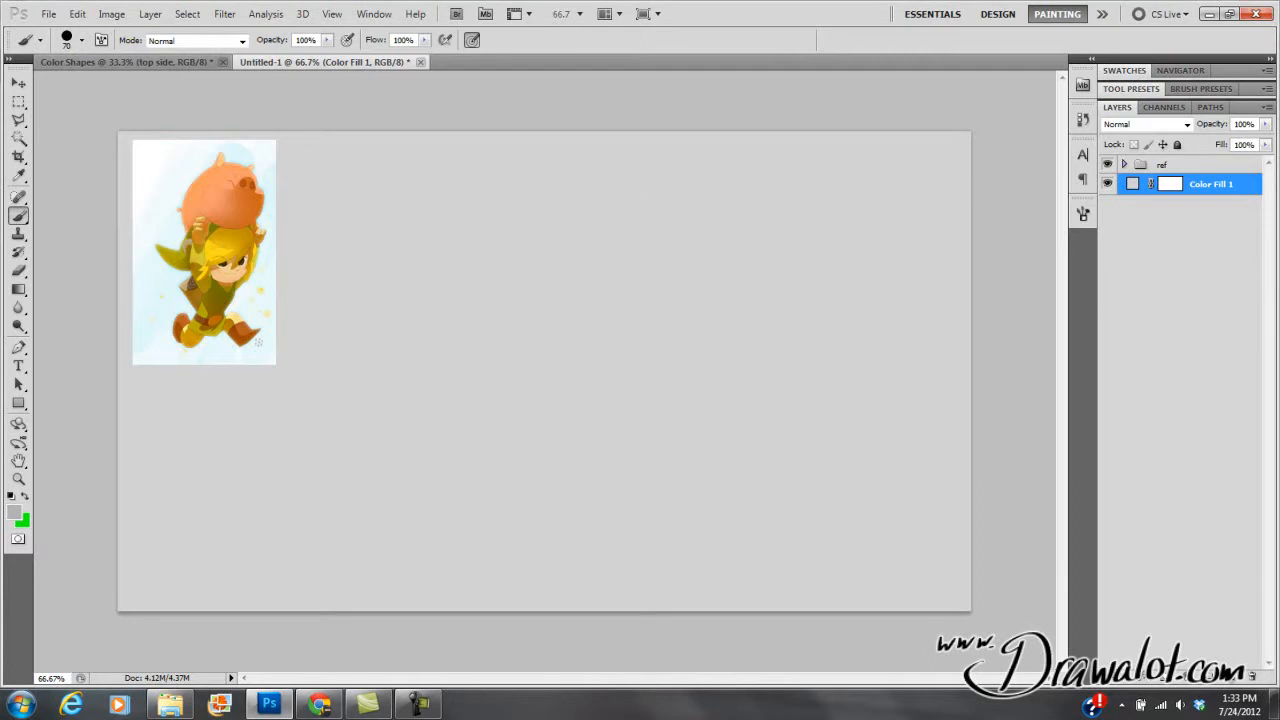
{"action": "left_click", "coordinate": [1231, 678]}
{"action": "key", "text": "ctrl+z"}
{"action": "left_click", "coordinate": [150, 13]}
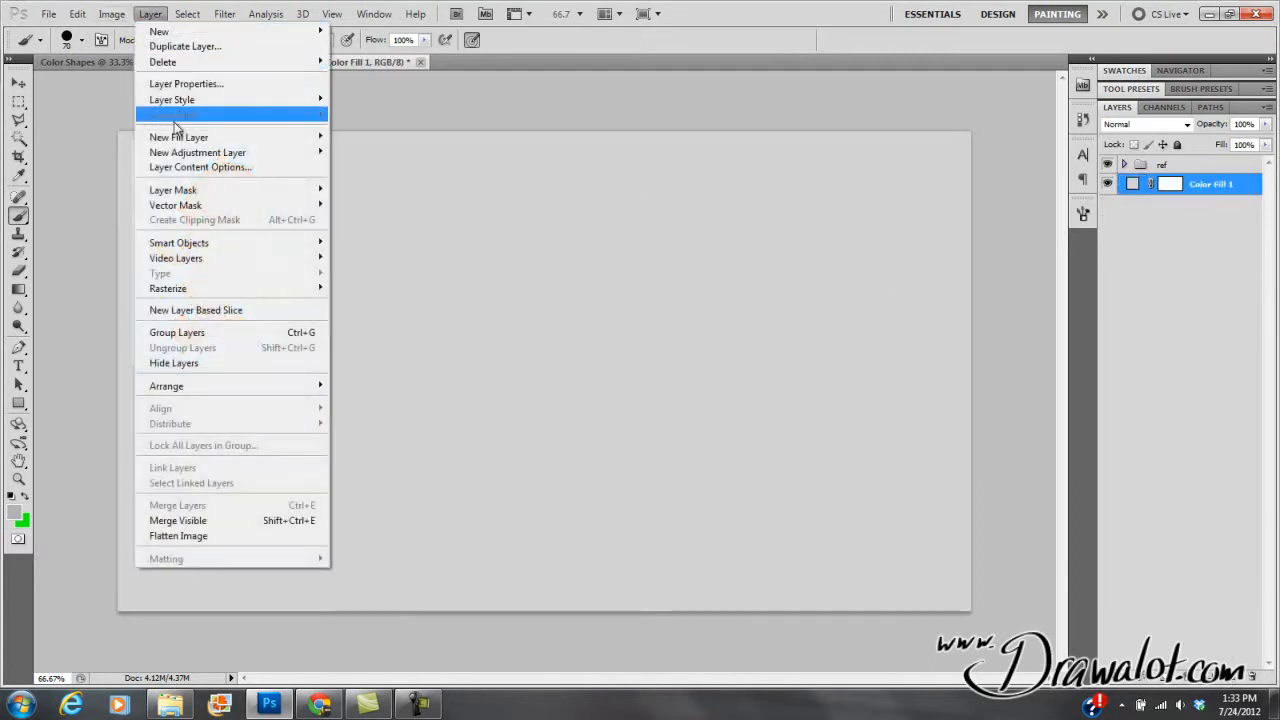
{"action": "mouse_move", "coordinate": [181, 31]}
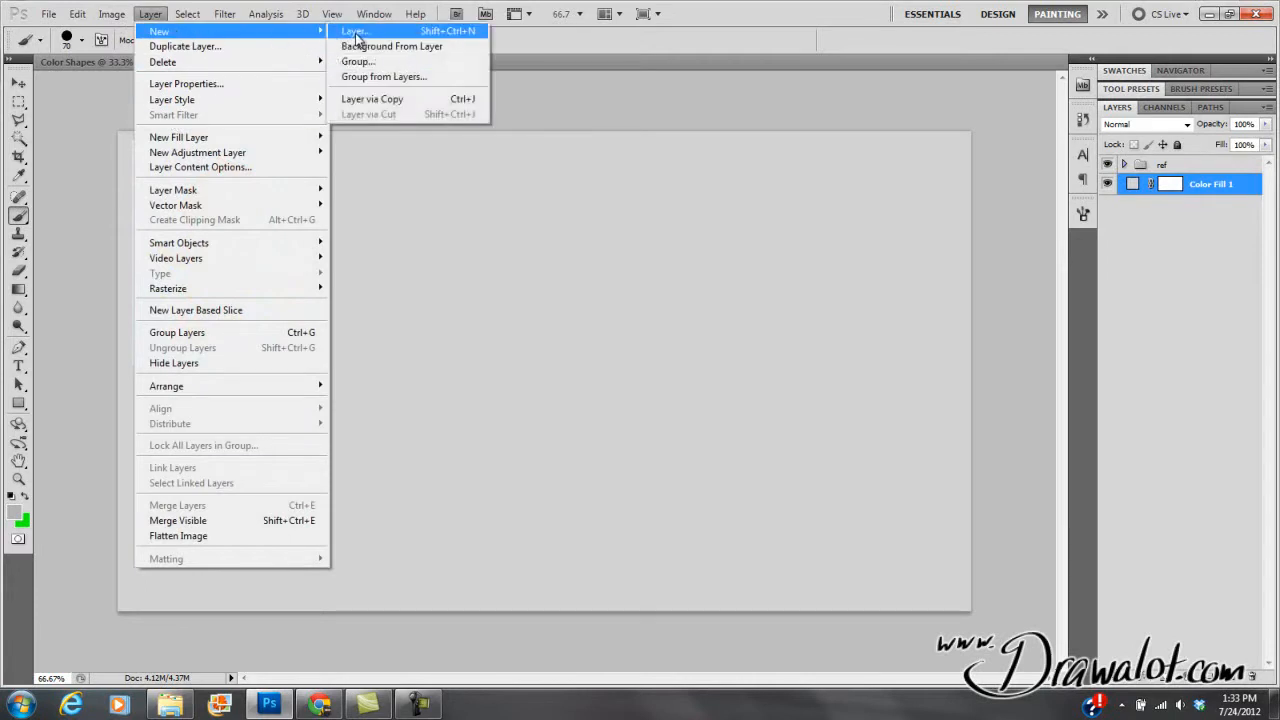
{"action": "left_click", "coordinate": [157, 14]}
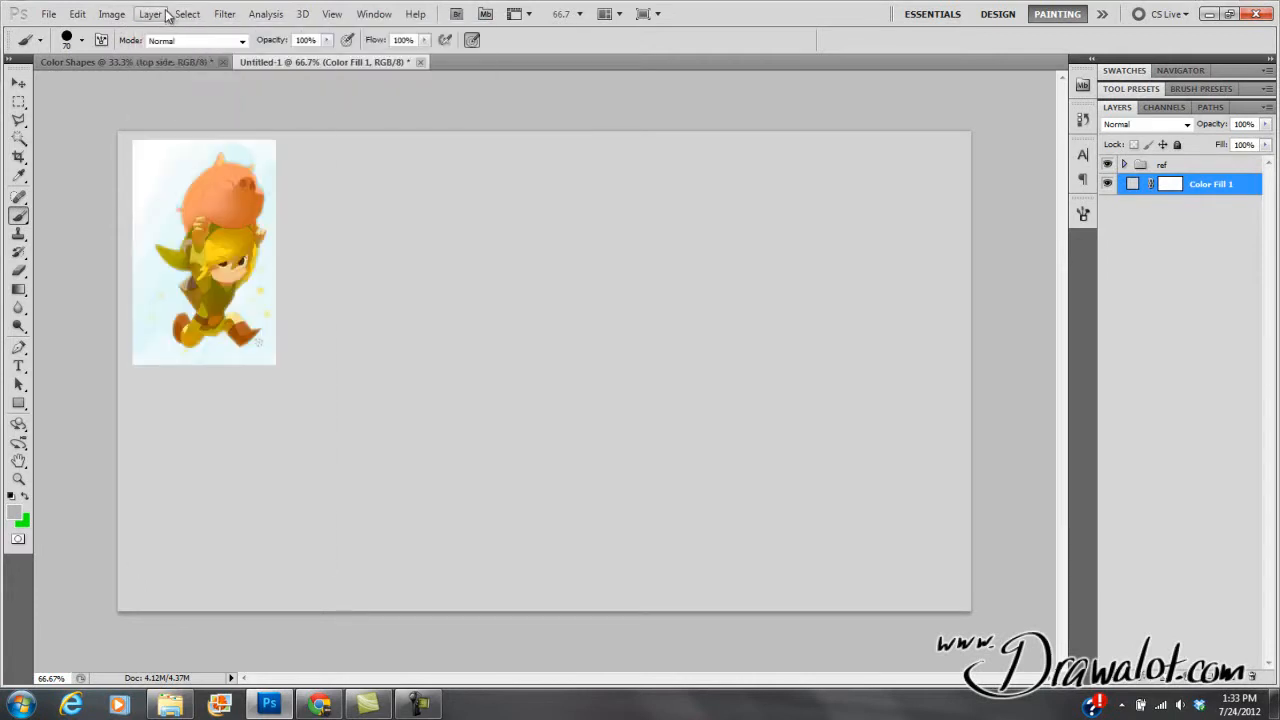
Create a new layer named "sketch" above the color fill layer and below the "ref" group
{"action": "key", "text": "ctrl+shift+n"}
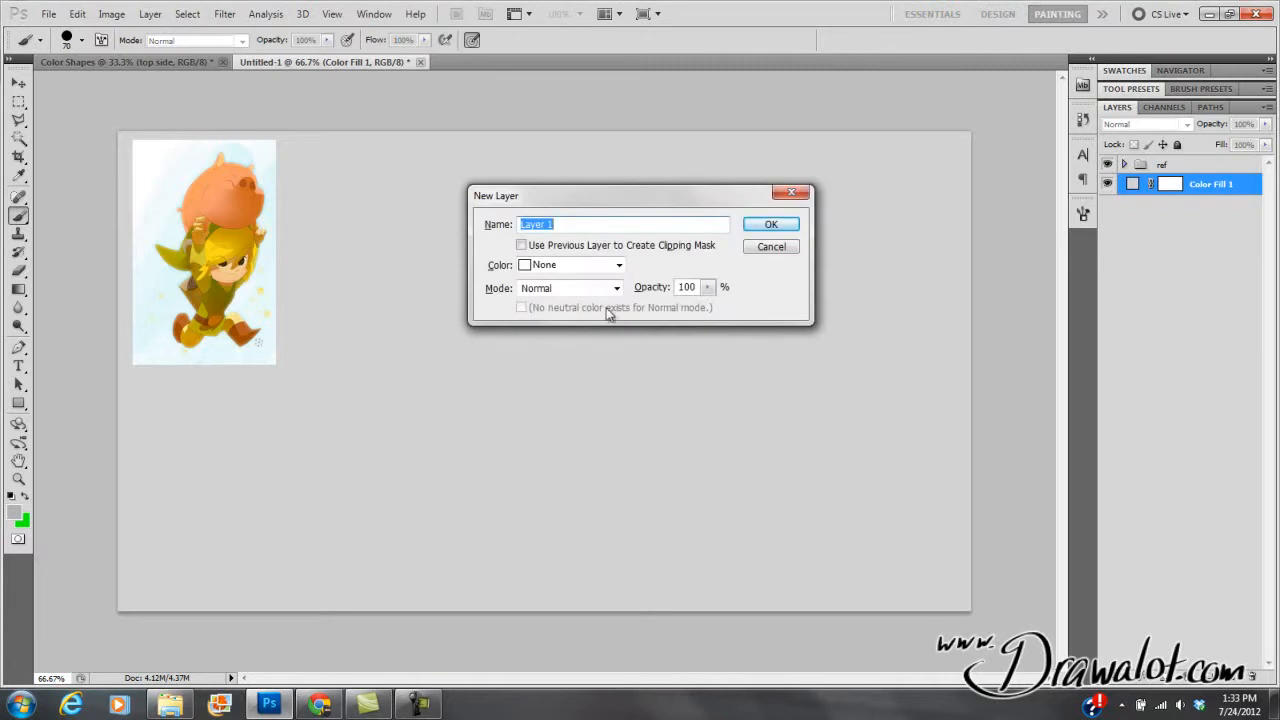
{"action": "type", "text": "sketch"}
{"action": "key", "text": "Return"}
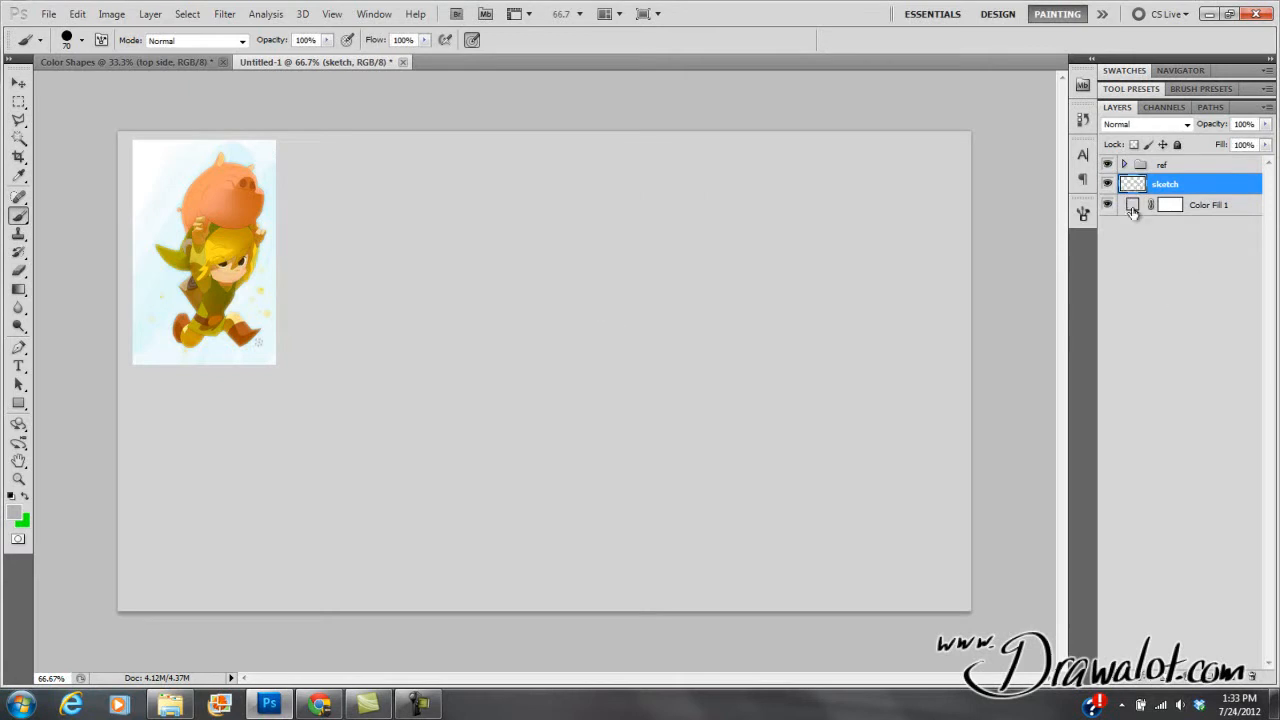
{"action": "left_click", "coordinate": [1131, 210]}
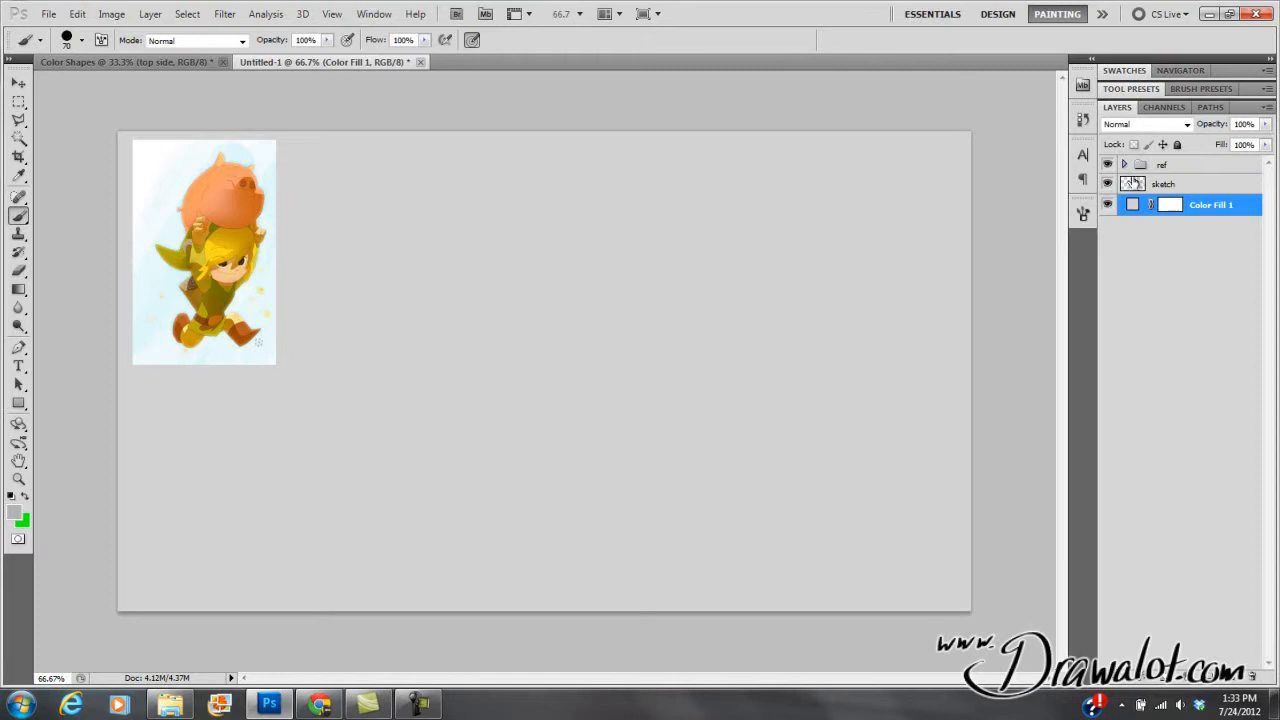
{"action": "left_click", "coordinate": [1134, 190]}
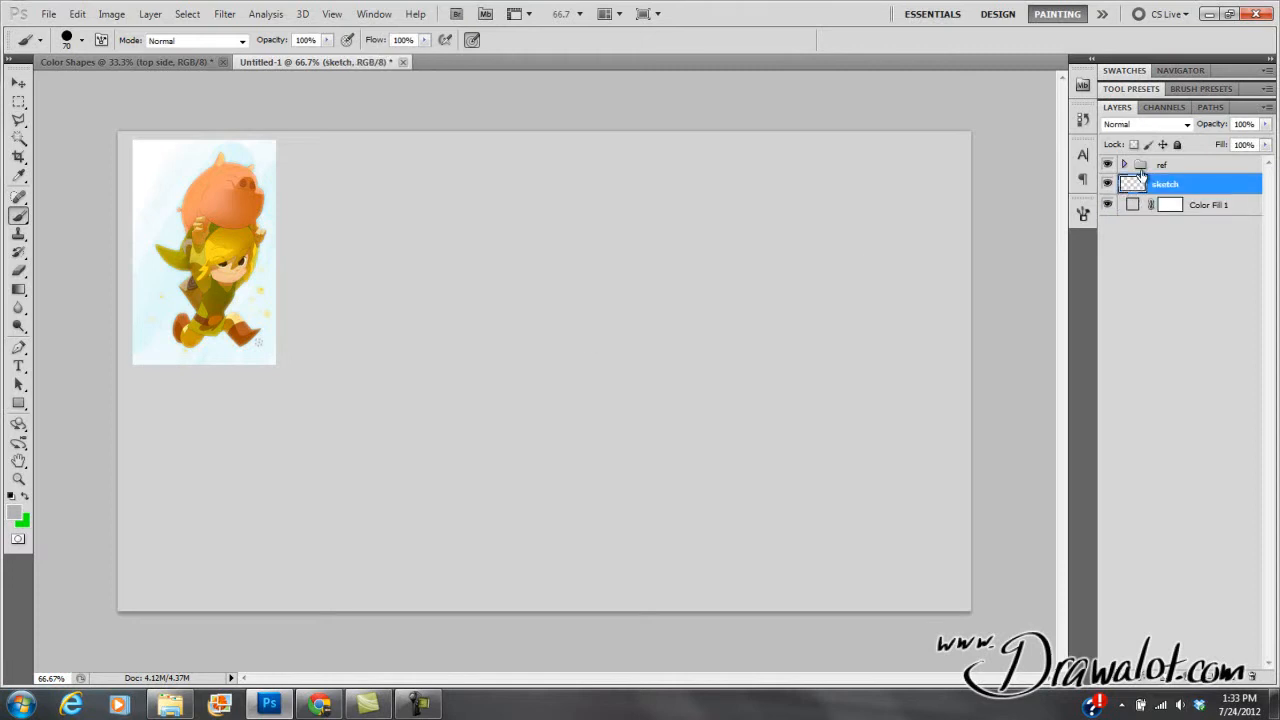
Lock everything in the "ref" group and make the "sketch" layer active for drawing
{"action": "left_click", "coordinate": [1146, 170]}
{"action": "left_click", "coordinate": [1177, 146]}
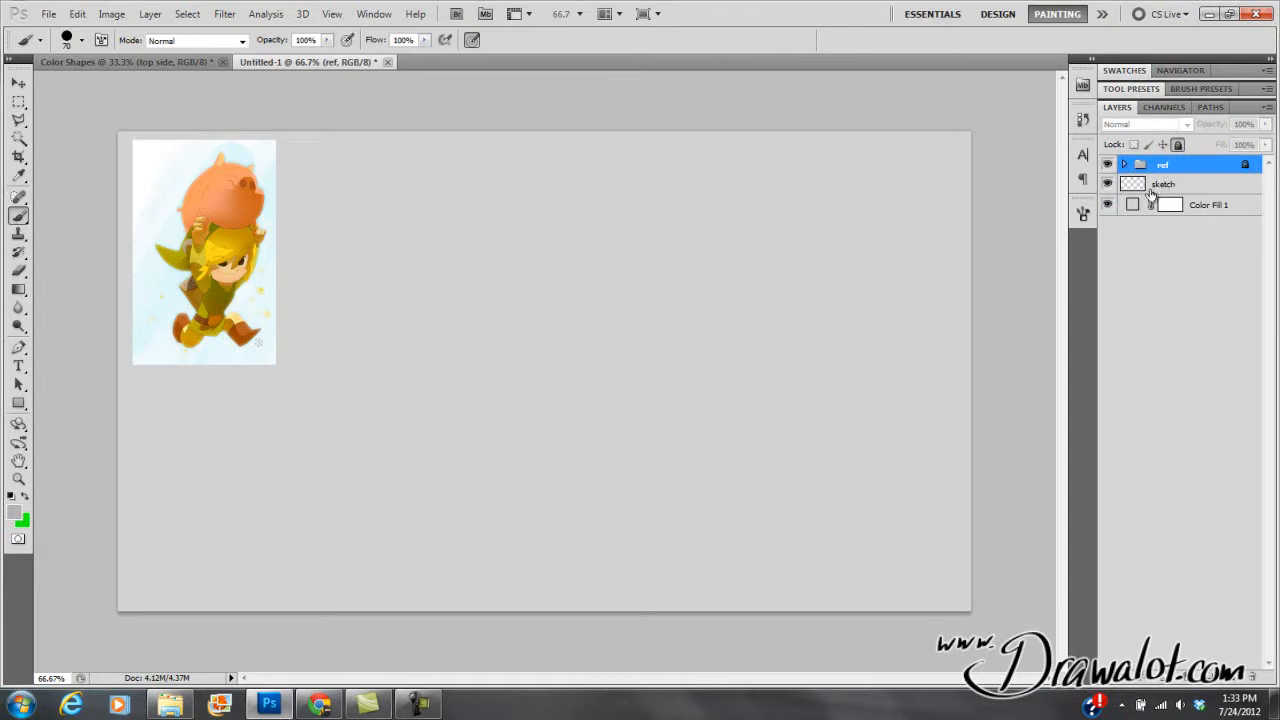
{"action": "left_click", "coordinate": [1132, 205]}
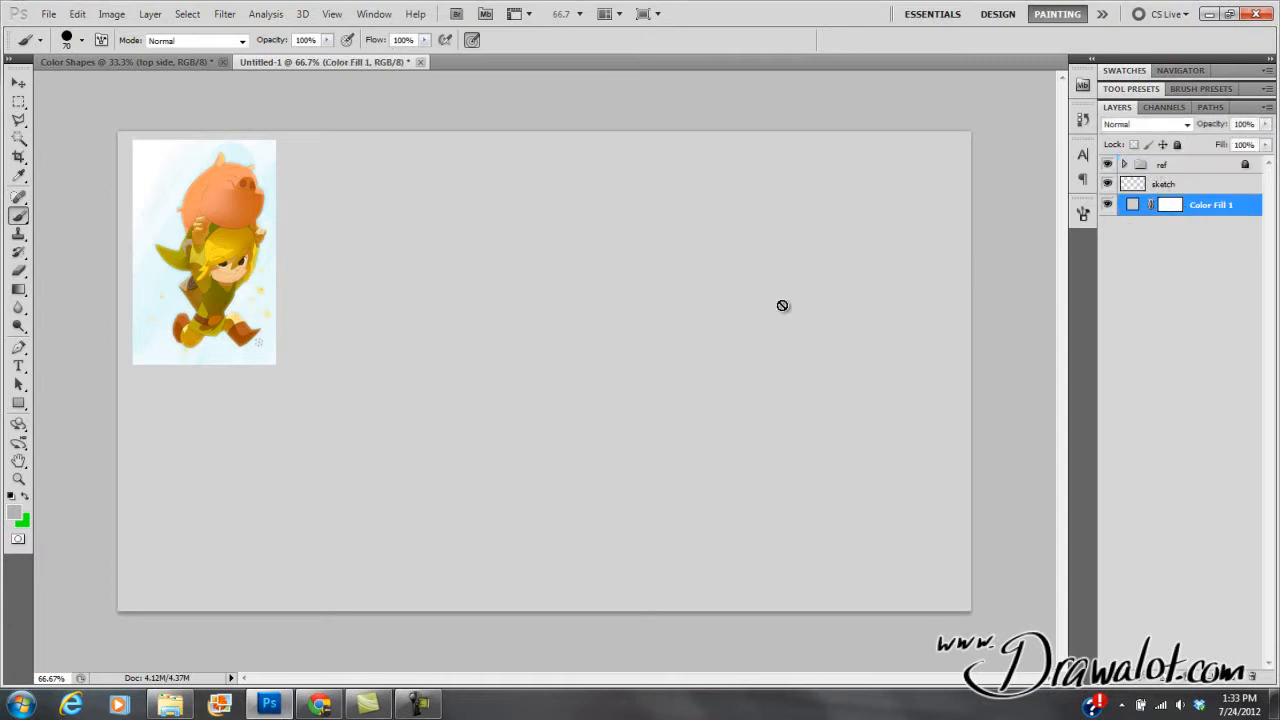
{"action": "left_click", "coordinate": [1134, 190]}
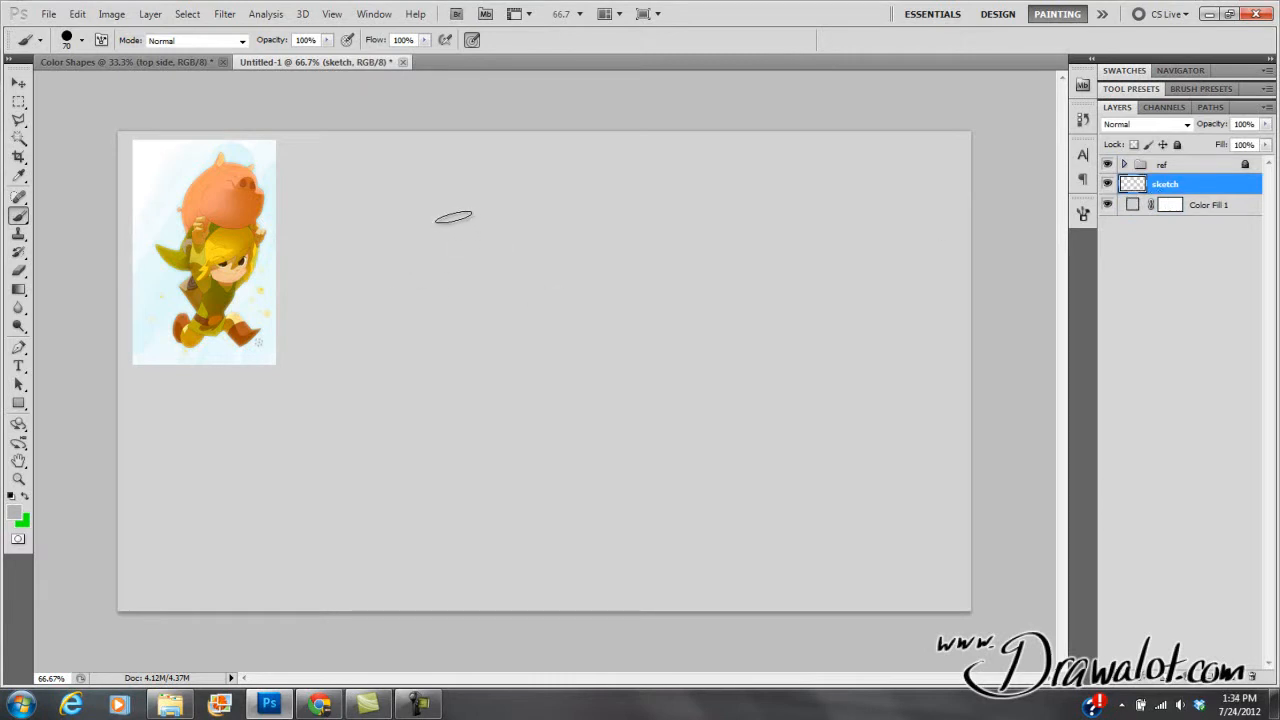
Choose the 39 px round brush preset and keep the brush blending mode at Normal
{"action": "left_click", "coordinate": [82, 42]}
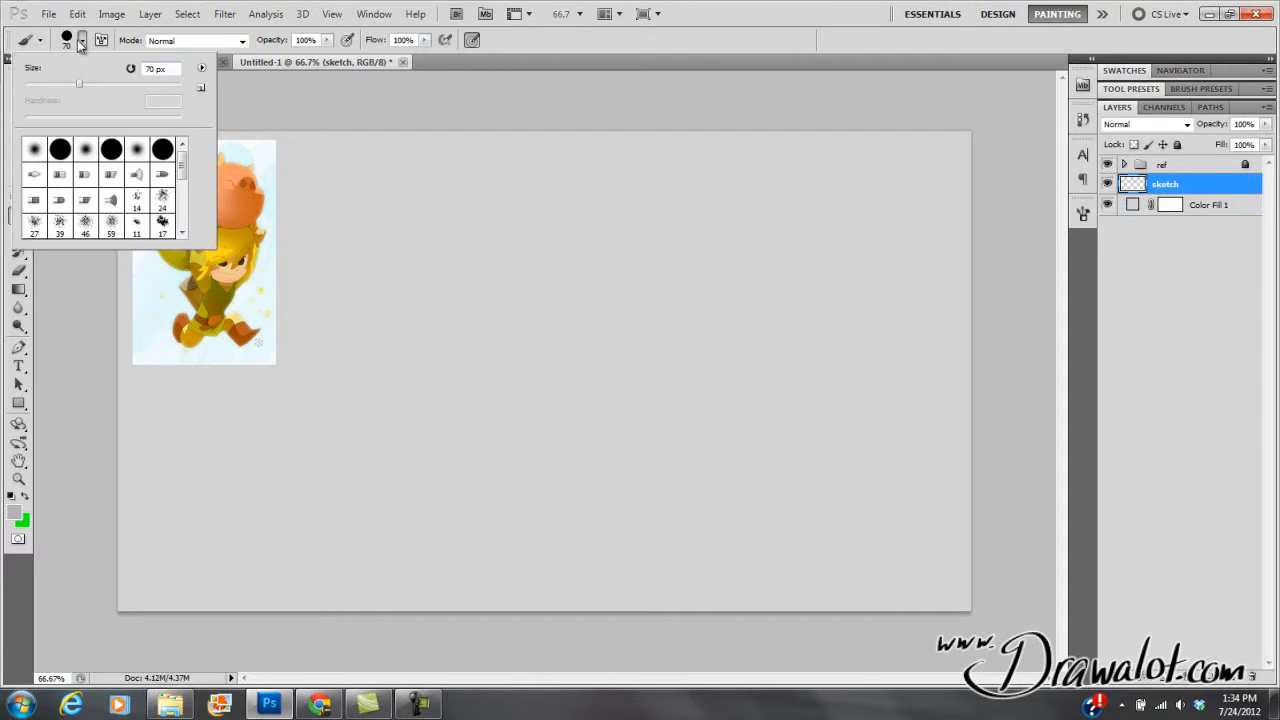
{"action": "scroll", "coordinate": [183, 172], "scroll_direction": "down", "scroll_amount": 5}
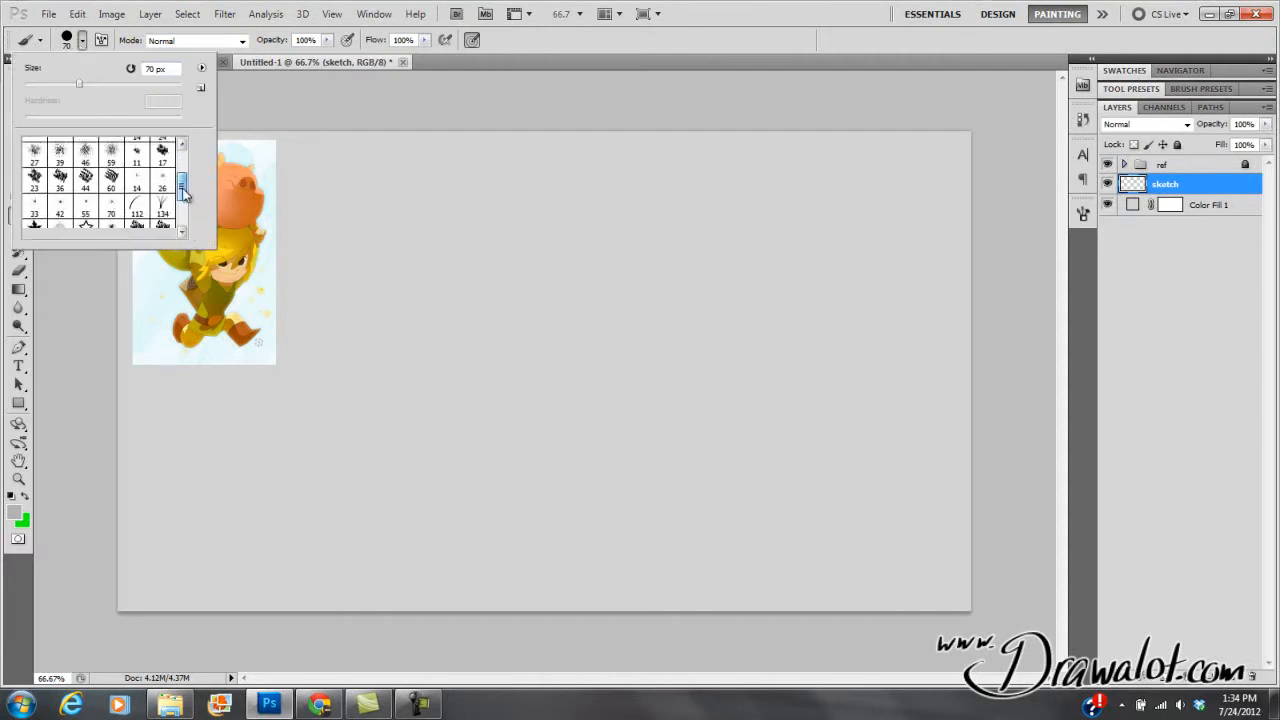
{"action": "left_click", "coordinate": [87, 226]}
{"action": "left_click", "coordinate": [484, 291]}
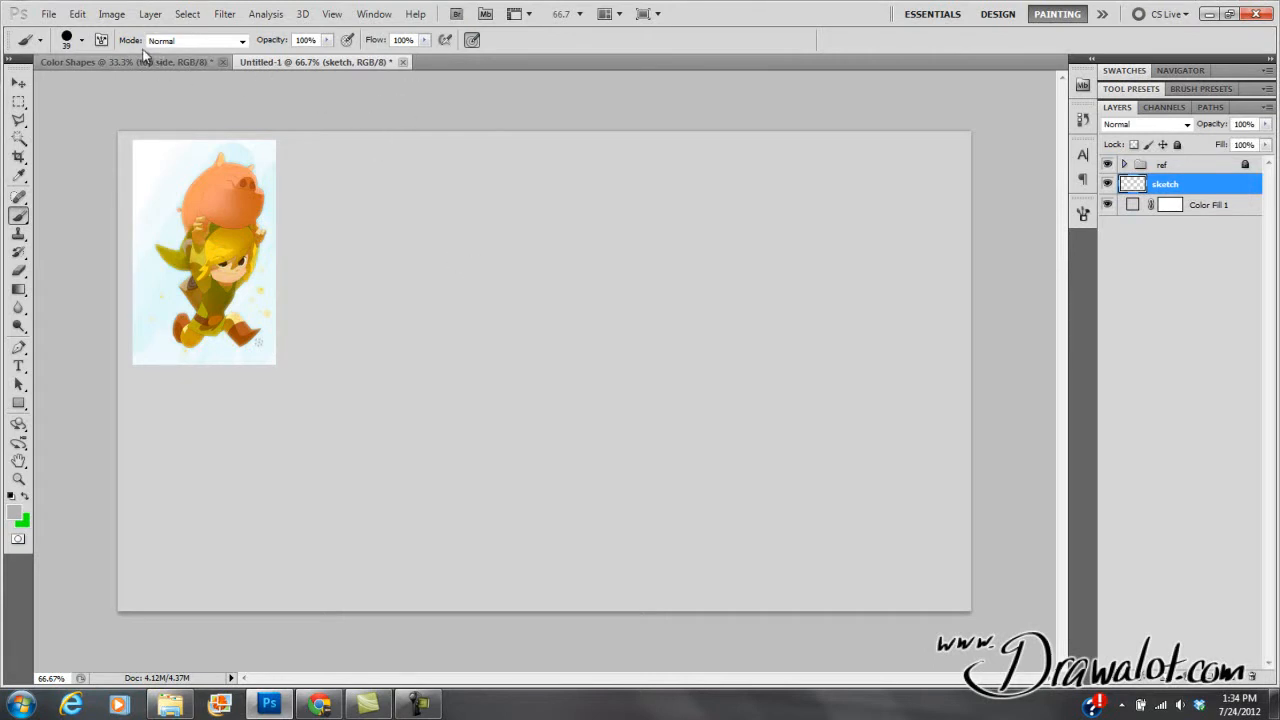
{"action": "left_click", "coordinate": [201, 42]}
{"action": "left_click", "coordinate": [197, 42]}
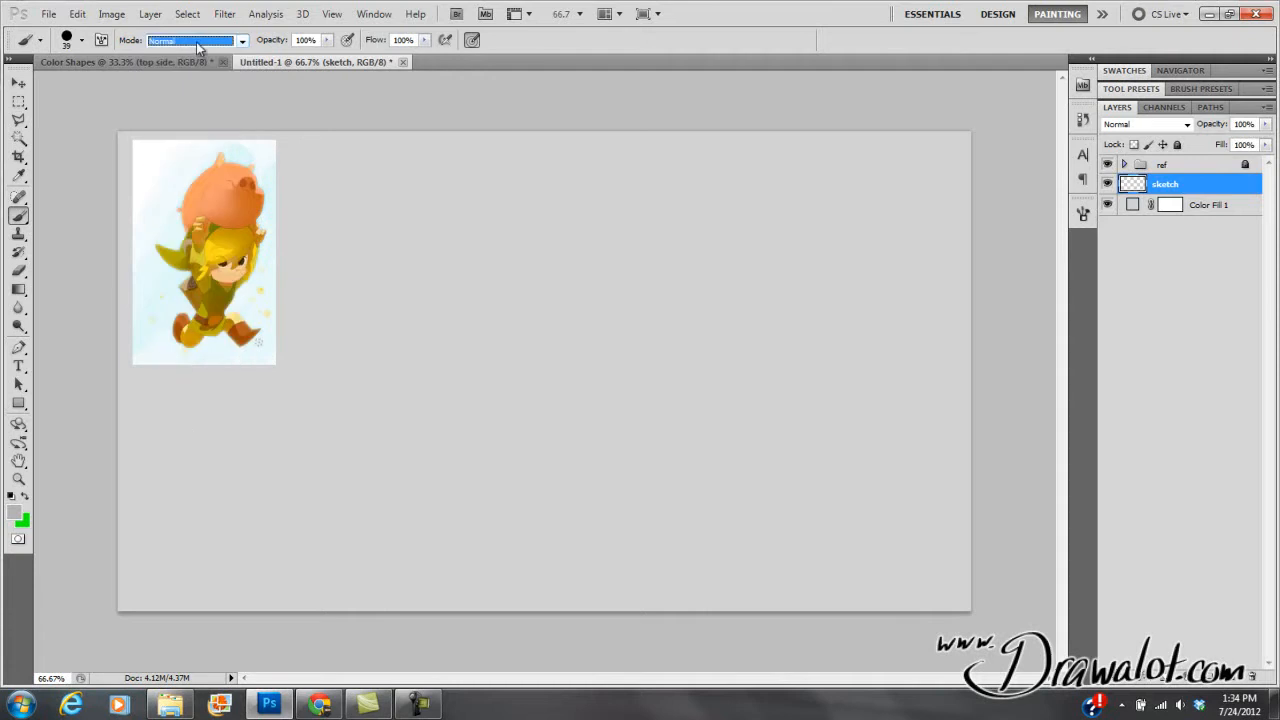
Try an 89 px brush size and other round presets, and choose the hard round brush at 49 px
{"action": "left_click", "coordinate": [78, 44]}
{"action": "left_click_drag", "start_coordinate": [54, 84], "coordinate": [75, 86]}
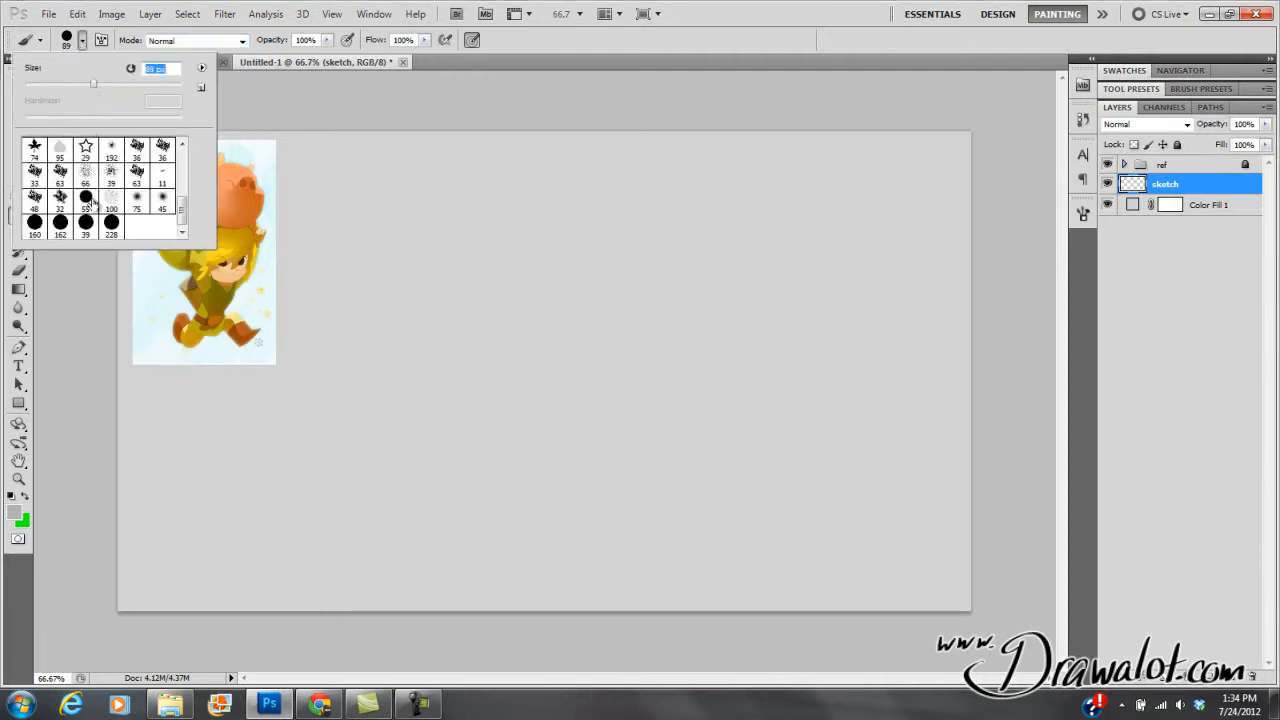
{"action": "left_click", "coordinate": [36, 226]}
{"action": "left_click", "coordinate": [71, 224]}
{"action": "left_click_drag", "start_coordinate": [178, 212], "coordinate": [178, 165]}
{"action": "left_click", "coordinate": [160, 150]}
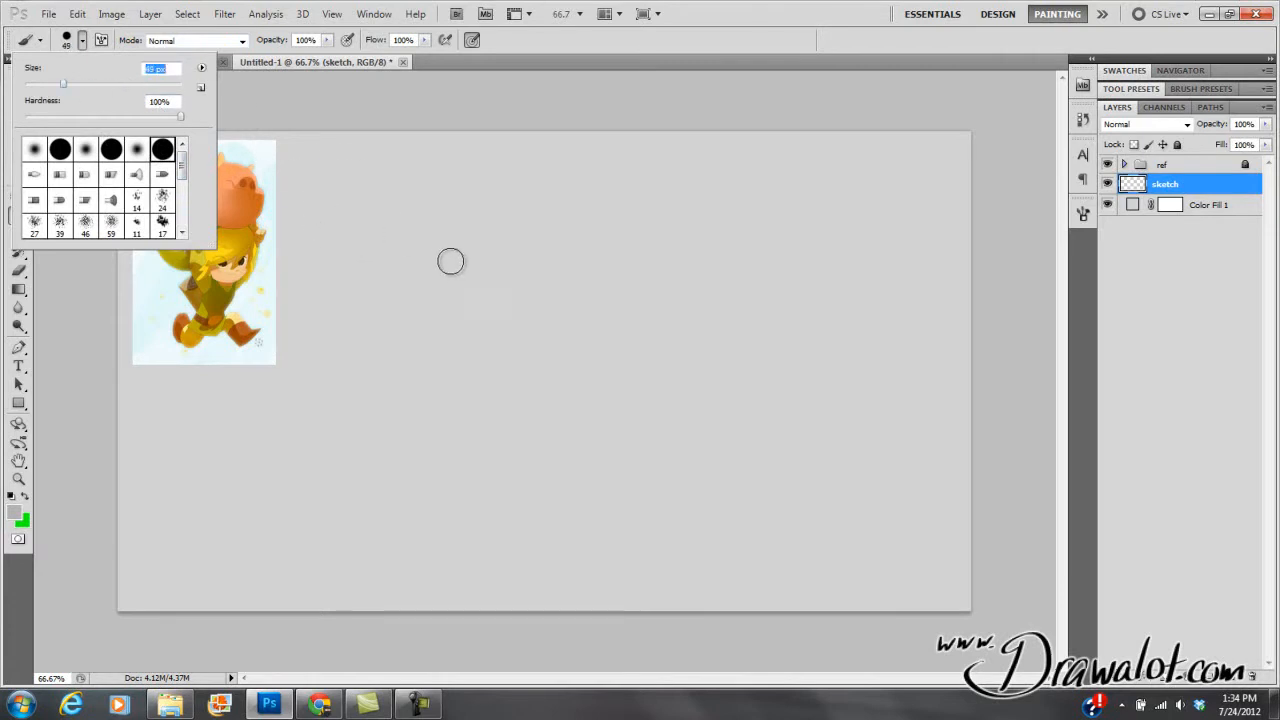
Set the brush hardness to 0%, test it with a grey zigzag stroke and undo the stroke
{"action": "left_click_drag", "start_coordinate": [180, 117], "coordinate": [141, 119]}
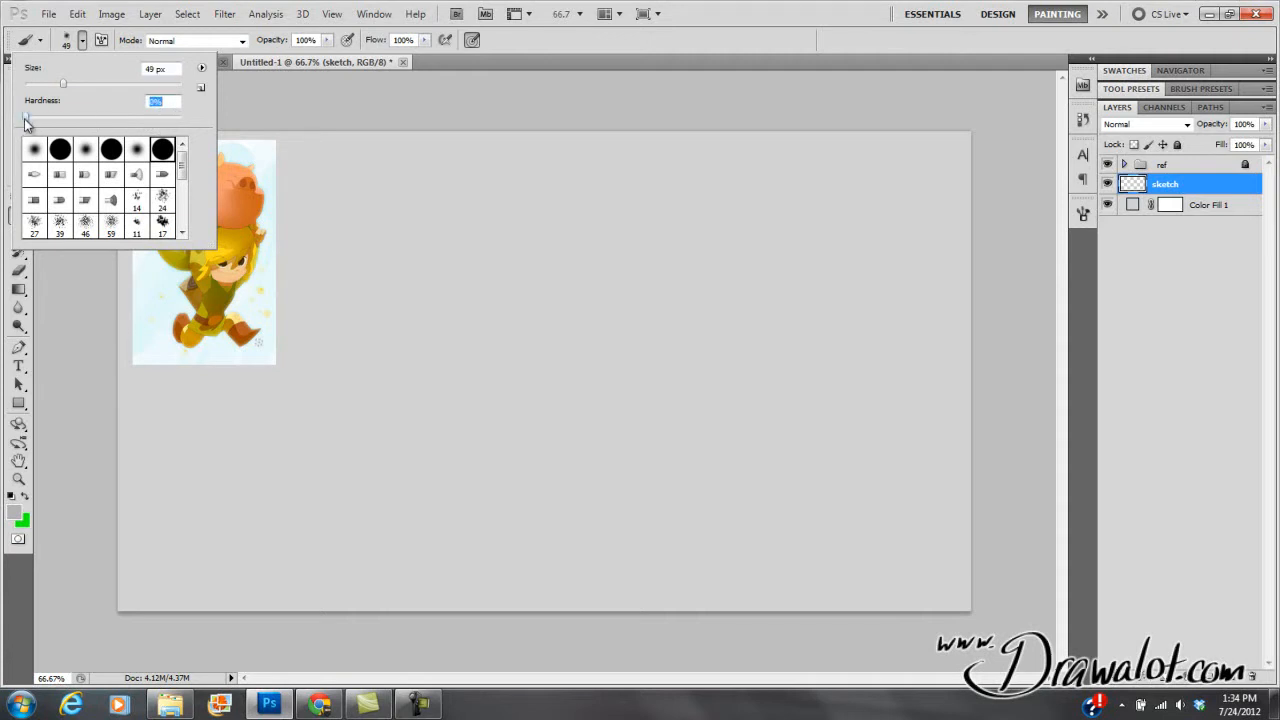
{"action": "mouse_move", "coordinate": [413, 218]}
{"action": "left_mouse_down"}
{"action": "mouse_move", "coordinate": [449, 369]}
{"action": "mouse_move", "coordinate": [631, 377]}
{"action": "mouse_move", "coordinate": [705, 400]}
{"action": "left_mouse_up"}
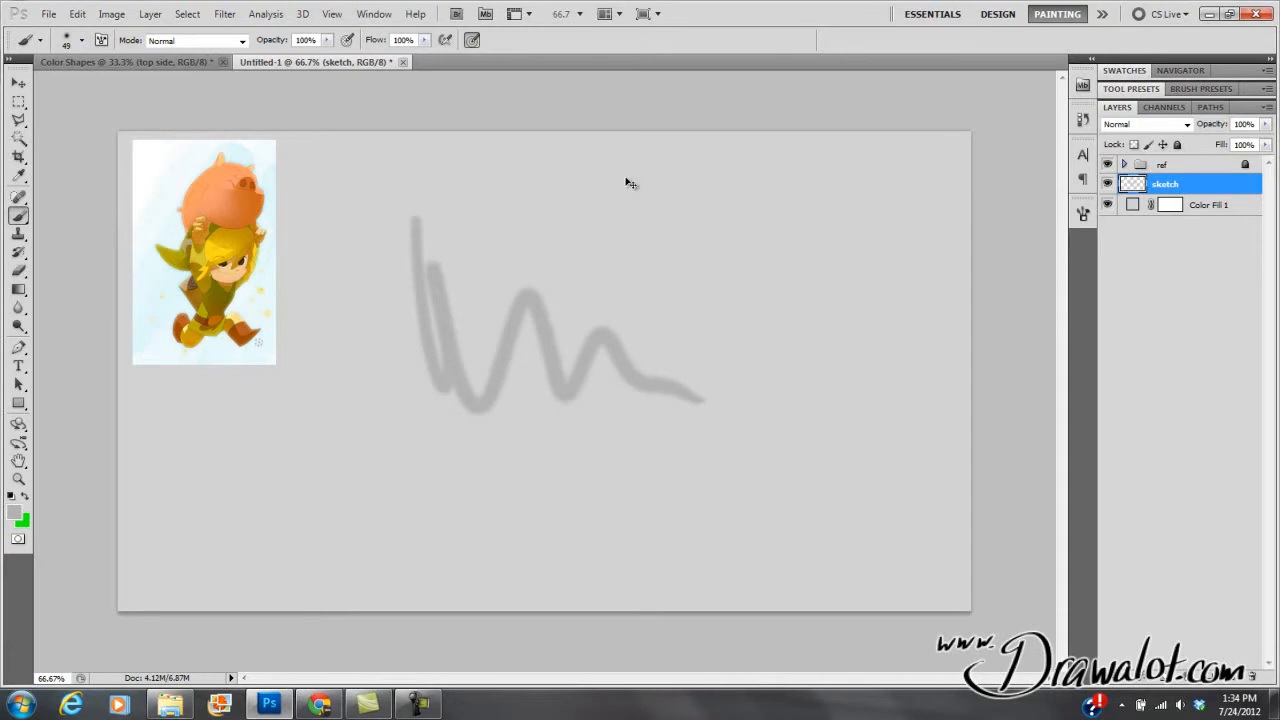
{"action": "key", "text": "ctrl+z"}
Raise the brush hardness to 100% and try a test stroke, undoing it
{"action": "left_click", "coordinate": [80, 41]}
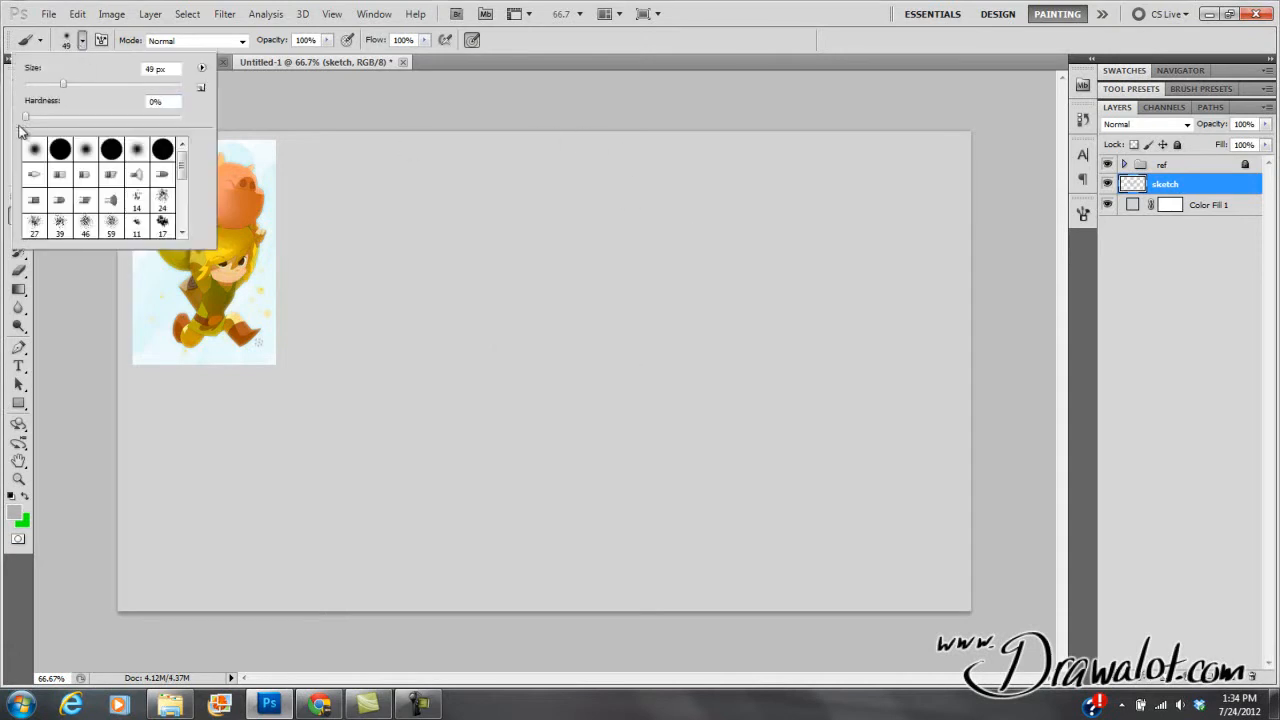
{"action": "left_click_drag", "start_coordinate": [25, 121], "coordinate": [126, 128]}
{"action": "left_click_drag", "start_coordinate": [429, 212], "coordinate": [463, 463]}
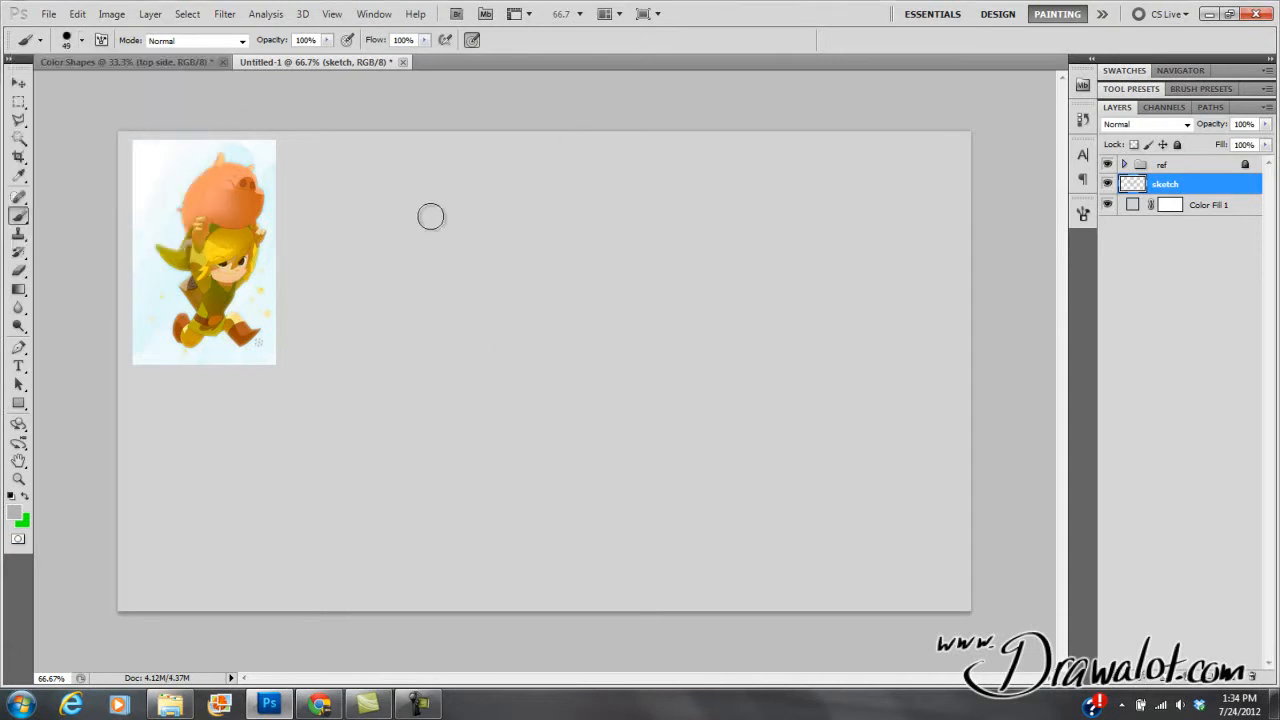
{"action": "key", "text": "ctrl+z"}
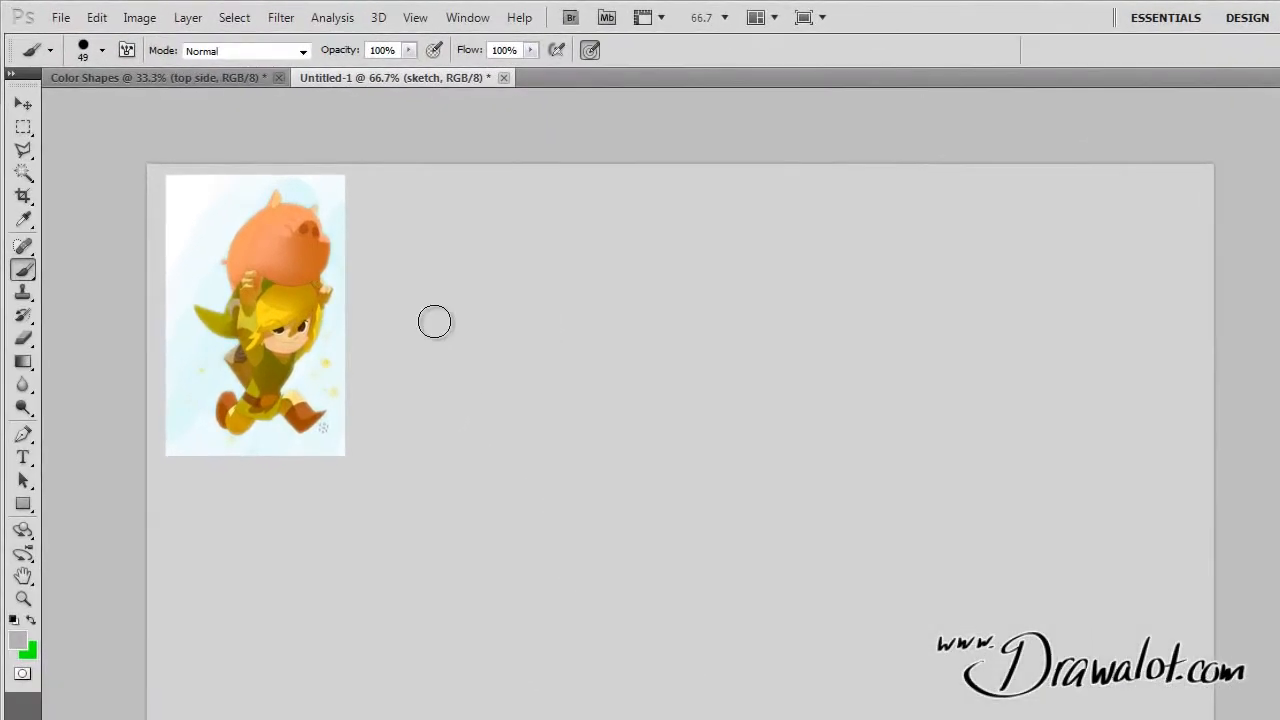
{"action": "left_click", "coordinate": [101, 51]}
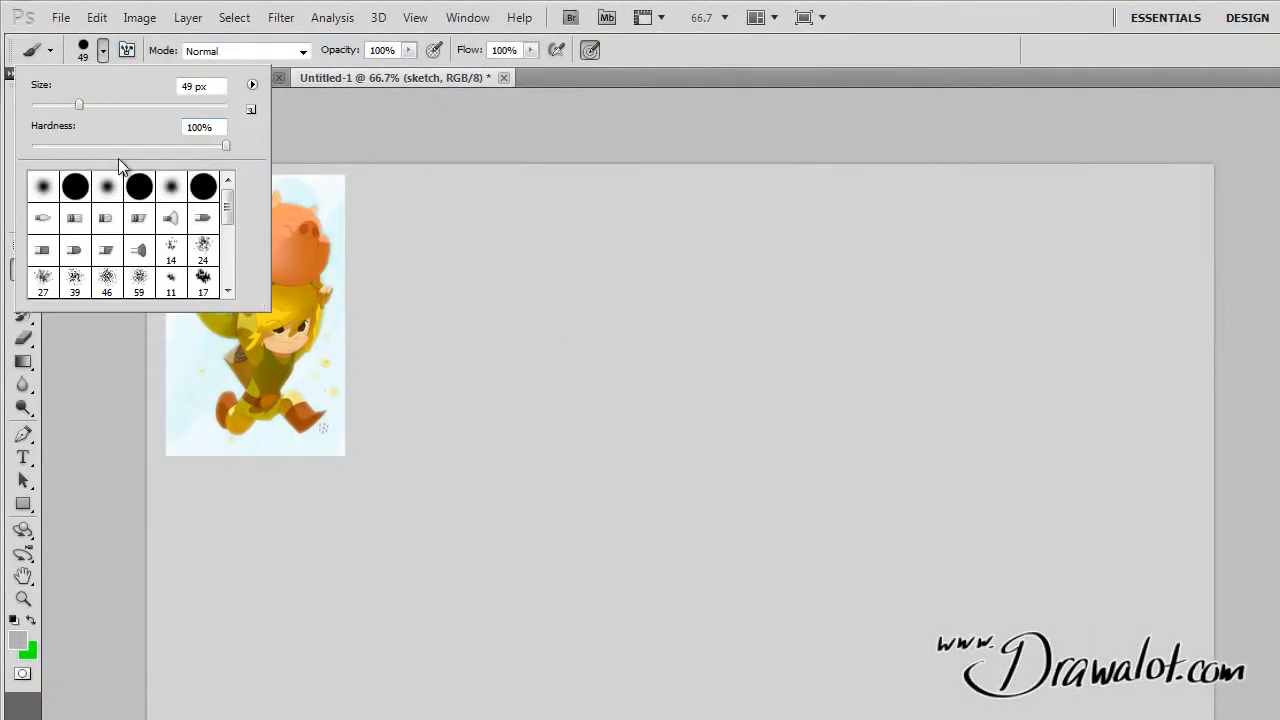
{"action": "left_click", "coordinate": [226, 150]}
{"action": "left_click", "coordinate": [678, 59]}
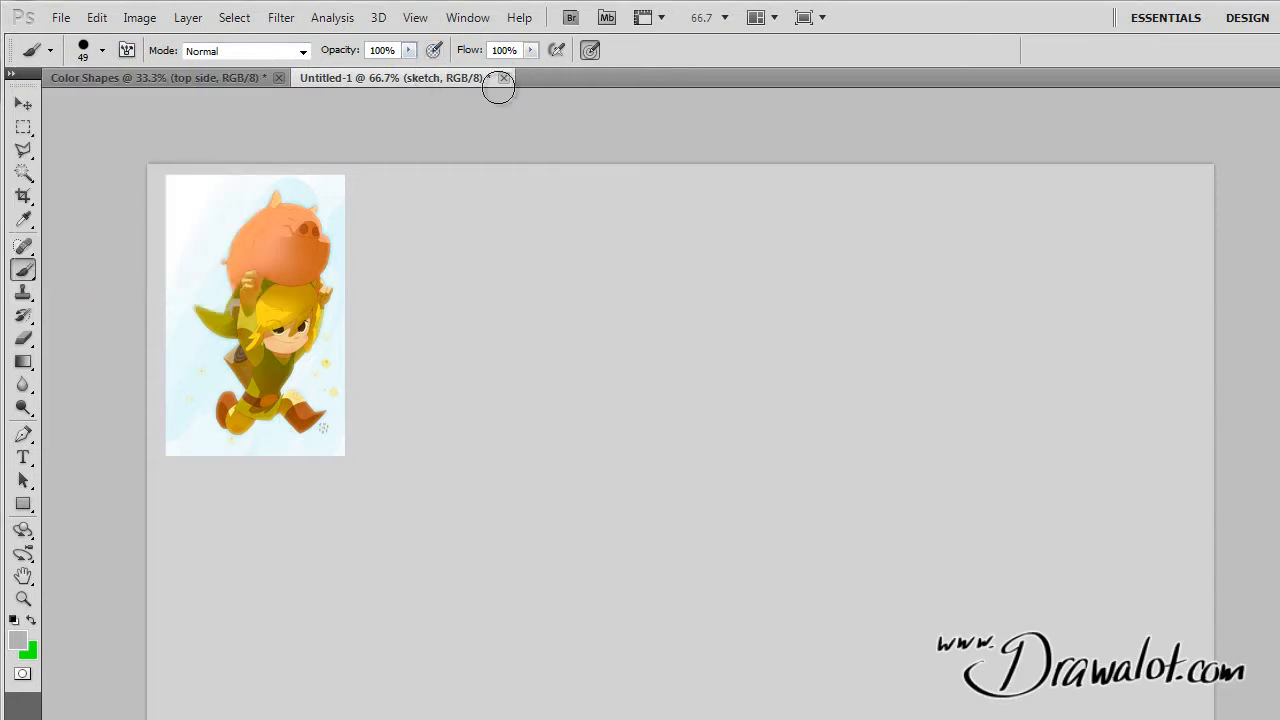
Restore the default black and white colors and try one black stroke, undoing it
{"action": "left_click", "coordinate": [15, 621]}
{"action": "left_click_drag", "start_coordinate": [571, 272], "coordinate": [617, 580]}
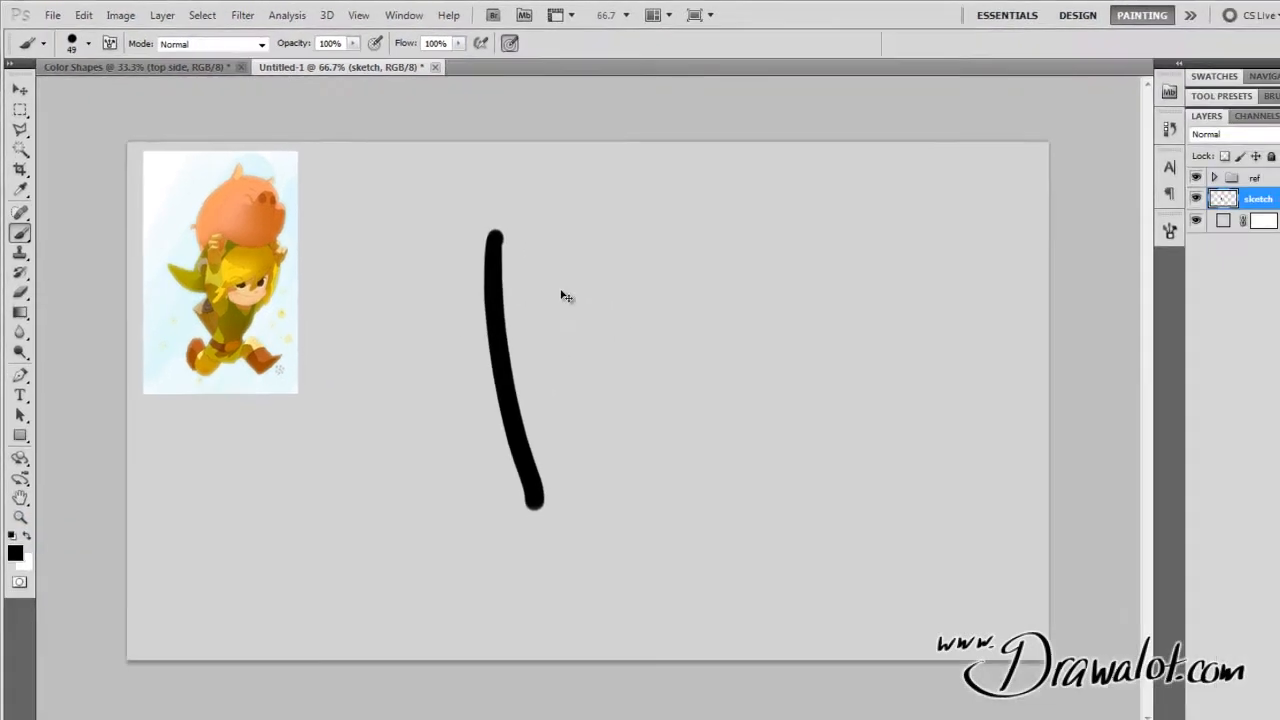
{"action": "key", "text": "ctrl+z"}
Lower the brush hardness to 0% and try a long soft black stroke, undoing it
{"action": "left_click", "coordinate": [102, 50]}
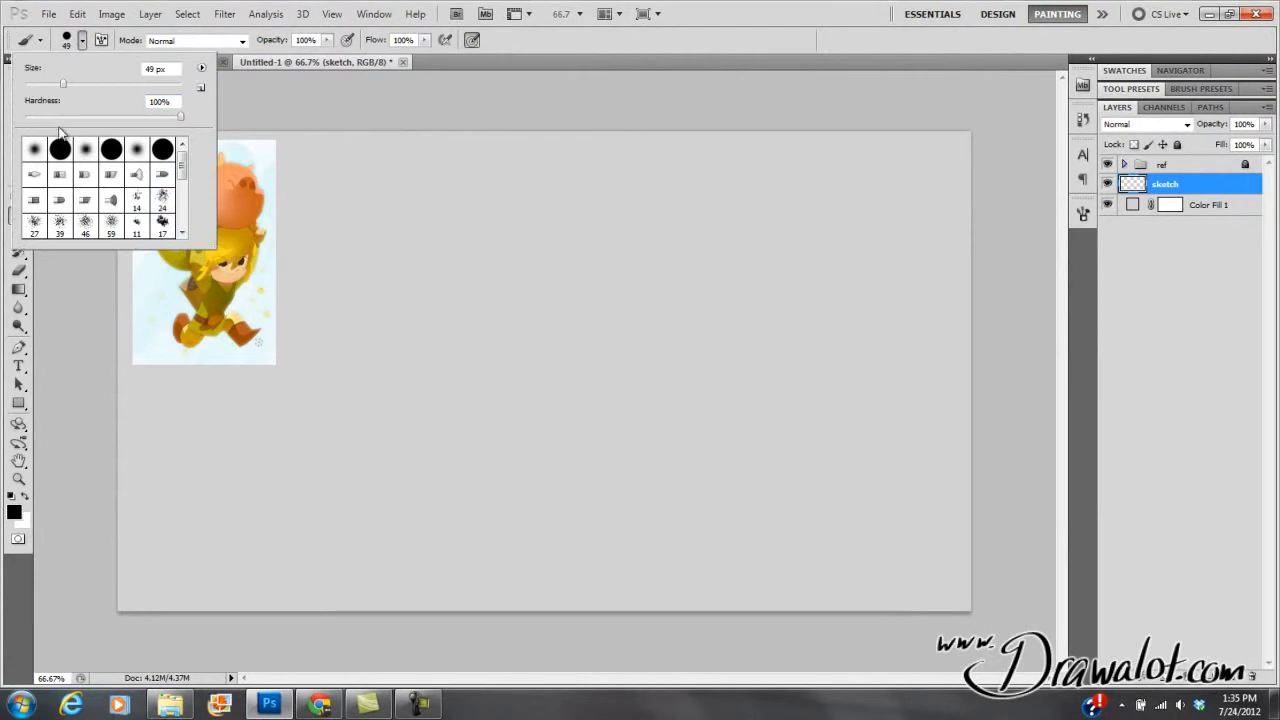
{"action": "left_click_drag", "start_coordinate": [44, 120], "coordinate": [24, 121]}
{"action": "left_click_drag", "start_coordinate": [481, 188], "coordinate": [595, 505]}
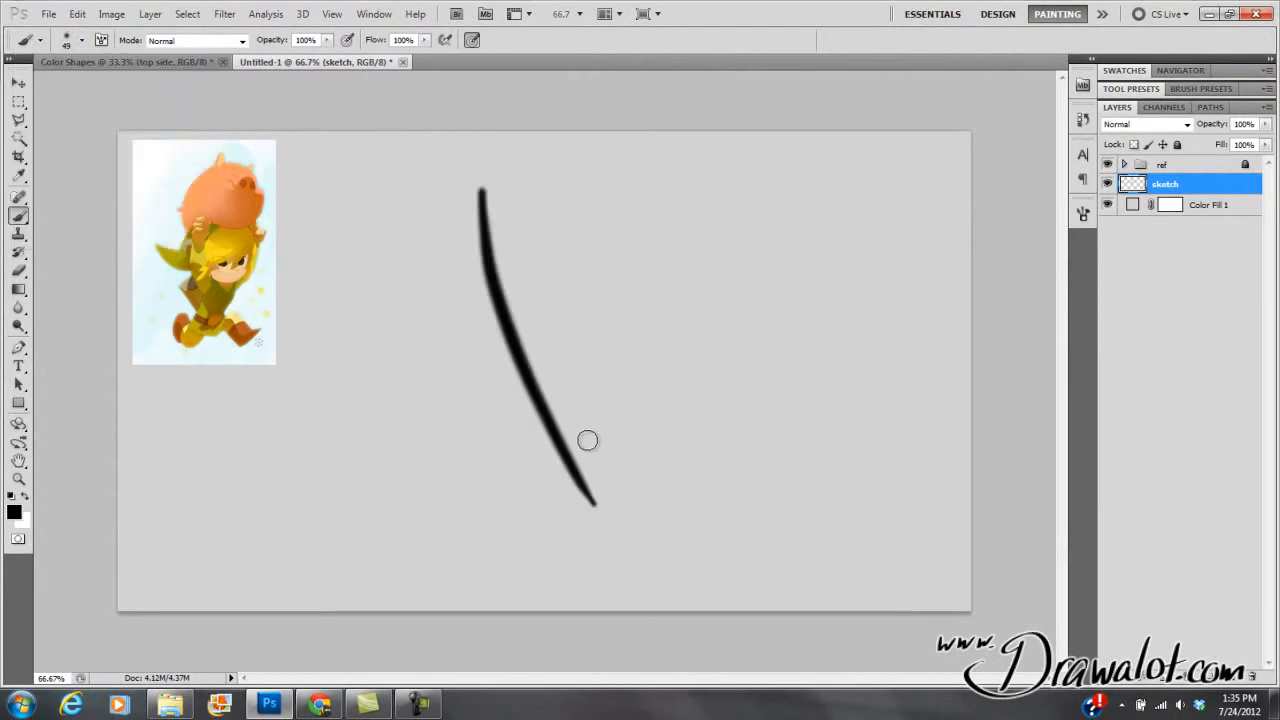
{"action": "key", "text": "ctrl+z"}
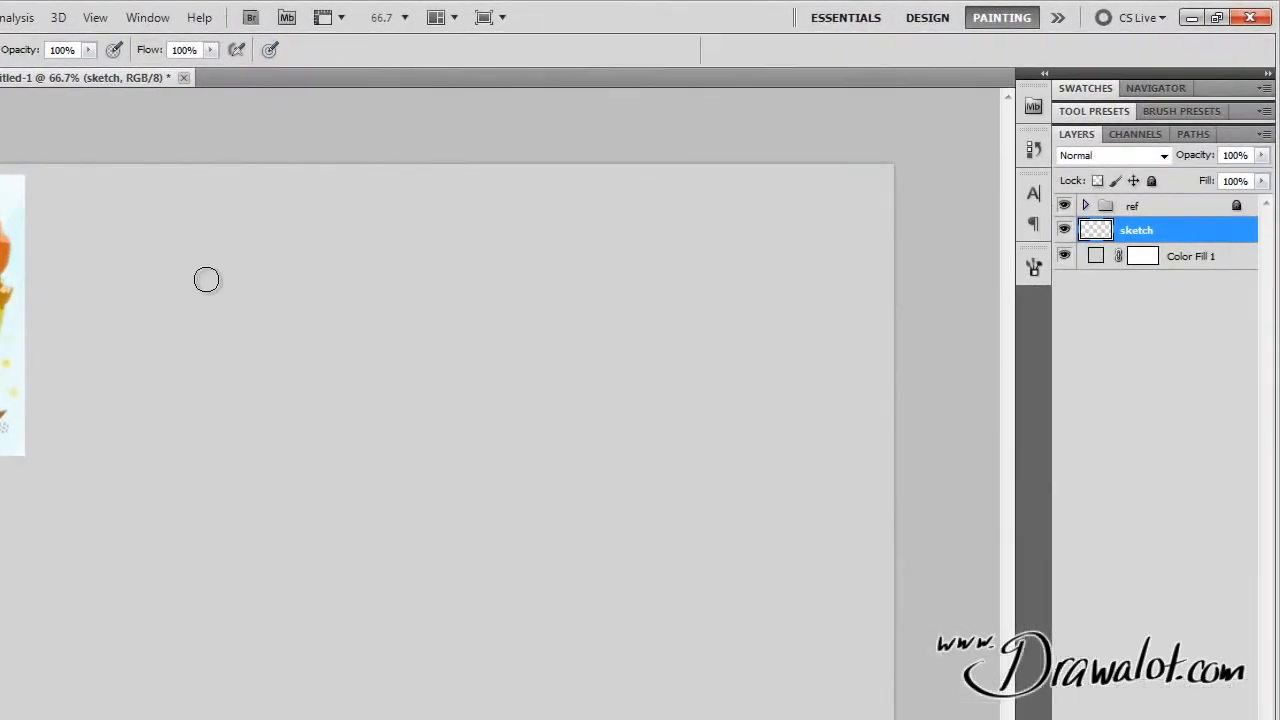
Draw three soft test strokes in an H-like shape with pen pressure control of size turned off
{"action": "left_click_drag", "start_coordinate": [262, 292], "coordinate": [323, 596]}
{"action": "left_click_drag", "start_coordinate": [416, 304], "coordinate": [440, 507]}
{"action": "left_click_drag", "start_coordinate": [310, 447], "coordinate": [546, 413]}
Turn on pen pressure control of brush size and draw curved test strokes of varying thickness beside the H shape
{"action": "left_click", "coordinate": [271, 52]}
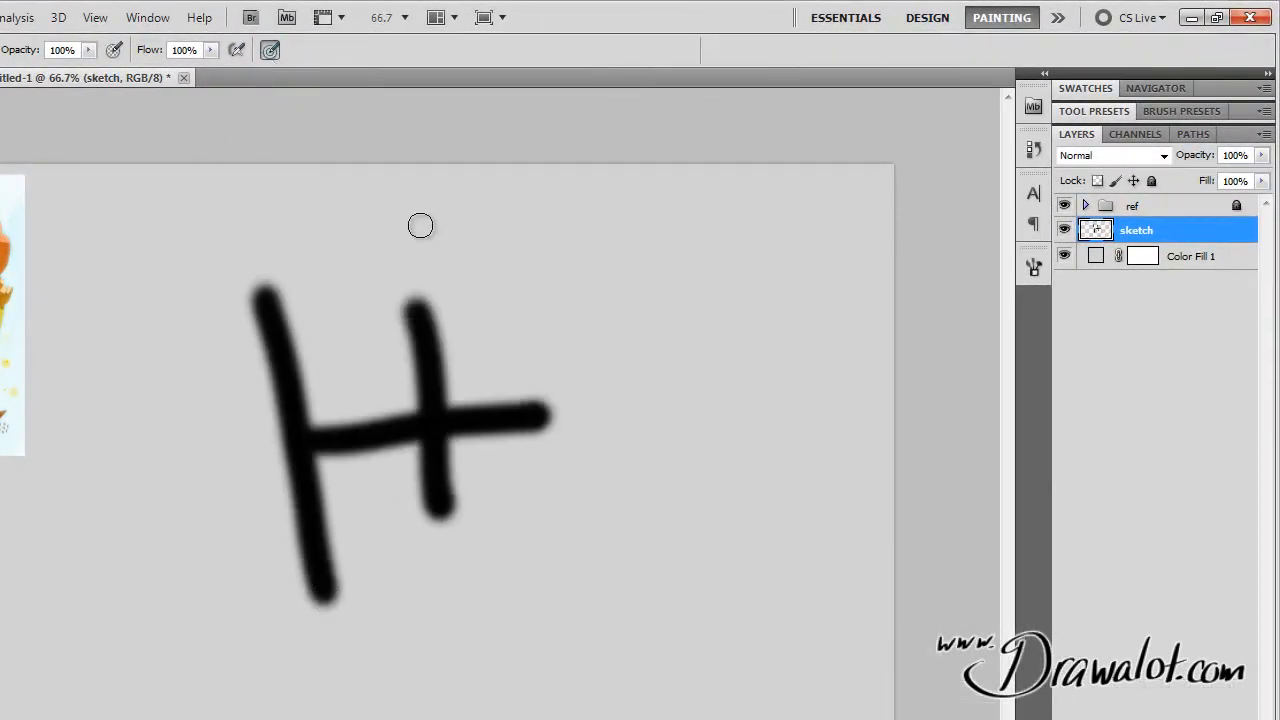
{"action": "left_click_drag", "start_coordinate": [667, 237], "coordinate": [673, 617]}
{"action": "mouse_move", "coordinate": [745, 248]}
{"action": "left_mouse_down"}
{"action": "mouse_move", "coordinate": [668, 404]}
{"action": "mouse_move", "coordinate": [515, 489]}
{"action": "left_mouse_up"}
{"action": "mouse_move", "coordinate": [503, 602]}
{"action": "left_mouse_down"}
{"action": "mouse_move", "coordinate": [628, 556]}
{"action": "mouse_move", "coordinate": [795, 369]}
{"action": "mouse_move", "coordinate": [823, 231]}
{"action": "mouse_move", "coordinate": [670, 393]}
{"action": "mouse_move", "coordinate": [686, 614]}
{"action": "mouse_move", "coordinate": [712, 637]}
{"action": "left_mouse_up"}
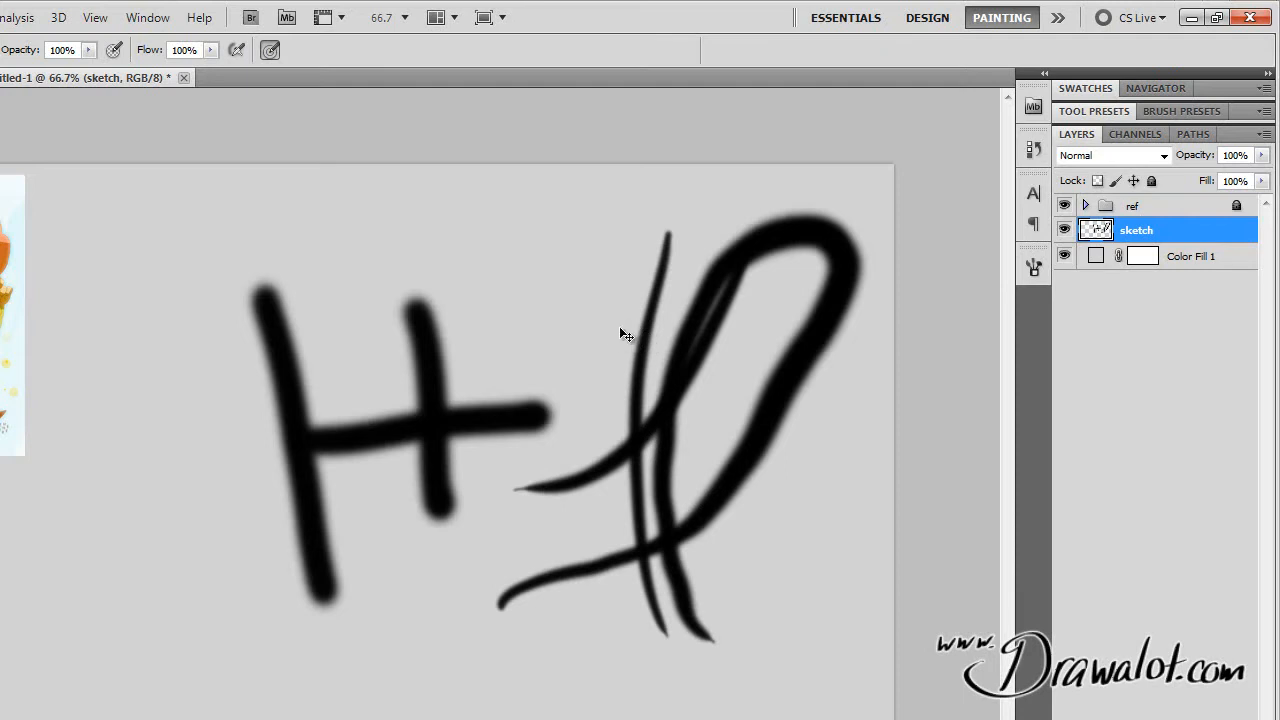
Clear all test strokes from the "sketch" layer and remove the selection
{"action": "key", "text": "ctrl+a"}
{"action": "key", "text": "Delete"}
{"action": "key", "text": "ctrl+d"}
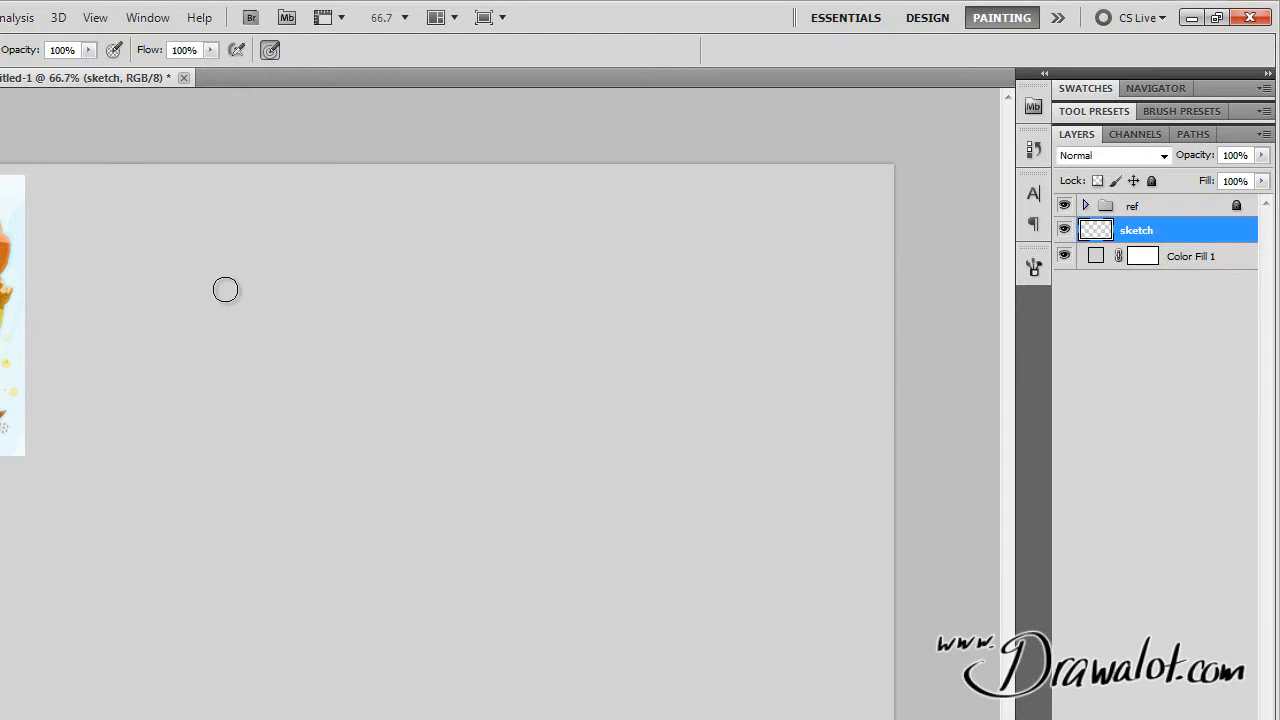
Enlarge the brush to 174 px and test it with a broad soft zigzag, undoing the stroke
{"action": "right_click", "coordinate": [230, 312]}
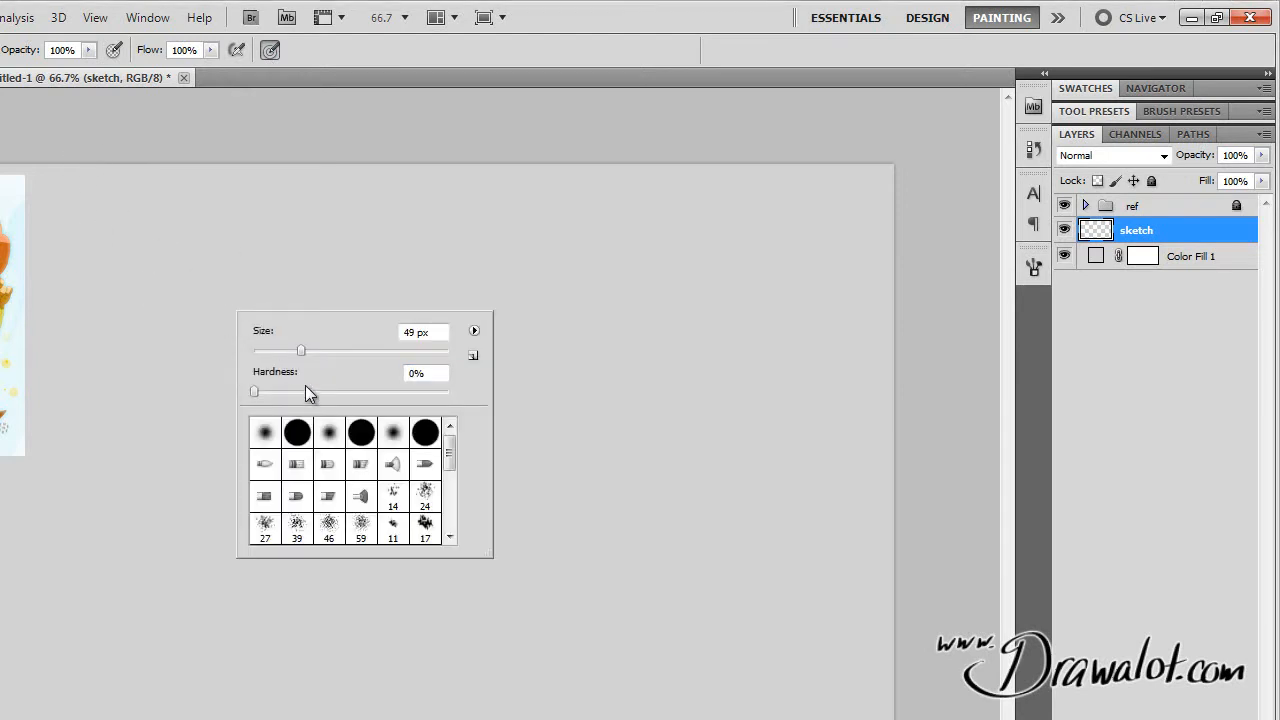
{"action": "left_click_drag", "start_coordinate": [304, 349], "coordinate": [390, 352]}
{"action": "mouse_move", "coordinate": [184, 275]}
{"action": "left_mouse_down"}
{"action": "mouse_move", "coordinate": [184, 536]}
{"action": "mouse_move", "coordinate": [312, 415]}
{"action": "left_mouse_up"}
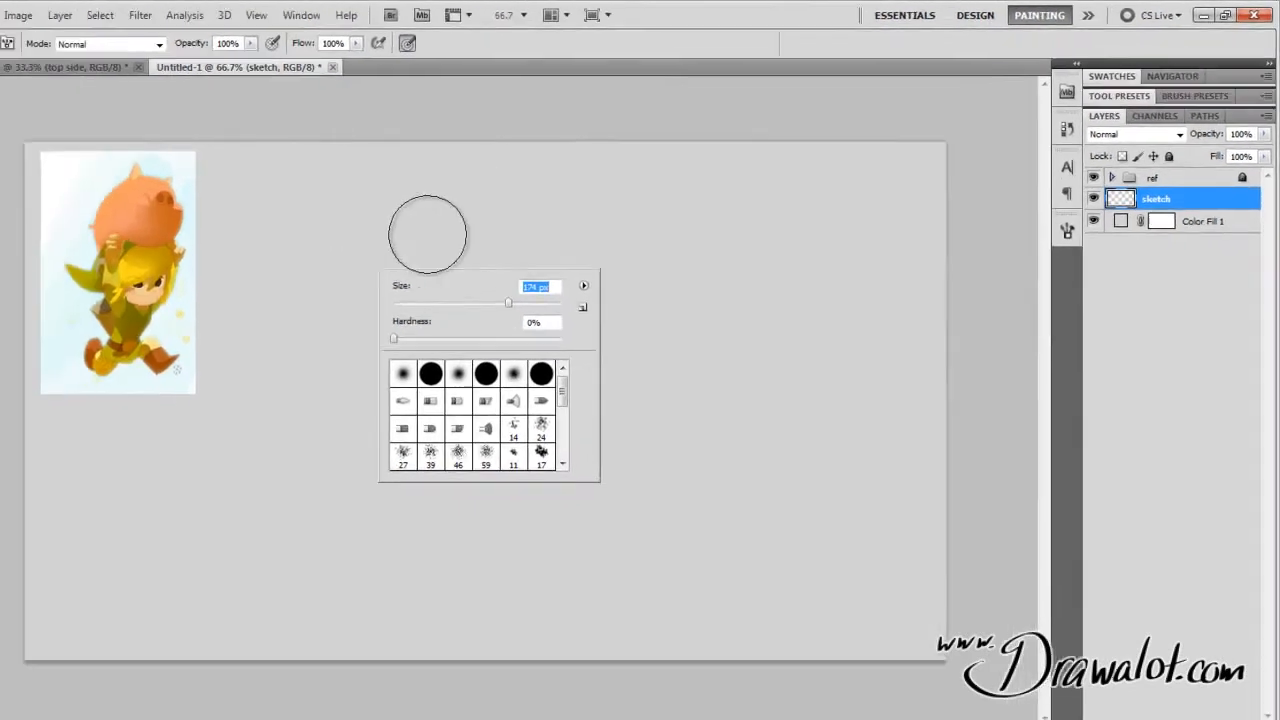
{"action": "left_click_drag", "start_coordinate": [506, 332], "coordinate": [792, 345]}
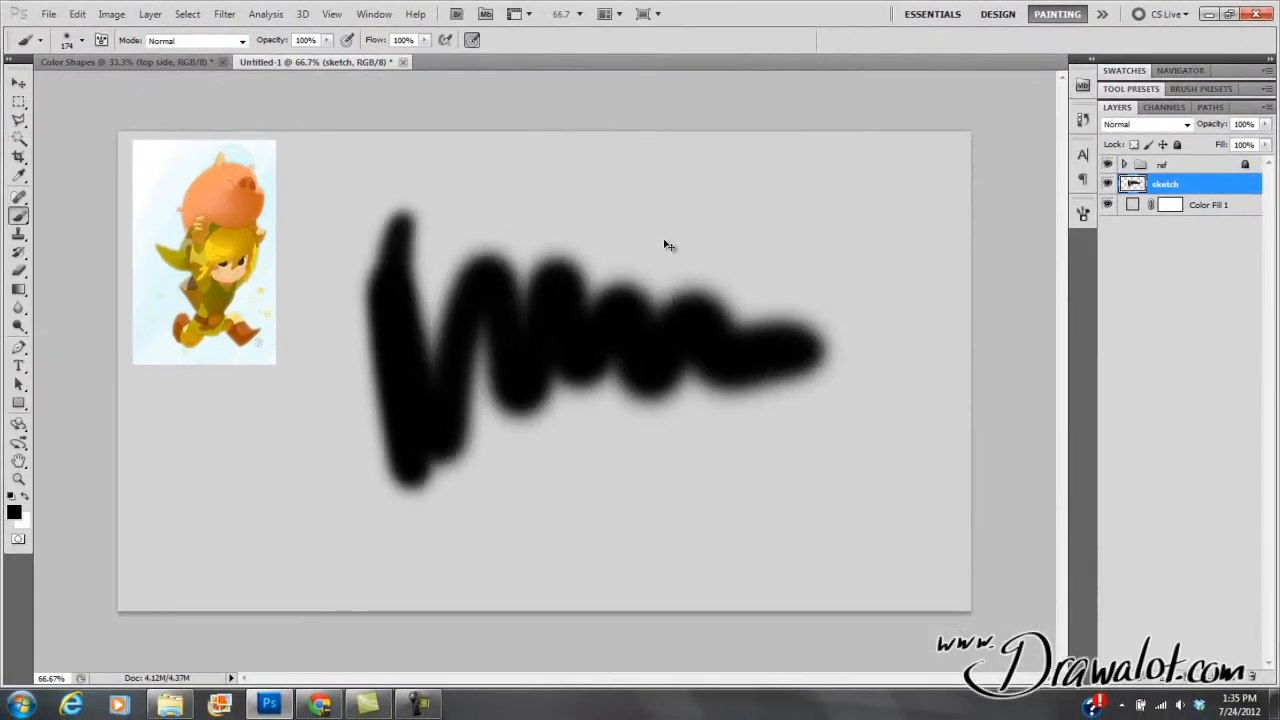
{"action": "key", "text": "ctrl+z"}
Reduce the brush size to 8 px and test it with a thin scribble, undoing the stroke
{"action": "right_click", "coordinate": [534, 246]}
{"action": "left_click_drag", "start_coordinate": [550, 274], "coordinate": [545, 275]}
{"action": "mouse_move", "coordinate": [408, 237]}
{"action": "left_mouse_down"}
{"action": "mouse_move", "coordinate": [657, 374]}
{"action": "mouse_move", "coordinate": [729, 355]}
{"action": "left_mouse_up"}
{"action": "key", "text": "ctrl+z"}
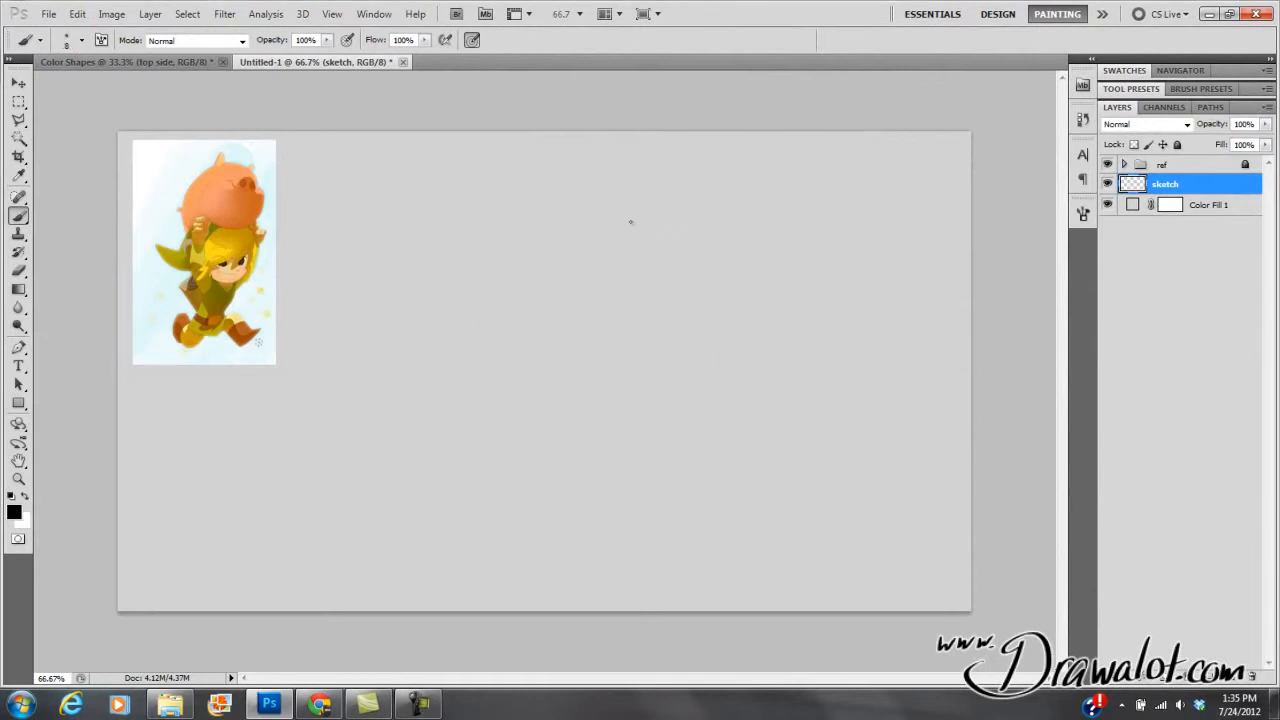
Set the brush size to 32 px and hardness to 100%, and draw a test stroke at 100% opacity and flow
{"action": "right_click", "coordinate": [551, 245]}
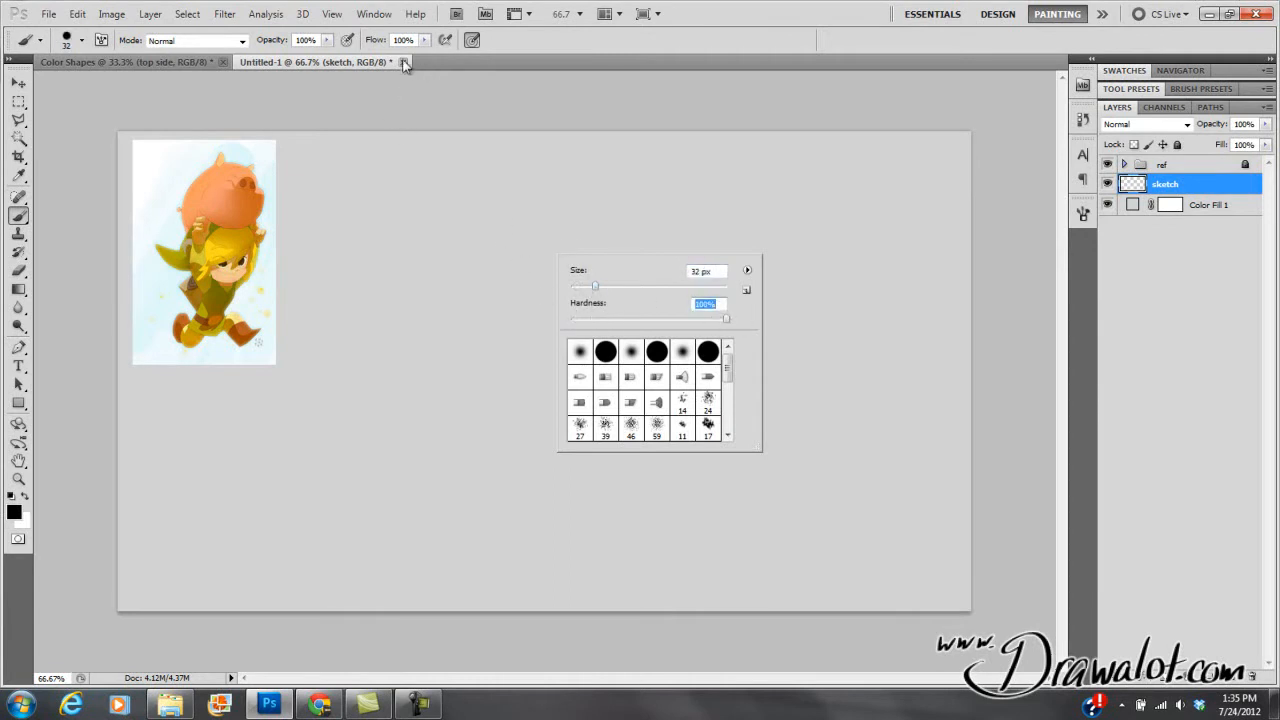
{"action": "left_click", "coordinate": [327, 41]}
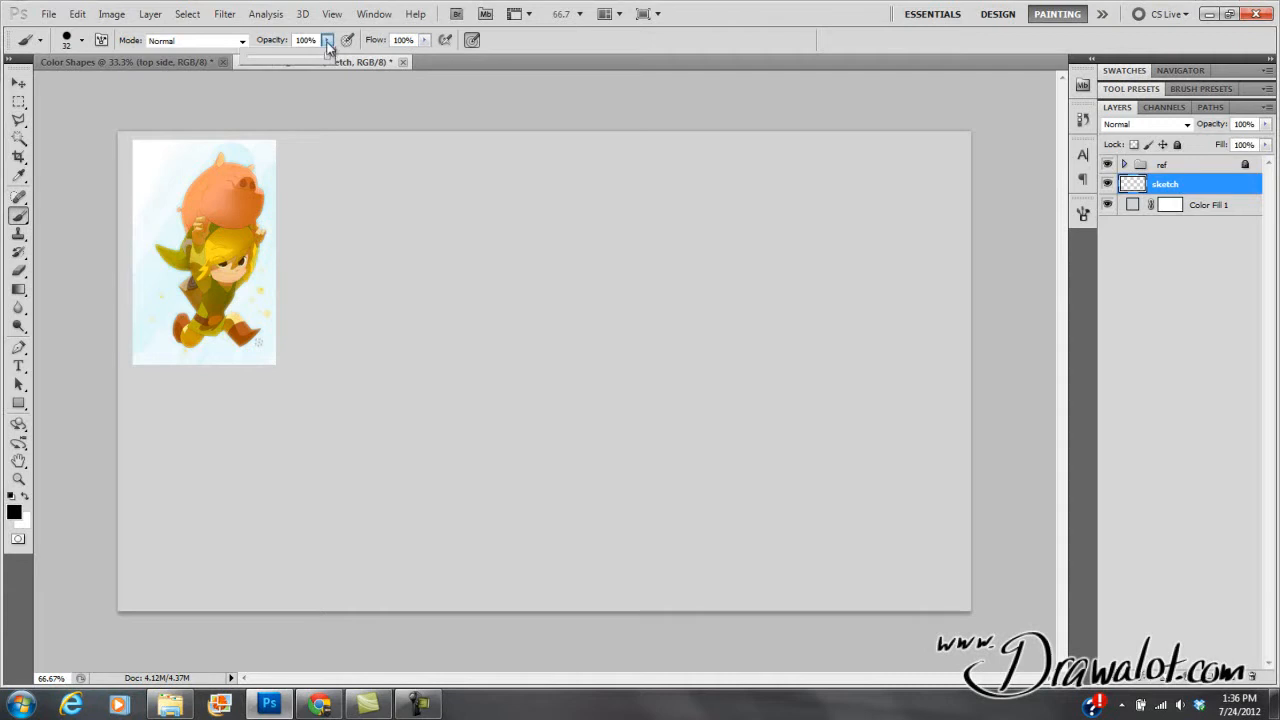
{"action": "left_click", "coordinate": [424, 44]}
{"action": "left_click", "coordinate": [423, 44]}
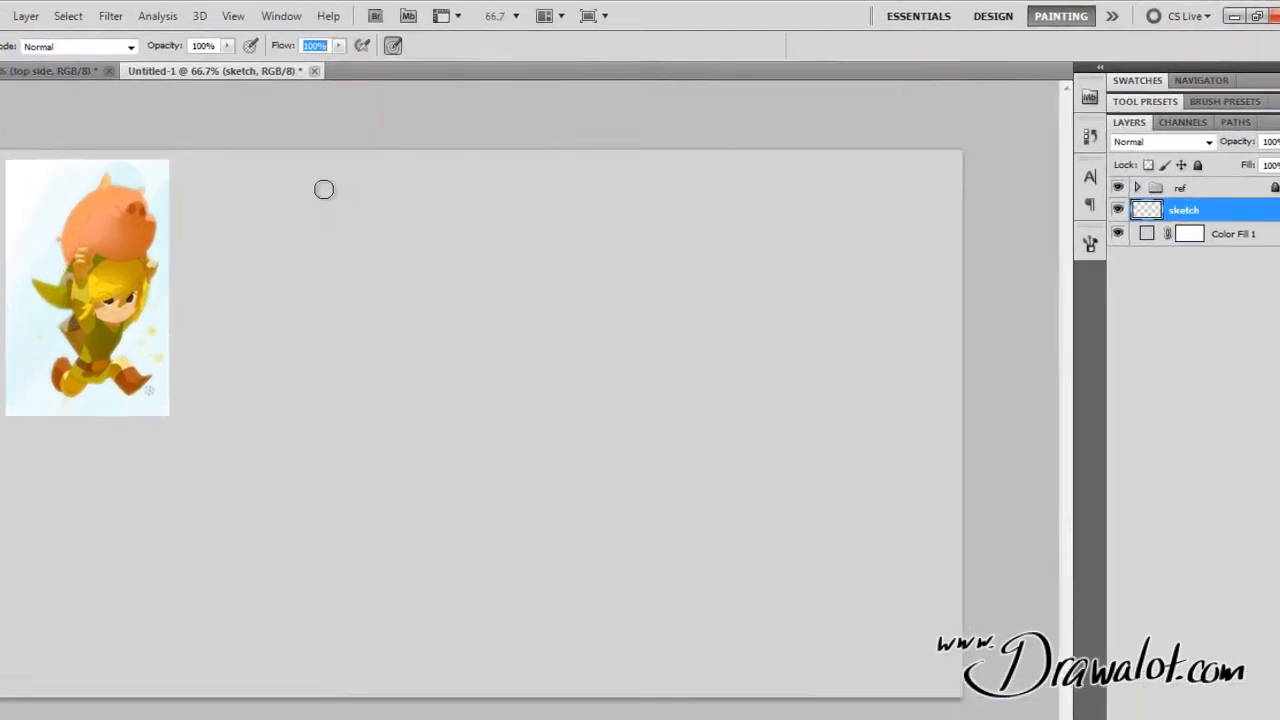
{"action": "left_click_drag", "start_coordinate": [443, 215], "coordinate": [508, 461]}
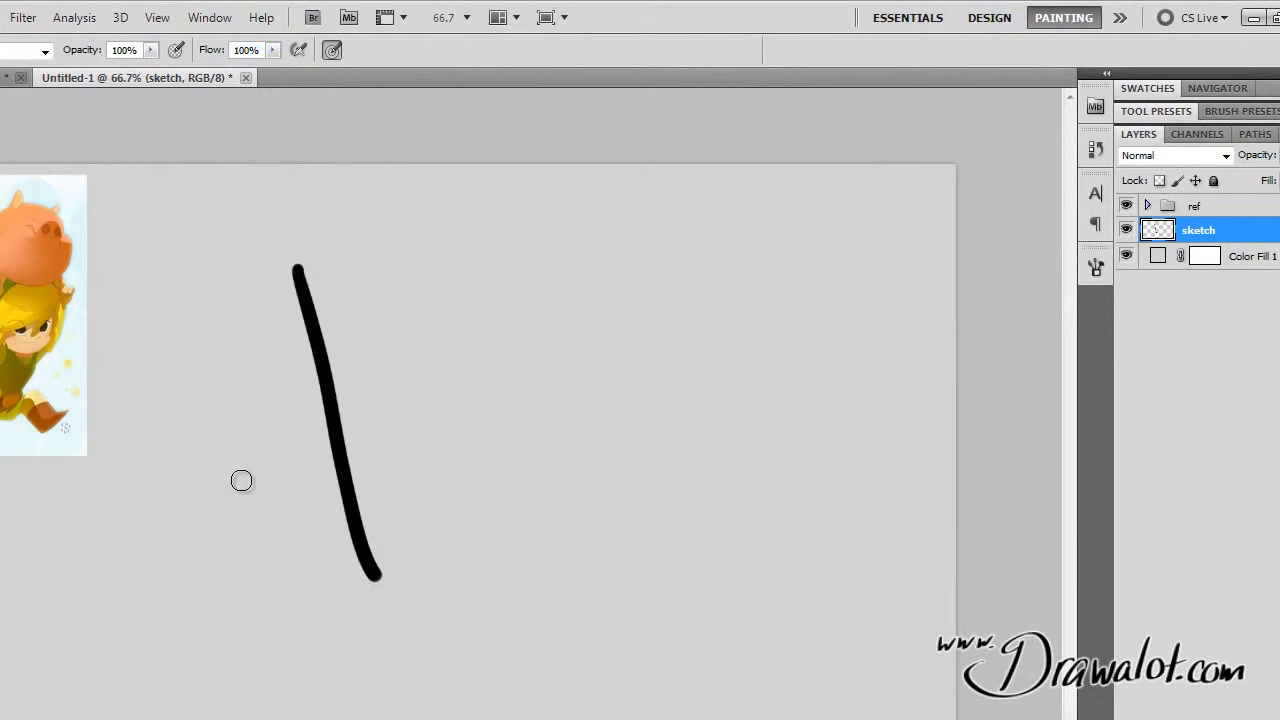
Draw a second full-opacity test stroke across the first one, and undo both strokes
{"action": "left_click_drag", "start_coordinate": [231, 484], "coordinate": [481, 392]}
{"action": "key", "text": "ctrl+alt+z"}
{"action": "key", "text": "ctrl+alt+z"}
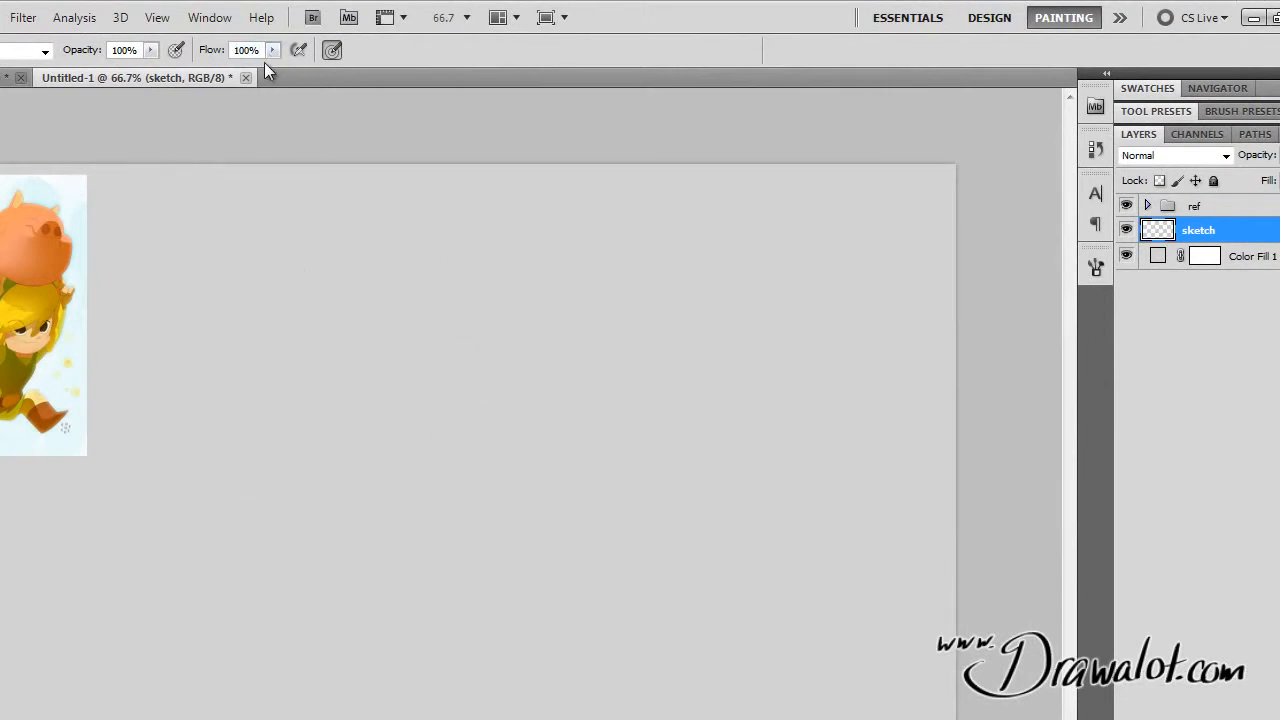
Set the brush opacity to 15% and test it with crossing strokes and dense overlapping scribbles on the "sketch" layer
{"action": "left_click", "coordinate": [150, 50]}
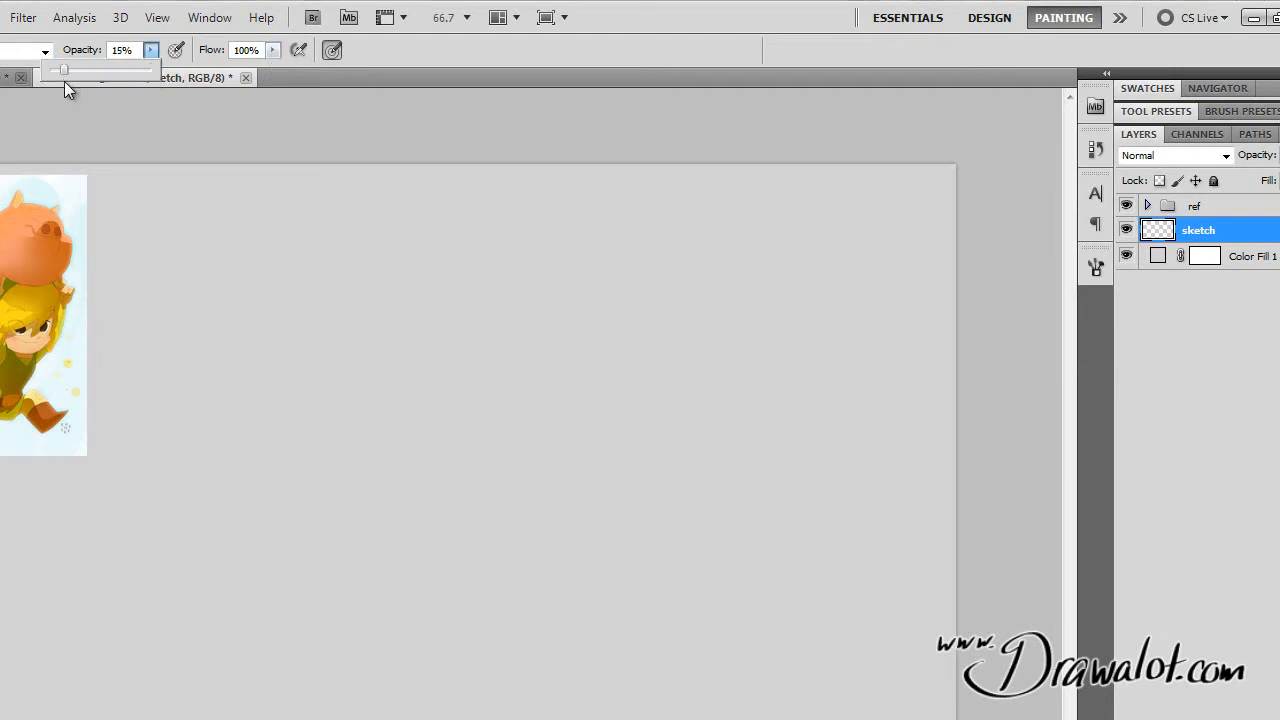
{"action": "left_click_drag", "start_coordinate": [243, 288], "coordinate": [298, 595]}
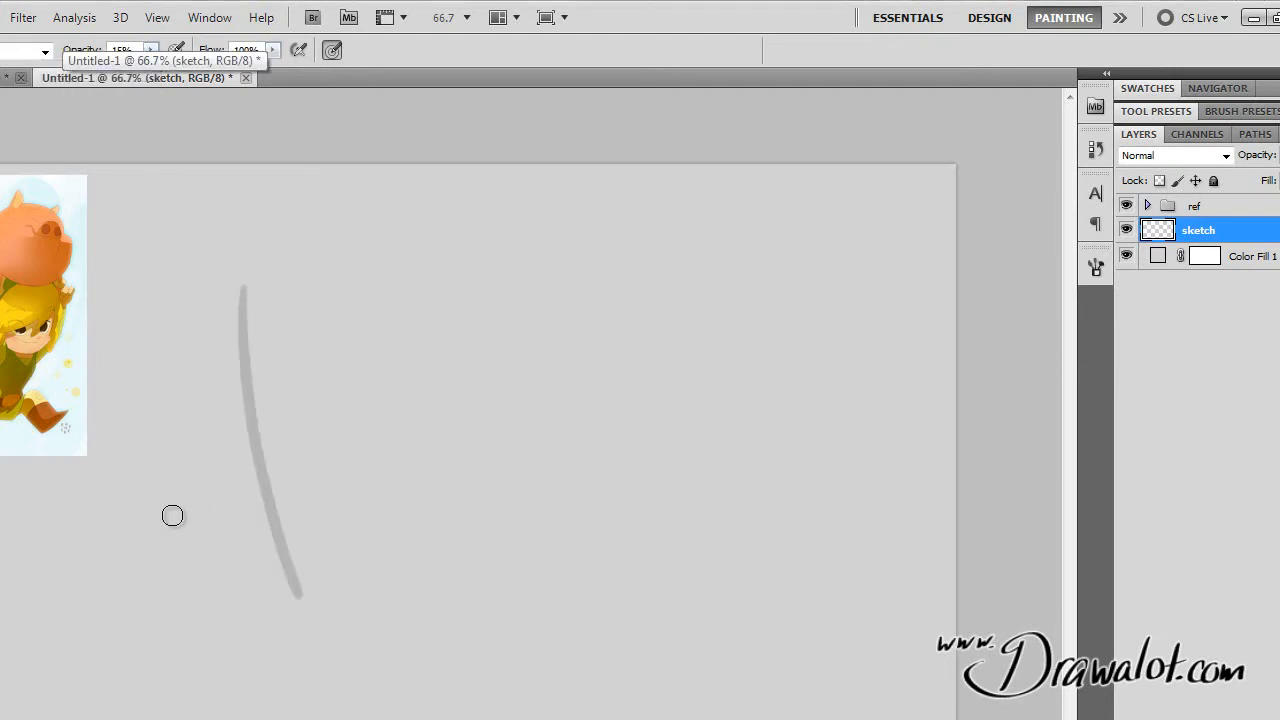
{"action": "left_click_drag", "start_coordinate": [167, 525], "coordinate": [405, 378]}
{"action": "left_click_drag", "start_coordinate": [380, 313], "coordinate": [375, 560]}
{"action": "left_click_drag", "start_coordinate": [507, 457], "coordinate": [313, 517]}
{"action": "mouse_move", "coordinate": [360, 460]}
{"action": "left_mouse_down"}
{"action": "mouse_move", "coordinate": [455, 376]}
{"action": "mouse_move", "coordinate": [357, 423]}
{"action": "mouse_move", "coordinate": [400, 337]}
{"action": "mouse_move", "coordinate": [409, 465]}
{"action": "mouse_move", "coordinate": [380, 409]}
{"action": "mouse_move", "coordinate": [417, 357]}
{"action": "mouse_move", "coordinate": [423, 383]}
{"action": "mouse_move", "coordinate": [392, 348]}
{"action": "mouse_move", "coordinate": [423, 357]}
{"action": "mouse_move", "coordinate": [380, 403]}
{"action": "mouse_move", "coordinate": [397, 360]}
{"action": "mouse_move", "coordinate": [360, 550]}
{"action": "left_mouse_up"}
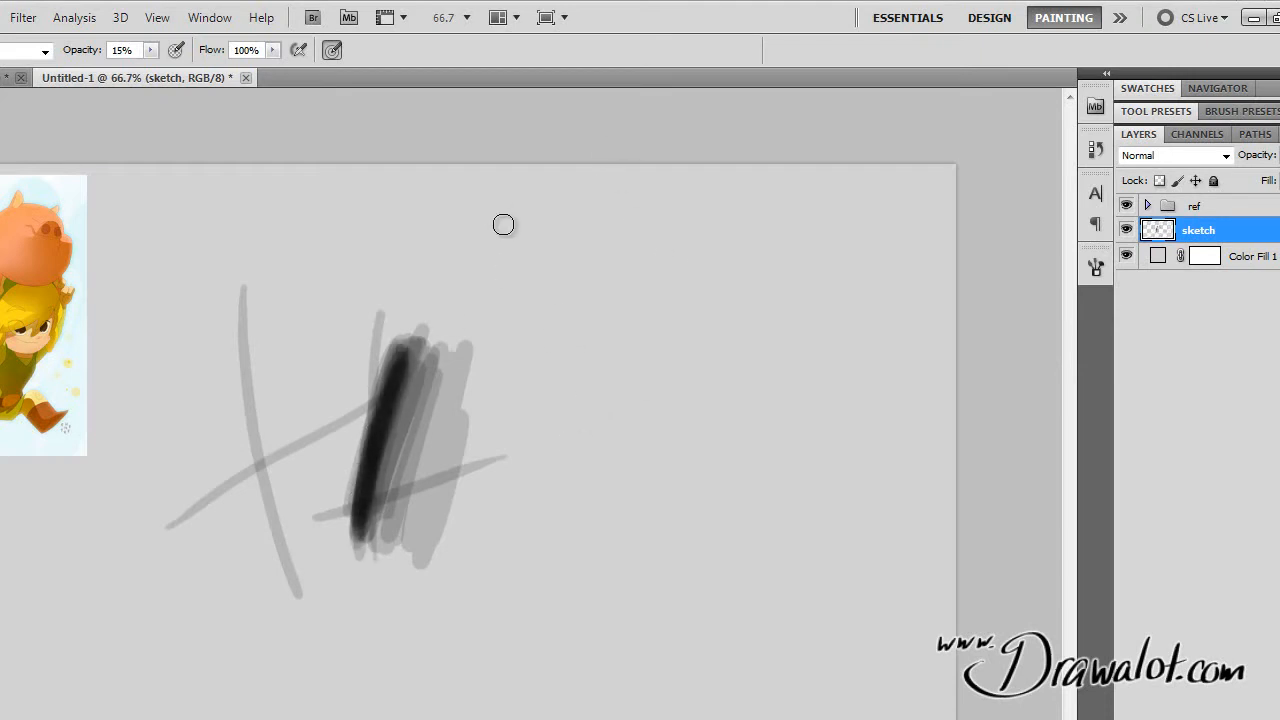
{"action": "left_click_drag", "start_coordinate": [483, 306], "coordinate": [480, 288]}
{"action": "mouse_move", "coordinate": [453, 559]}
{"action": "left_mouse_down"}
{"action": "mouse_move", "coordinate": [520, 271]}
{"action": "mouse_move", "coordinate": [509, 529]}
{"action": "mouse_move", "coordinate": [591, 309]}
{"action": "mouse_move", "coordinate": [573, 412]}
{"action": "mouse_move", "coordinate": [526, 411]}
{"action": "mouse_move", "coordinate": [480, 500]}
{"action": "mouse_move", "coordinate": [540, 543]}
{"action": "mouse_move", "coordinate": [553, 438]}
{"action": "mouse_move", "coordinate": [577, 426]}
{"action": "mouse_move", "coordinate": [617, 300]}
{"action": "left_mouse_up"}
{"action": "mouse_move", "coordinate": [500, 386]}
{"action": "left_mouse_down"}
{"action": "mouse_move", "coordinate": [531, 251]}
{"action": "mouse_move", "coordinate": [506, 443]}
{"action": "mouse_move", "coordinate": [523, 434]}
{"action": "left_mouse_up"}
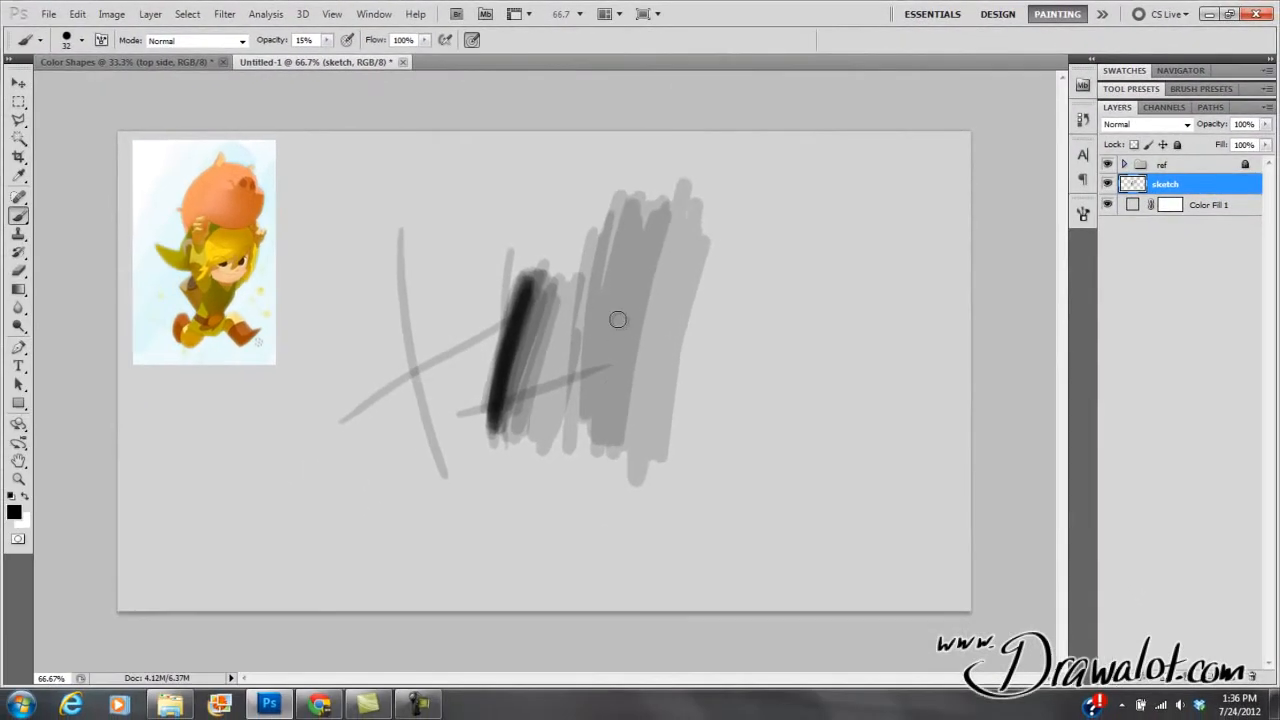
Set the brush opacity to 100% and flow to 15%, and test the build-up with repeated strokes beside the grey scribbles
{"action": "left_click", "coordinate": [326, 40]}
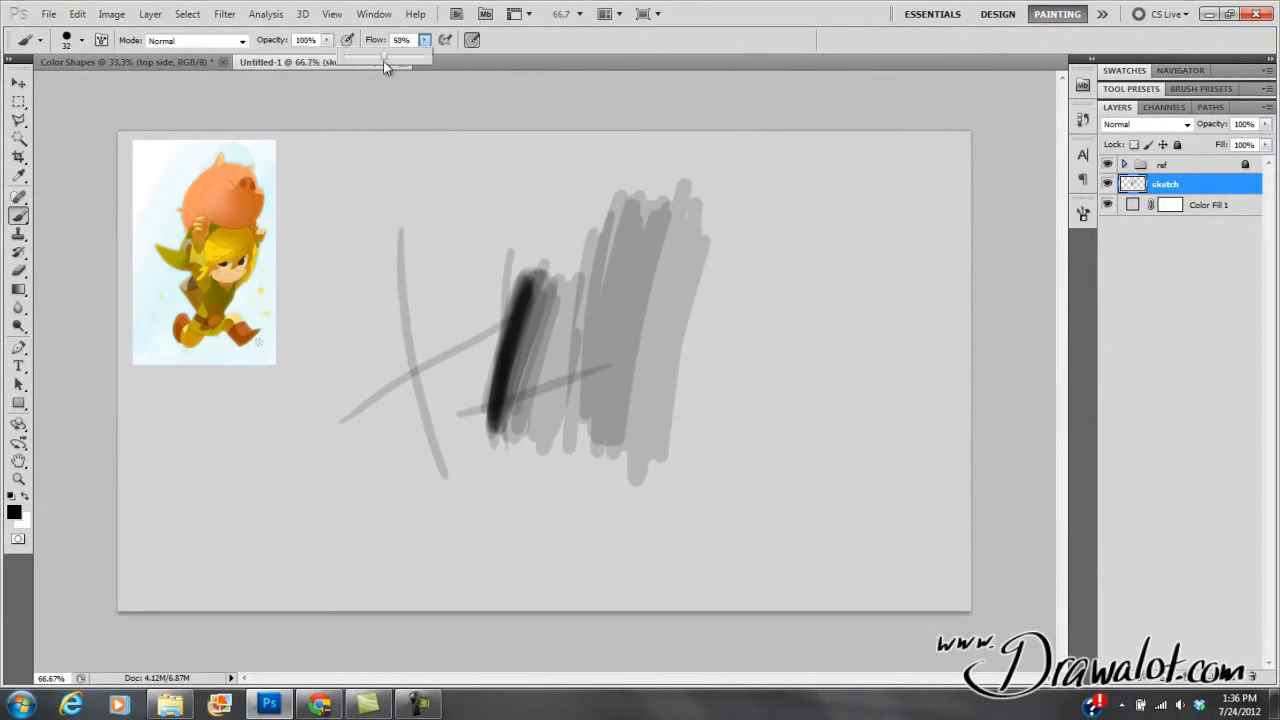
{"action": "left_click_drag", "start_coordinate": [356, 64], "coordinate": [355, 64]}
{"action": "mouse_move", "coordinate": [774, 241]}
{"action": "left_mouse_down"}
{"action": "mouse_move", "coordinate": [733, 414]}
{"action": "mouse_move", "coordinate": [727, 520]}
{"action": "left_mouse_up"}
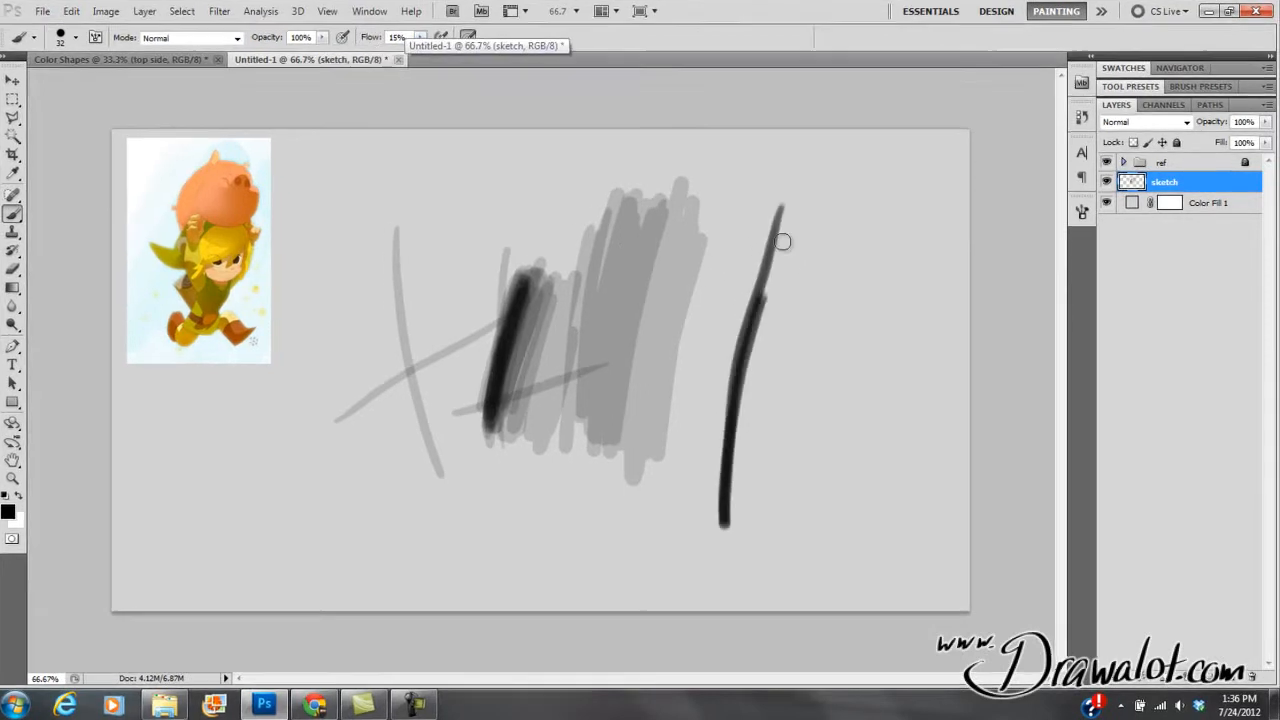
{"action": "mouse_move", "coordinate": [605, 314]}
{"action": "left_mouse_down"}
{"action": "mouse_move", "coordinate": [617, 286]}
{"action": "mouse_move", "coordinate": [600, 380]}
{"action": "left_mouse_up"}
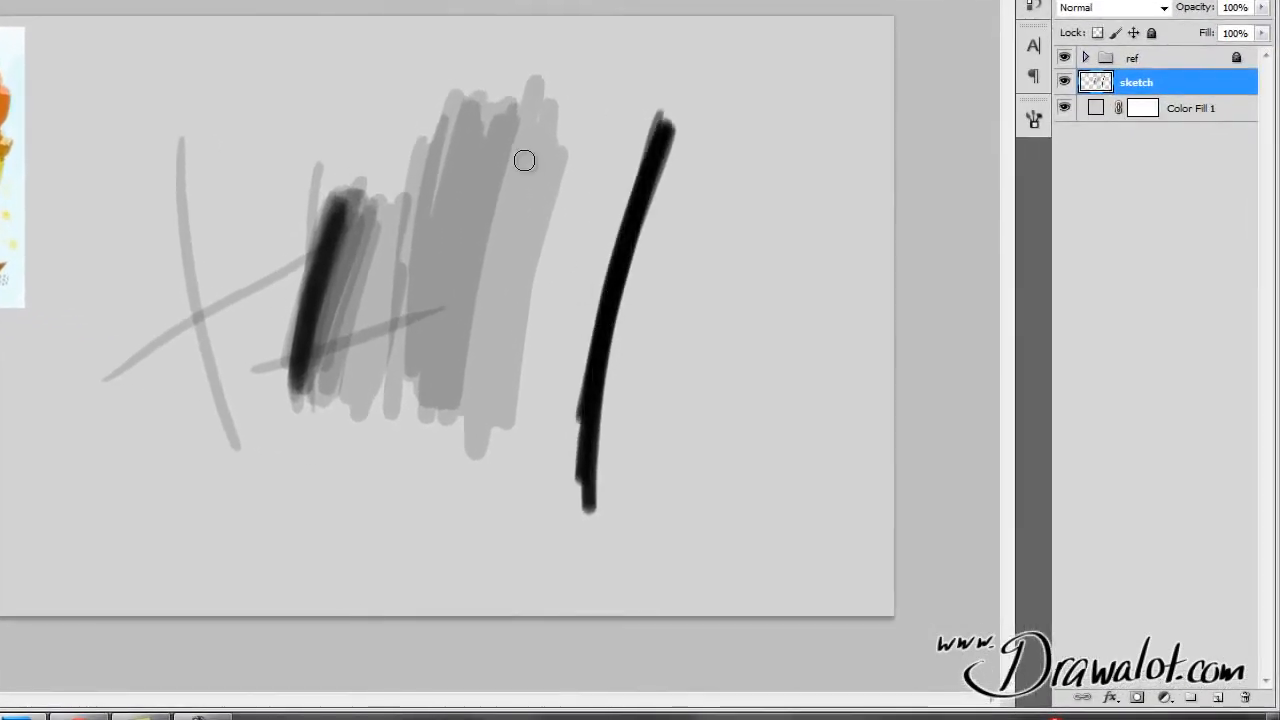
{"action": "left_click_drag", "start_coordinate": [594, 120], "coordinate": [527, 368]}
{"action": "mouse_move", "coordinate": [608, 92]}
{"action": "left_mouse_down"}
{"action": "mouse_move", "coordinate": [544, 262]}
{"action": "mouse_move", "coordinate": [530, 329]}
{"action": "left_mouse_up"}
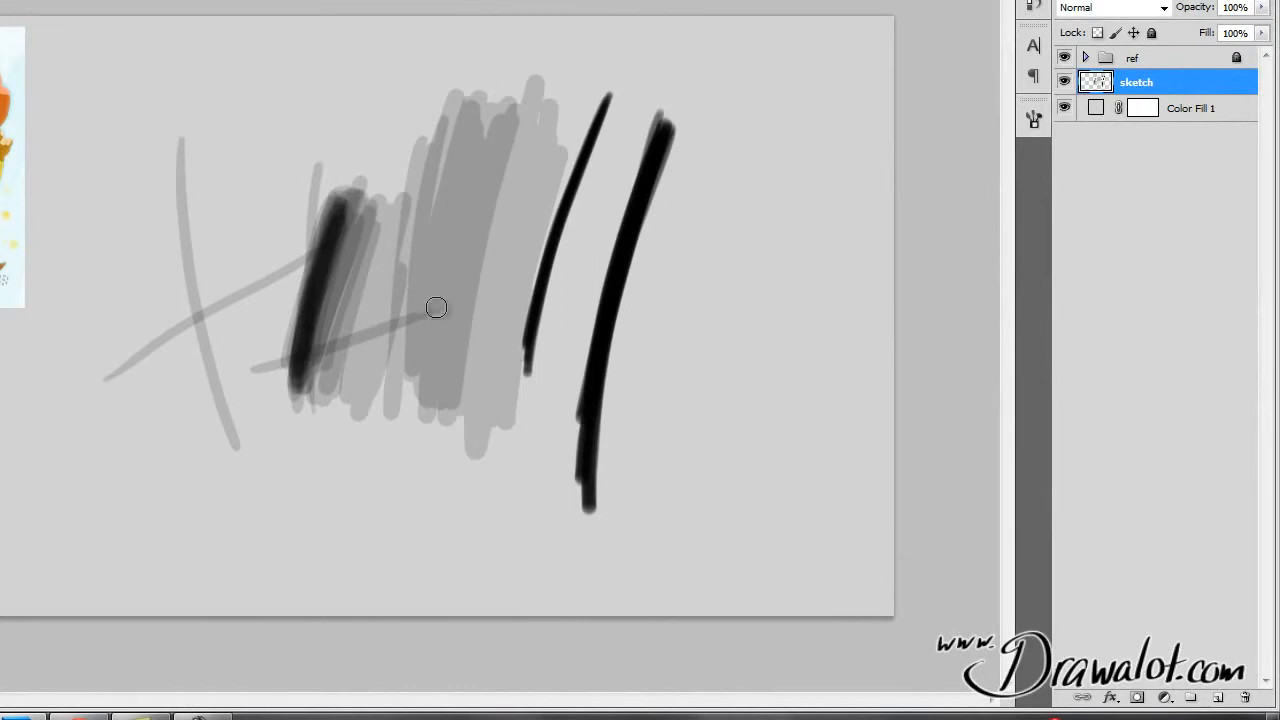
{"action": "mouse_move", "coordinate": [731, 126]}
{"action": "left_mouse_down"}
{"action": "mouse_move", "coordinate": [691, 209]}
{"action": "mouse_move", "coordinate": [752, 299]}
{"action": "mouse_move", "coordinate": [739, 490]}
{"action": "mouse_move", "coordinate": [797, 487]}
{"action": "mouse_move", "coordinate": [794, 442]}
{"action": "mouse_move", "coordinate": [745, 500]}
{"action": "mouse_move", "coordinate": [731, 470]}
{"action": "mouse_move", "coordinate": [737, 314]}
{"action": "mouse_move", "coordinate": [715, 320]}
{"action": "mouse_move", "coordinate": [749, 338]}
{"action": "mouse_move", "coordinate": [769, 379]}
{"action": "mouse_move", "coordinate": [785, 487]}
{"action": "mouse_move", "coordinate": [755, 390]}
{"action": "mouse_move", "coordinate": [735, 405]}
{"action": "mouse_move", "coordinate": [753, 379]}
{"action": "mouse_move", "coordinate": [783, 492]}
{"action": "mouse_move", "coordinate": [757, 392]}
{"action": "mouse_move", "coordinate": [763, 431]}
{"action": "left_mouse_up"}
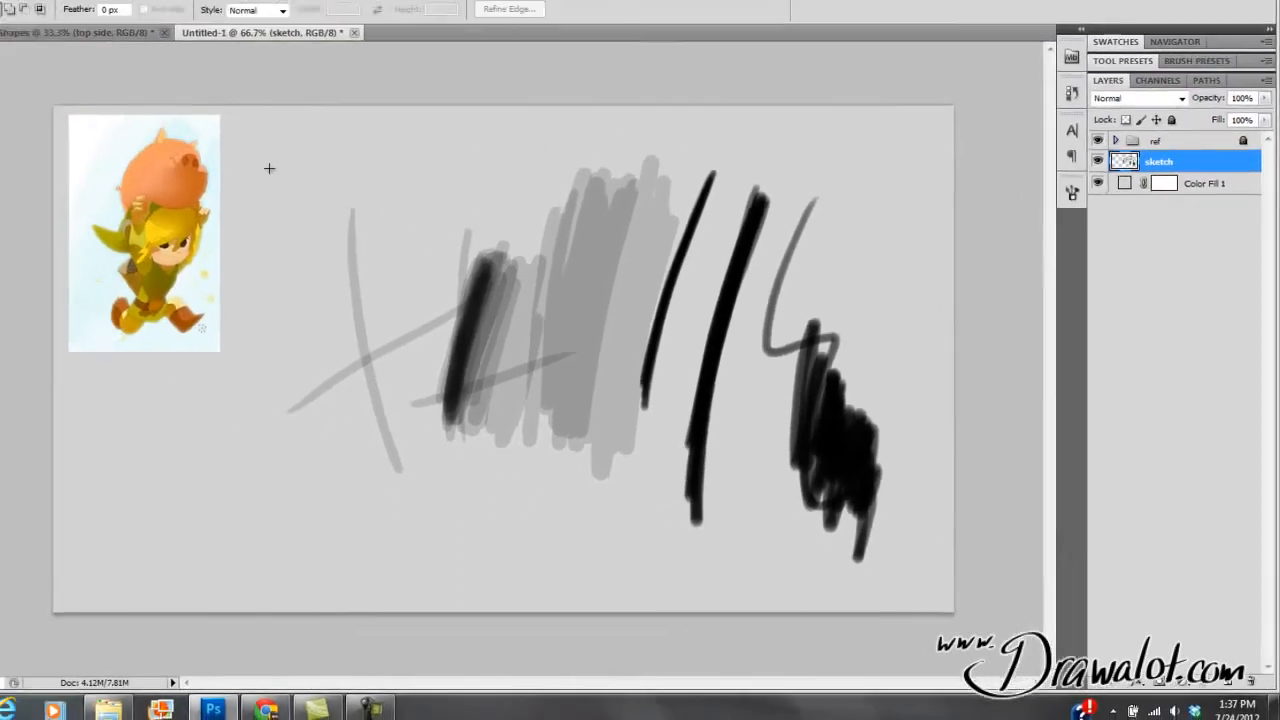
Clear all test strokes from the "sketch" layer, remove the selection and return to the Brush tool
{"action": "mouse_move", "coordinate": [298, 162]}
{"action": "left_mouse_down"}
{"action": "mouse_move", "coordinate": [380, 260]}
{"action": "mouse_move", "coordinate": [923, 533]}
{"action": "mouse_move", "coordinate": [952, 578]}
{"action": "left_mouse_up"}
{"action": "key", "text": "Delete"}
{"action": "key", "text": "ctrl+d"}
{"action": "key", "text": "b"}
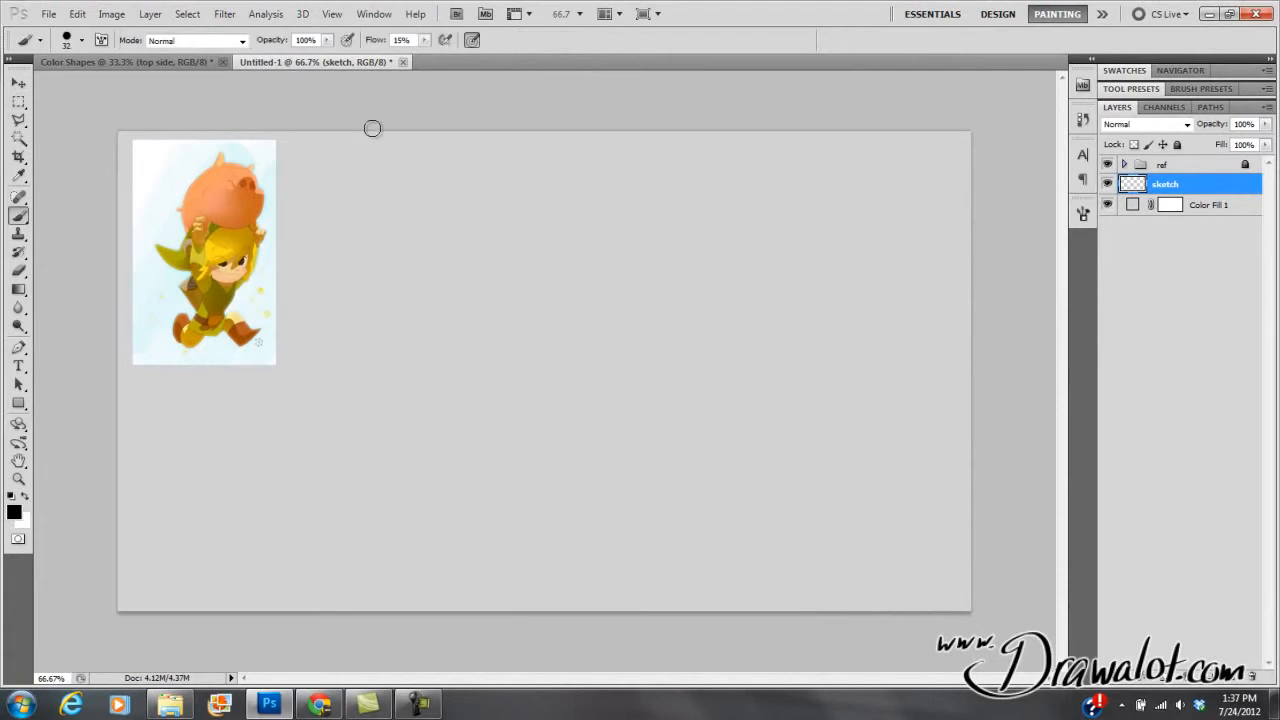
Make a small, flat elliptical marquee selection on the empty canvas to the right of the reference image
{"action": "left_click", "coordinate": [16, 108]}
{"action": "left_click_drag", "start_coordinate": [20, 106], "coordinate": [55, 119]}
{"action": "left_click_drag", "start_coordinate": [504, 314], "coordinate": [505, 313]}
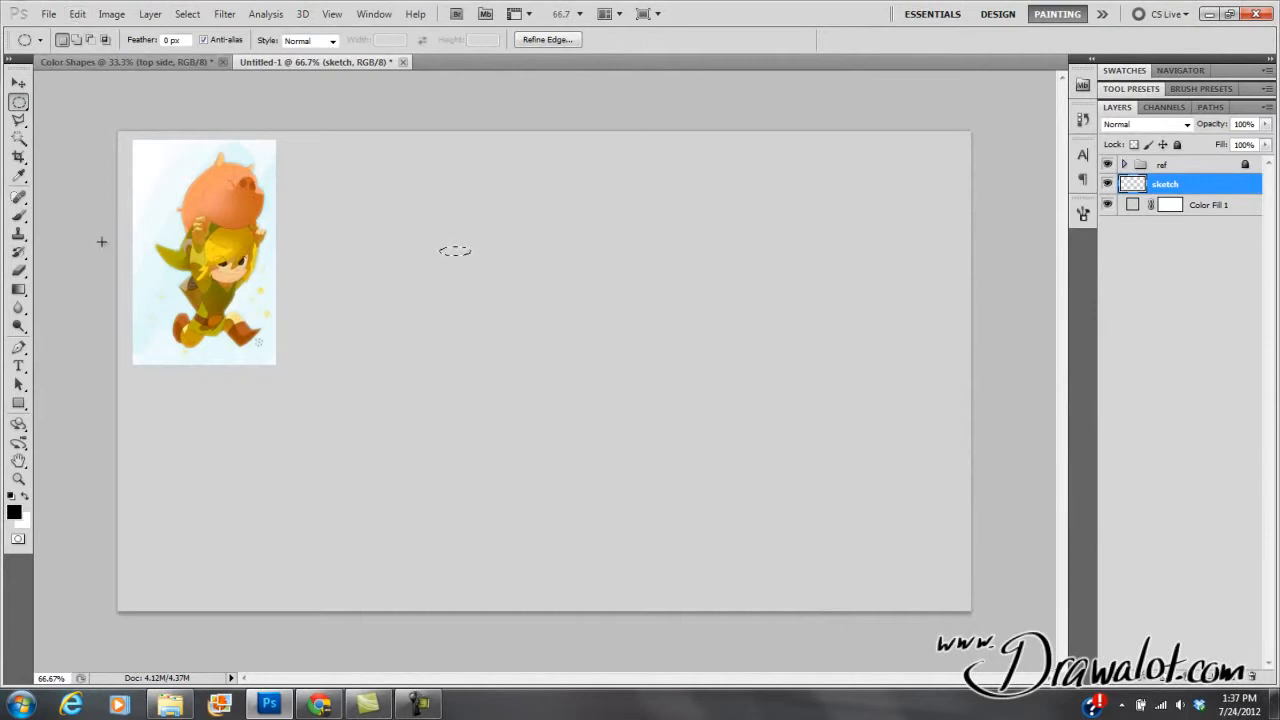
Try to fill the elliptical selection using Content-Aware fill
{"action": "left_click", "coordinate": [77, 14]}
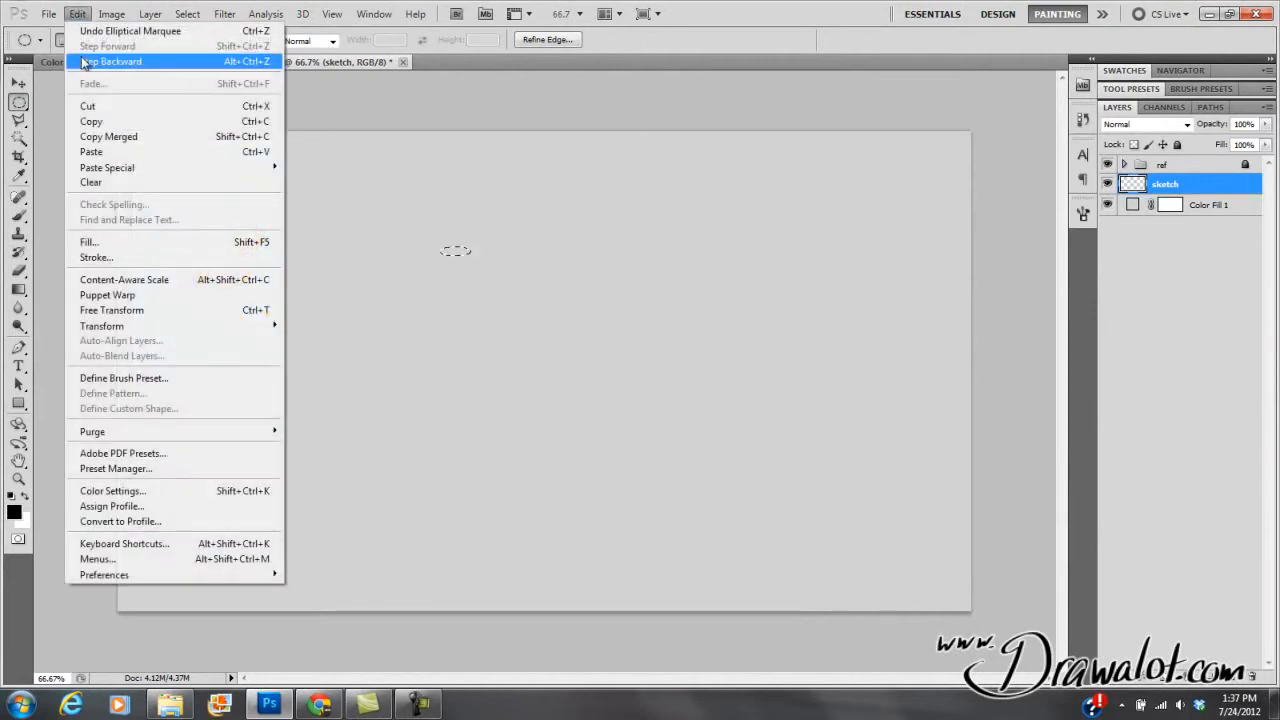
{"action": "left_click", "coordinate": [114, 237]}
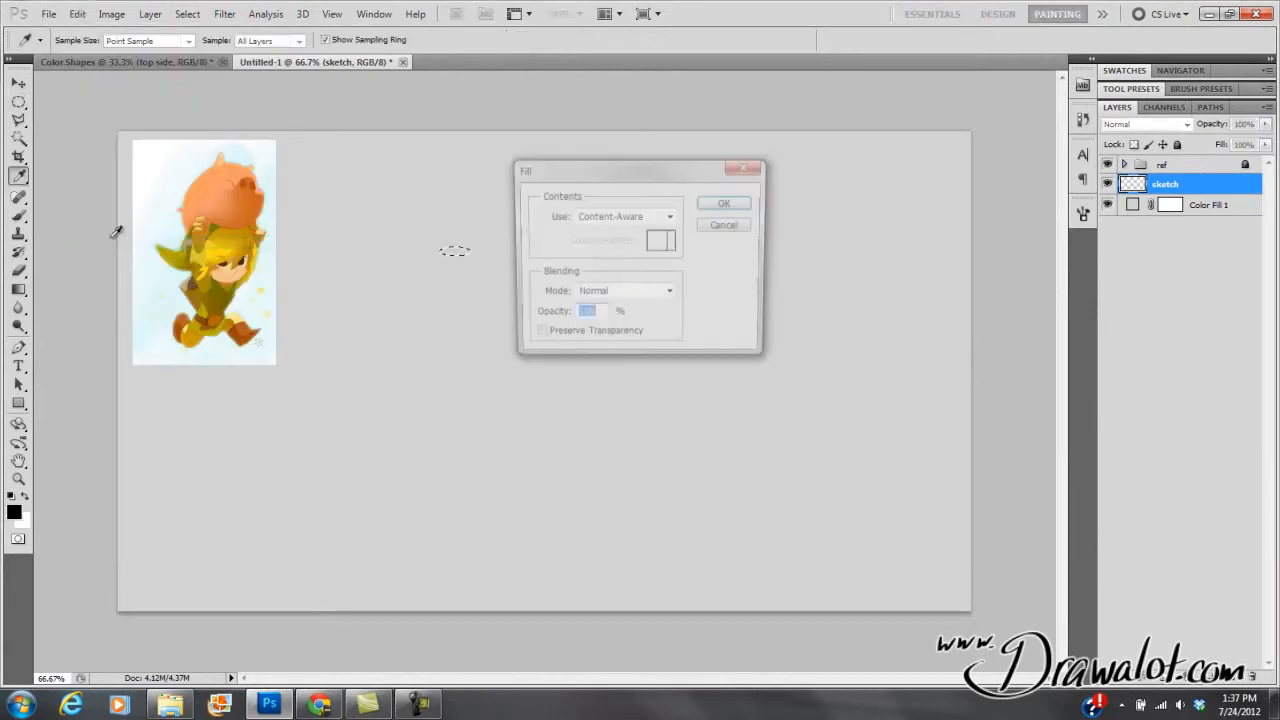
{"action": "left_click", "coordinate": [726, 204]}
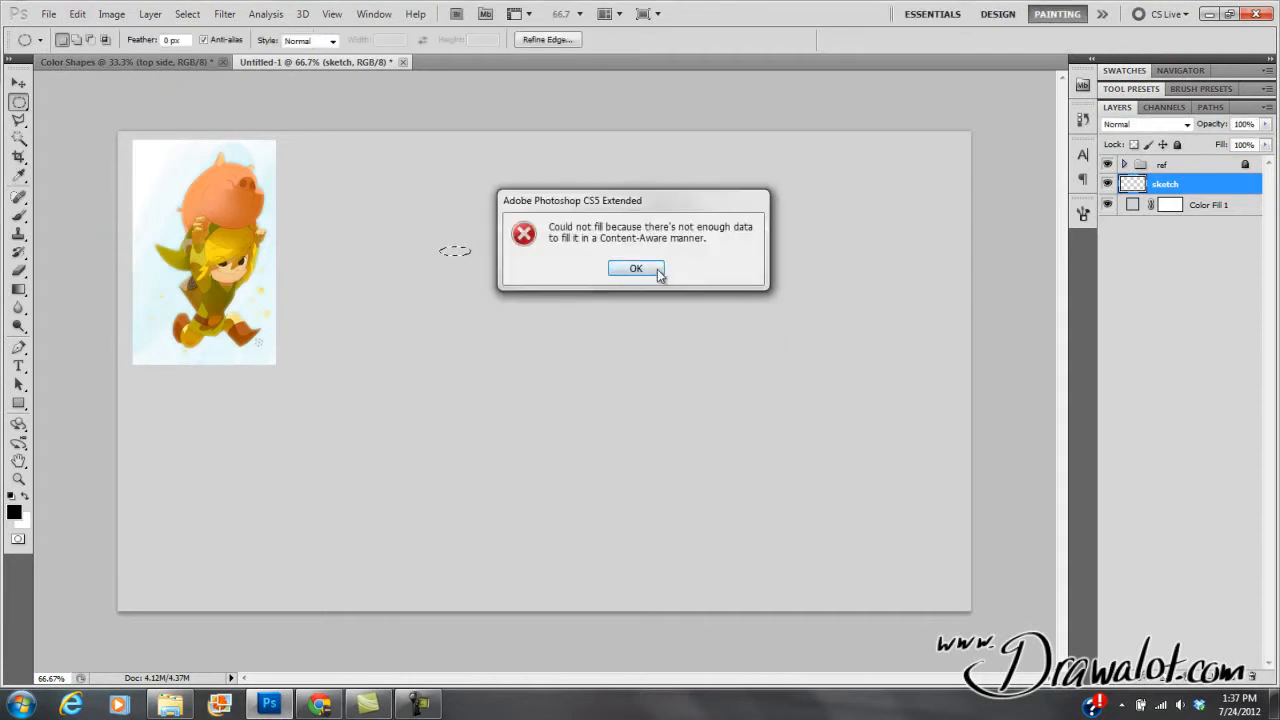
{"action": "left_click", "coordinate": [652, 270]}
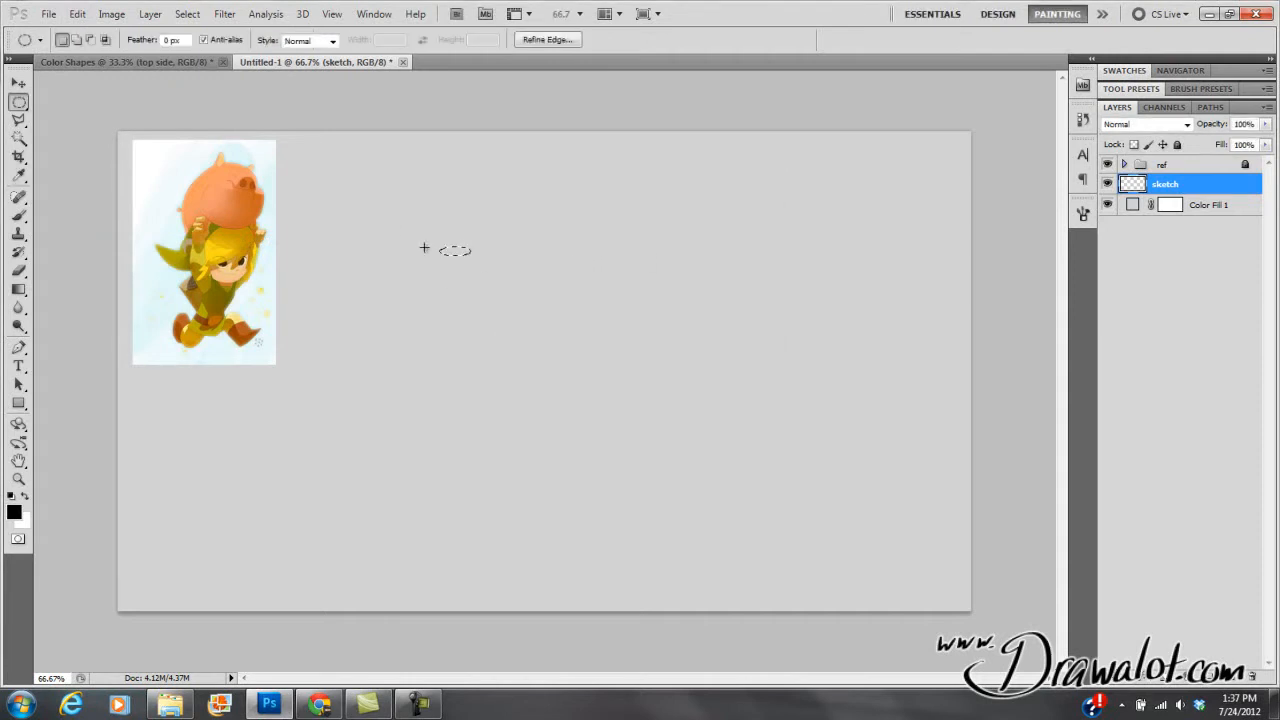
Fill the elliptical selection with the black foreground colour and check the shape up close
{"action": "key", "text": "alt+BackSpace"}
{"action": "left_click", "coordinate": [460, 262]}
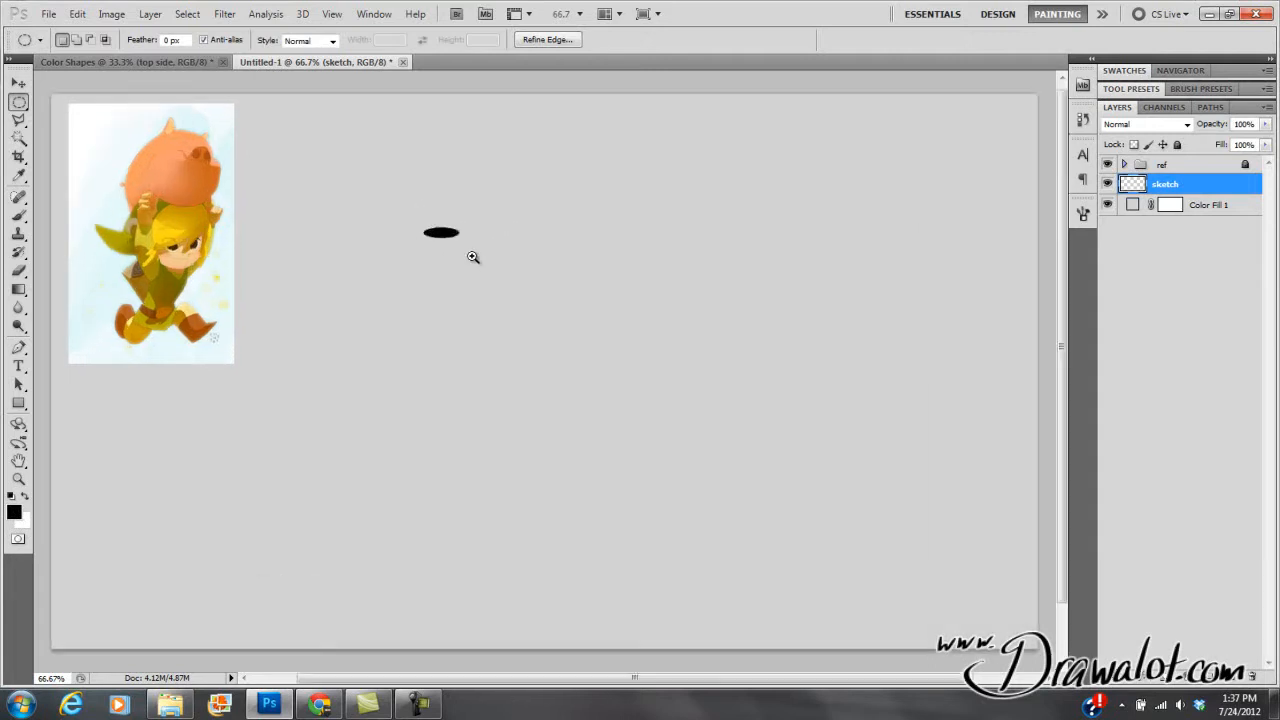
{"action": "left_click", "coordinate": [472, 257]}
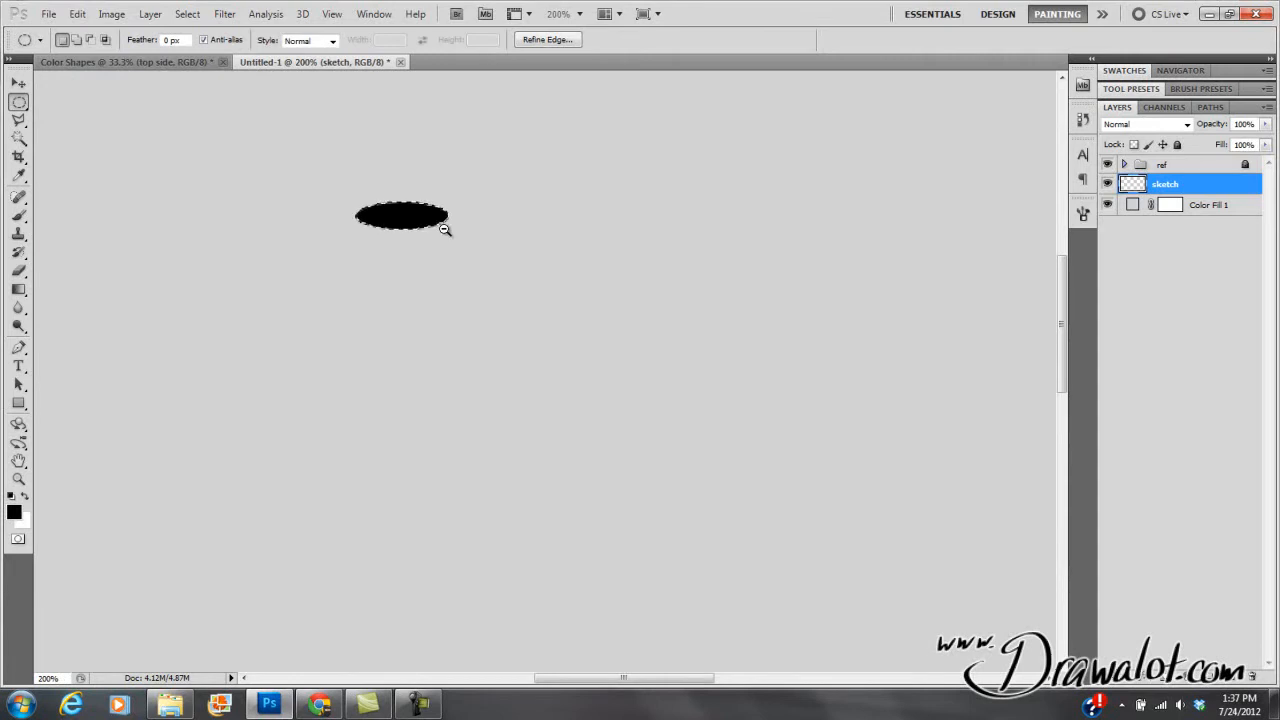
{"action": "left_click", "coordinate": [447, 236], "text": "alt"}
{"action": "left_click", "coordinate": [453, 245], "text": "alt"}
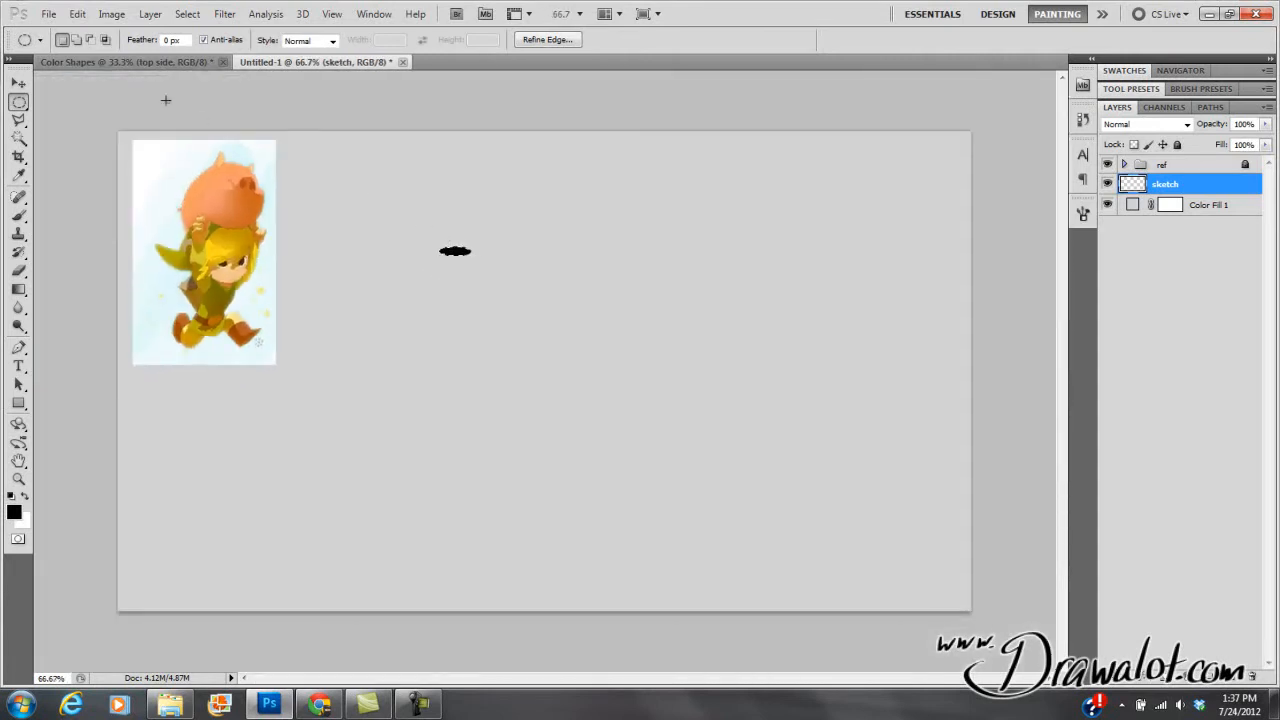
Define the filled ellipse as a brush preset named "wide brush", and delete the ellipse and its selection from the canvas
{"action": "left_click", "coordinate": [77, 14]}
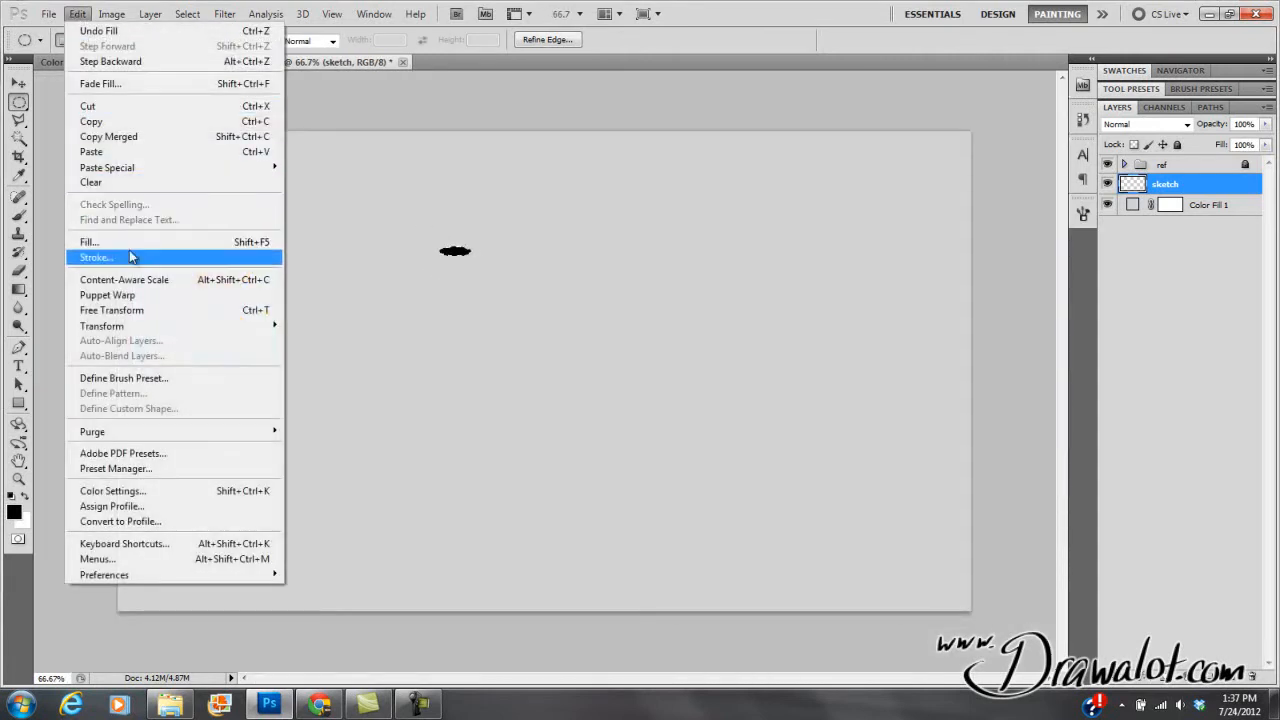
{"action": "left_click", "coordinate": [173, 378]}
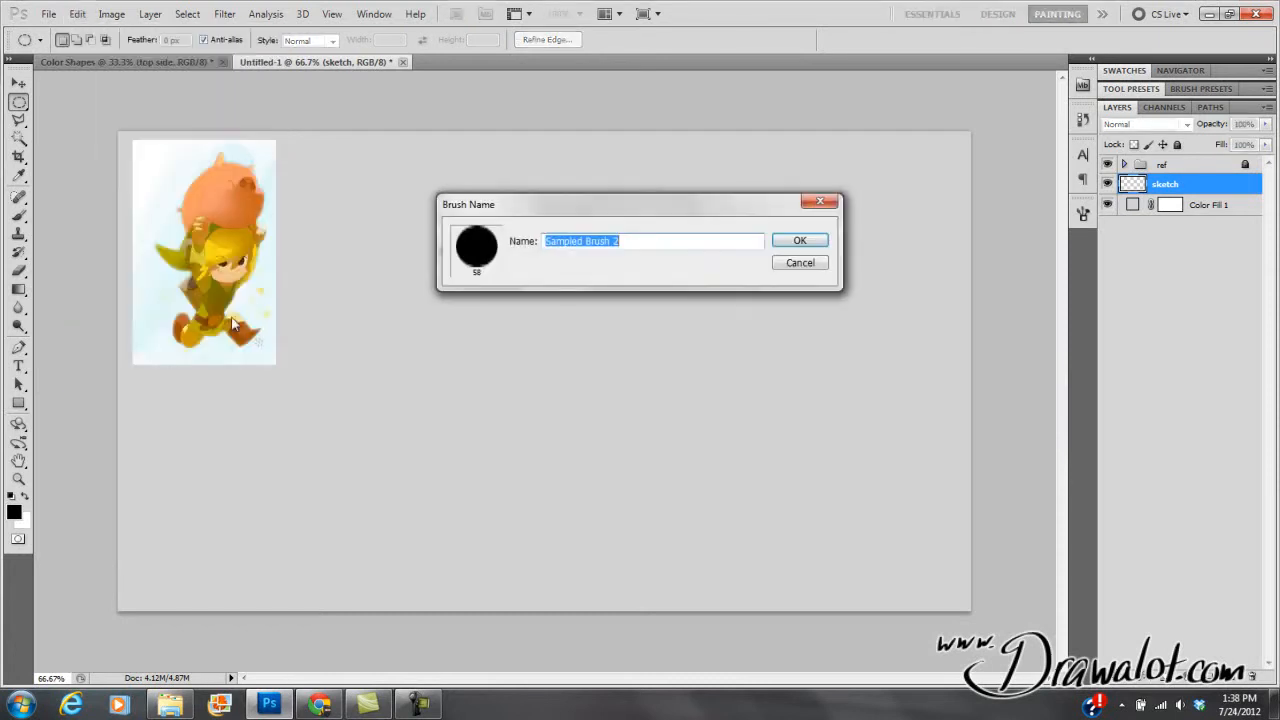
{"action": "type", "text": "wide brush"}
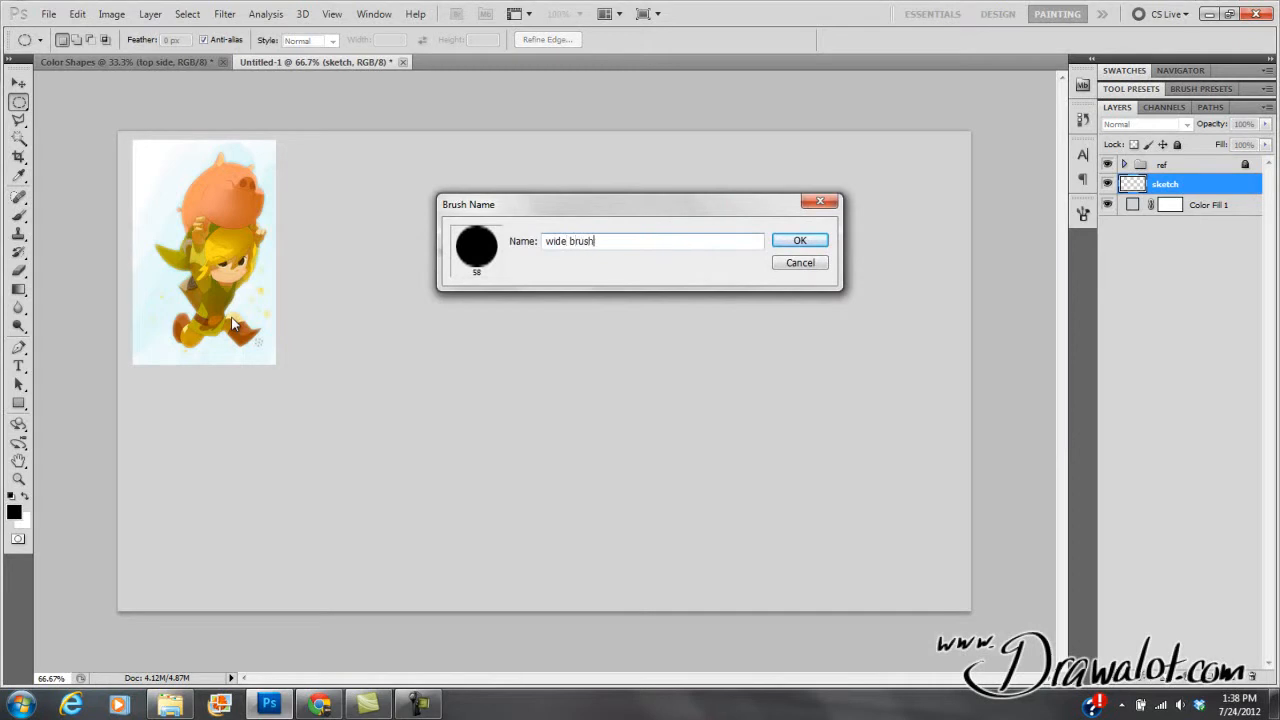
{"action": "key", "text": "Return"}
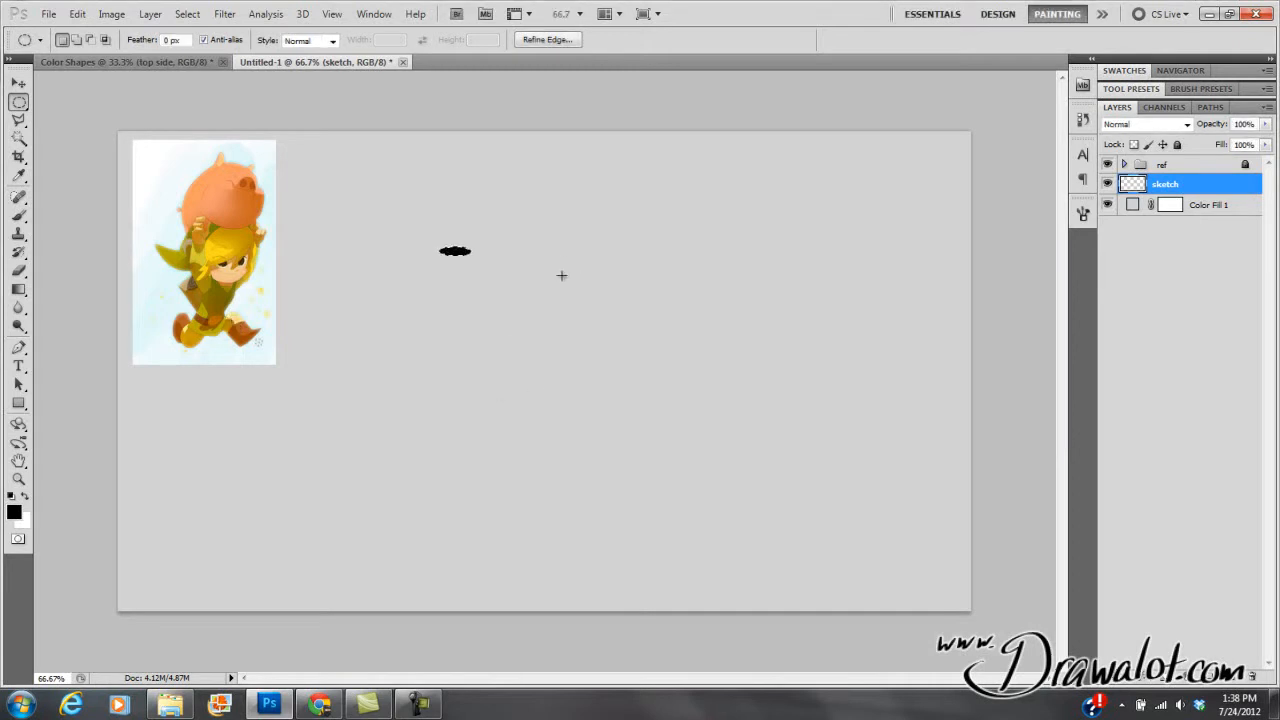
{"action": "key", "text": "Delete"}
{"action": "key", "text": "ctrl+d"}
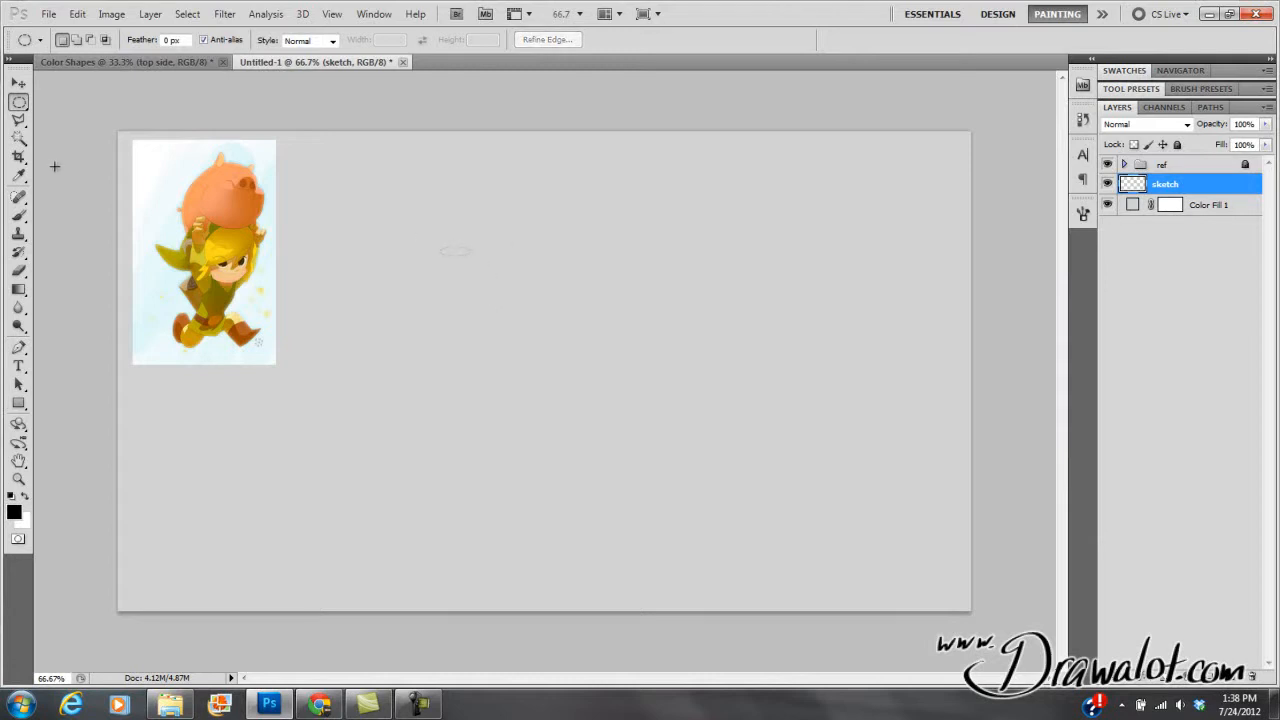
Set the Eraser tool's flow to 33%
{"action": "key", "text": "e"}
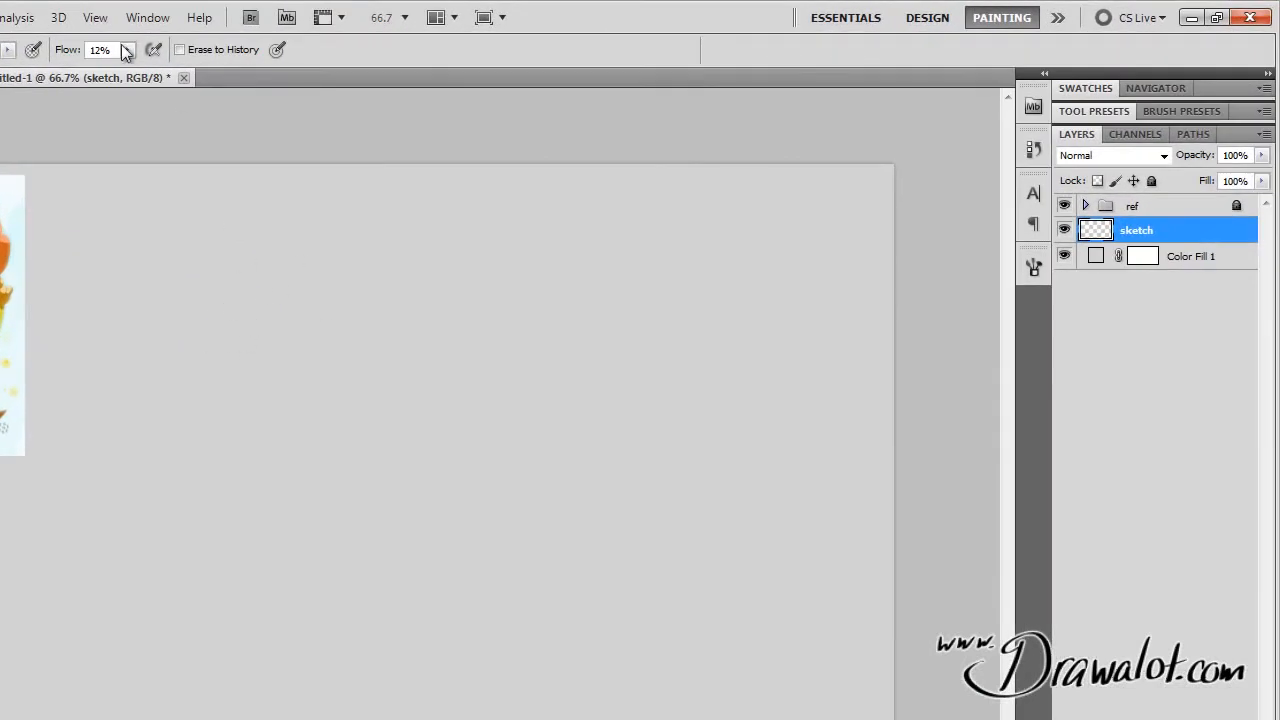
{"action": "left_click", "coordinate": [127, 54]}
{"action": "left_click_drag", "start_coordinate": [127, 71], "coordinate": [151, 71]}
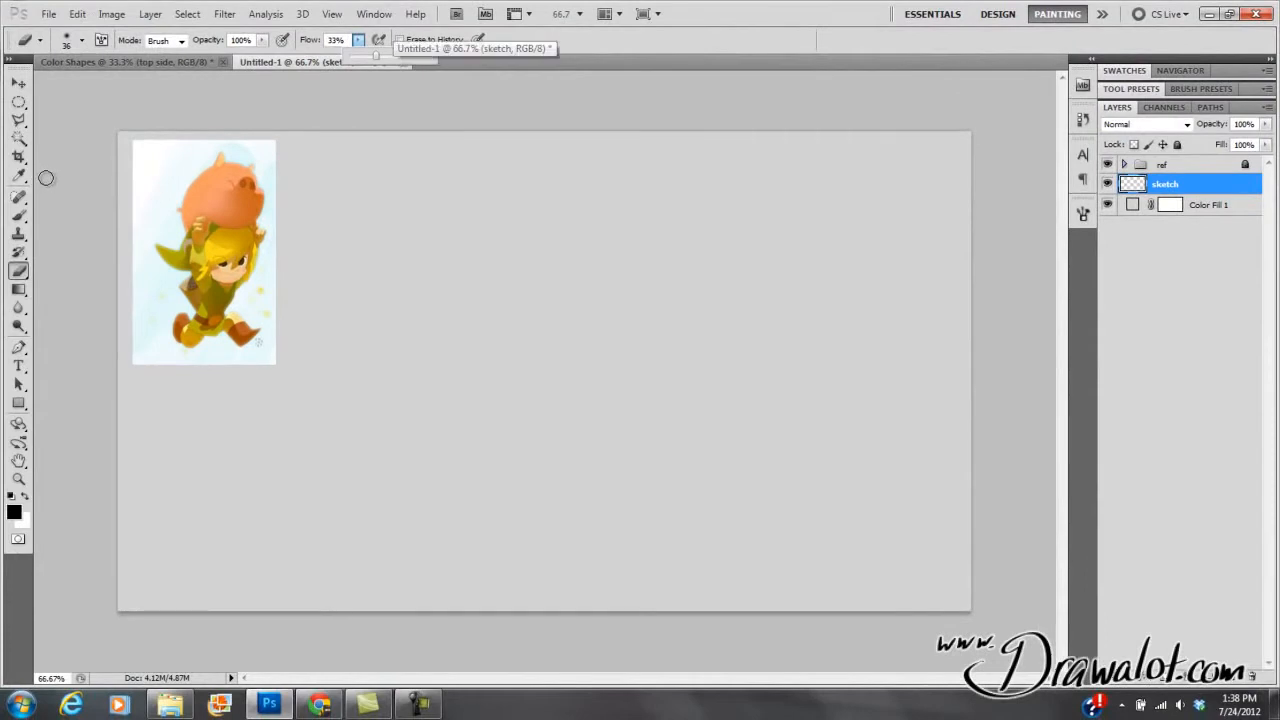
Test the 32 px brush with two long wavy strokes across the canvas, and undo them
{"action": "left_click", "coordinate": [20, 216]}
{"action": "mouse_move", "coordinate": [361, 247]}
{"action": "left_mouse_down"}
{"action": "mouse_move", "coordinate": [377, 240]}
{"action": "mouse_move", "coordinate": [481, 378]}
{"action": "mouse_move", "coordinate": [790, 470]}
{"action": "left_mouse_up"}
{"action": "mouse_move", "coordinate": [715, 500]}
{"action": "left_mouse_down"}
{"action": "mouse_move", "coordinate": [669, 404]}
{"action": "mouse_move", "coordinate": [352, 264]}
{"action": "left_mouse_up"}
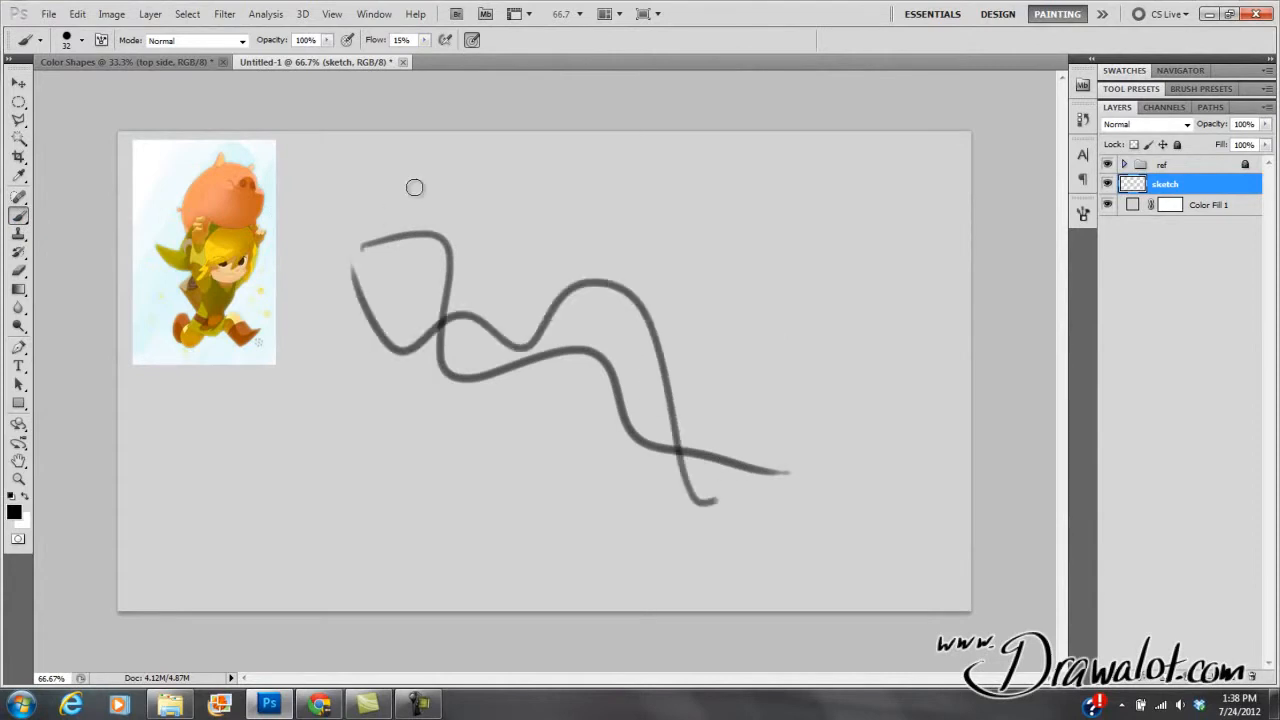
{"action": "key", "text": "ctrl+alt+z"}
{"action": "key", "text": "ctrl+alt+z"}
{"action": "key", "text": "ctrl+alt+z"}
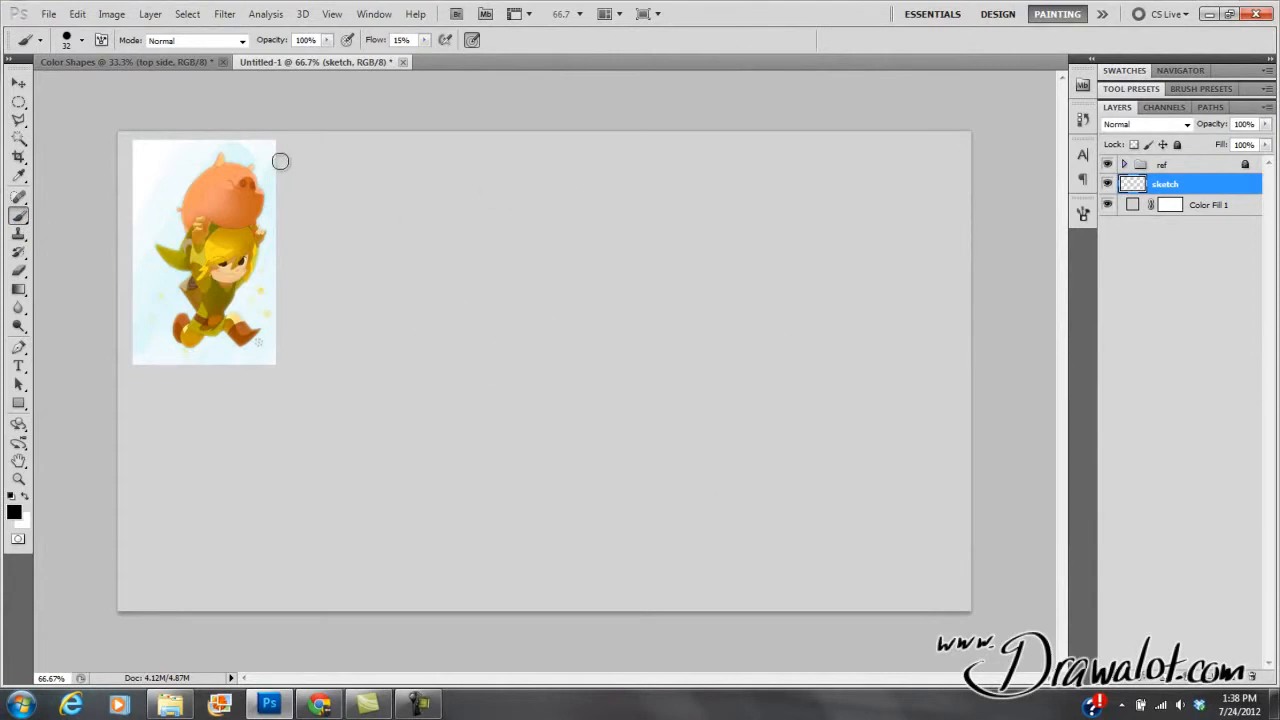
Try the 13, 17 and 37 px tips in the brush settings, and settle on the 30 px hard round tip with 25% spacing
{"action": "left_click", "coordinate": [101, 40]}
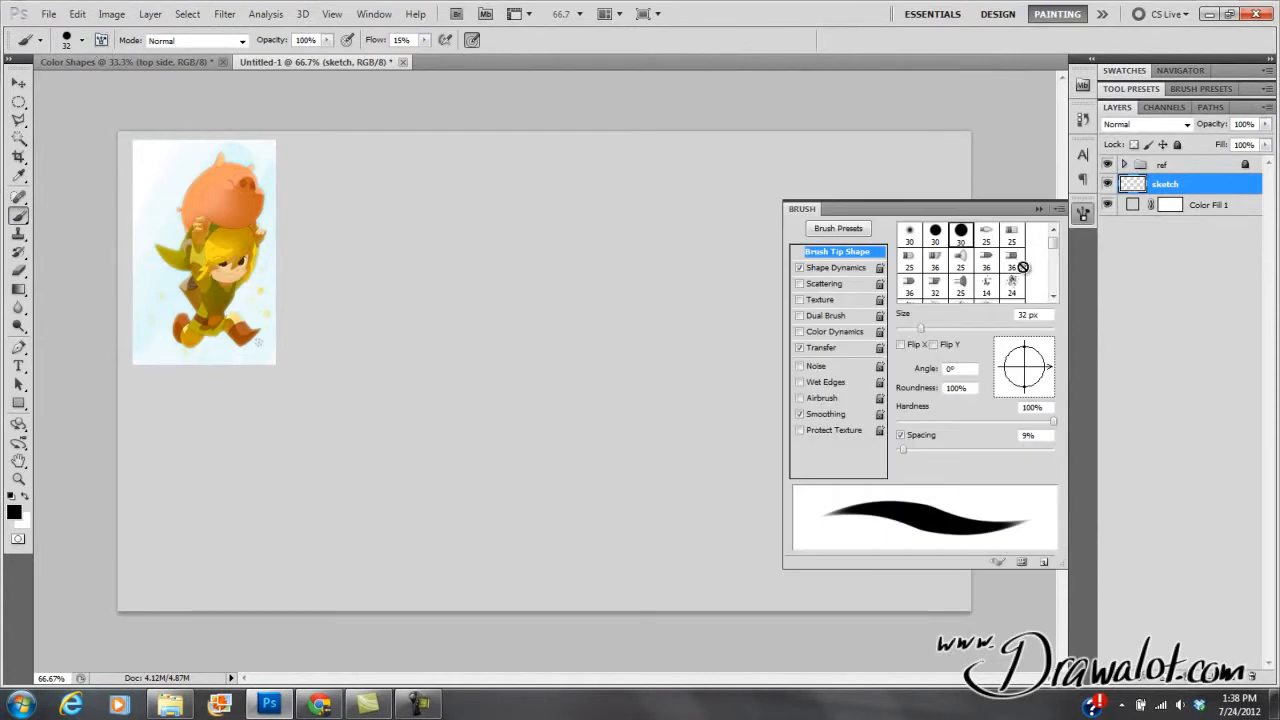
{"action": "left_click_drag", "start_coordinate": [1053, 242], "coordinate": [1054, 290]}
{"action": "left_click", "coordinate": [960, 290]}
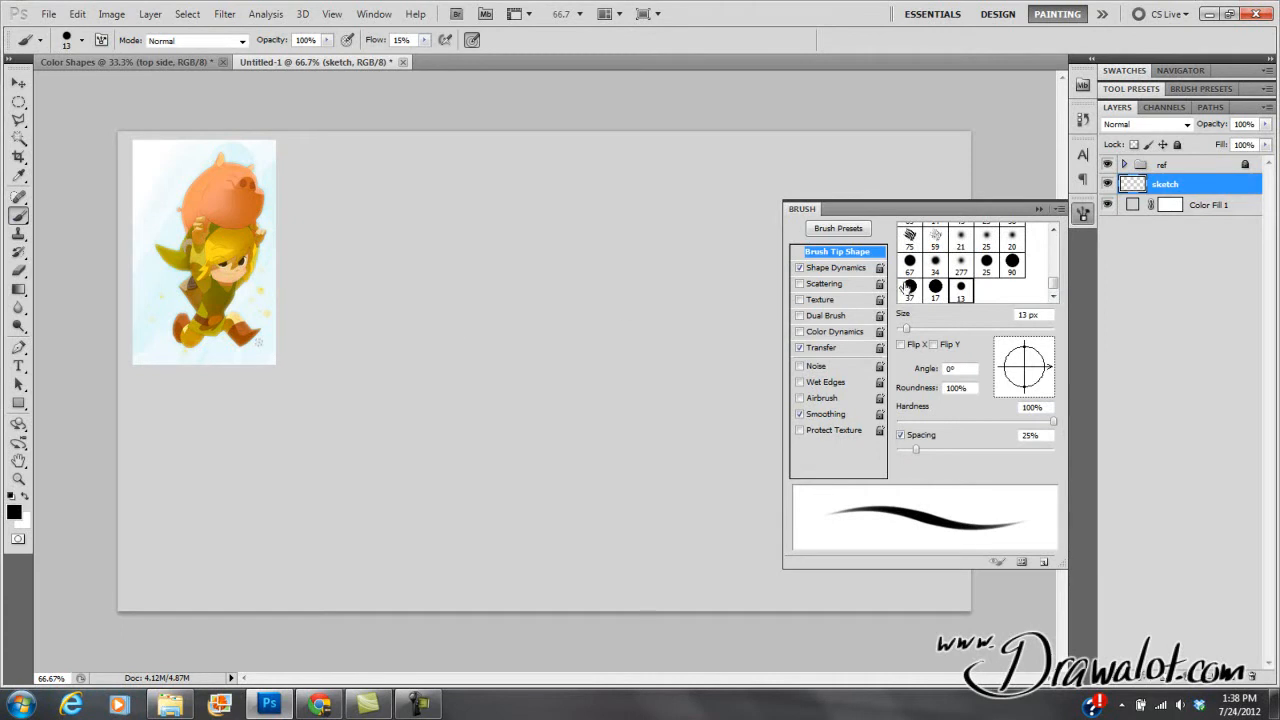
{"action": "left_click", "coordinate": [935, 288]}
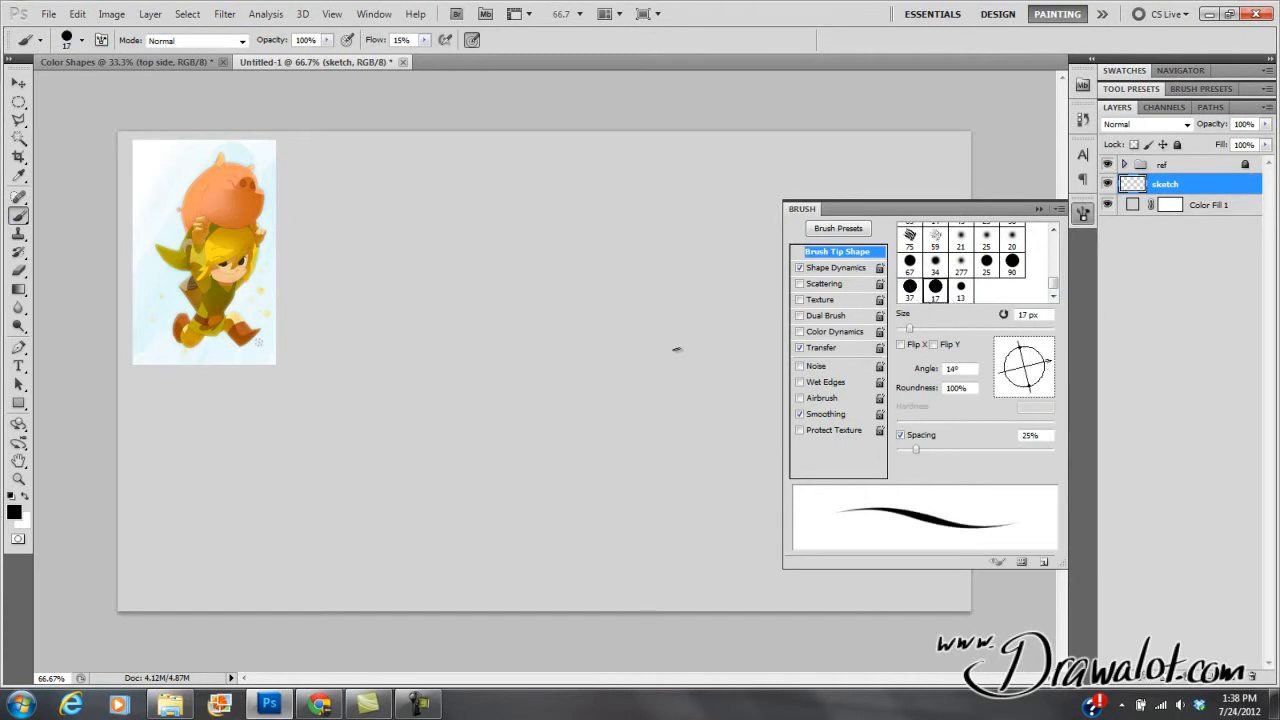
{"action": "left_click", "coordinate": [909, 288]}
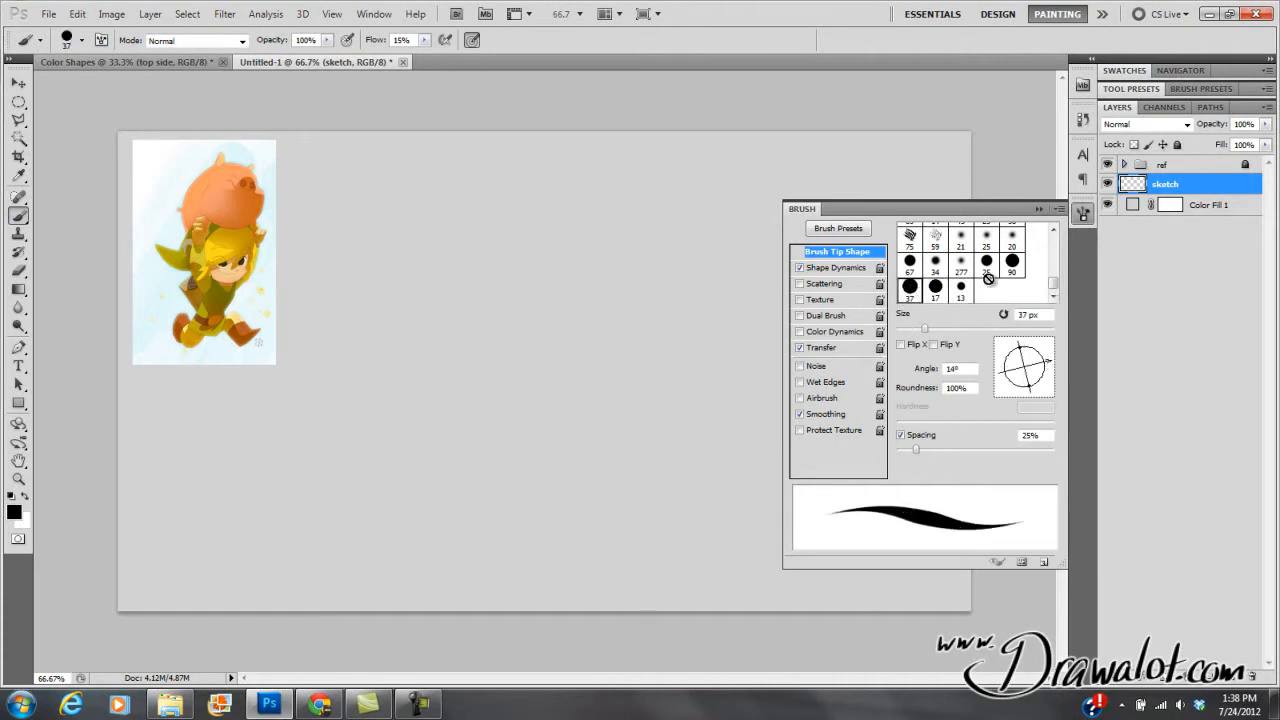
{"action": "left_click_drag", "start_coordinate": [1060, 291], "coordinate": [1057, 240]}
{"action": "left_click", "coordinate": [961, 236]}
{"action": "left_click", "coordinate": [936, 238]}
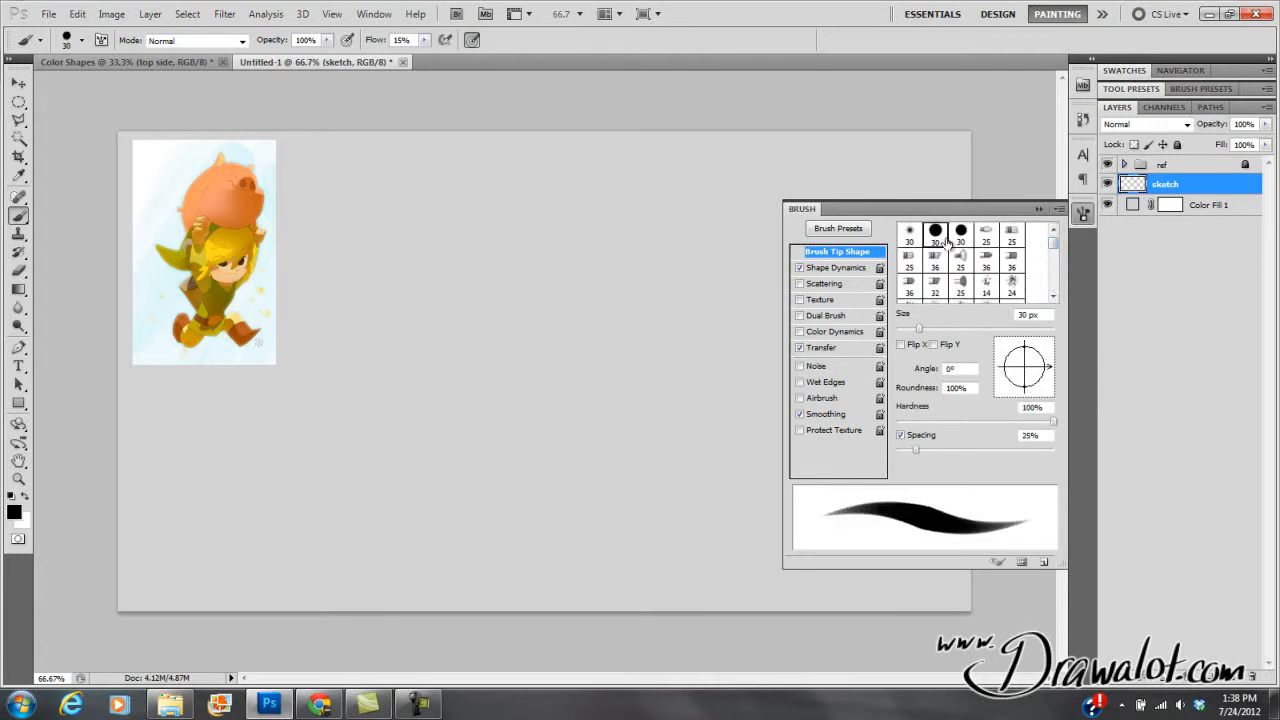
{"action": "left_click", "coordinate": [1058, 210]}
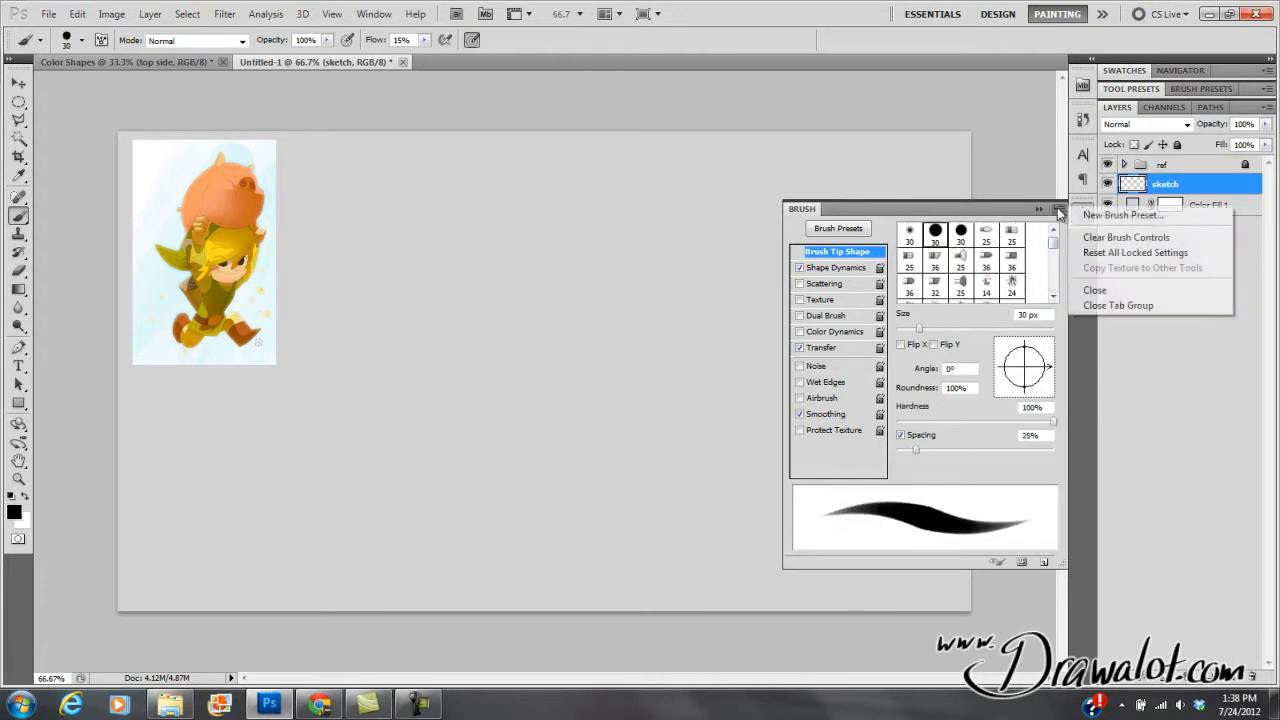
{"action": "left_click", "coordinate": [1041, 215]}
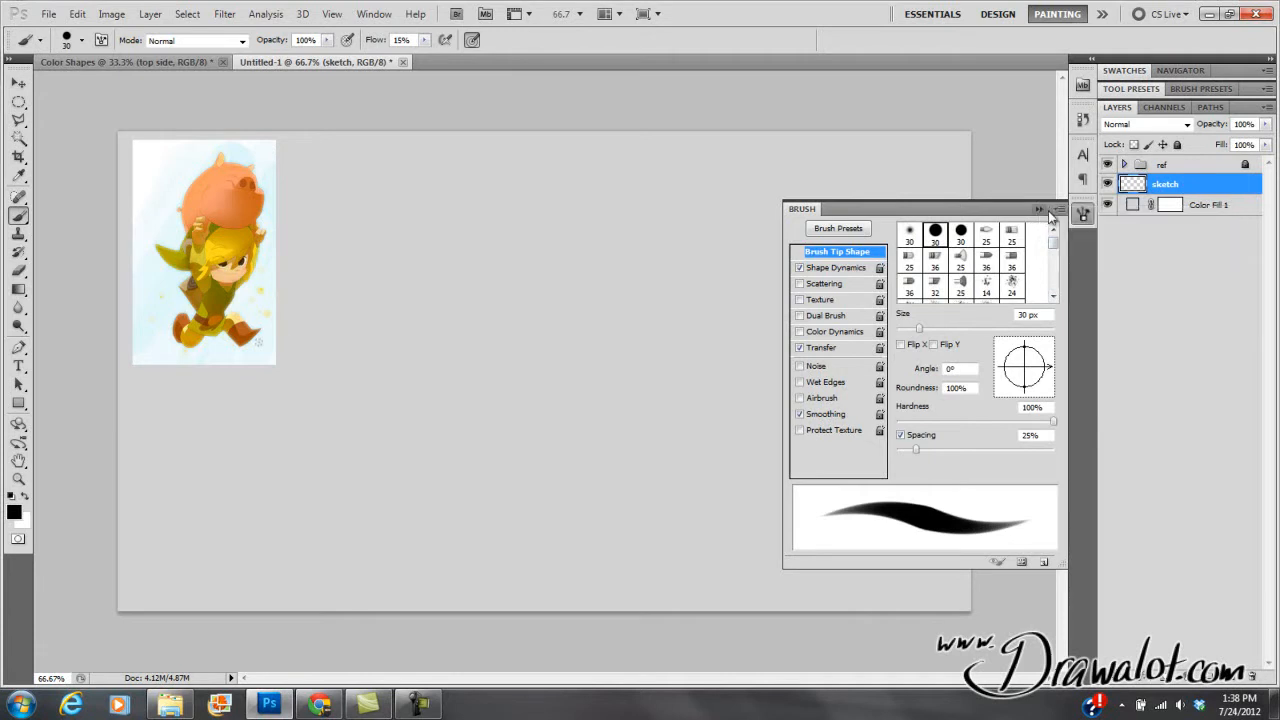
Choose the custom 58 px brush at the end of the presets, test it with a long zigzag scribble, and undo it
{"action": "left_click", "coordinate": [839, 230]}
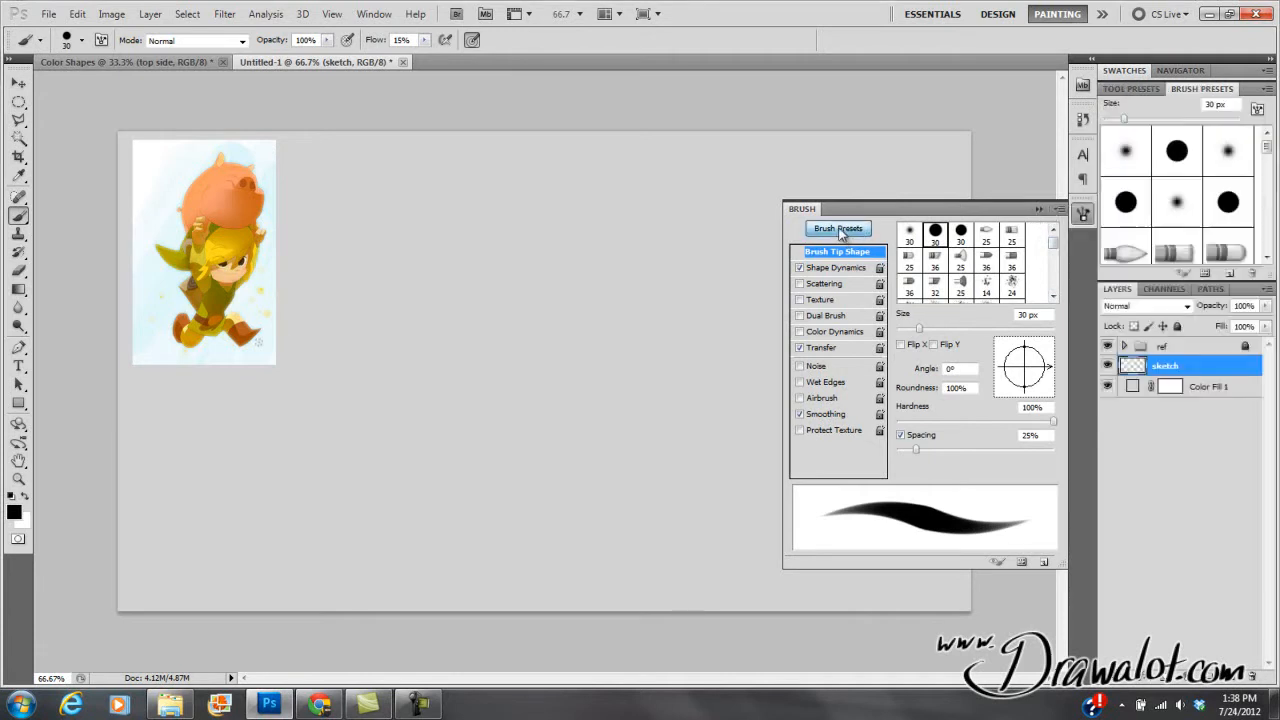
{"action": "left_click_drag", "start_coordinate": [1267, 149], "coordinate": [1267, 248]}
{"action": "left_click", "coordinate": [1190, 245]}
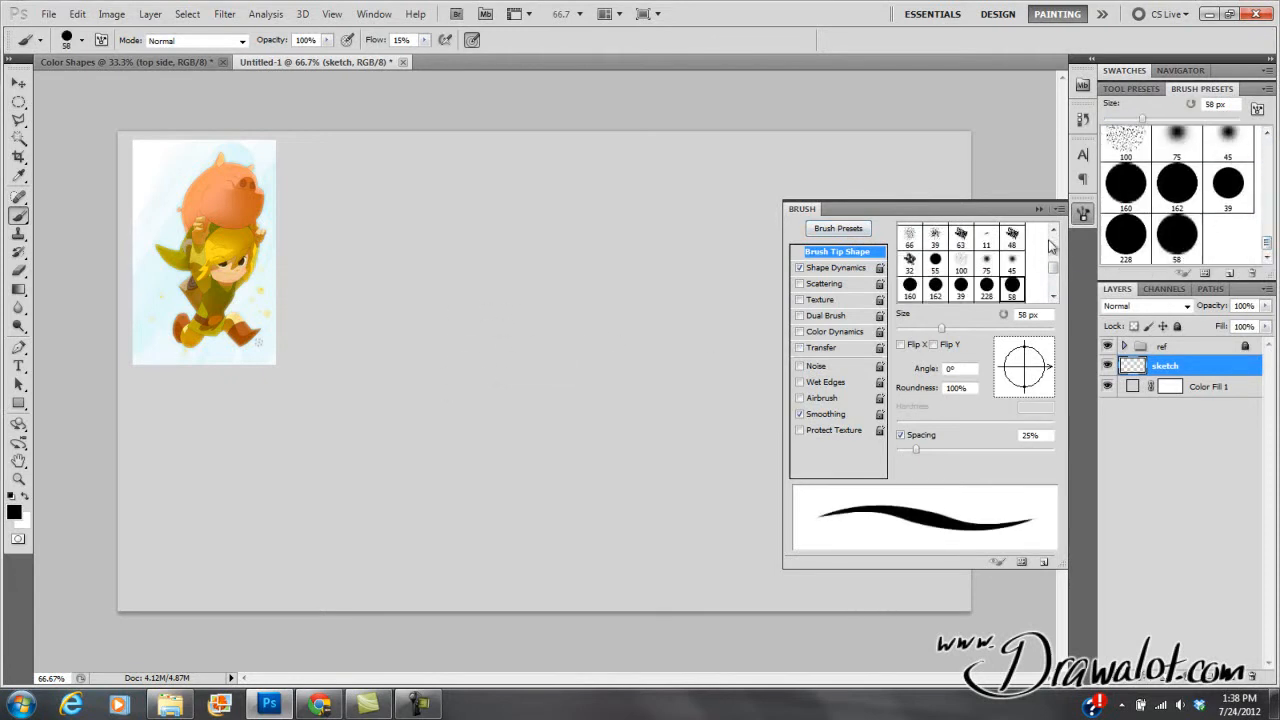
{"action": "left_click", "coordinate": [1042, 208]}
{"action": "mouse_move", "coordinate": [399, 316]}
{"action": "left_mouse_down"}
{"action": "mouse_move", "coordinate": [664, 311]}
{"action": "mouse_move", "coordinate": [654, 214]}
{"action": "mouse_move", "coordinate": [534, 334]}
{"action": "mouse_move", "coordinate": [600, 330]}
{"action": "mouse_move", "coordinate": [621, 376]}
{"action": "mouse_move", "coordinate": [802, 420]}
{"action": "left_mouse_up"}
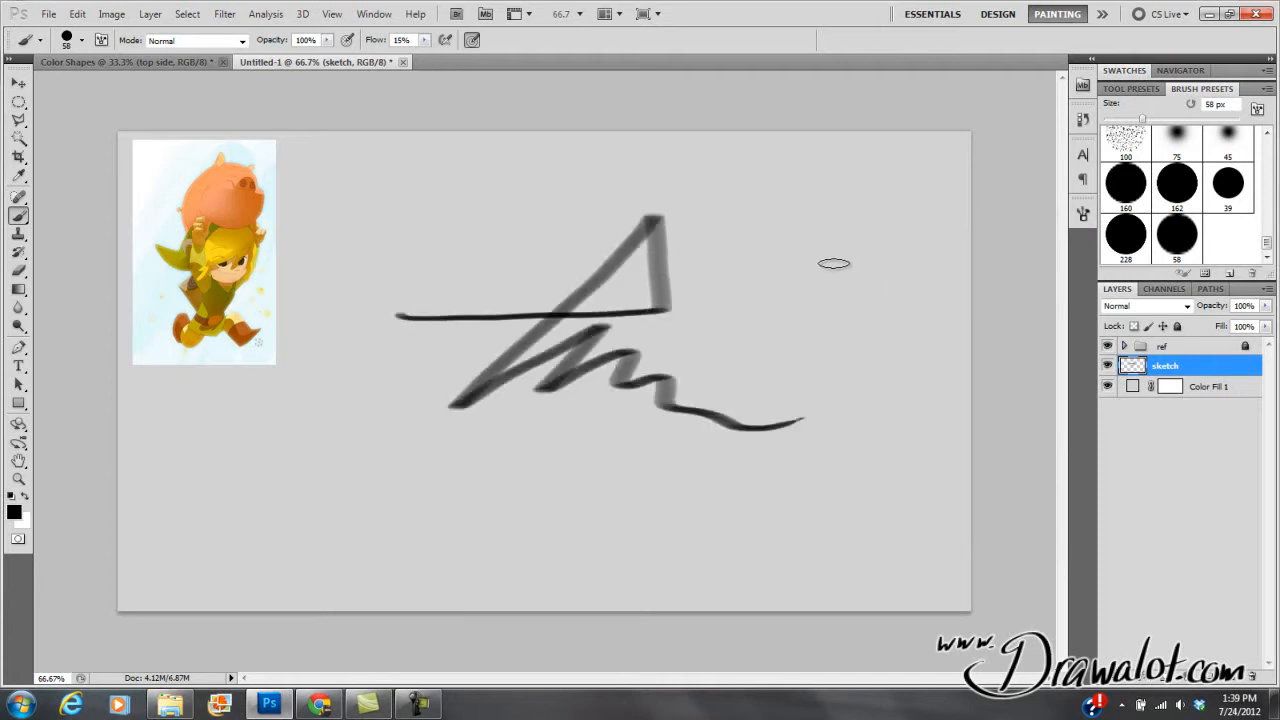
{"action": "key", "text": "ctrl+z"}
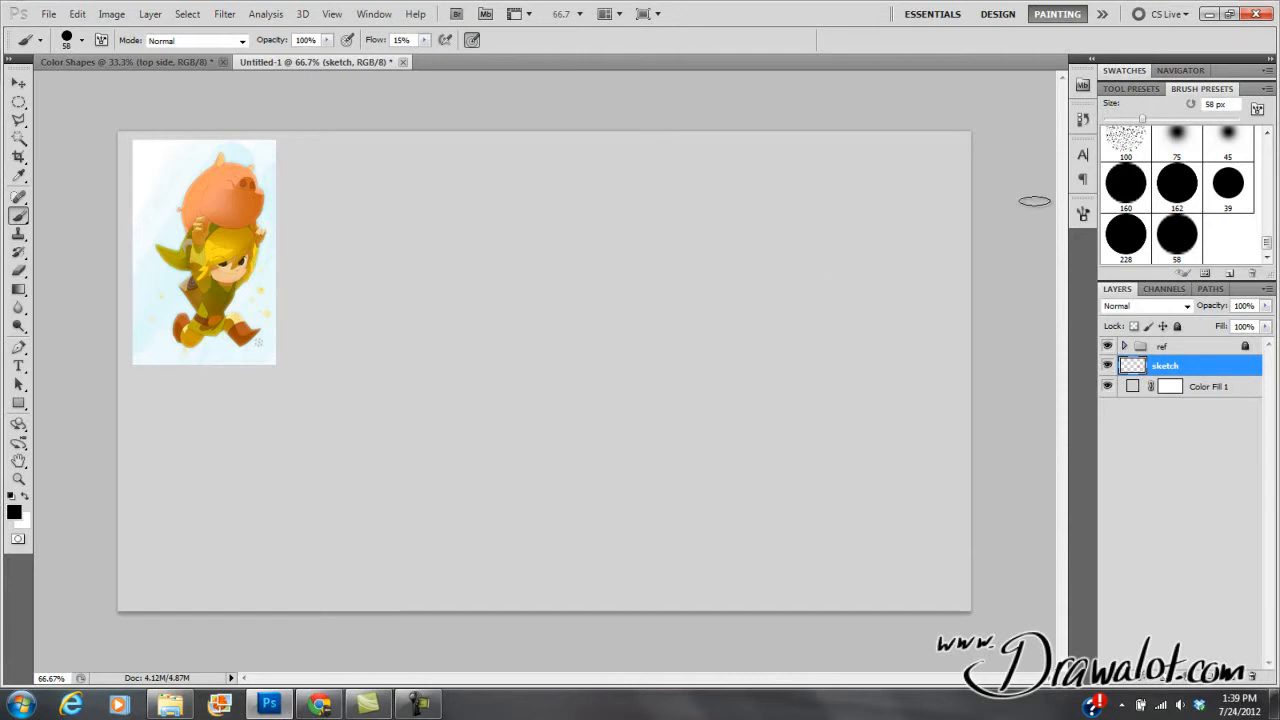
Set the brush tip's angle to 14° and its size to 27 px
{"action": "left_click", "coordinate": [1083, 215]}
{"action": "left_click_drag", "start_coordinate": [1043, 364], "coordinate": [1046, 376]}
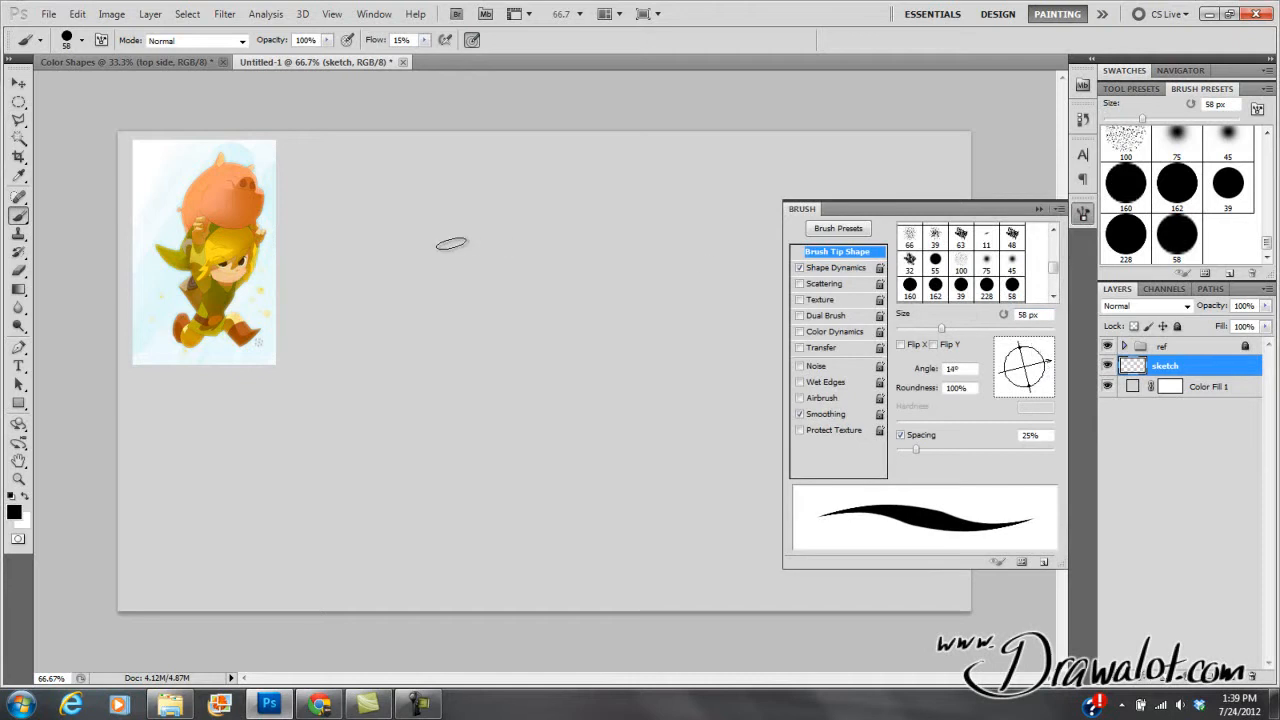
{"action": "right_click", "coordinate": [470, 245]}
{"action": "left_click", "coordinate": [513, 283]}
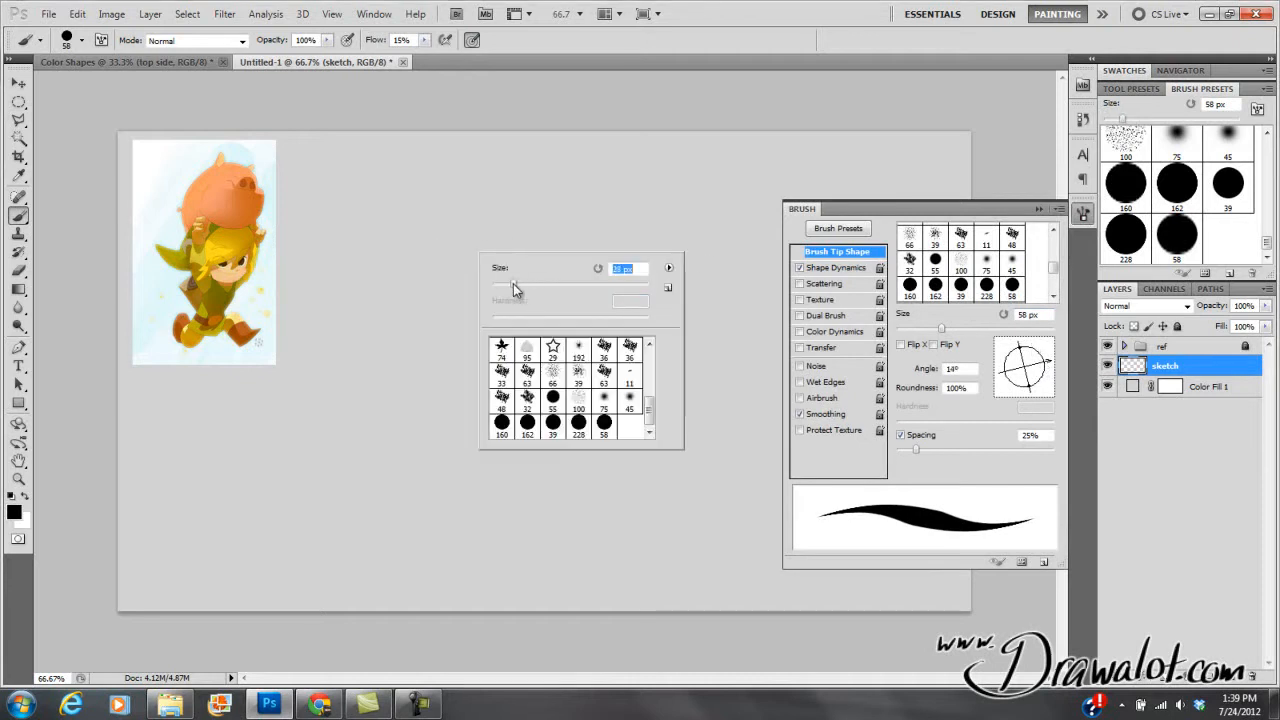
{"action": "left_click", "coordinate": [398, 224]}
Test the angled brush with several crossing wavy strokes, and clear them all from the sketch layer
{"action": "left_click_drag", "start_coordinate": [353, 255], "coordinate": [632, 366]}
{"action": "mouse_move", "coordinate": [394, 342]}
{"action": "left_mouse_down"}
{"action": "mouse_move", "coordinate": [590, 208]}
{"action": "mouse_move", "coordinate": [480, 318]}
{"action": "mouse_move", "coordinate": [552, 291]}
{"action": "mouse_move", "coordinate": [632, 235]}
{"action": "mouse_move", "coordinate": [566, 385]}
{"action": "left_mouse_up"}
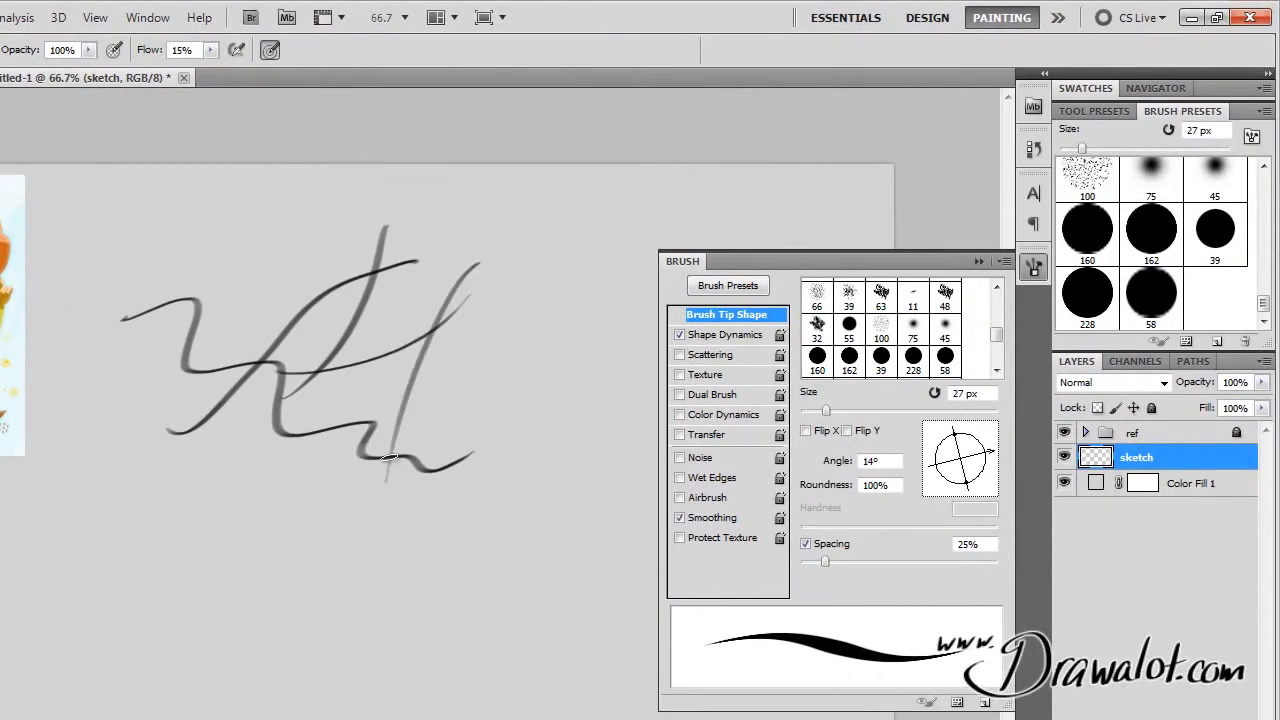
{"action": "left_click_drag", "start_coordinate": [390, 457], "coordinate": [410, 360]}
{"action": "key", "text": "ctrl+alt+z"}
{"action": "key", "text": "ctrl+alt+z"}
{"action": "key", "text": "ctrl+a"}
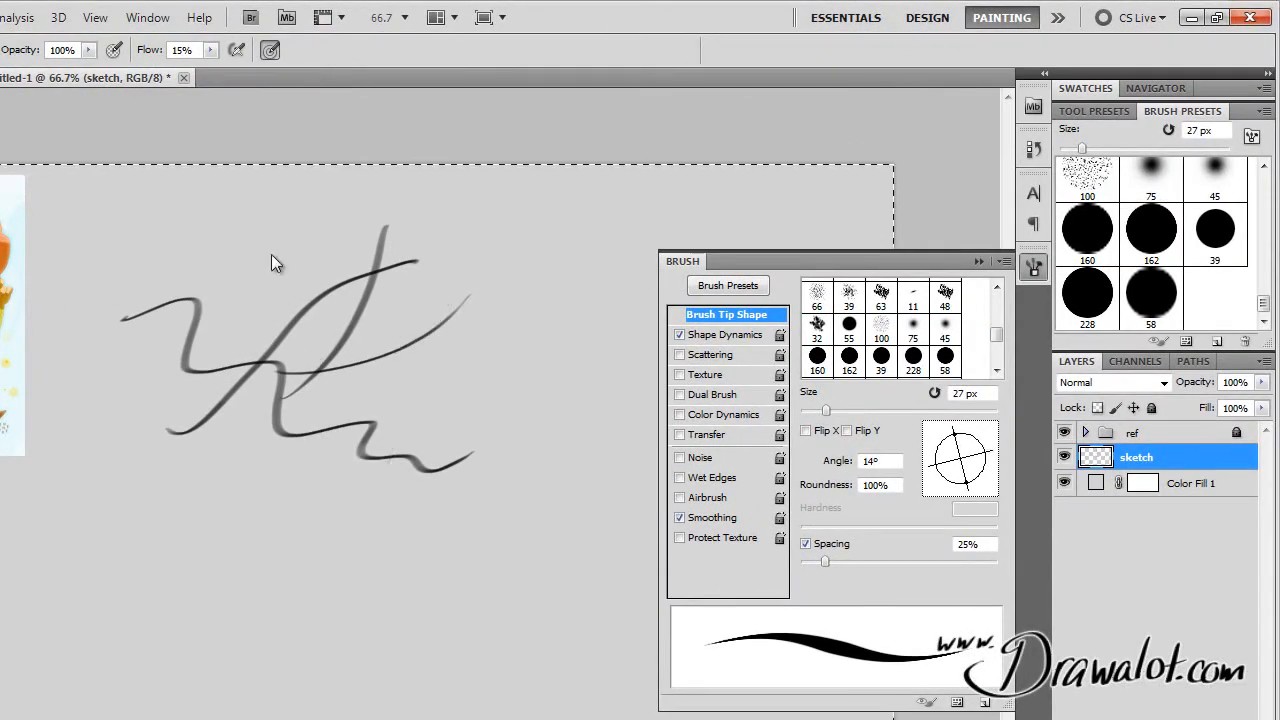
{"action": "key", "text": "Delete"}
{"action": "key", "text": "ctrl+d"}
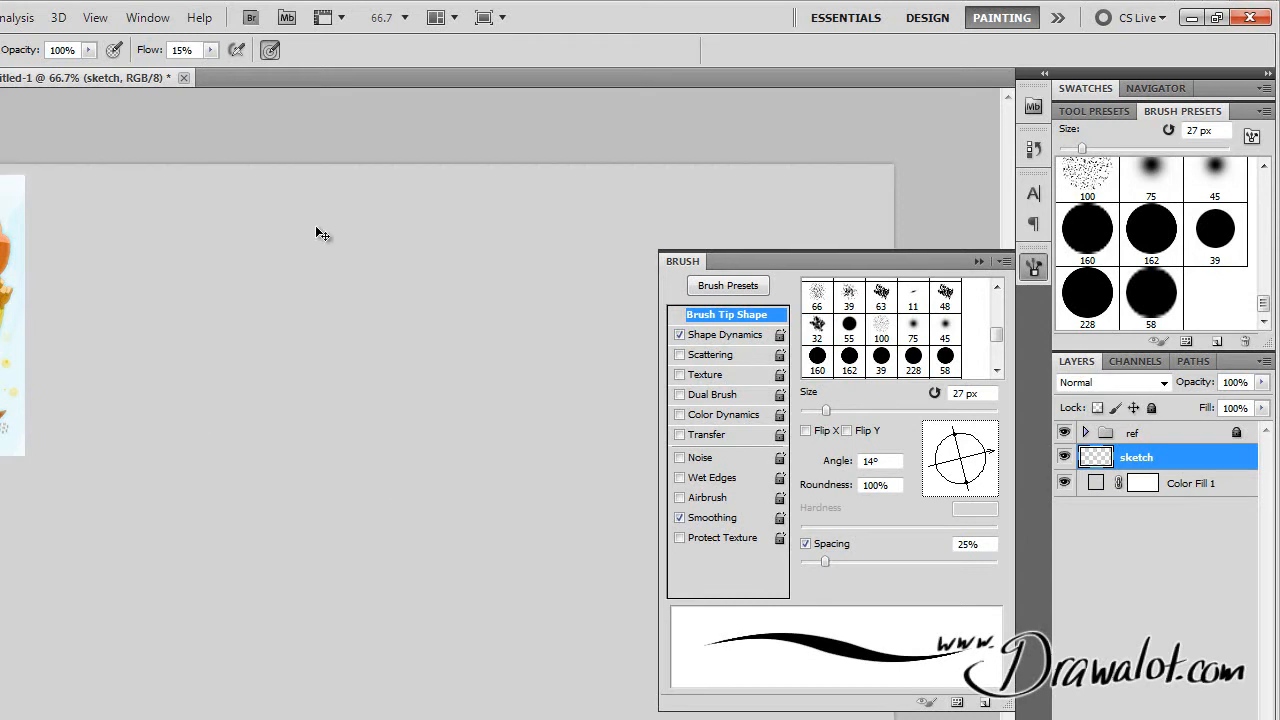
Set the brush flow to 9%, test it with one curved stroke, and undo the stroke
{"action": "left_click", "coordinate": [210, 50]}
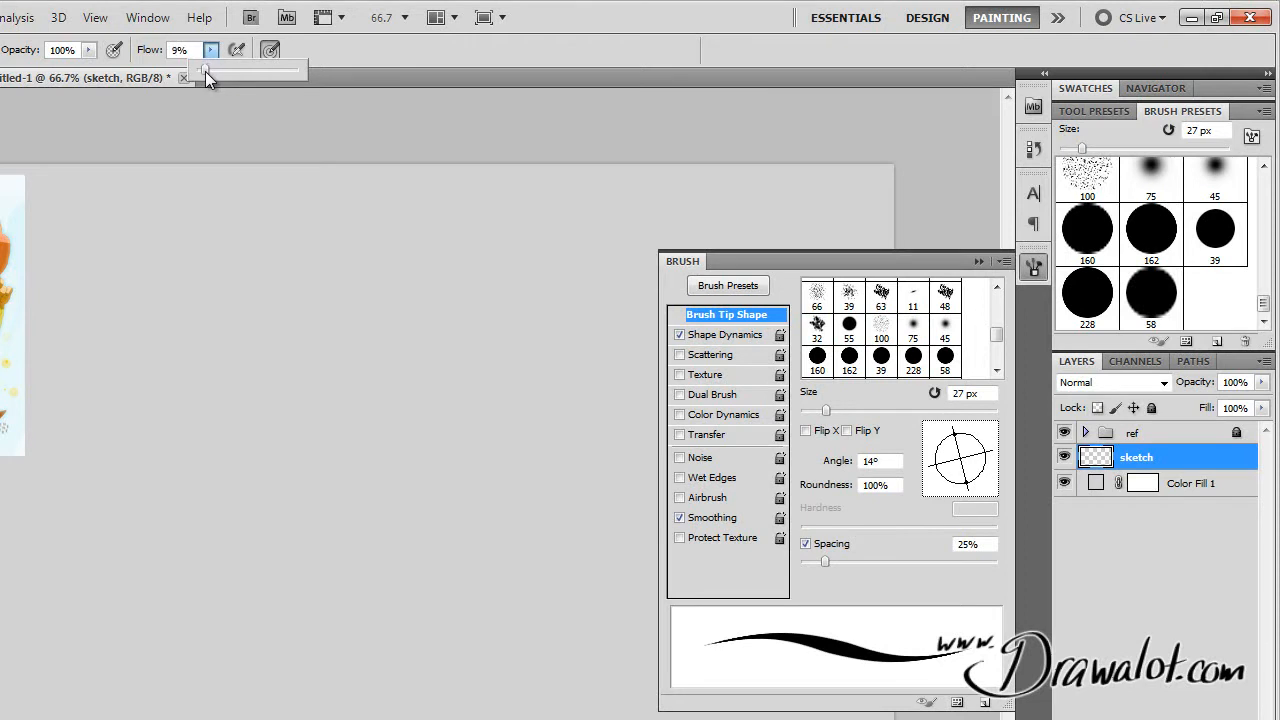
{"action": "left_click_drag", "start_coordinate": [206, 71], "coordinate": [203, 71]}
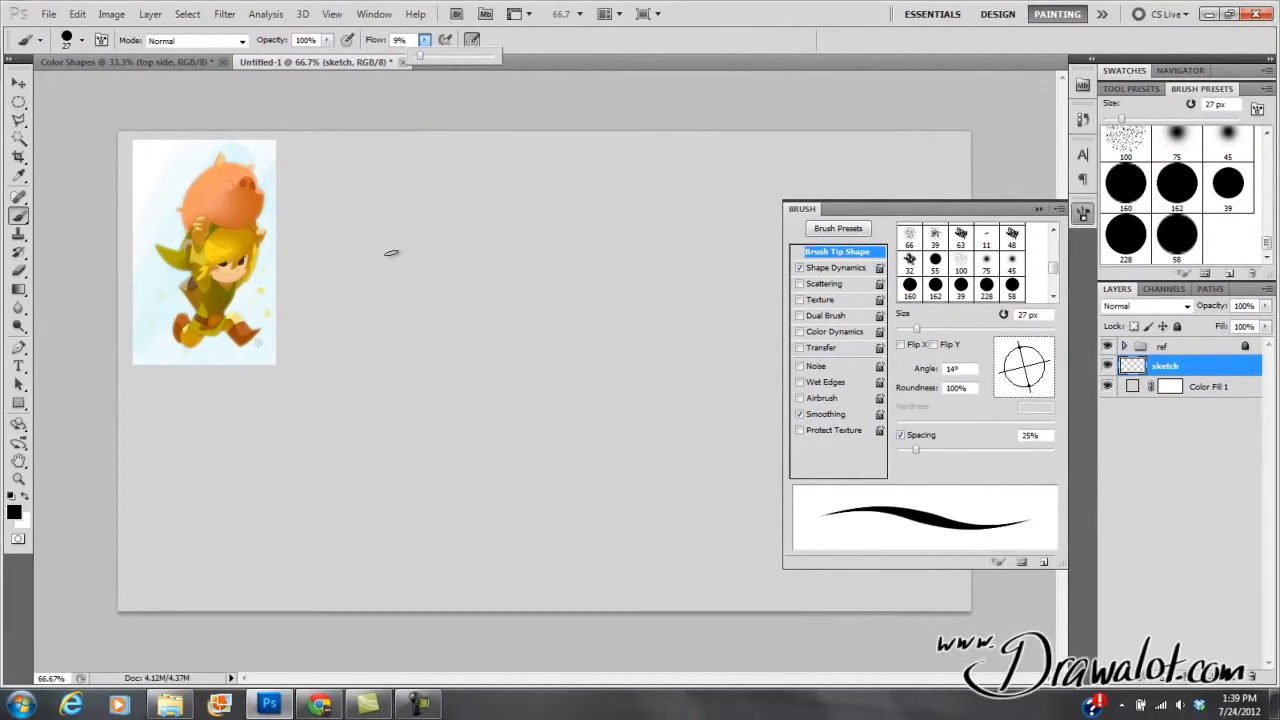
{"action": "mouse_move", "coordinate": [396, 224]}
{"action": "left_mouse_down"}
{"action": "mouse_move", "coordinate": [394, 350]}
{"action": "mouse_move", "coordinate": [472, 420]}
{"action": "left_mouse_up"}
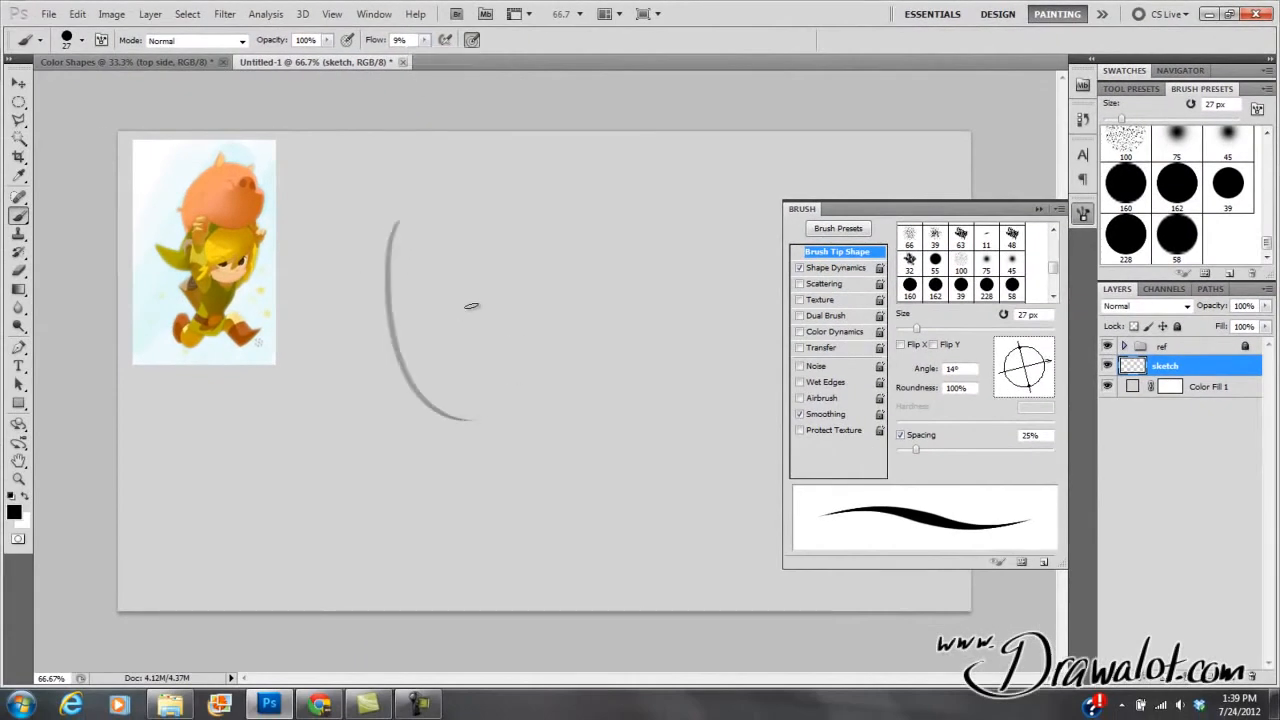
{"action": "key", "text": "ctrl+z"}
Reduce the brush size to 13 px and collapse the brush settings
{"action": "right_click", "coordinate": [443, 214]}
{"action": "left_click_drag", "start_coordinate": [476, 247], "coordinate": [469, 247]}
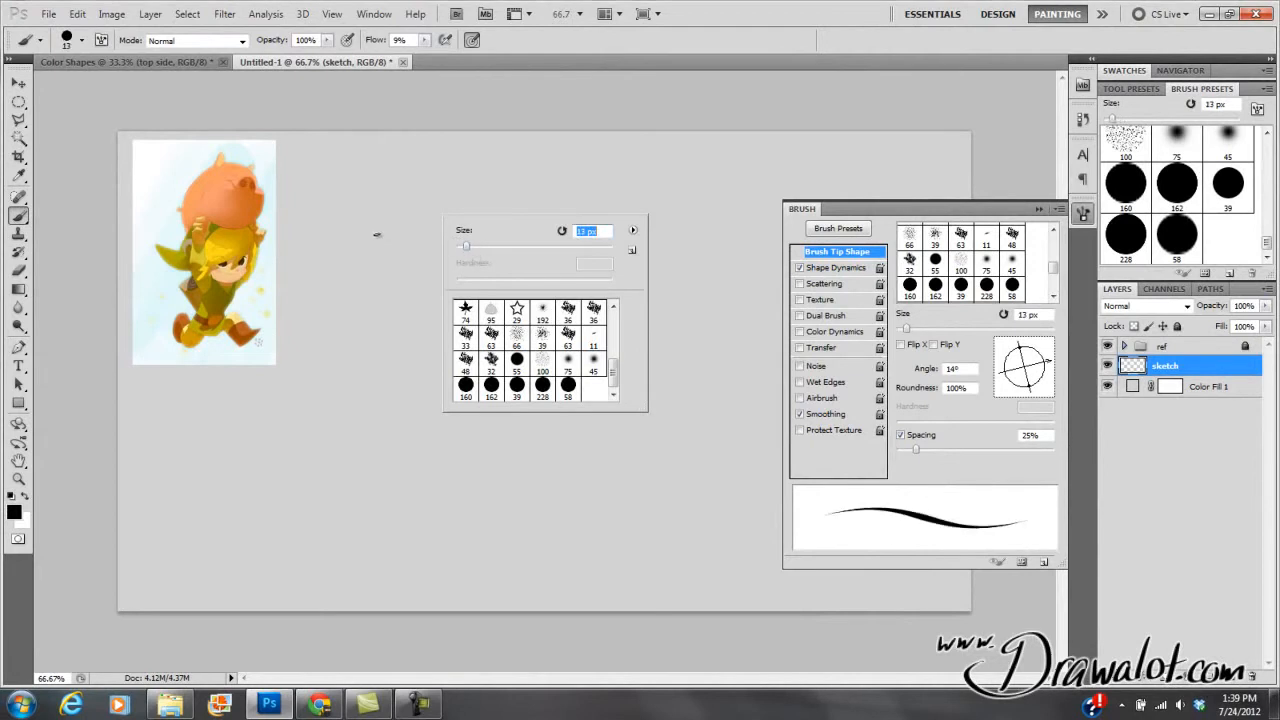
{"action": "left_click", "coordinate": [408, 245]}
{"action": "left_click", "coordinate": [1038, 209]}
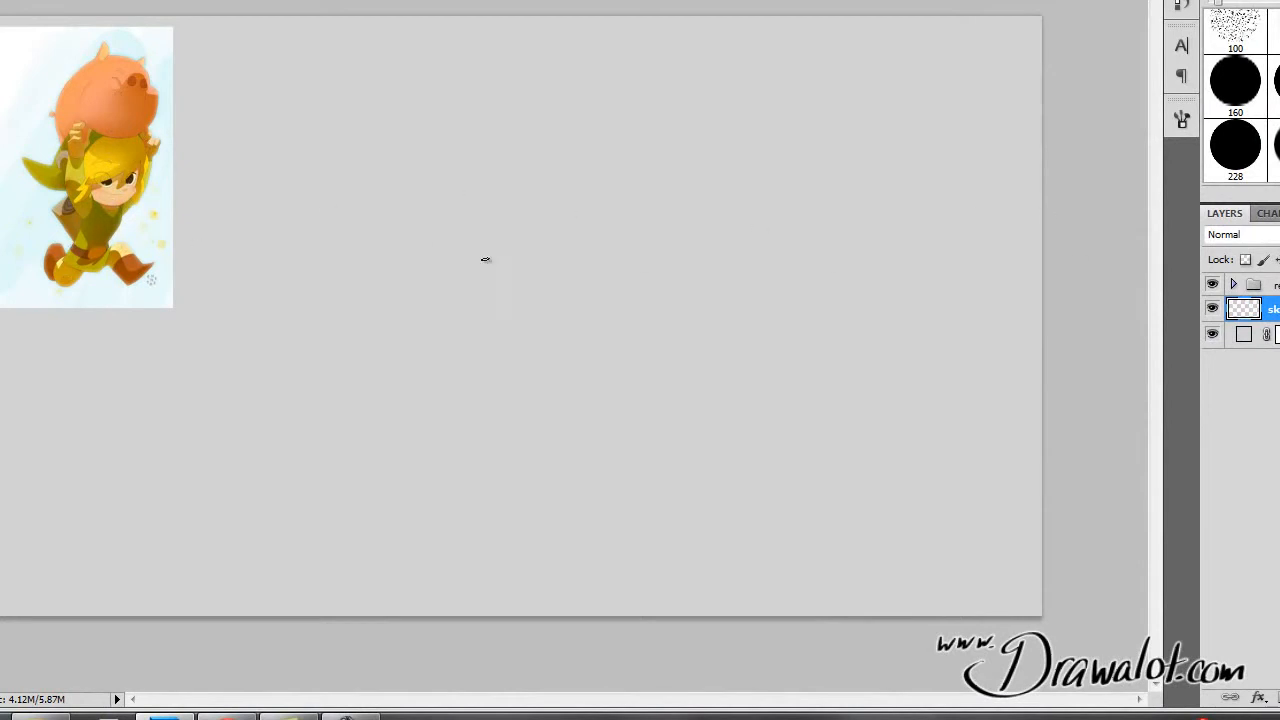
Sketch the character's gesture beside the reference: a round head, a curved body line and two running legs
{"action": "left_click_drag", "start_coordinate": [449, 226], "coordinate": [558, 112]}
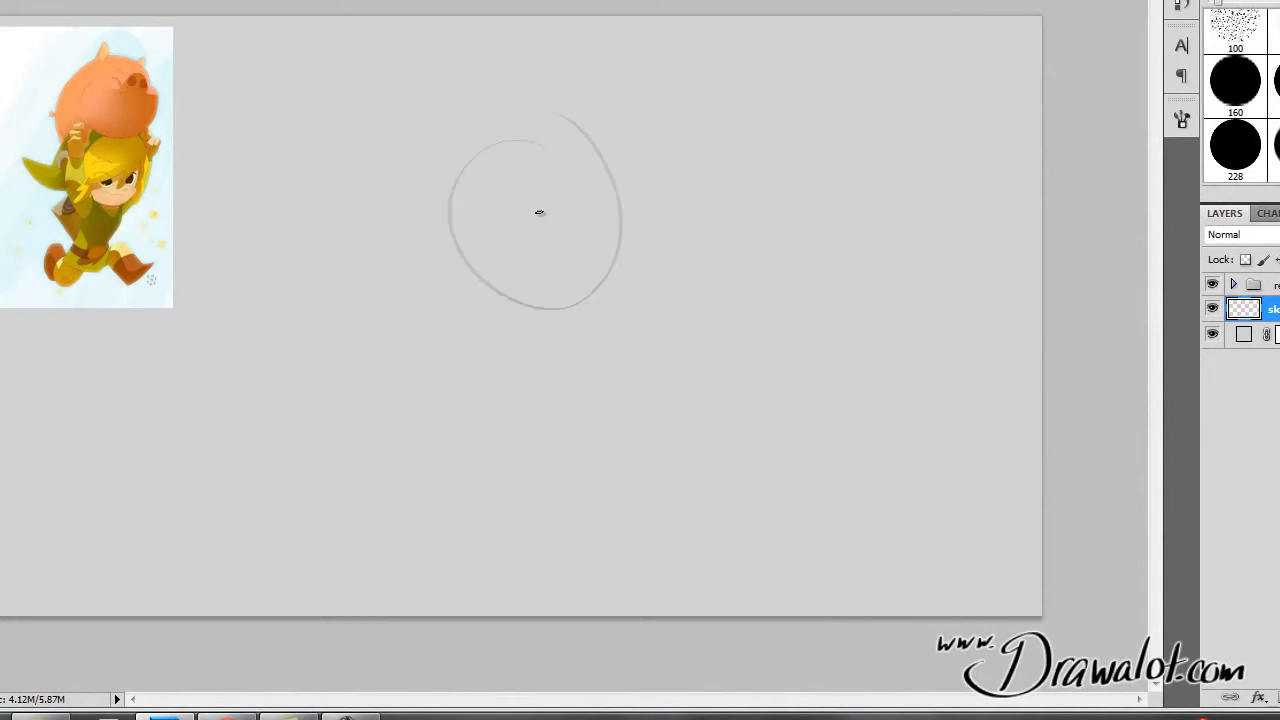
{"action": "mouse_move", "coordinate": [533, 194]}
{"action": "left_mouse_down"}
{"action": "mouse_move", "coordinate": [418, 507]}
{"action": "mouse_move", "coordinate": [450, 512]}
{"action": "left_mouse_up"}
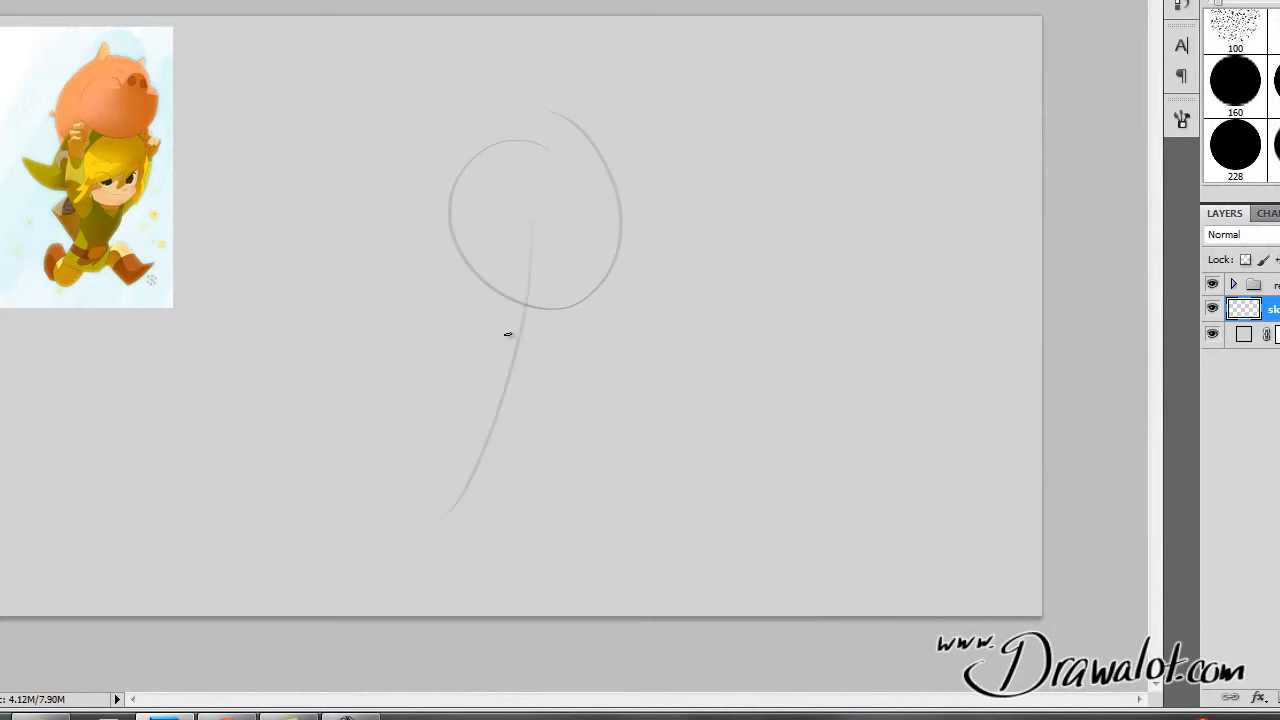
{"action": "left_click_drag", "start_coordinate": [328, 482], "coordinate": [460, 516]}
{"action": "left_click_drag", "start_coordinate": [573, 398], "coordinate": [694, 524]}
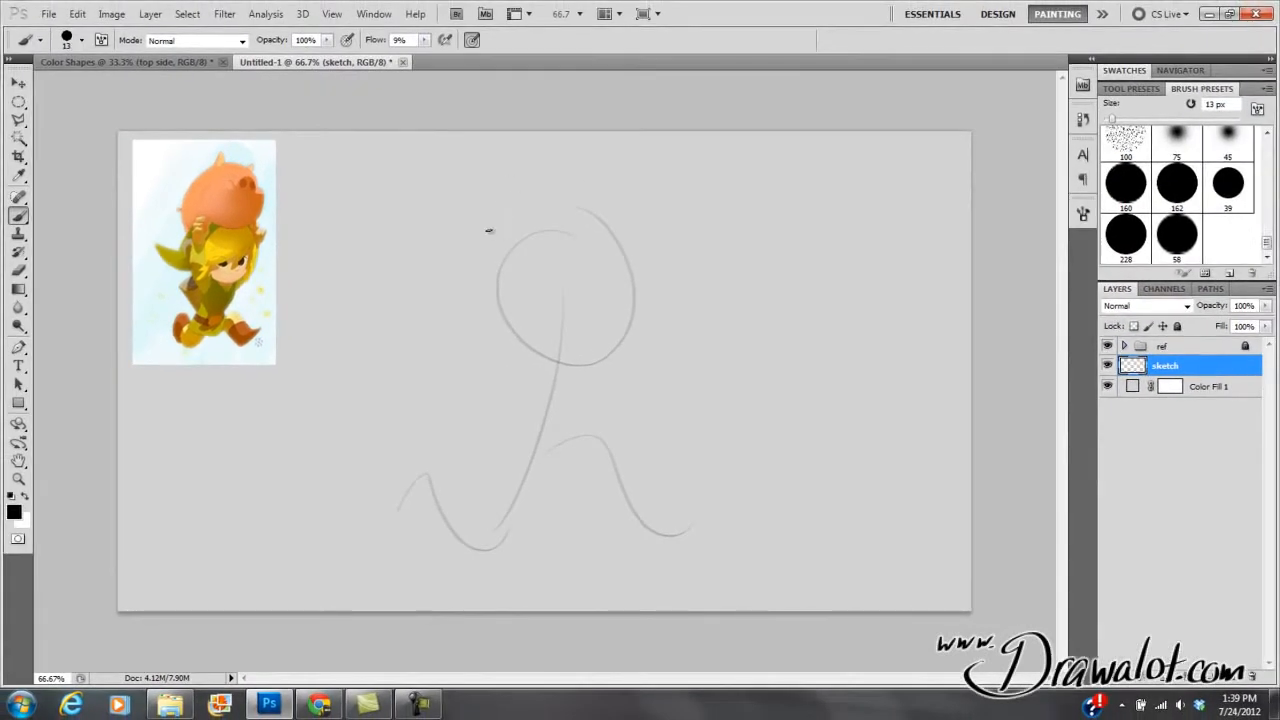
Sketch the raised arms and block in both hands on either side of the head
{"action": "left_click_drag", "start_coordinate": [489, 231], "coordinate": [502, 410]}
{"action": "left_click_drag", "start_coordinate": [629, 214], "coordinate": [624, 250]}
{"action": "mouse_move", "coordinate": [660, 203]}
{"action": "left_mouse_down"}
{"action": "mouse_move", "coordinate": [663, 266]}
{"action": "mouse_move", "coordinate": [626, 258]}
{"action": "left_mouse_up"}
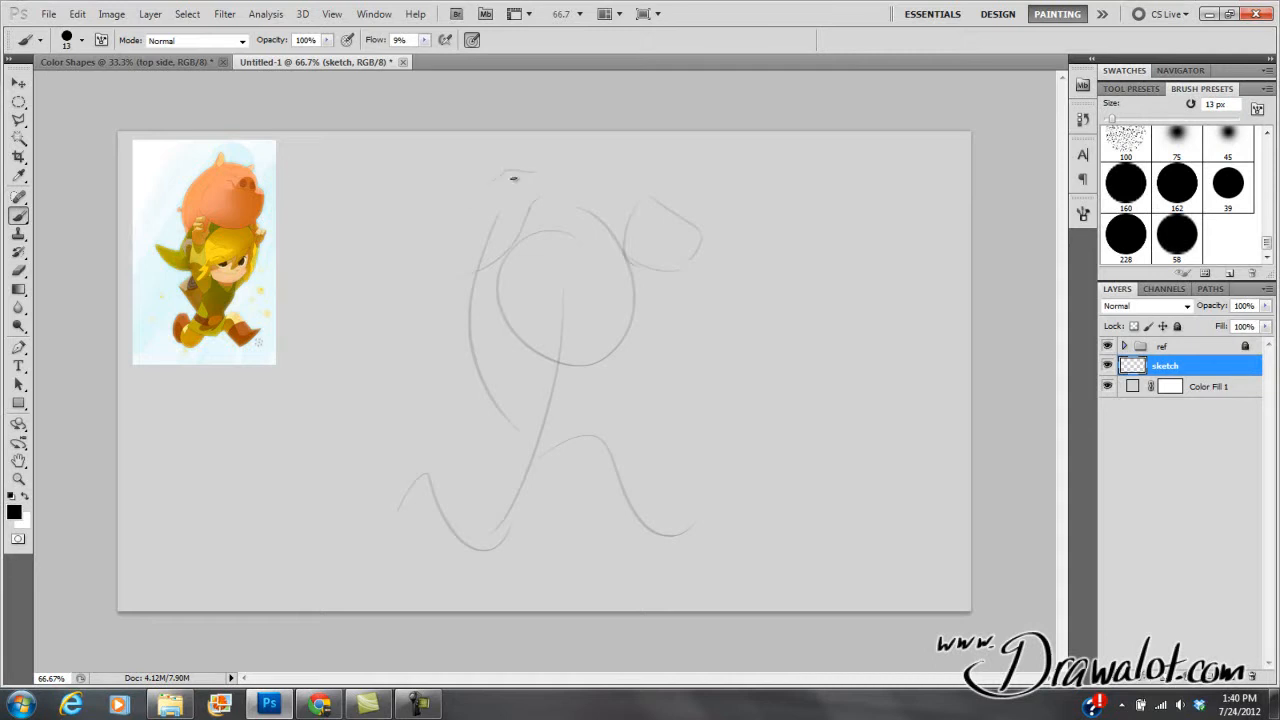
{"action": "left_click_drag", "start_coordinate": [458, 208], "coordinate": [462, 260]}
Sketch the face guideline, eyes, mouth and hair fringe on the head, and add the torso's side and belt
{"action": "mouse_move", "coordinate": [466, 362]}
{"action": "left_mouse_down"}
{"action": "mouse_move", "coordinate": [468, 328]}
{"action": "mouse_move", "coordinate": [632, 284]}
{"action": "left_mouse_up"}
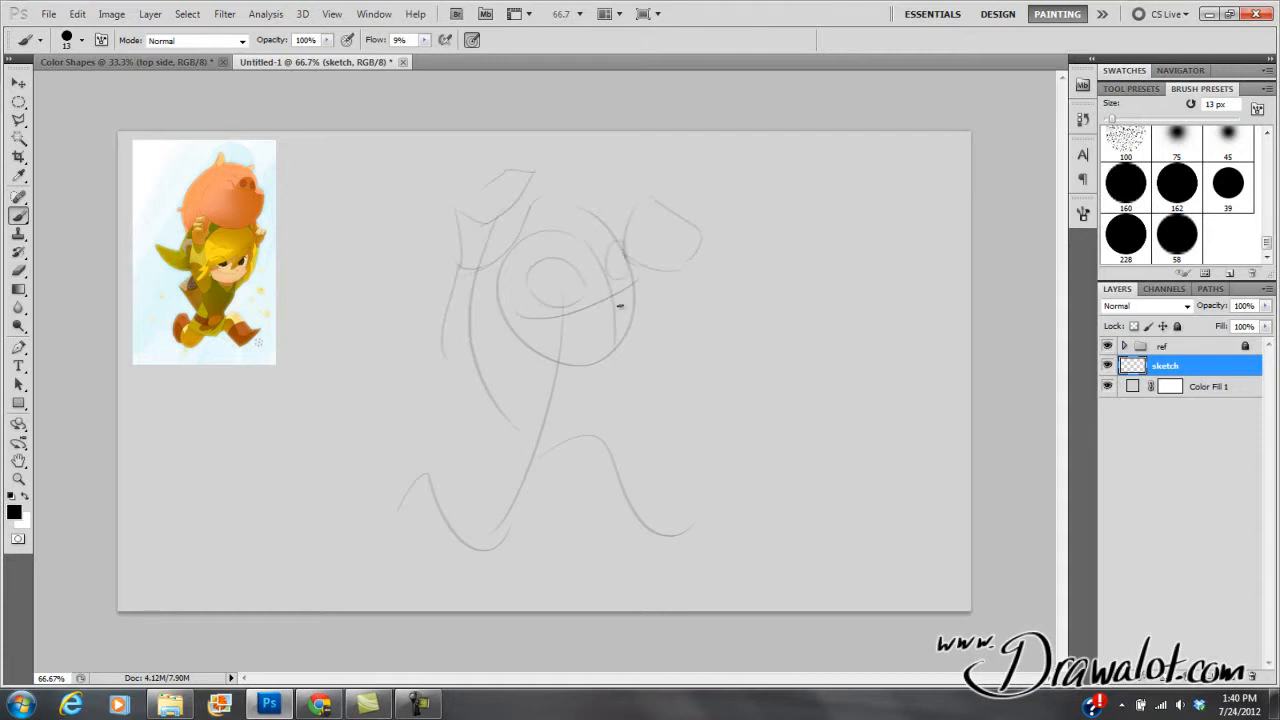
{"action": "left_click_drag", "start_coordinate": [590, 338], "coordinate": [557, 337]}
{"action": "left_click_drag", "start_coordinate": [522, 322], "coordinate": [592, 274]}
{"action": "mouse_move", "coordinate": [493, 310]}
{"action": "left_mouse_down"}
{"action": "mouse_move", "coordinate": [508, 393]}
{"action": "mouse_move", "coordinate": [484, 455]}
{"action": "left_mouse_up"}
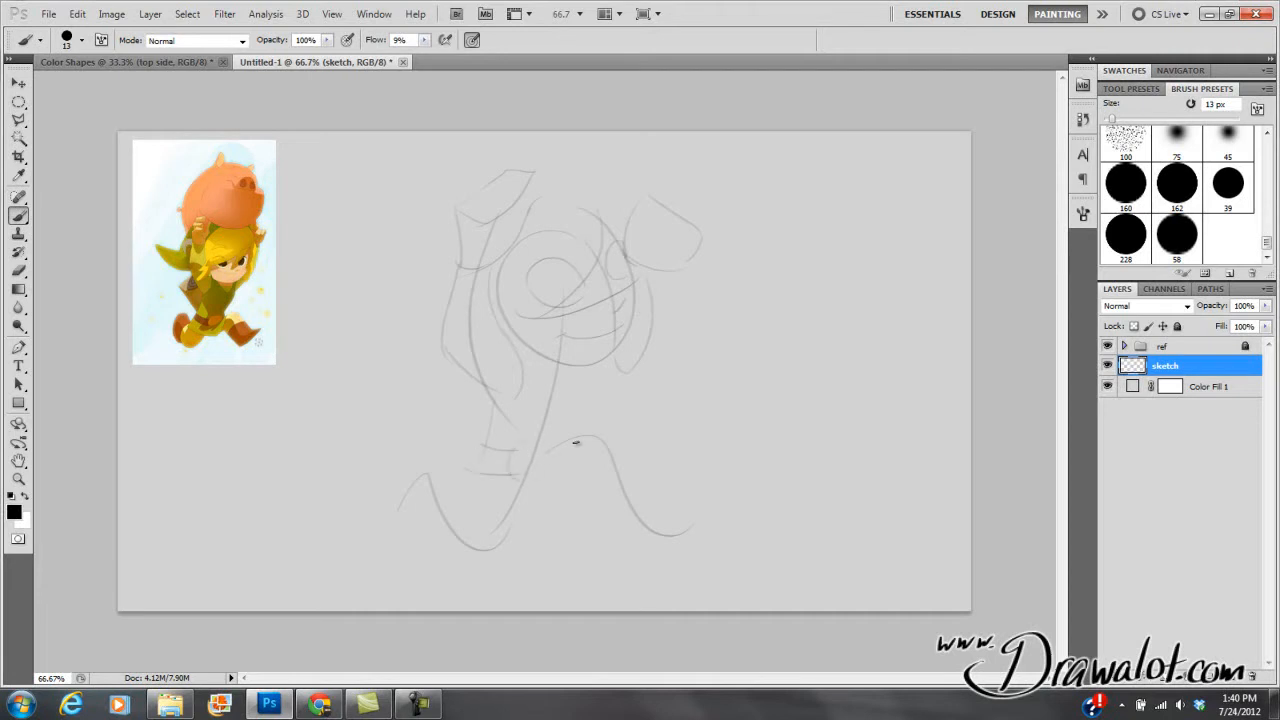
Sketch the front leg's thigh and its pointed boot around the gesture line
{"action": "mouse_move", "coordinate": [647, 465]}
{"action": "left_mouse_down"}
{"action": "mouse_move", "coordinate": [606, 499]}
{"action": "mouse_move", "coordinate": [611, 515]}
{"action": "mouse_move", "coordinate": [595, 510]}
{"action": "mouse_move", "coordinate": [636, 551]}
{"action": "left_mouse_up"}
{"action": "left_click_drag", "start_coordinate": [708, 510], "coordinate": [655, 558]}
{"action": "left_click_drag", "start_coordinate": [681, 512], "coordinate": [655, 470]}
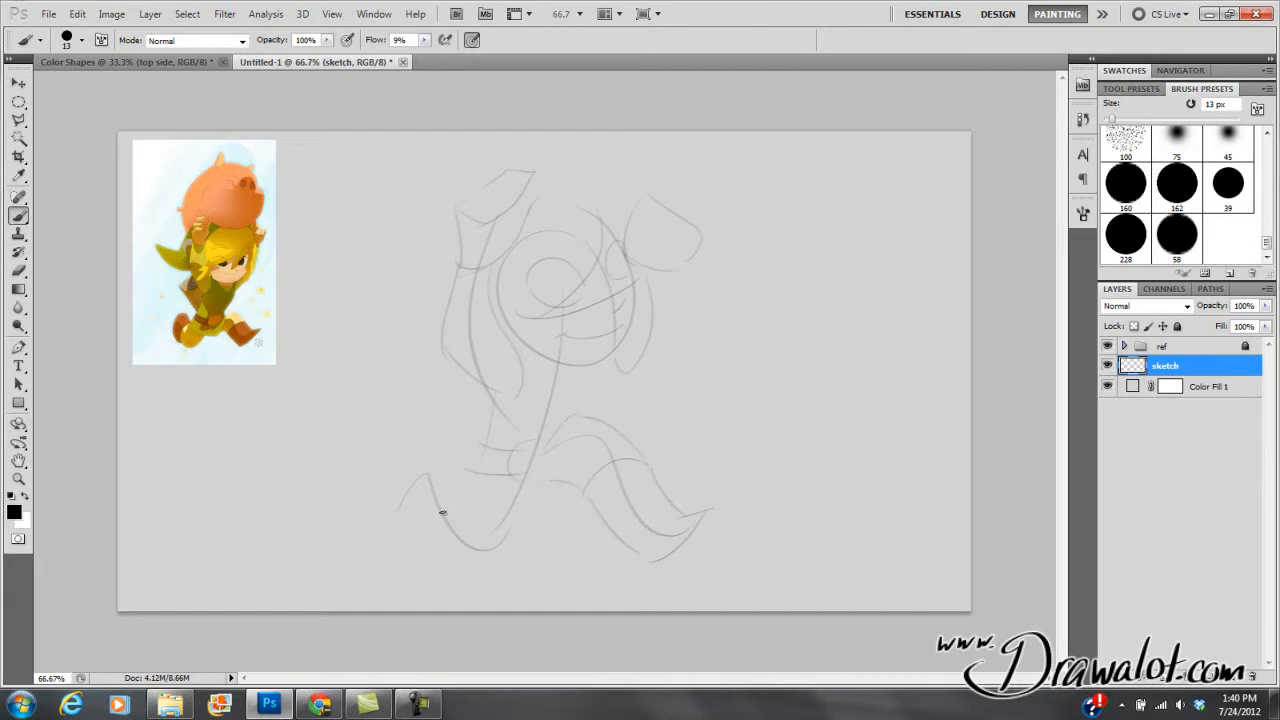
Sketch the tunic skirt and the back leg with its boot, and refine the eyes and hair
{"action": "left_click_drag", "start_coordinate": [458, 503], "coordinate": [540, 535]}
{"action": "left_click_drag", "start_coordinate": [549, 466], "coordinate": [535, 536]}
{"action": "left_click_drag", "start_coordinate": [461, 488], "coordinate": [477, 446]}
{"action": "mouse_move", "coordinate": [461, 499]}
{"action": "left_mouse_down"}
{"action": "mouse_move", "coordinate": [433, 533]}
{"action": "mouse_move", "coordinate": [448, 526]}
{"action": "mouse_move", "coordinate": [437, 535]}
{"action": "mouse_move", "coordinate": [479, 563]}
{"action": "mouse_move", "coordinate": [506, 528]}
{"action": "left_mouse_up"}
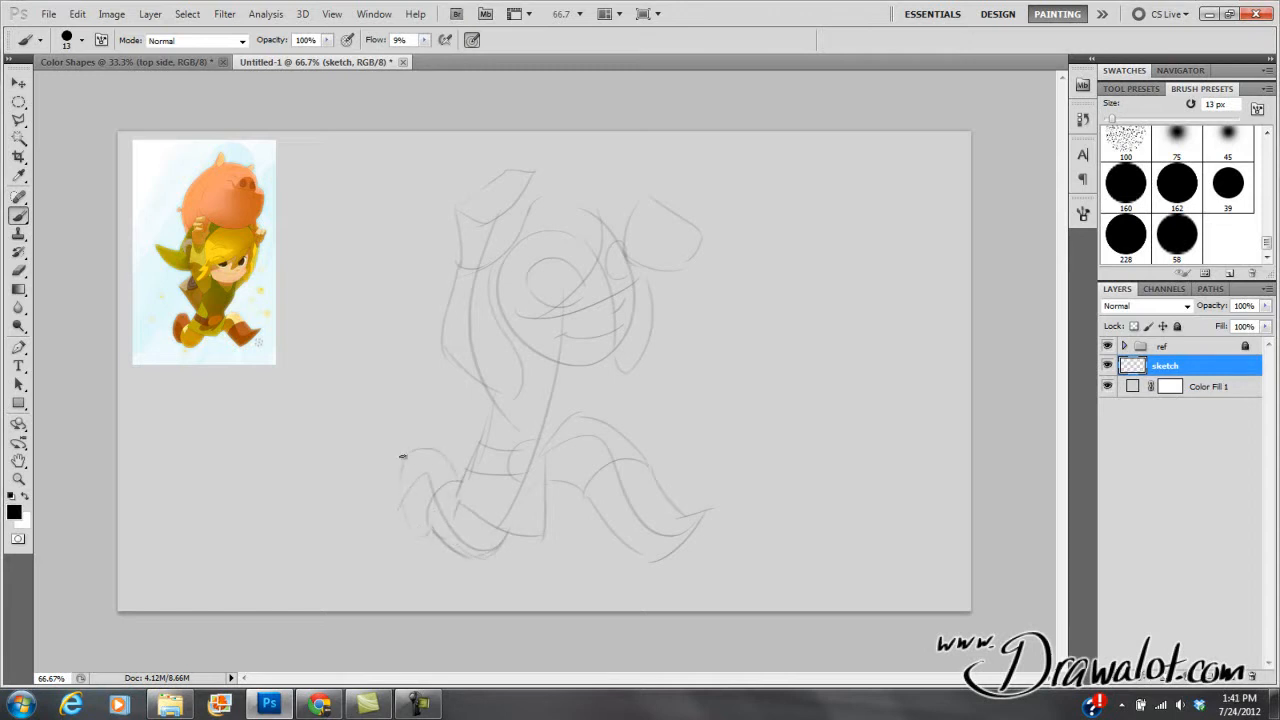
{"action": "left_click_drag", "start_coordinate": [397, 485], "coordinate": [423, 526]}
{"action": "mouse_move", "coordinate": [553, 262]}
{"action": "left_mouse_down"}
{"action": "mouse_move", "coordinate": [578, 290]}
{"action": "mouse_move", "coordinate": [622, 252]}
{"action": "left_mouse_up"}
{"action": "left_click_drag", "start_coordinate": [612, 224], "coordinate": [600, 271]}
Scale the sketch down to about 83% and move it lower on the canvas, leaving room above the head
{"action": "left_click", "coordinate": [18, 84]}
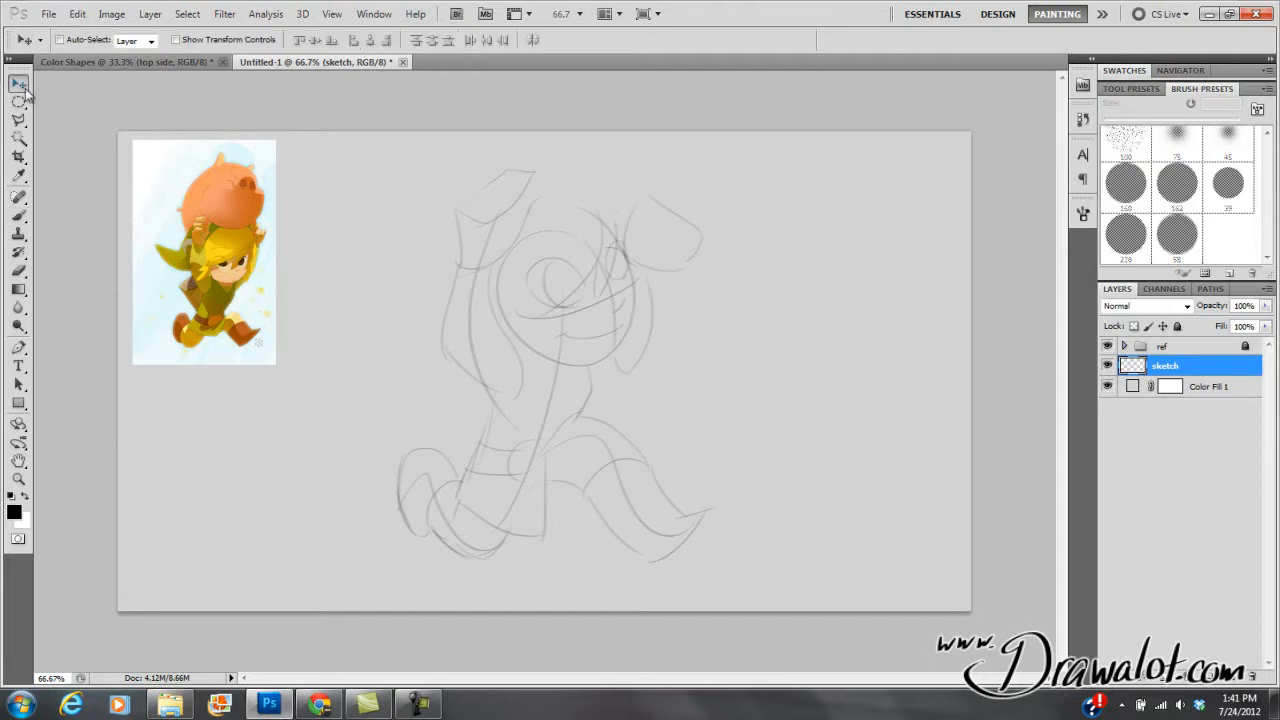
{"action": "mouse_move", "coordinate": [560, 325]}
{"action": "left_mouse_down"}
{"action": "mouse_move", "coordinate": [571, 341]}
{"action": "mouse_move", "coordinate": [565, 323]}
{"action": "left_mouse_up"}
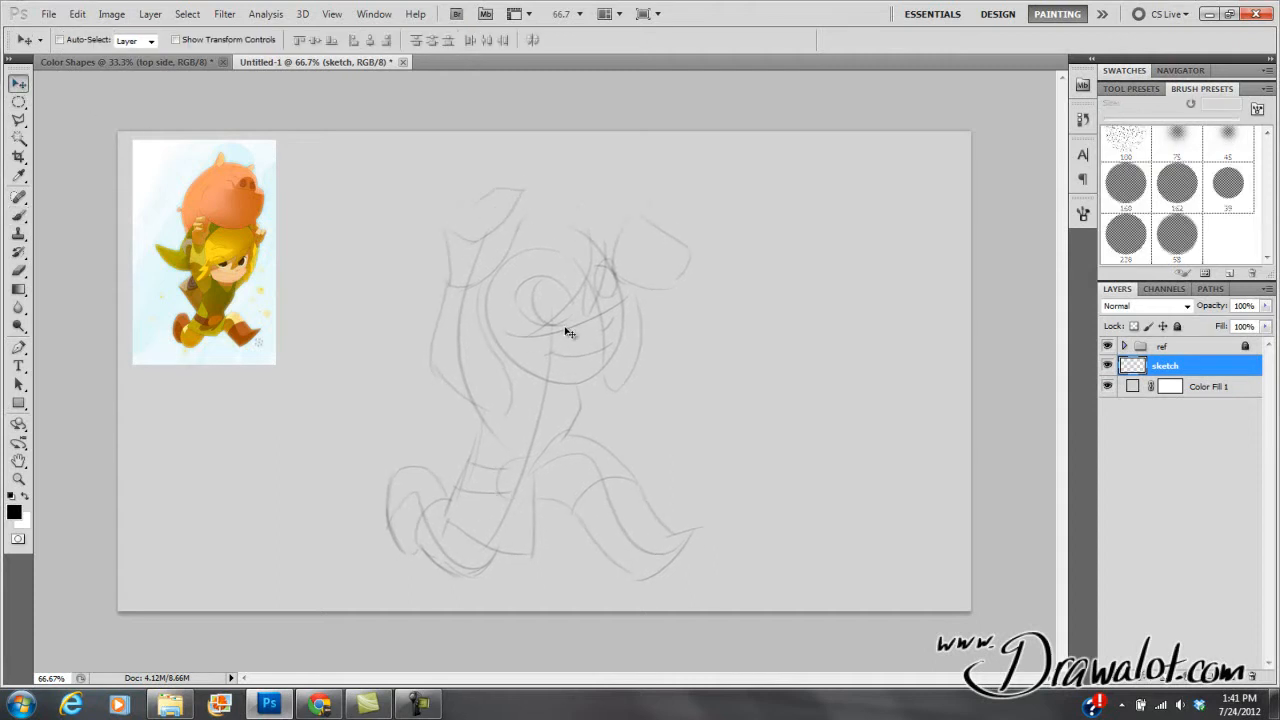
{"action": "key", "text": "ctrl+t"}
{"action": "left_click_drag", "start_coordinate": [704, 186], "coordinate": [665, 213]}
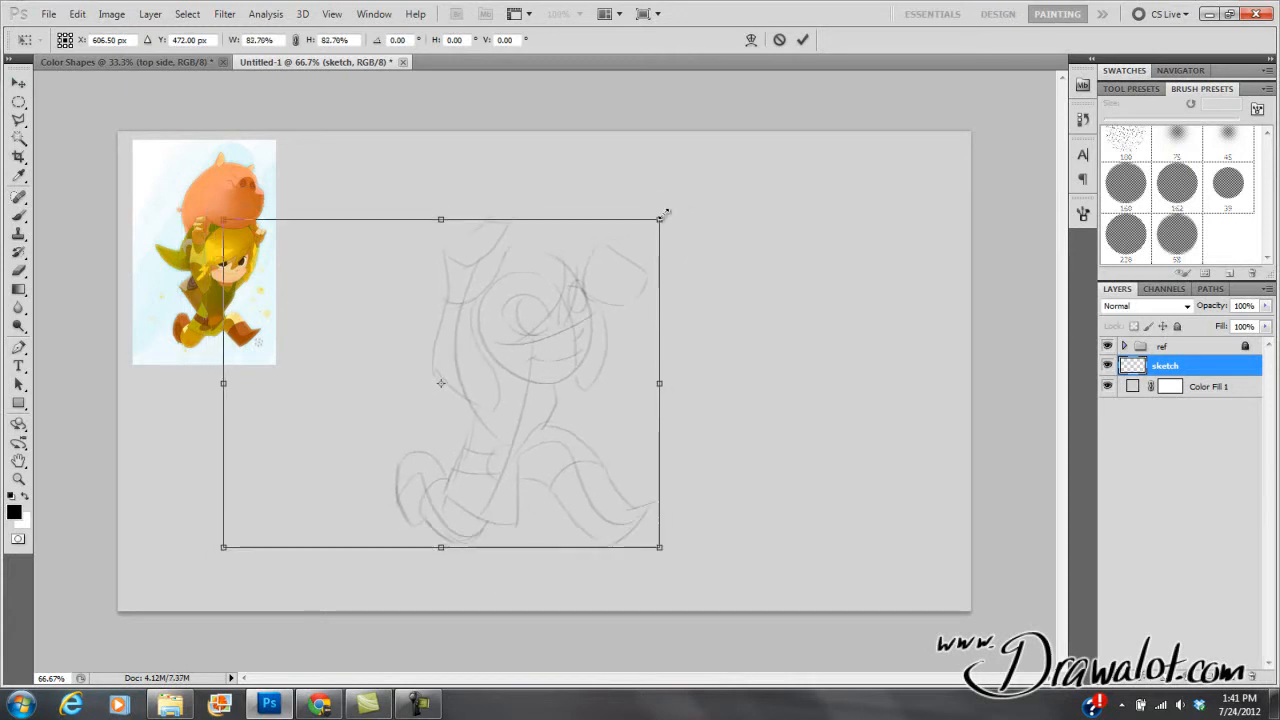
{"action": "key", "text": "Return"}
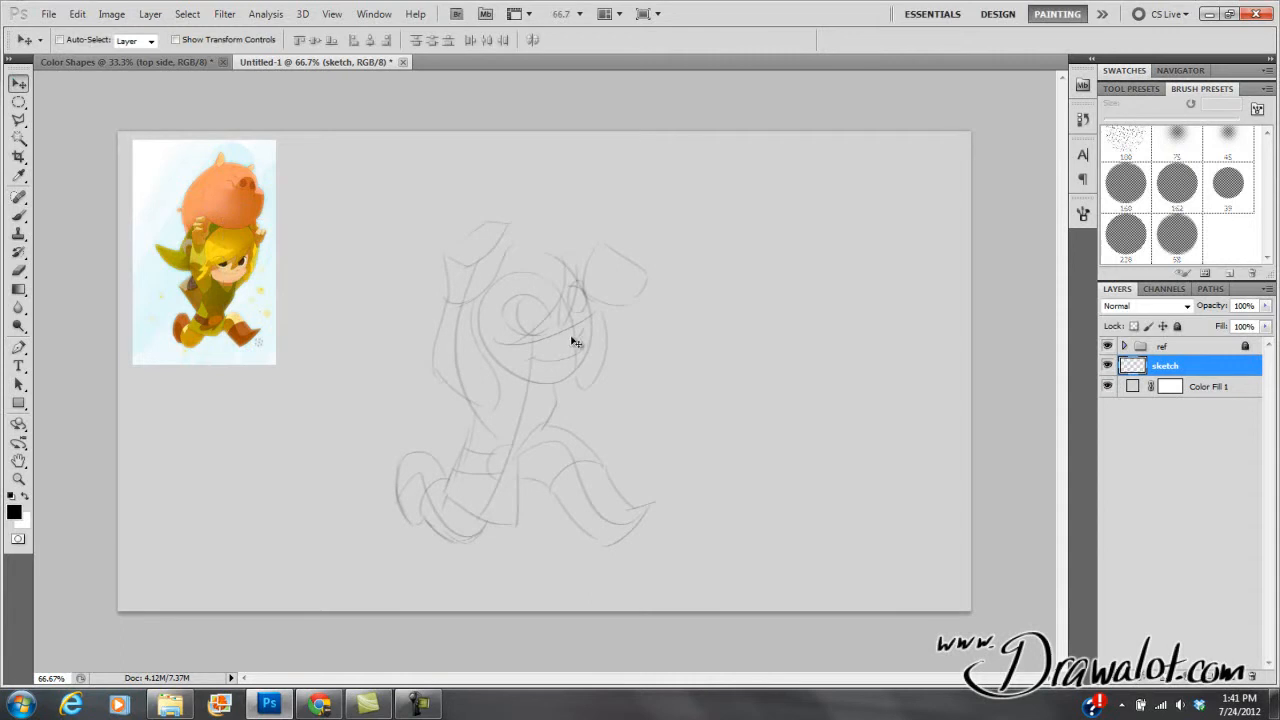
{"action": "mouse_move", "coordinate": [549, 343]}
{"action": "left_mouse_down"}
{"action": "mouse_move", "coordinate": [595, 377]}
{"action": "mouse_move", "coordinate": [586, 384]}
{"action": "left_mouse_up"}
Sketch the pig held above the character's head, with its round body, snout, face and pointed ear
{"action": "key", "text": "b"}
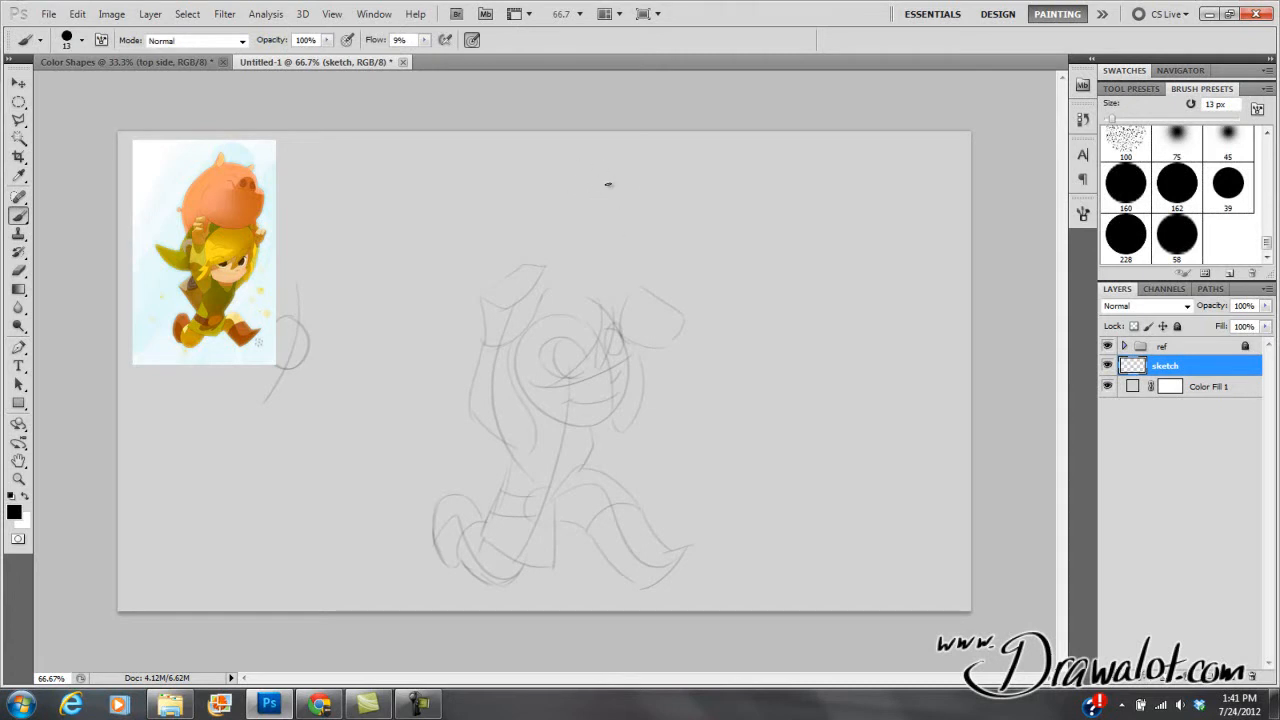
{"action": "left_click_drag", "start_coordinate": [574, 184], "coordinate": [620, 194]}
{"action": "mouse_move", "coordinate": [671, 237]}
{"action": "left_mouse_down"}
{"action": "mouse_move", "coordinate": [643, 214]}
{"action": "mouse_move", "coordinate": [669, 234]}
{"action": "mouse_move", "coordinate": [629, 310]}
{"action": "left_mouse_up"}
{"action": "left_click_drag", "start_coordinate": [581, 195], "coordinate": [619, 194]}
{"action": "left_click_drag", "start_coordinate": [669, 237], "coordinate": [611, 233]}
{"action": "mouse_move", "coordinate": [516, 198]}
{"action": "left_mouse_down"}
{"action": "mouse_move", "coordinate": [552, 149]}
{"action": "mouse_move", "coordinate": [561, 162]}
{"action": "left_mouse_up"}
{"action": "left_click_drag", "start_coordinate": [471, 321], "coordinate": [507, 198]}
{"action": "left_click_drag", "start_coordinate": [470, 318], "coordinate": [530, 186]}
Sketch the cap's pointed tail behind the head, the fingers of both raised hands and the far arm's outline
{"action": "left_click_drag", "start_coordinate": [395, 334], "coordinate": [411, 350]}
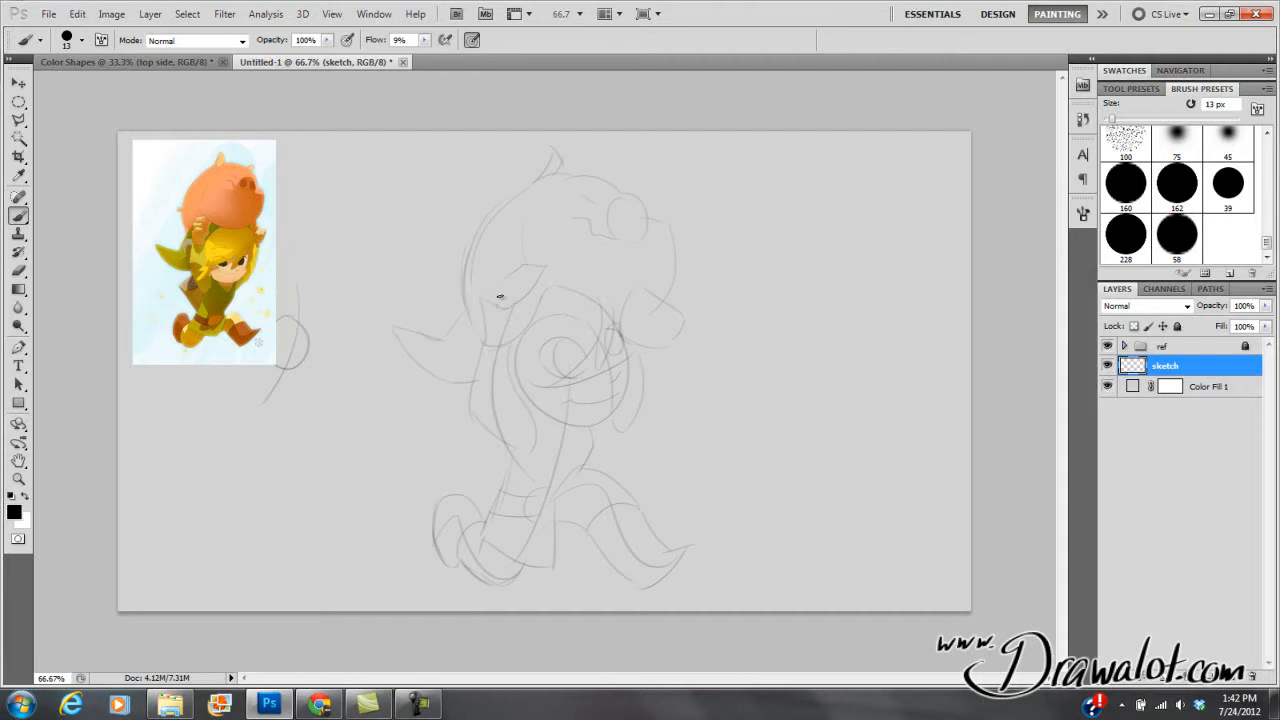
{"action": "left_click_drag", "start_coordinate": [517, 299], "coordinate": [504, 312]}
{"action": "left_click_drag", "start_coordinate": [541, 261], "coordinate": [547, 265]}
{"action": "mouse_move", "coordinate": [674, 332]}
{"action": "left_mouse_down"}
{"action": "mouse_move", "coordinate": [682, 315]}
{"action": "mouse_move", "coordinate": [654, 341]}
{"action": "left_mouse_up"}
{"action": "left_click_drag", "start_coordinate": [642, 406], "coordinate": [610, 444]}
Try to darken the sketch lines with Brightness/Contrast at brightness -150 and contrast 99
{"action": "left_click", "coordinate": [111, 14]}
{"action": "mouse_move", "coordinate": [132, 54]}
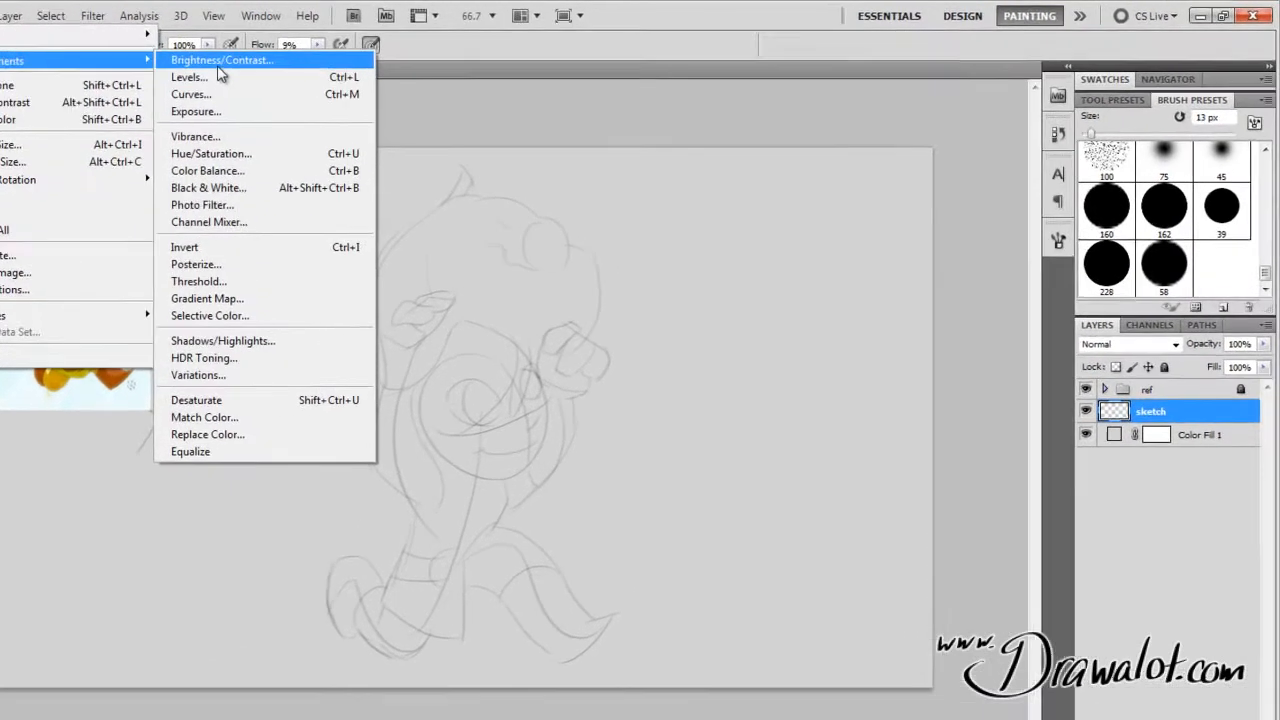
{"action": "left_click", "coordinate": [218, 66]}
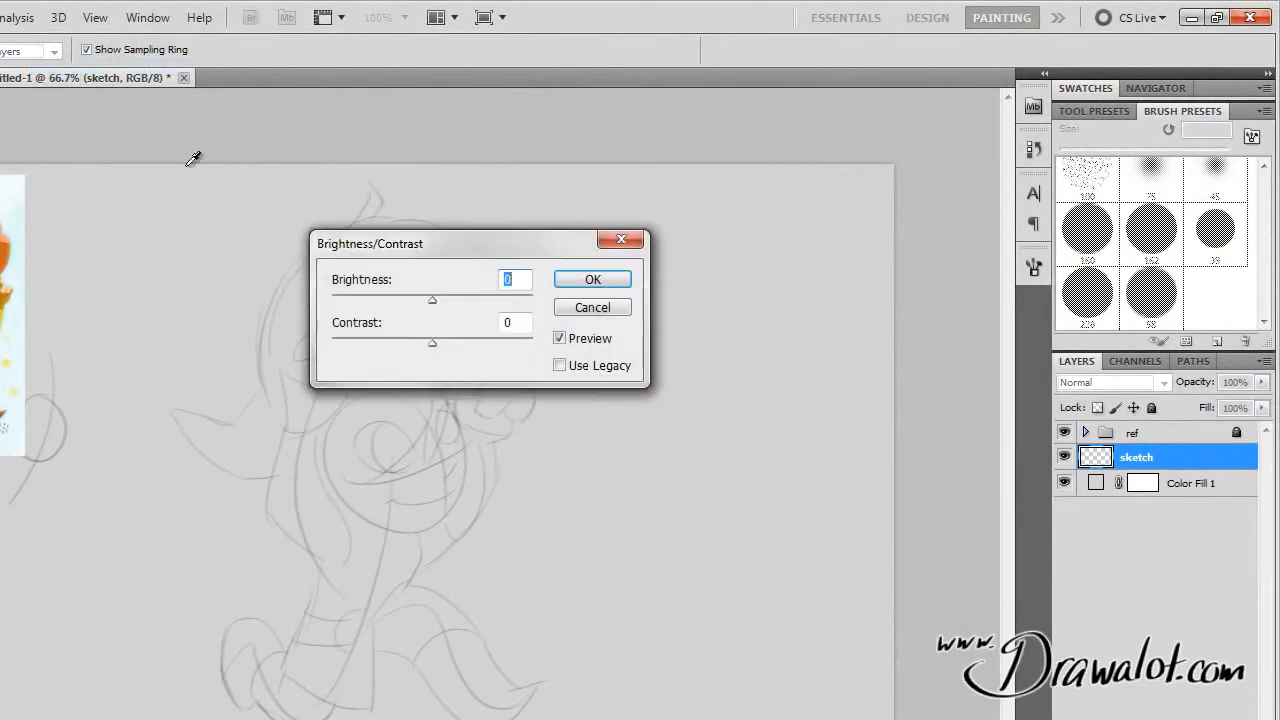
{"action": "left_click_drag", "start_coordinate": [494, 244], "coordinate": [794, 164]}
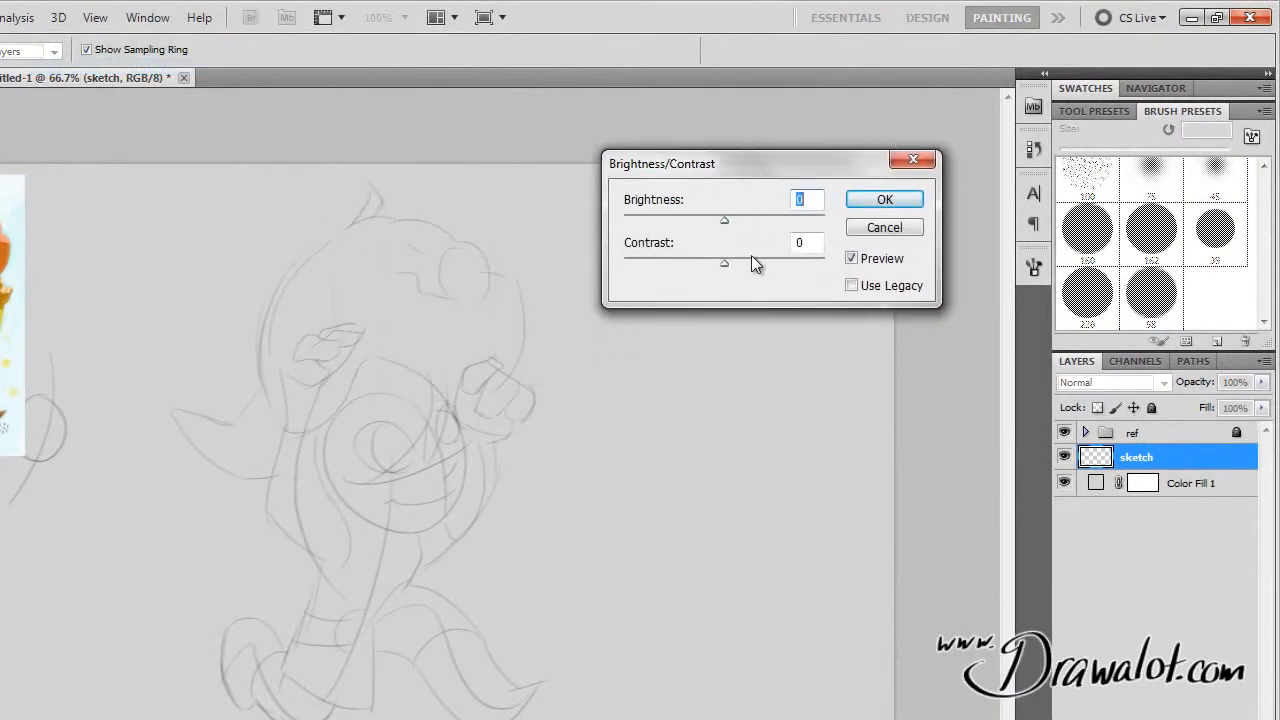
{"action": "left_click_drag", "start_coordinate": [723, 261], "coordinate": [823, 257]}
{"action": "left_click_drag", "start_coordinate": [729, 218], "coordinate": [625, 251]}
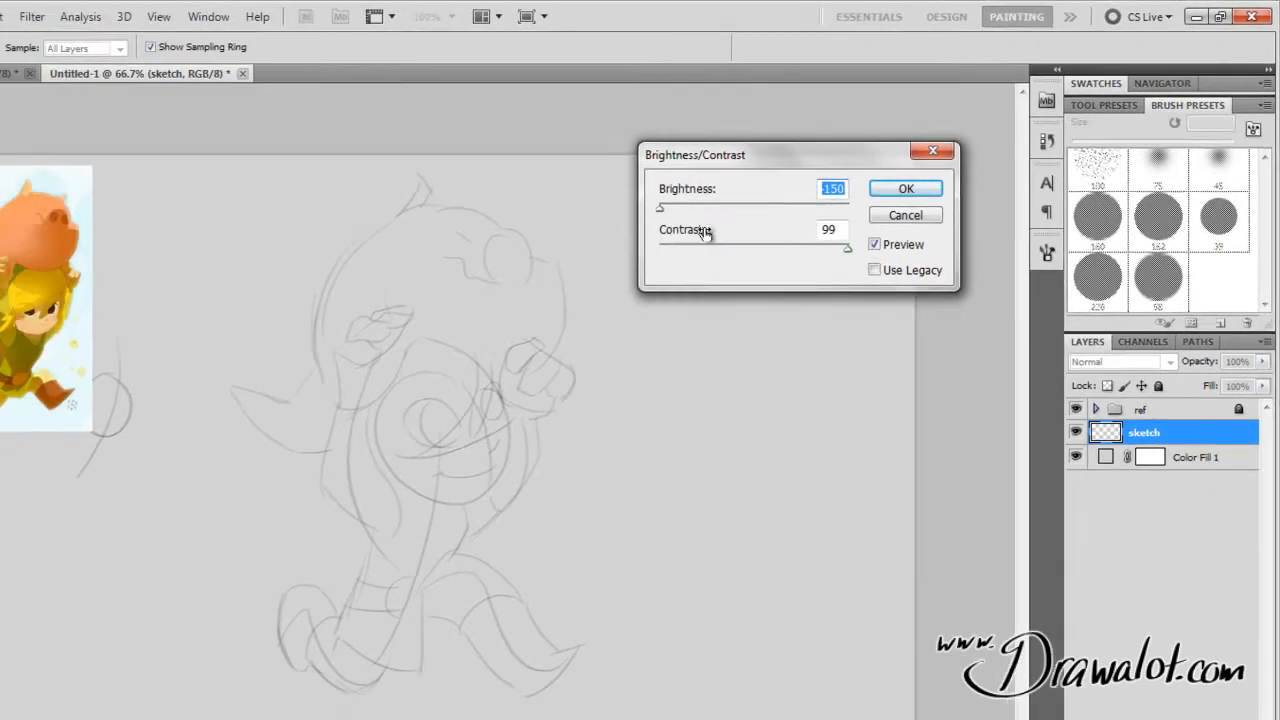
{"action": "left_click", "coordinate": [958, 165]}
{"action": "key", "text": "b"}
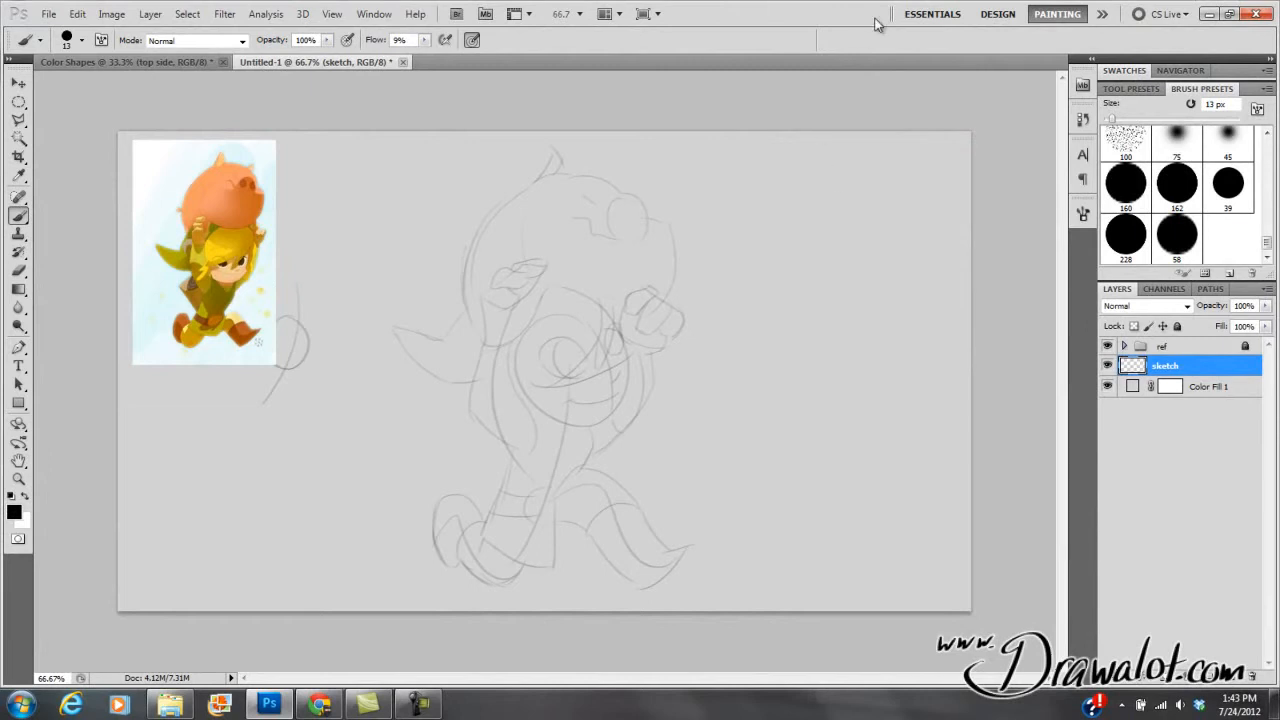
Try to adjust the sketch lines with Levels by lowering the white input level, and cancel the adjustment
{"action": "key", "text": "ctrl+l"}
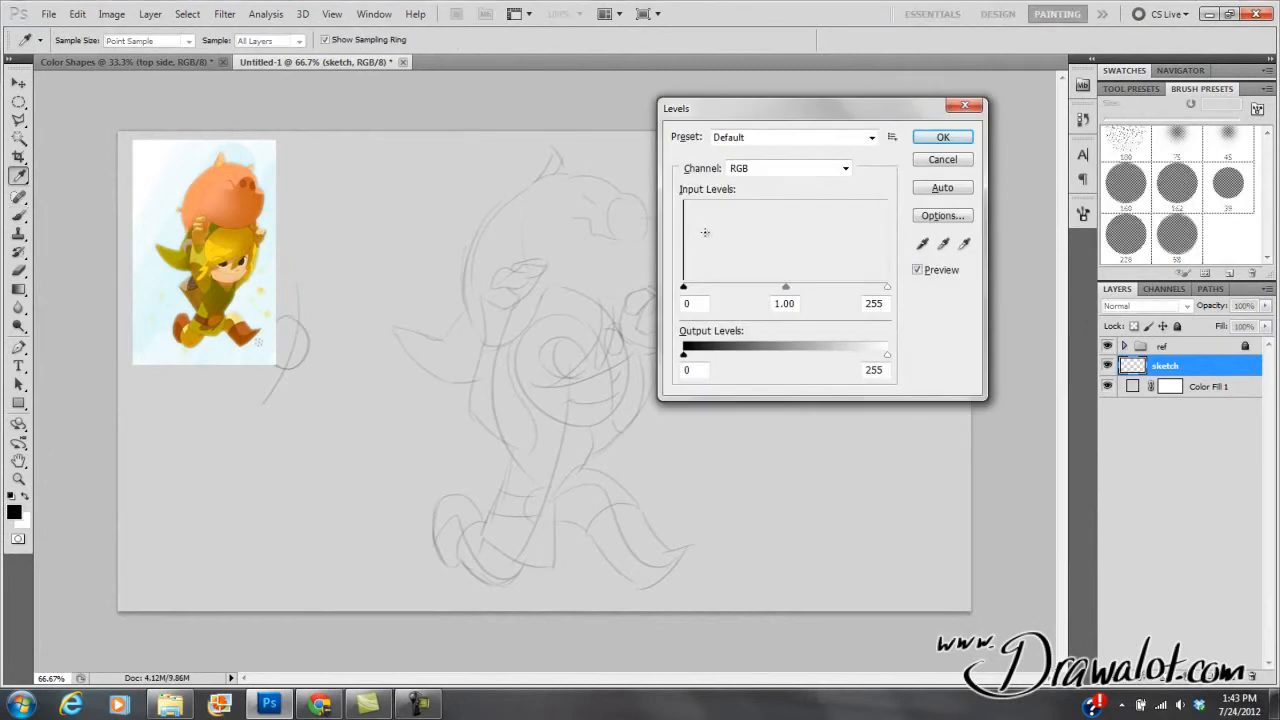
{"action": "left_click_drag", "start_coordinate": [887, 288], "coordinate": [691, 296]}
{"action": "left_click", "coordinate": [940, 159]}
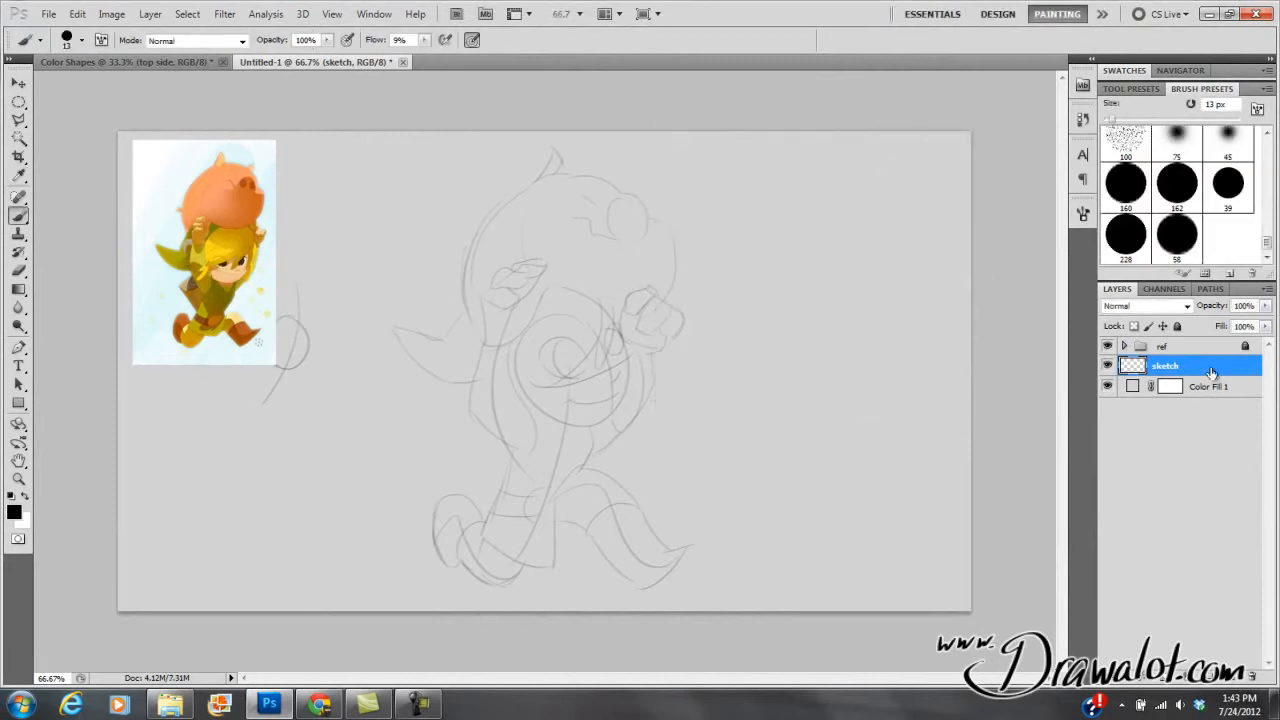
Darken the line work by duplicating the sketch layer four times and merging all five sketch layers into one
{"action": "left_click_drag", "start_coordinate": [1138, 372], "coordinate": [1134, 368]}
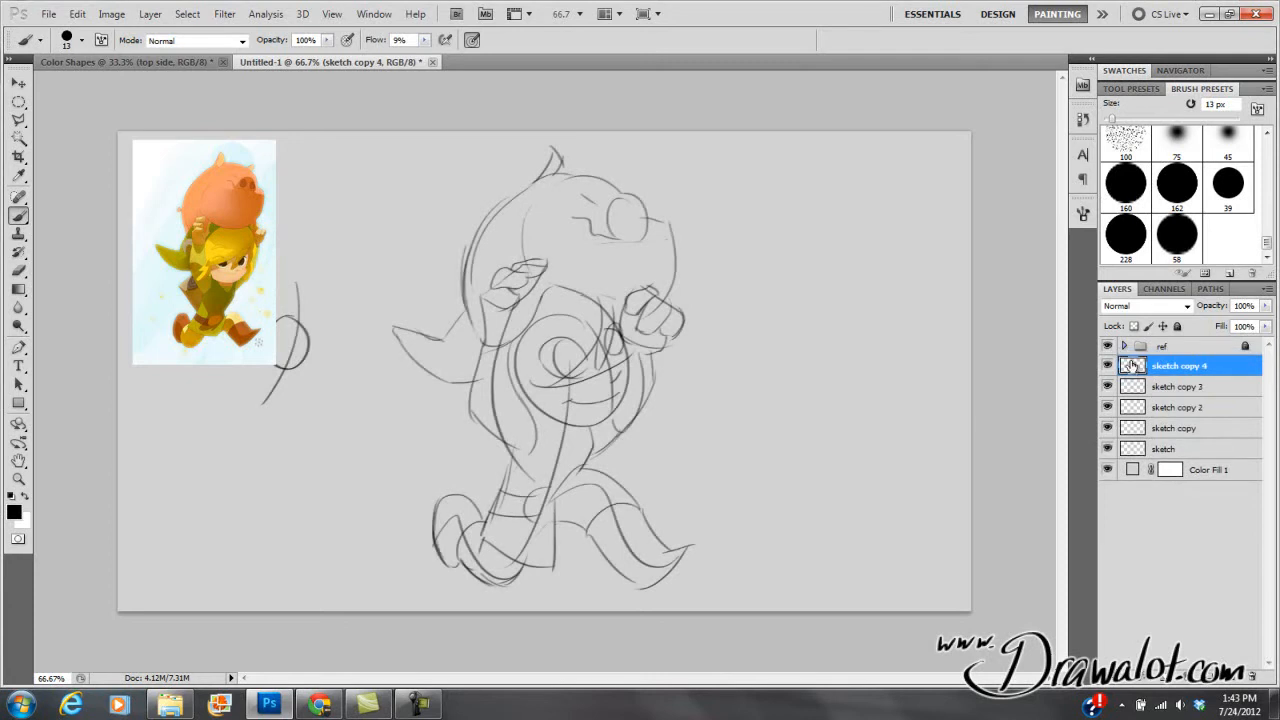
{"action": "left_click", "coordinate": [1136, 449], "text": "shift"}
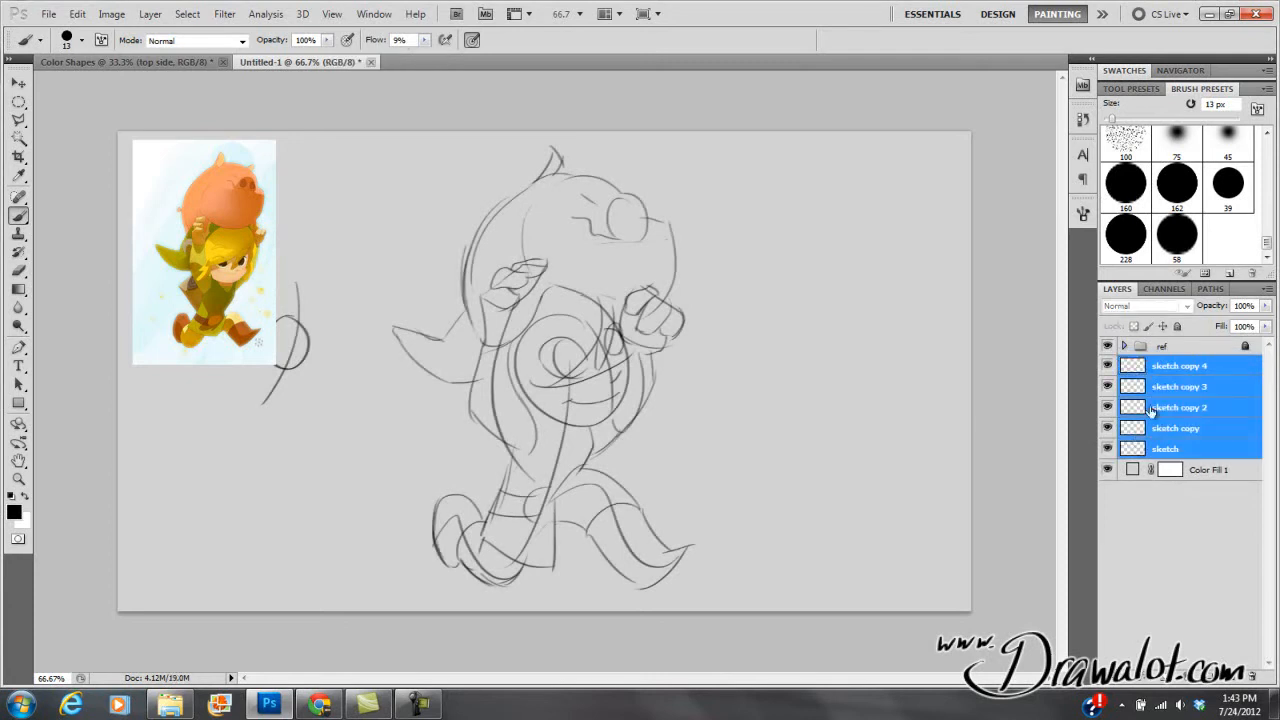
{"action": "left_click", "coordinate": [1267, 288]}
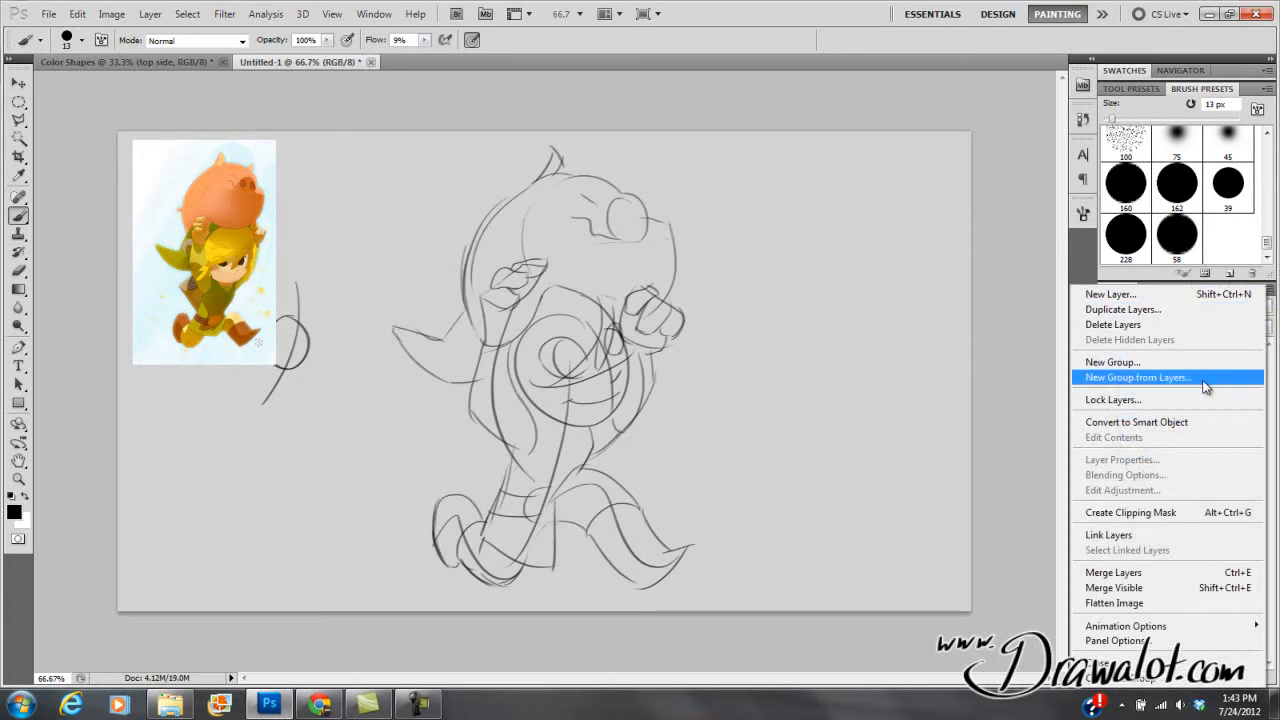
{"action": "left_click", "coordinate": [1128, 576]}
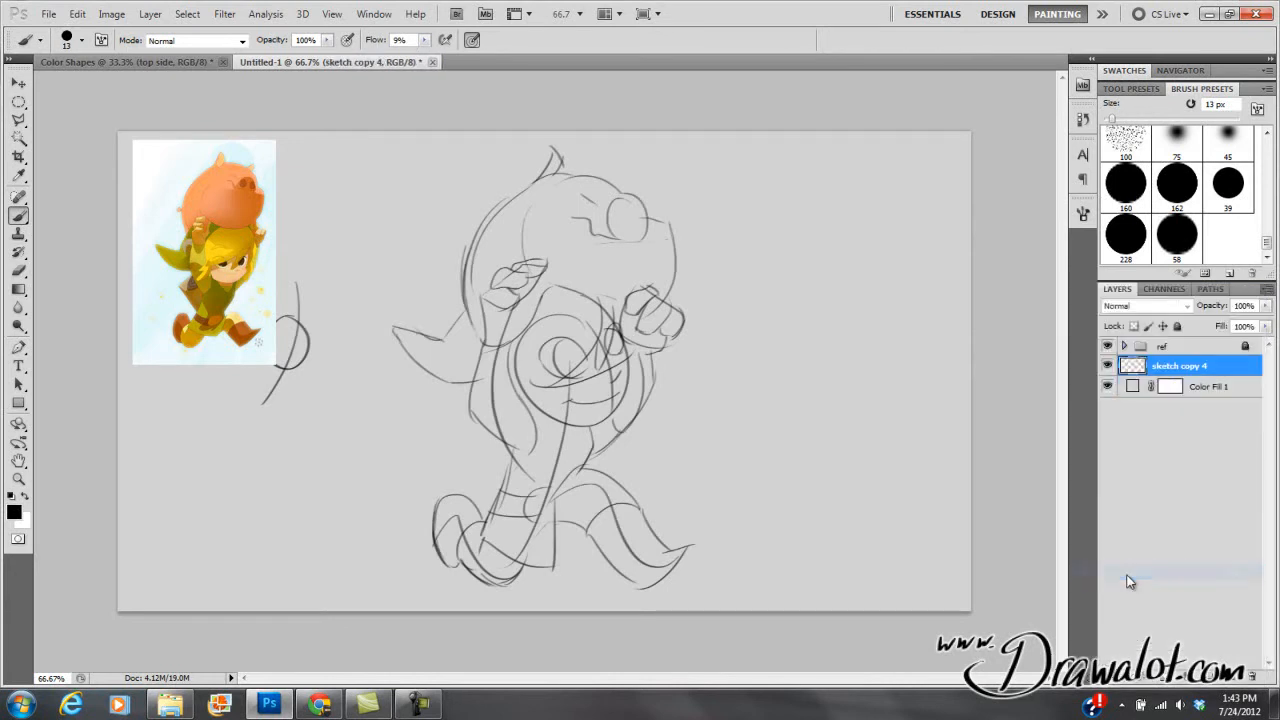
{"action": "left_click", "coordinate": [1107, 366]}
{"action": "left_click", "coordinate": [1107, 366]}
Set up the Eraser with a soft 36 px brush at 0% hardness and 17% flow
{"action": "key", "text": "e"}
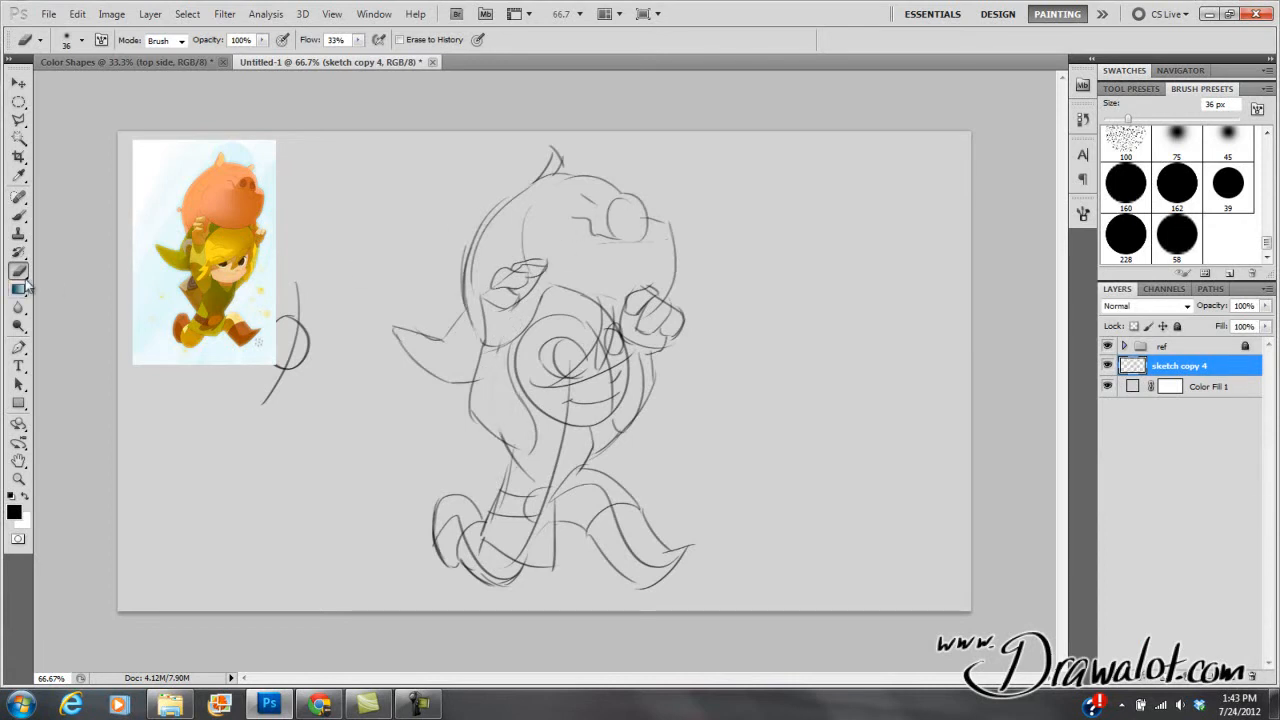
{"action": "left_click", "coordinate": [357, 40]}
{"action": "left_click_drag", "start_coordinate": [357, 58], "coordinate": [350, 58]}
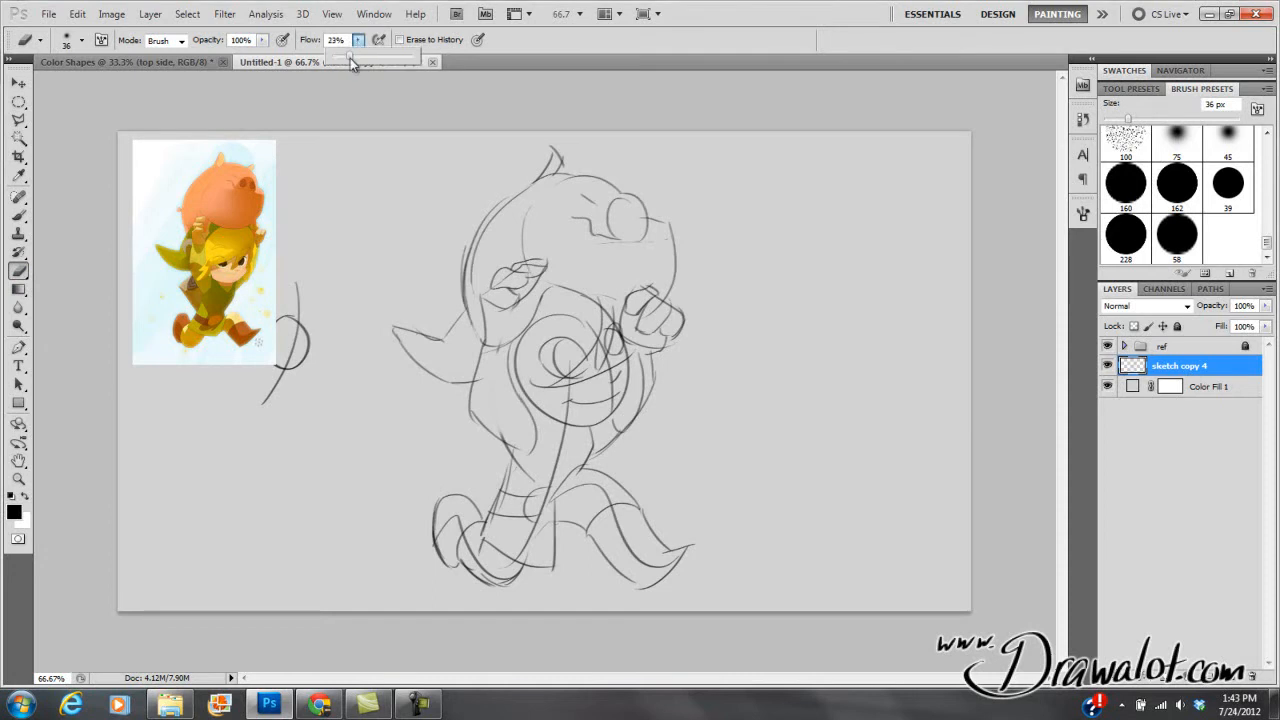
{"action": "left_click", "coordinate": [79, 41]}
{"action": "mouse_move", "coordinate": [28, 120]}
{"action": "left_mouse_down"}
{"action": "mouse_move", "coordinate": [45, 120]}
{"action": "mouse_move", "coordinate": [24, 120]}
{"action": "left_mouse_up"}
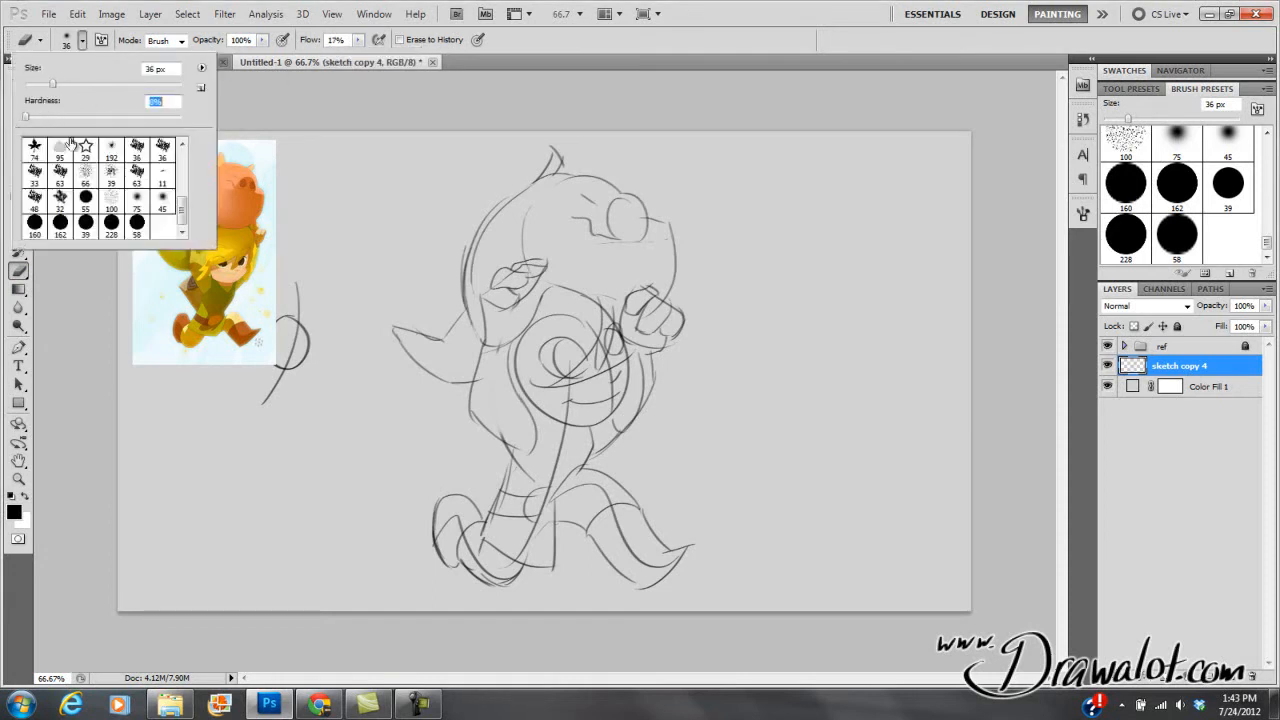
Erase the construction lines running through the character's torso, waist and lower face
{"action": "left_click", "coordinate": [500, 354]}
{"action": "mouse_move", "coordinate": [494, 371]}
{"action": "left_mouse_down"}
{"action": "mouse_move", "coordinate": [498, 359]}
{"action": "mouse_move", "coordinate": [520, 474]}
{"action": "mouse_move", "coordinate": [529, 450]}
{"action": "mouse_move", "coordinate": [563, 435]}
{"action": "mouse_move", "coordinate": [554, 471]}
{"action": "left_mouse_up"}
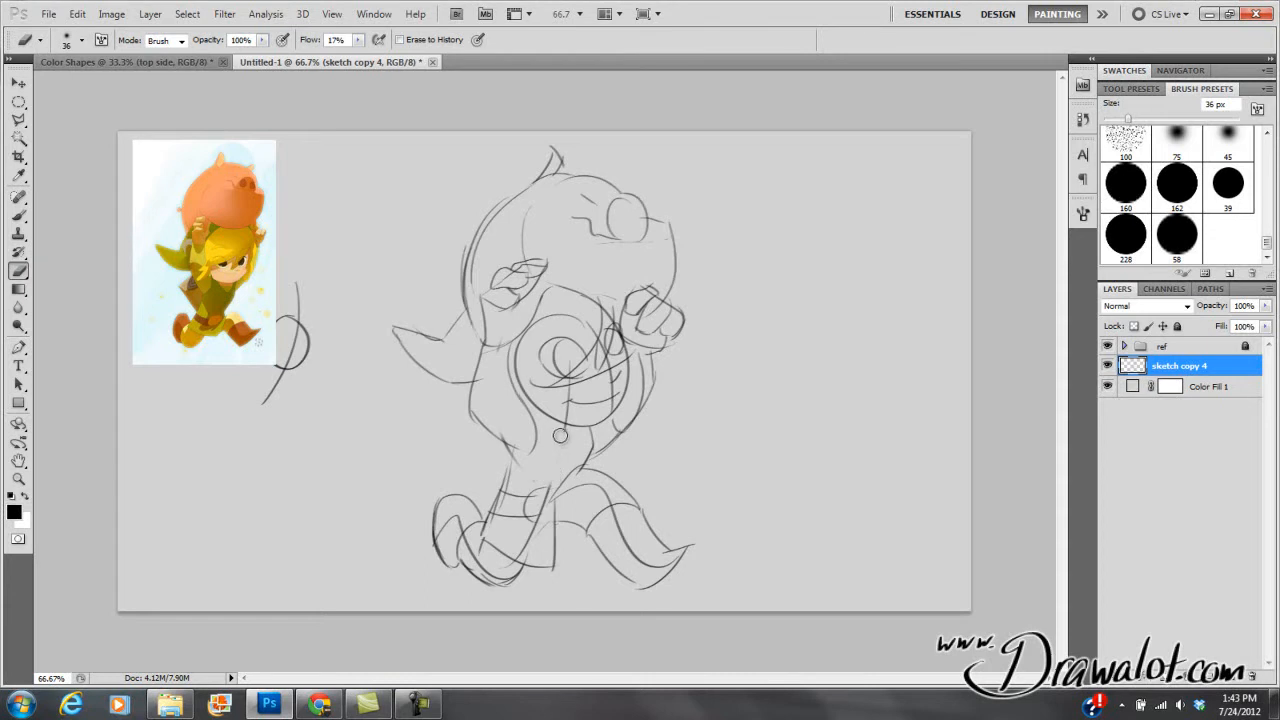
{"action": "left_click_drag", "start_coordinate": [566, 414], "coordinate": [572, 391]}
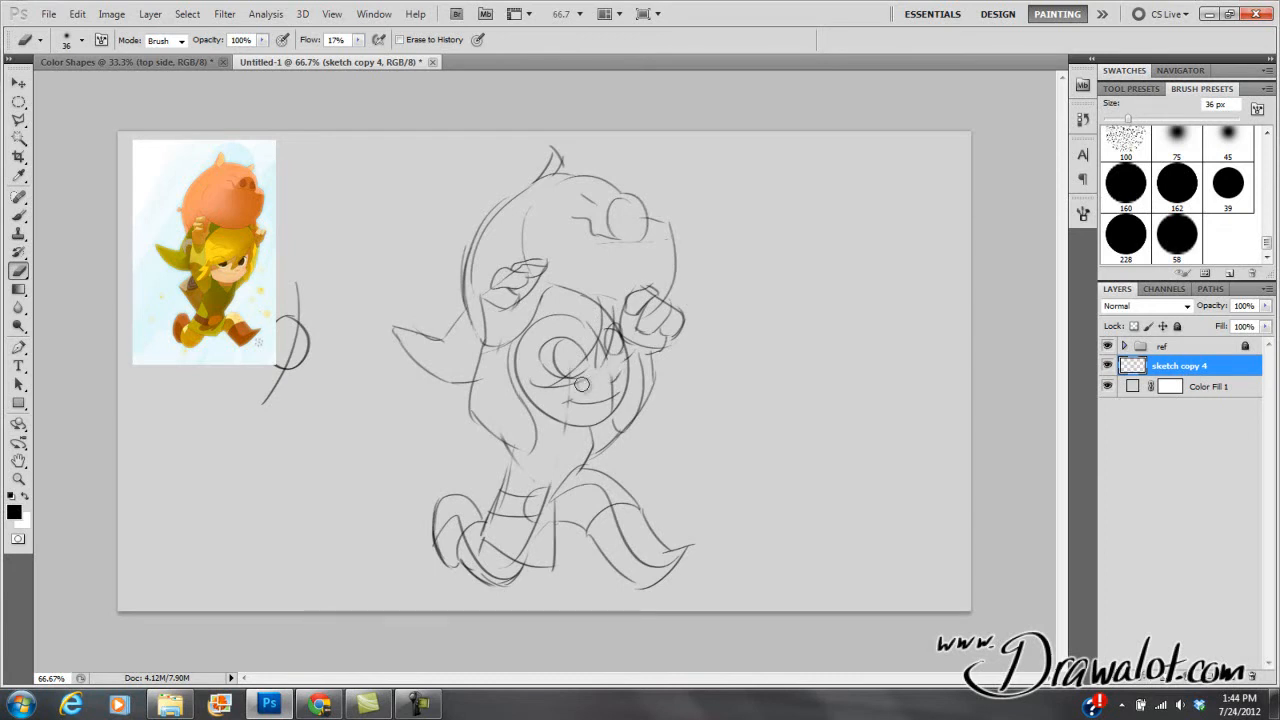
{"action": "left_click_drag", "start_coordinate": [573, 389], "coordinate": [561, 433]}
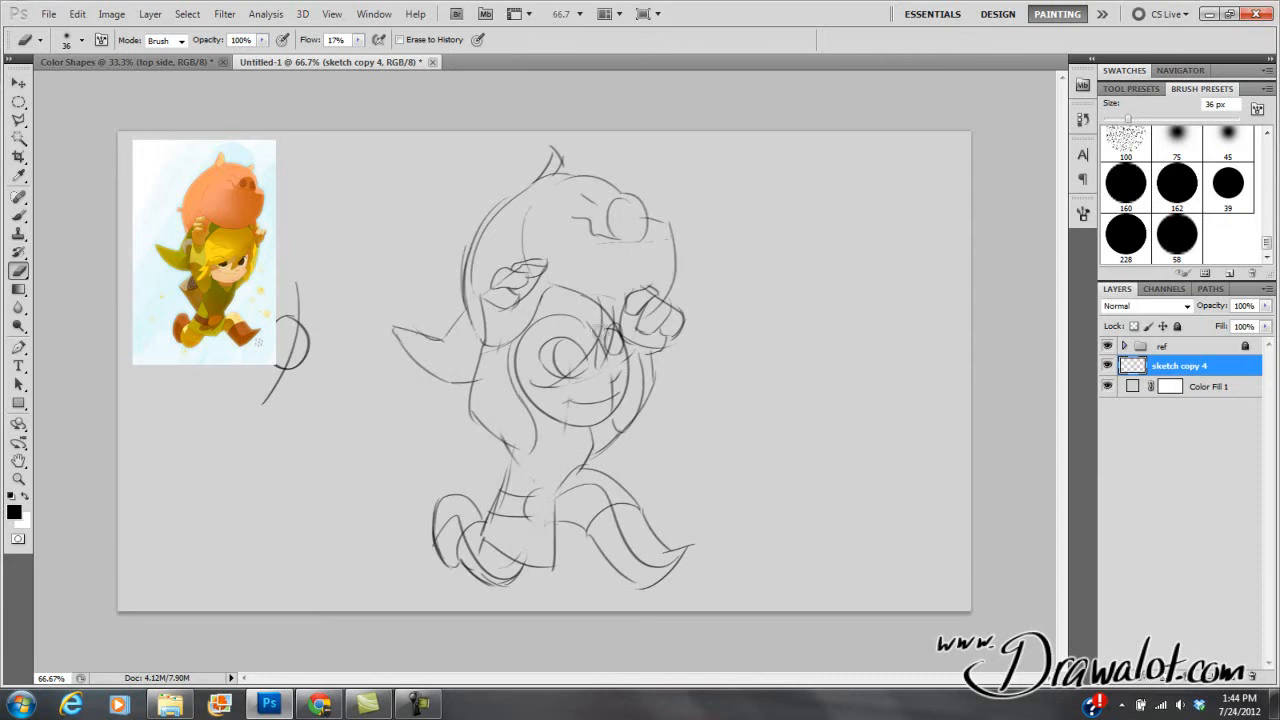
Examine the character's face at up to 300% magnification and check it against the whole sketch
{"action": "key", "text": "b"}
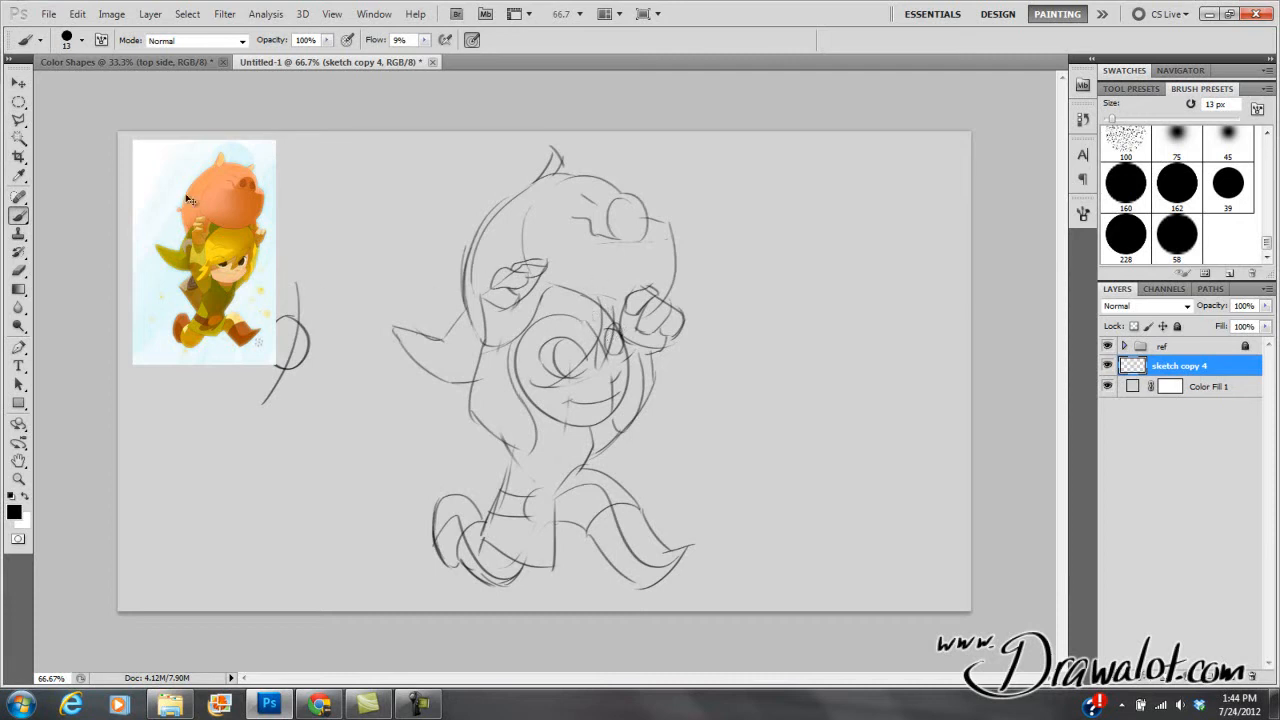
{"action": "left_click", "coordinate": [560, 392], "text": "ctrl"}
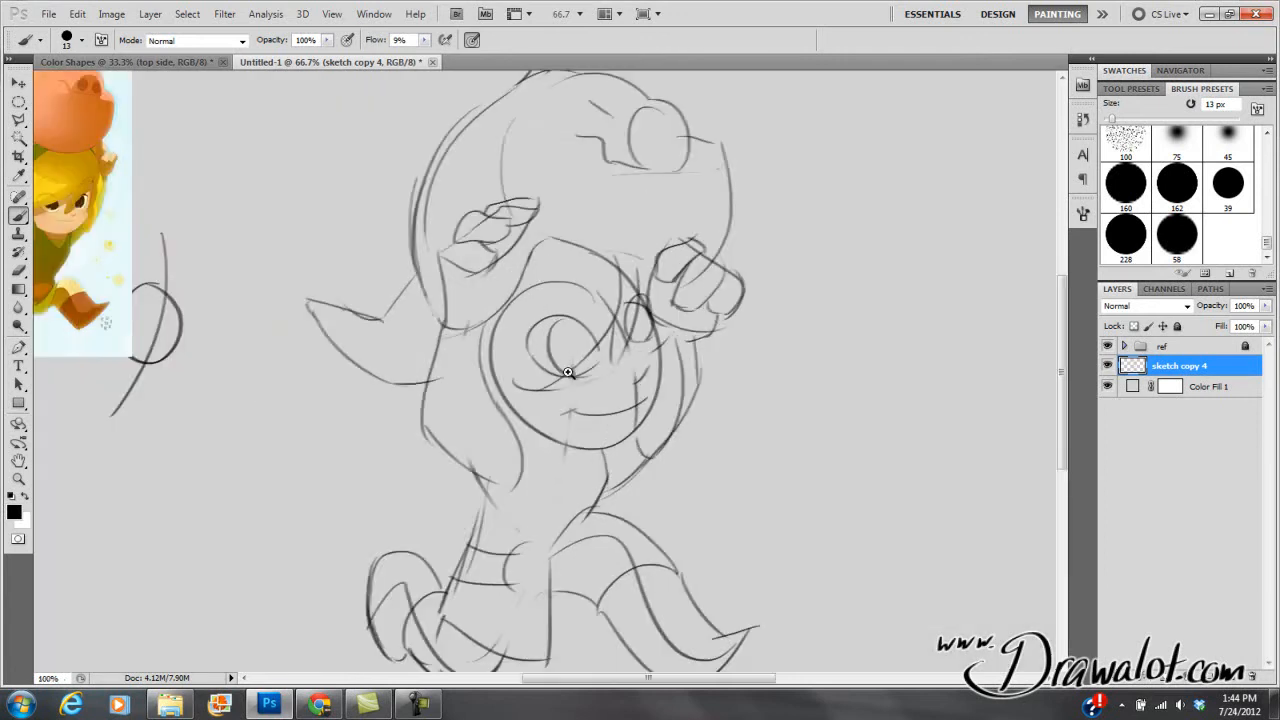
{"action": "left_click", "coordinate": [573, 364], "text": "ctrl"}
{"action": "left_click", "coordinate": [577, 361], "text": "ctrl"}
{"action": "mouse_move", "coordinate": [577, 361]}
{"action": "left_mouse_down"}
{"action": "mouse_move", "coordinate": [509, 337]}
{"action": "mouse_move", "coordinate": [820, 349]}
{"action": "mouse_move", "coordinate": [260, 383]}
{"action": "mouse_move", "coordinate": [492, 427]}
{"action": "mouse_move", "coordinate": [908, 309]}
{"action": "left_mouse_up"}
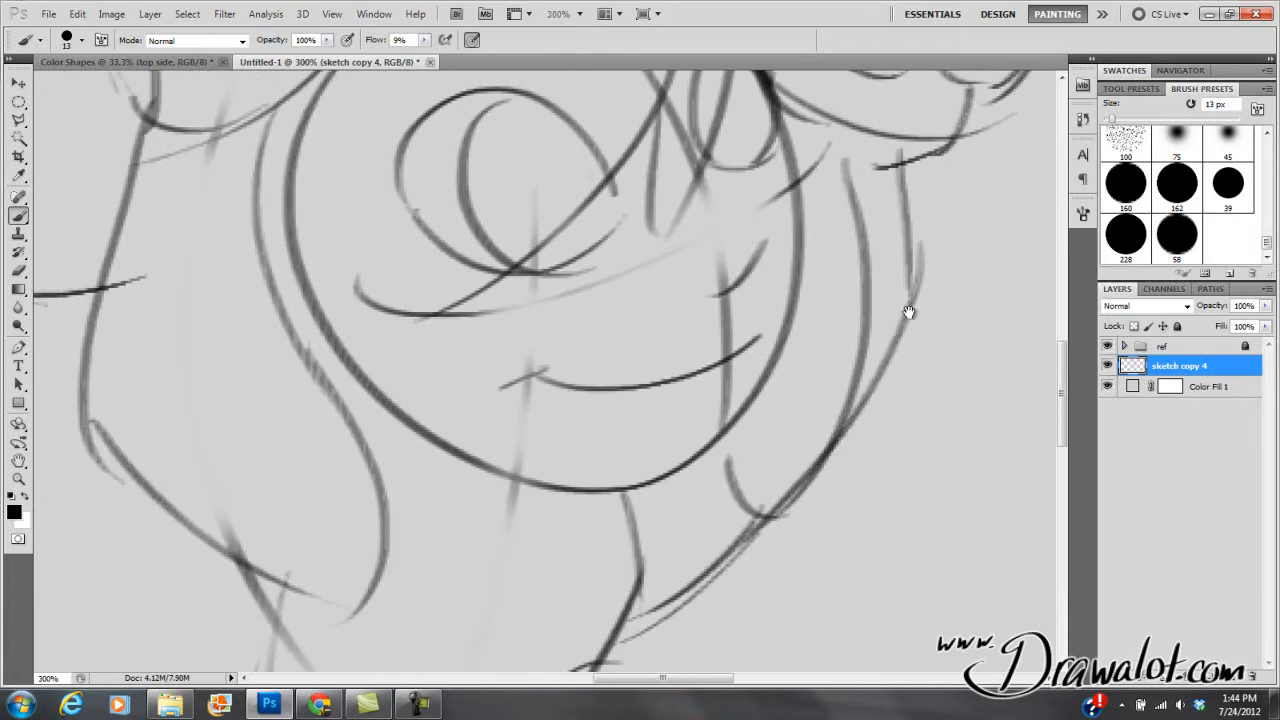
{"action": "left_click", "coordinate": [522, 357], "text": "ctrl+alt"}
{"action": "left_click", "coordinate": [533, 364], "text": "ctrl+alt"}
{"action": "left_click", "coordinate": [533, 364], "text": "ctrl+alt"}
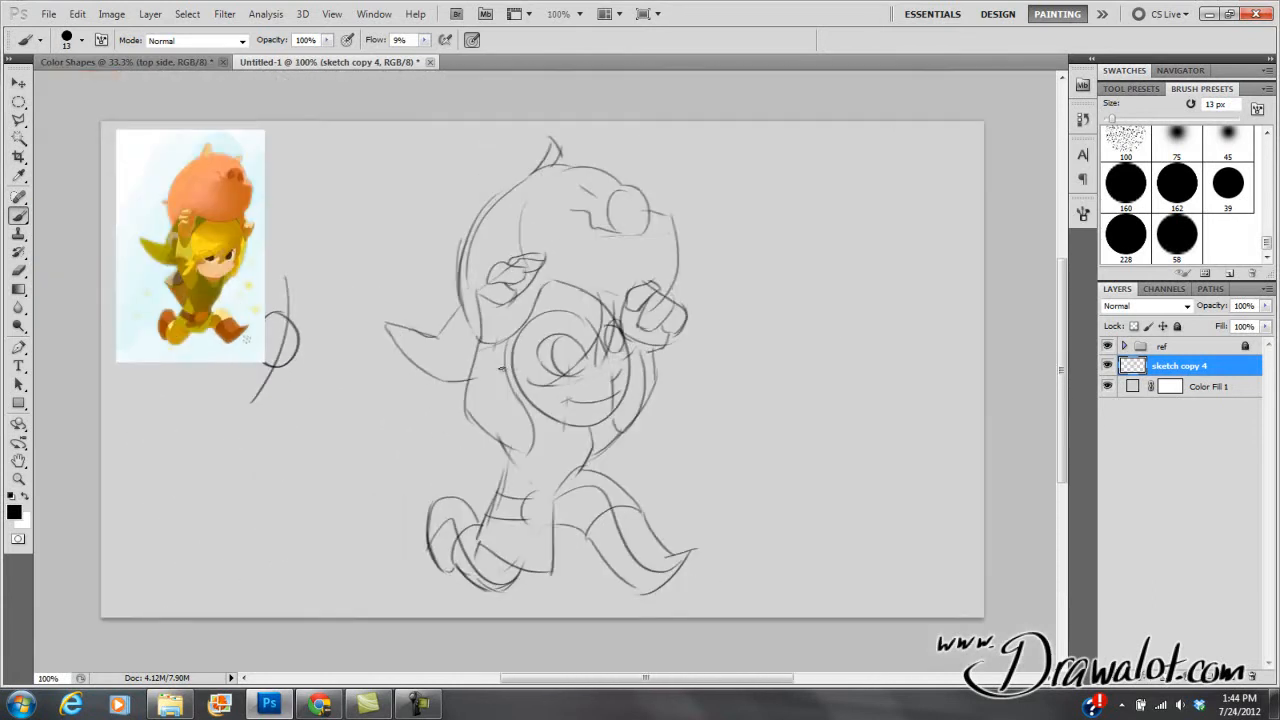
Inspect the head, cap tail and legs of the sketch using the Zoom and Hand tools
{"action": "left_click", "coordinate": [19, 462]}
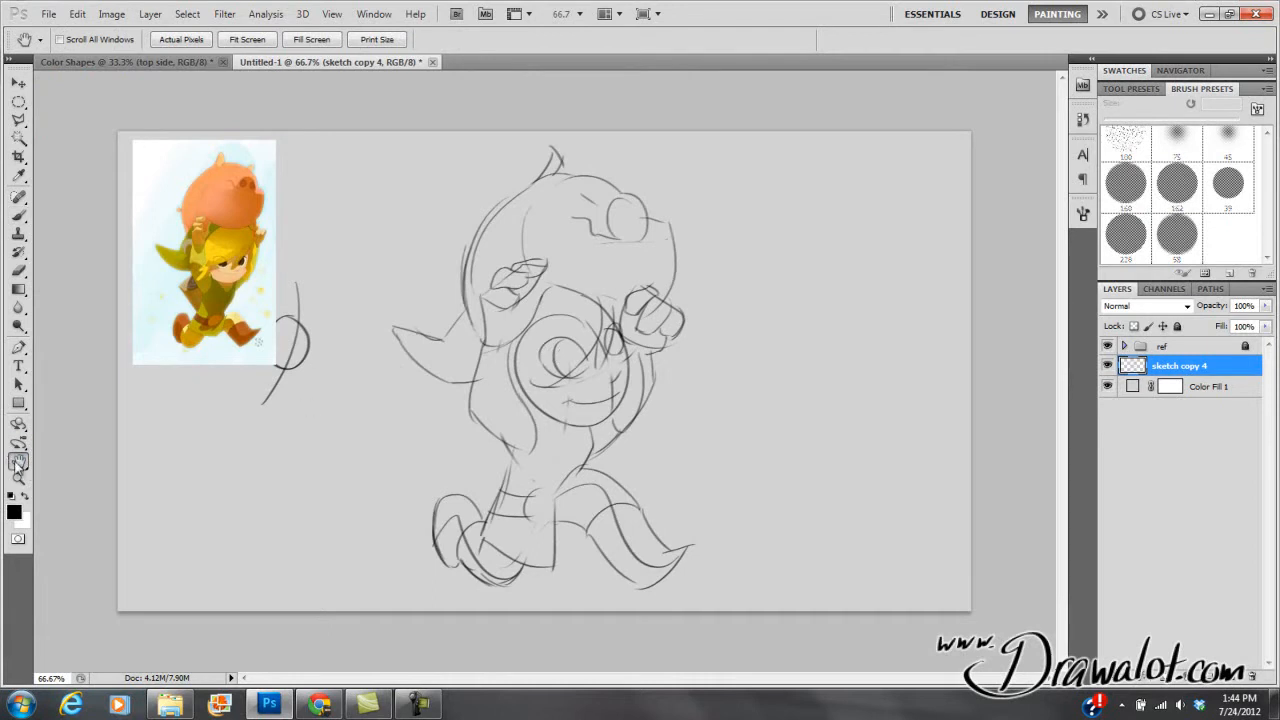
{"action": "left_click", "coordinate": [19, 479]}
{"action": "left_click", "coordinate": [603, 328]}
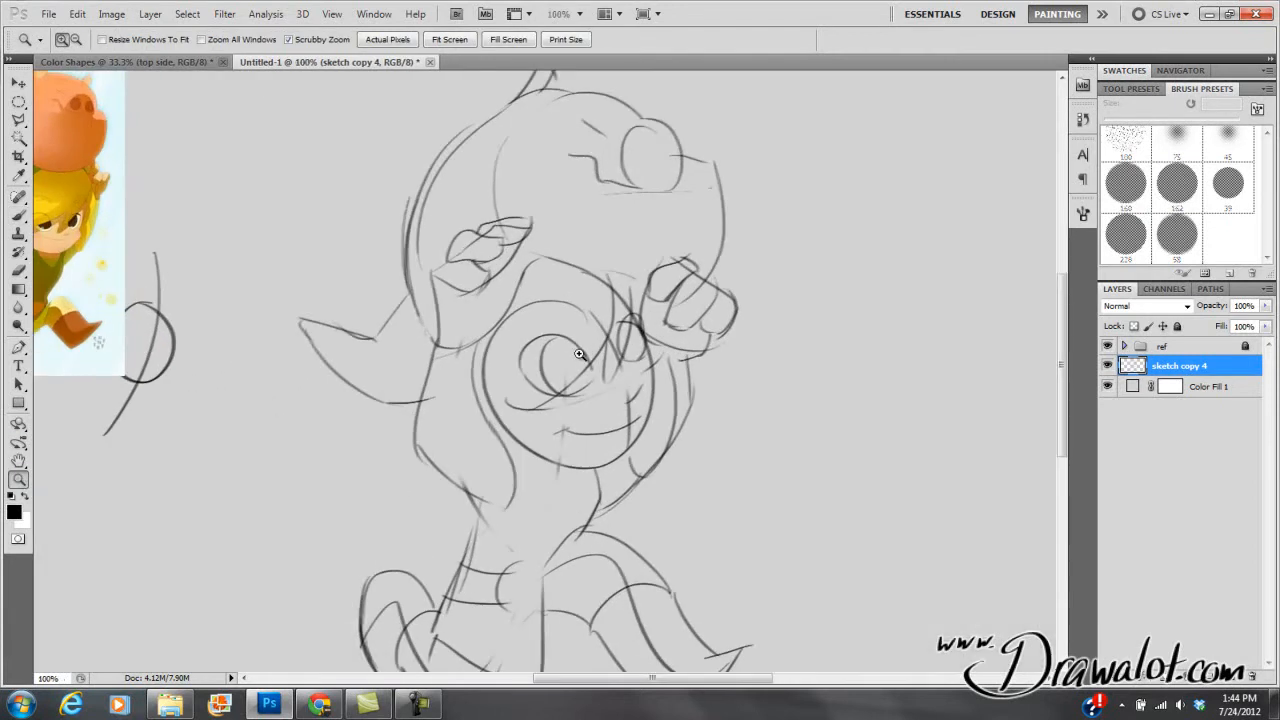
{"action": "left_click", "coordinate": [19, 461]}
{"action": "mouse_move", "coordinate": [463, 383]}
{"action": "left_mouse_down"}
{"action": "mouse_move", "coordinate": [826, 371]}
{"action": "mouse_move", "coordinate": [317, 383]}
{"action": "mouse_move", "coordinate": [678, 332]}
{"action": "left_mouse_up"}
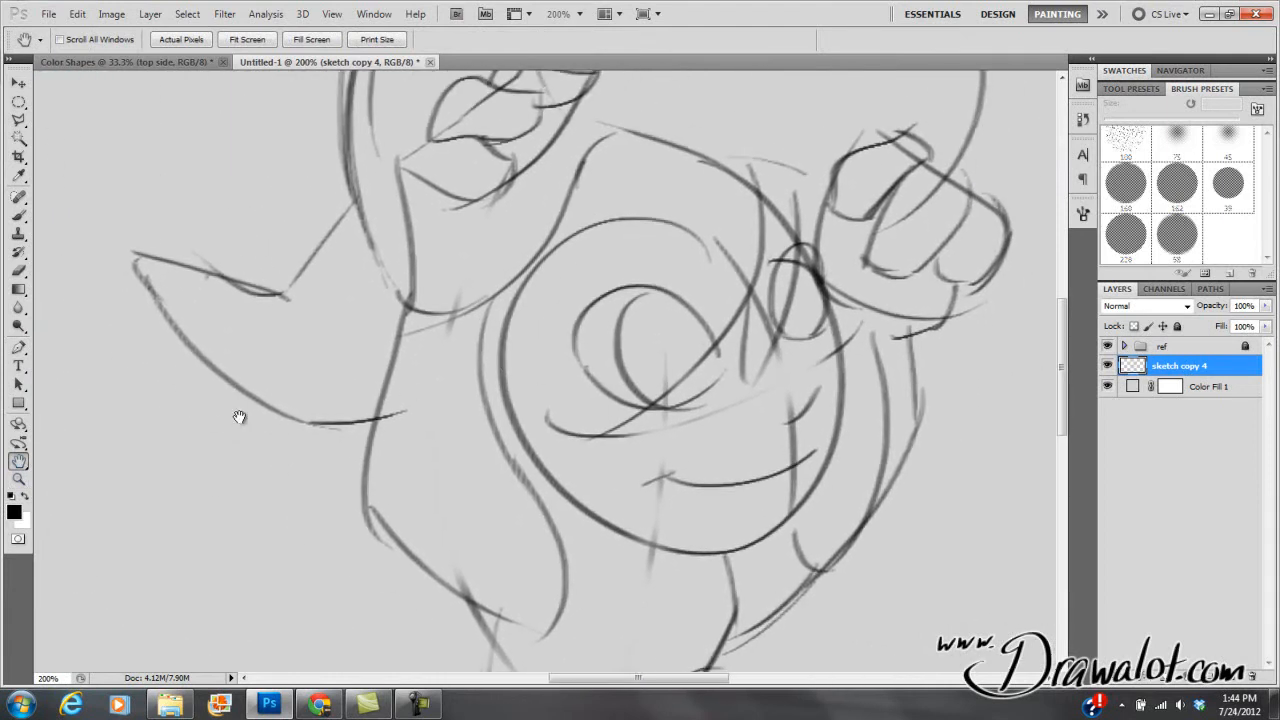
{"action": "mouse_move", "coordinate": [678, 364]}
{"action": "left_mouse_down"}
{"action": "mouse_move", "coordinate": [594, 320]}
{"action": "mouse_move", "coordinate": [627, 370]}
{"action": "mouse_move", "coordinate": [663, 349]}
{"action": "mouse_move", "coordinate": [712, 252]}
{"action": "left_mouse_up"}
{"action": "left_click", "coordinate": [627, 370], "text": "ctrl"}
{"action": "left_click", "coordinate": [624, 394], "text": "alt"}
{"action": "left_click", "coordinate": [623, 390], "text": "alt"}
{"action": "left_click_drag", "start_coordinate": [630, 434], "coordinate": [705, 276]}
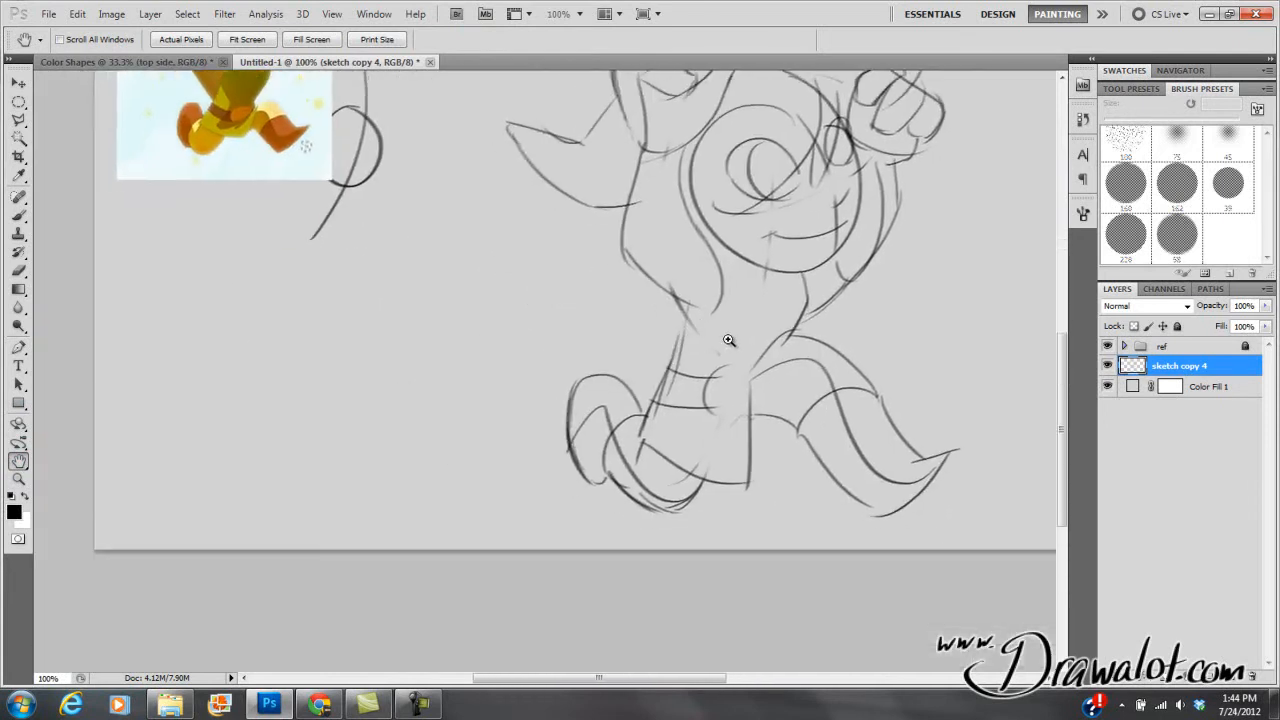
Examine the waist and torso lines at 300% and the face and raised hands at 200%
{"action": "left_click", "coordinate": [732, 340], "text": "ctrl"}
{"action": "left_click", "coordinate": [734, 338], "text": "ctrl"}
{"action": "left_click_drag", "start_coordinate": [654, 335], "coordinate": [389, 362]}
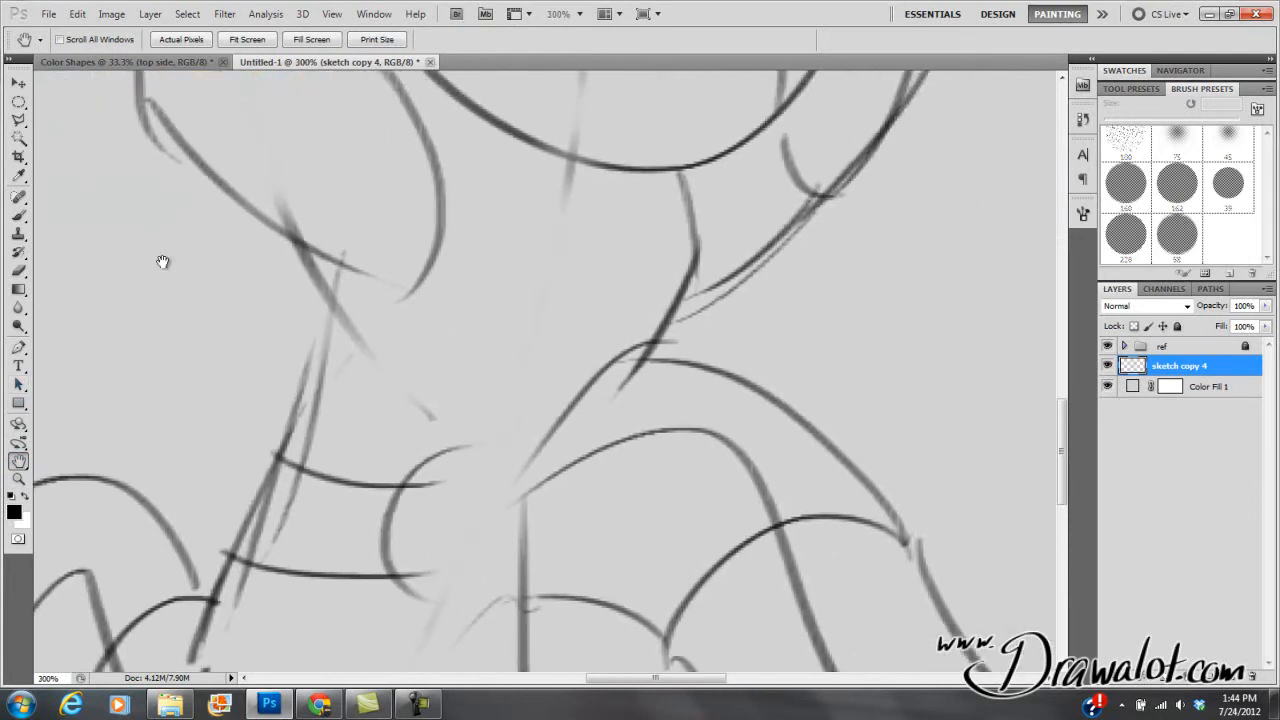
{"action": "left_click_drag", "start_coordinate": [700, 271], "coordinate": [623, 457]}
{"action": "left_click", "coordinate": [629, 382], "text": "alt"}
{"action": "left_click_drag", "start_coordinate": [629, 382], "coordinate": [661, 452]}
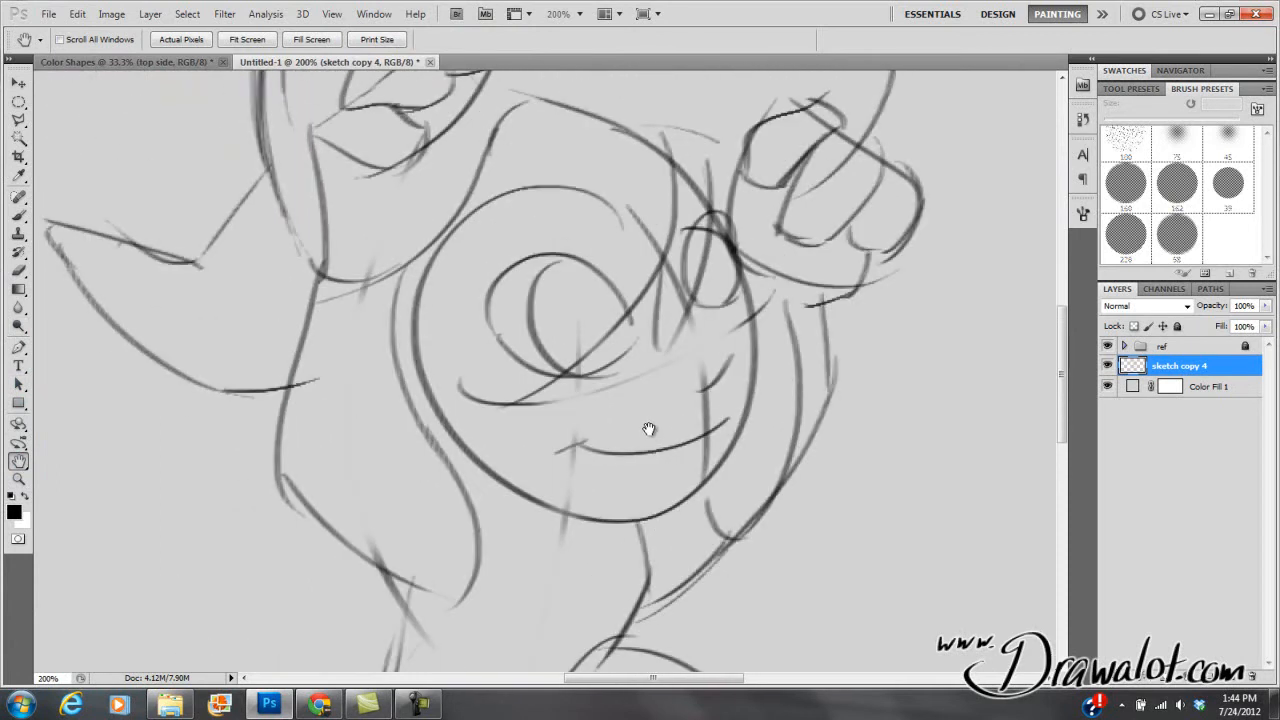
{"action": "left_click", "coordinate": [582, 350]}
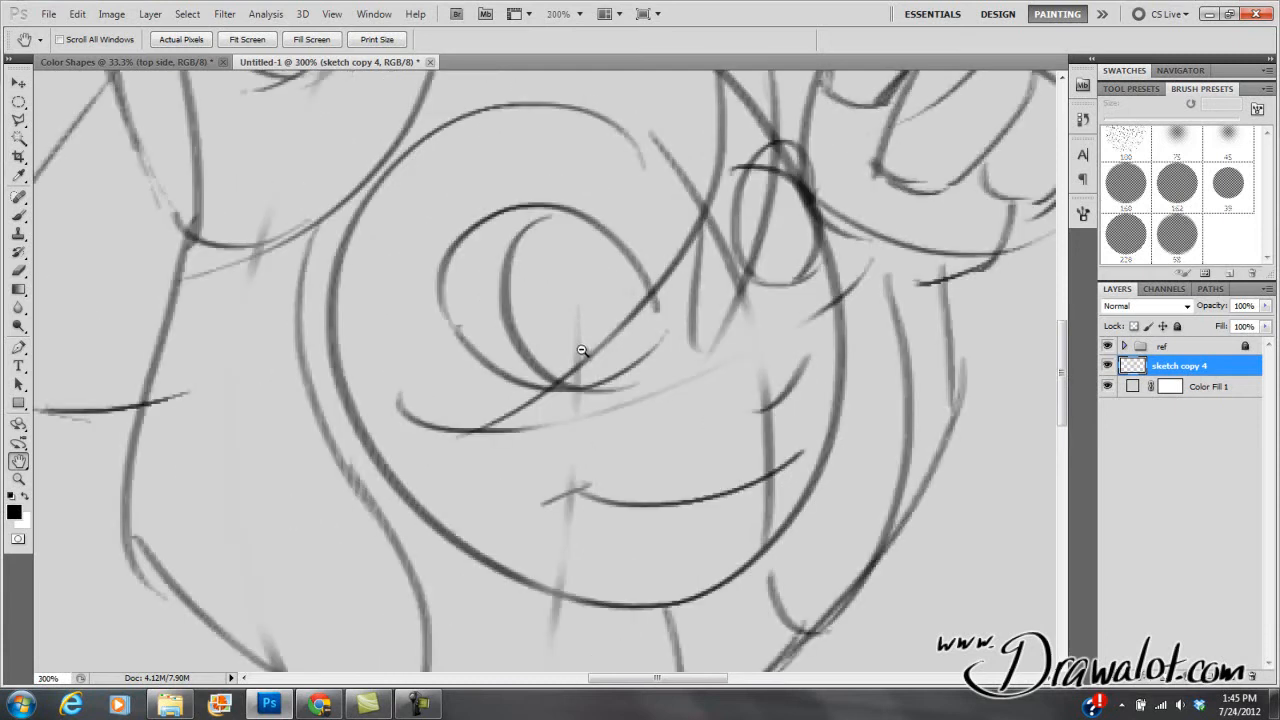
{"action": "left_click", "coordinate": [583, 357], "text": "alt"}
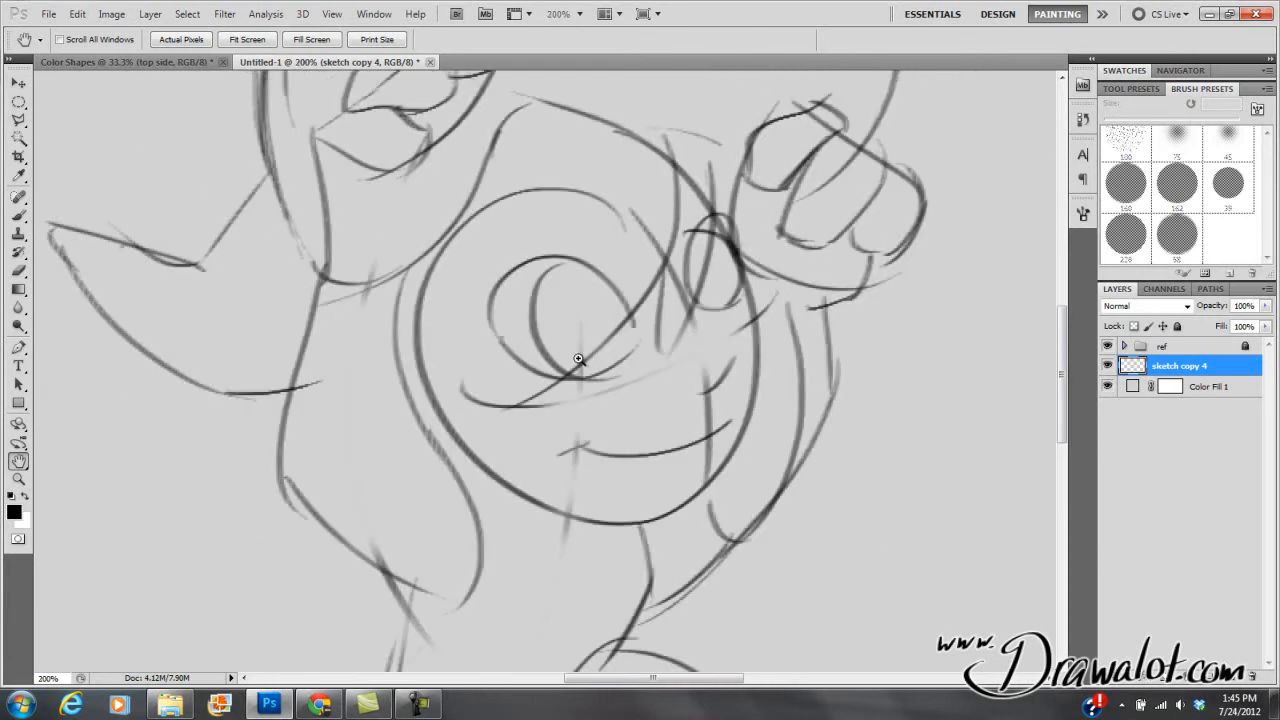
{"action": "left_click", "coordinate": [579, 359], "text": "alt"}
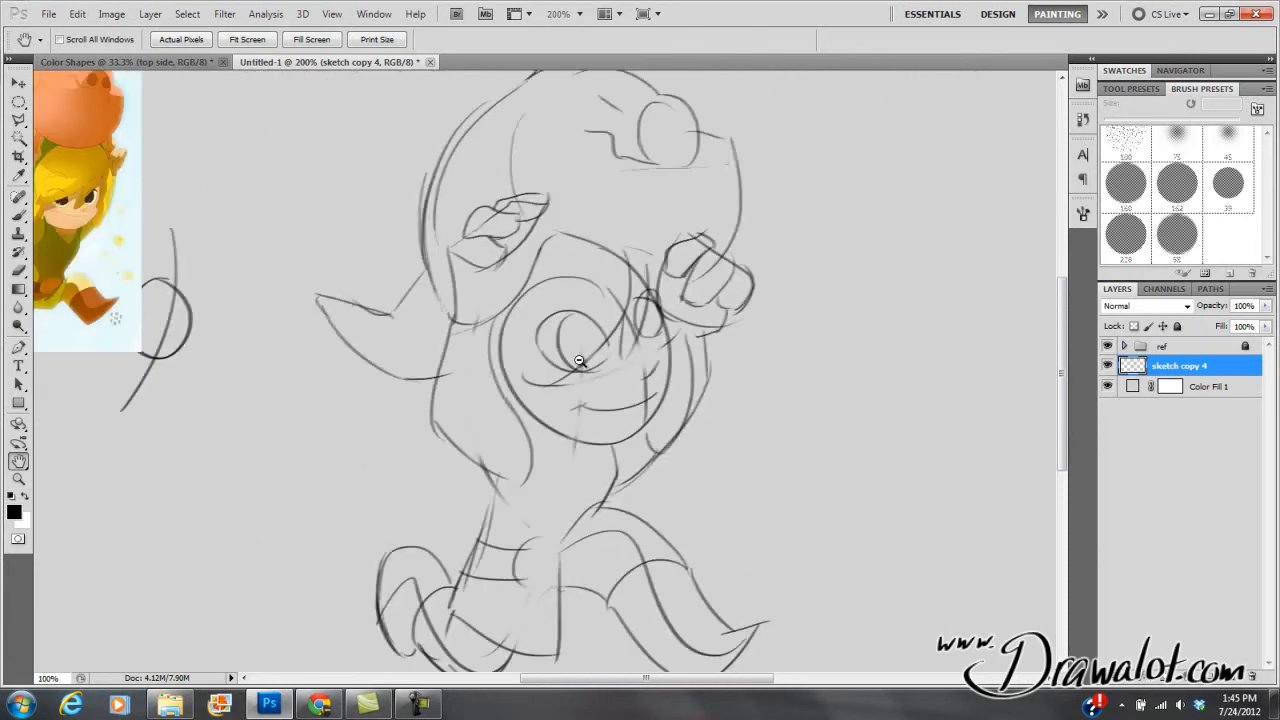
{"action": "left_click", "coordinate": [580, 362], "text": "ctrl"}
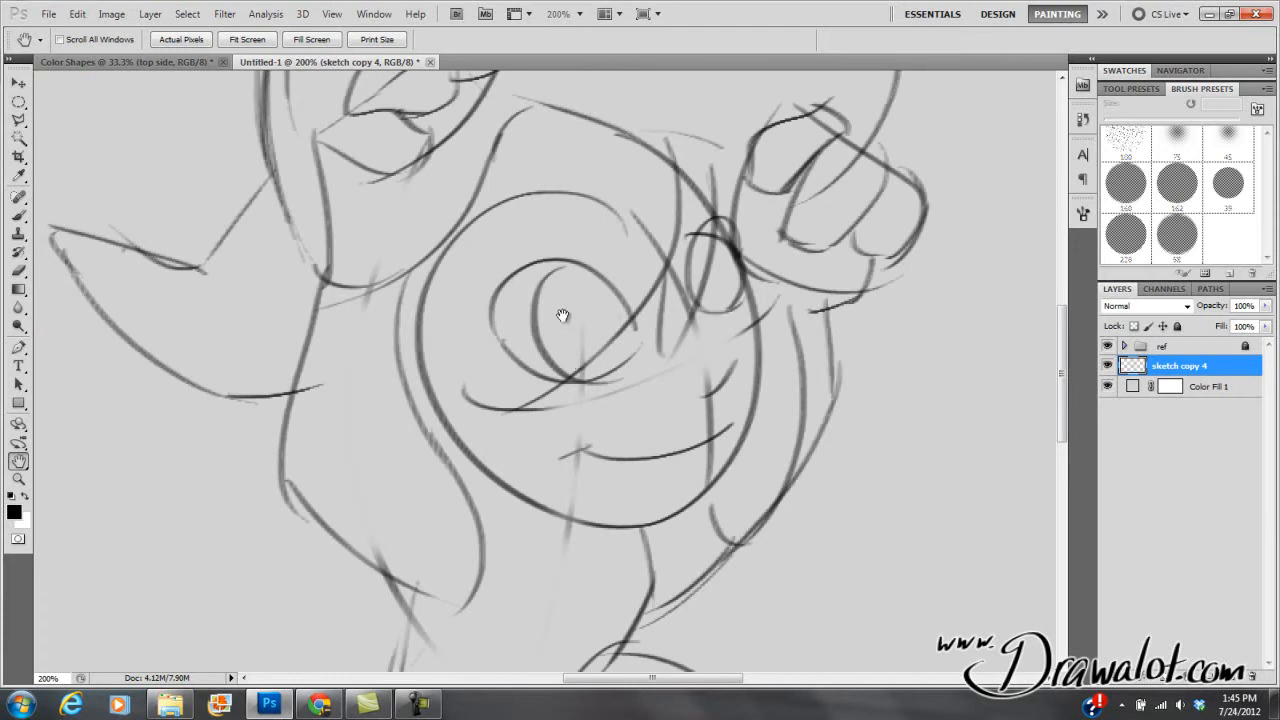
{"action": "mouse_move", "coordinate": [527, 323]}
{"action": "left_mouse_down"}
{"action": "mouse_move", "coordinate": [571, 371]}
{"action": "mouse_move", "coordinate": [357, 443]}
{"action": "mouse_move", "coordinate": [791, 305]}
{"action": "mouse_move", "coordinate": [681, 472]}
{"action": "mouse_move", "coordinate": [695, 586]}
{"action": "mouse_move", "coordinate": [667, 543]}
{"action": "mouse_move", "coordinate": [690, 323]}
{"action": "mouse_move", "coordinate": [632, 347]}
{"action": "mouse_move", "coordinate": [691, 314]}
{"action": "left_mouse_up"}
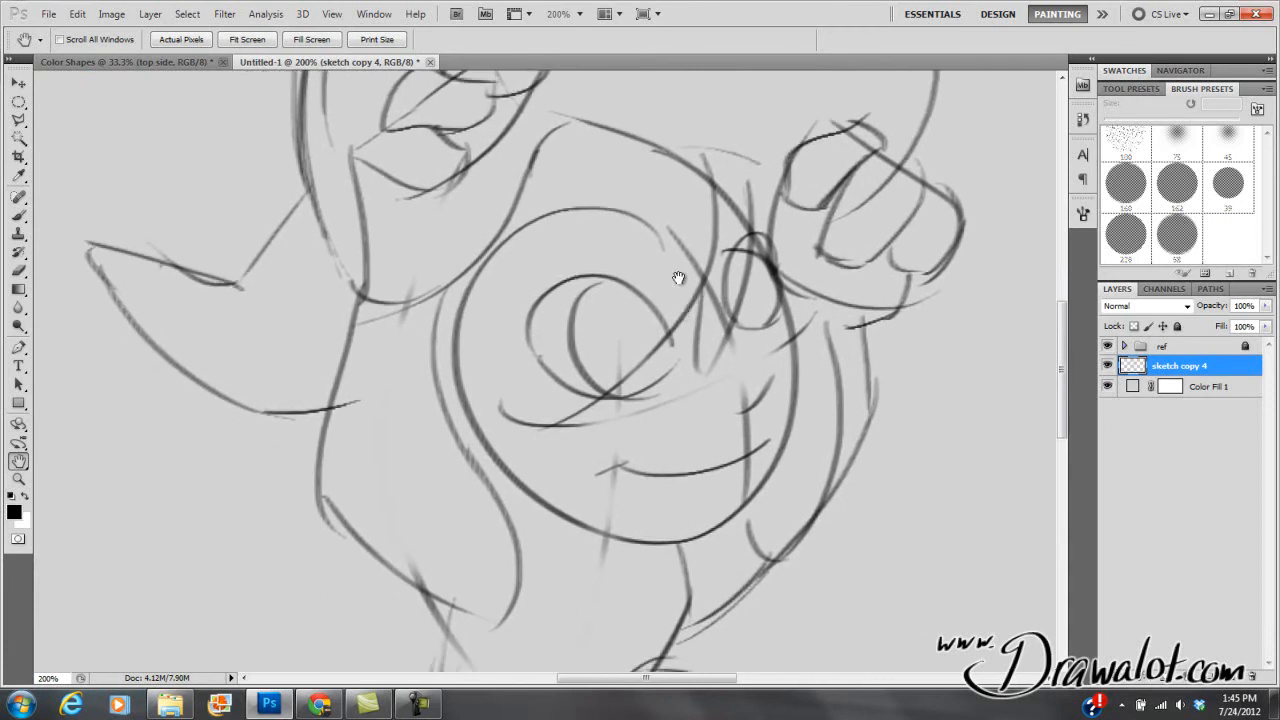
Activate the Brush tool and hide all panels so the canvas fills the workspace
{"action": "key", "text": "Tab"}
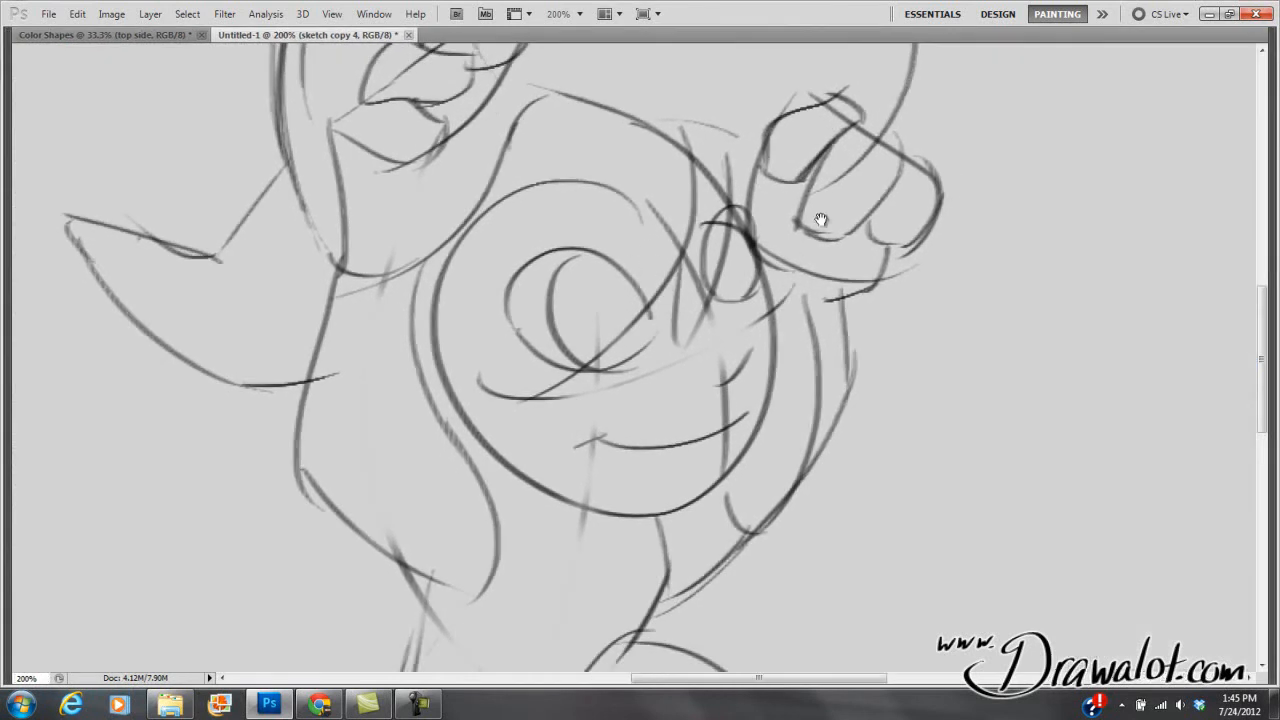
{"action": "key", "text": "Tab"}
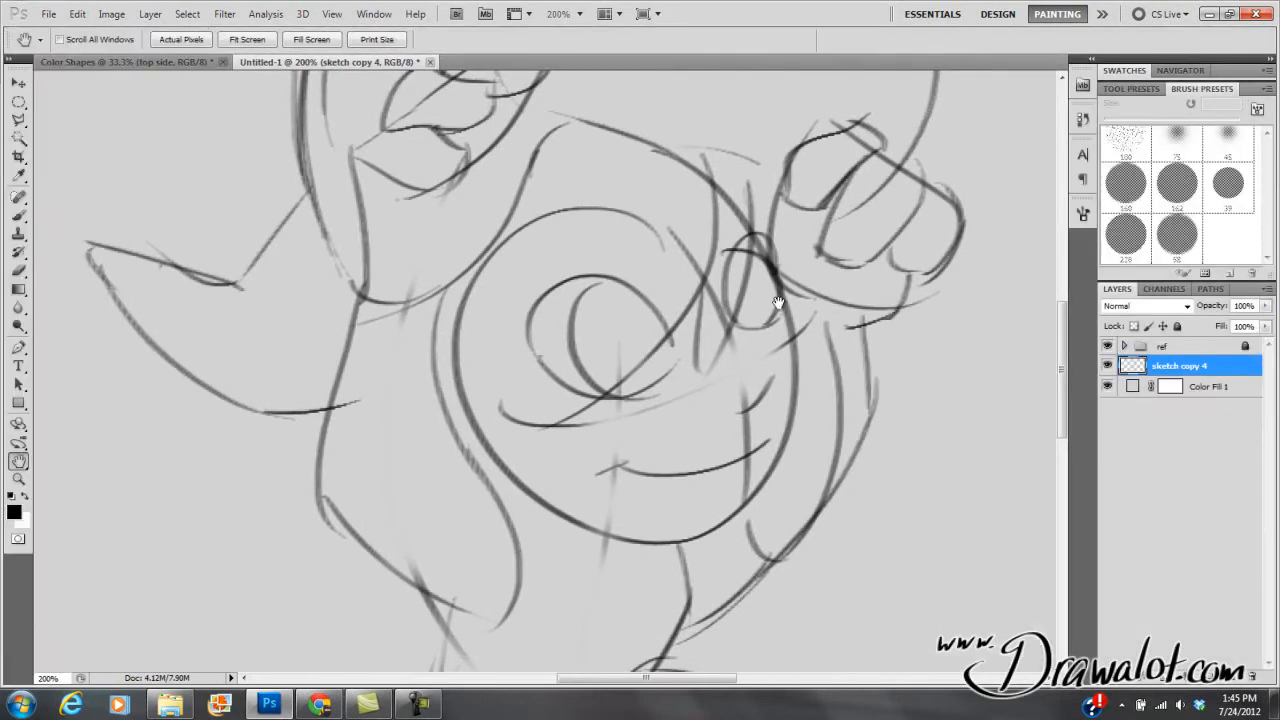
{"action": "key", "text": "b"}
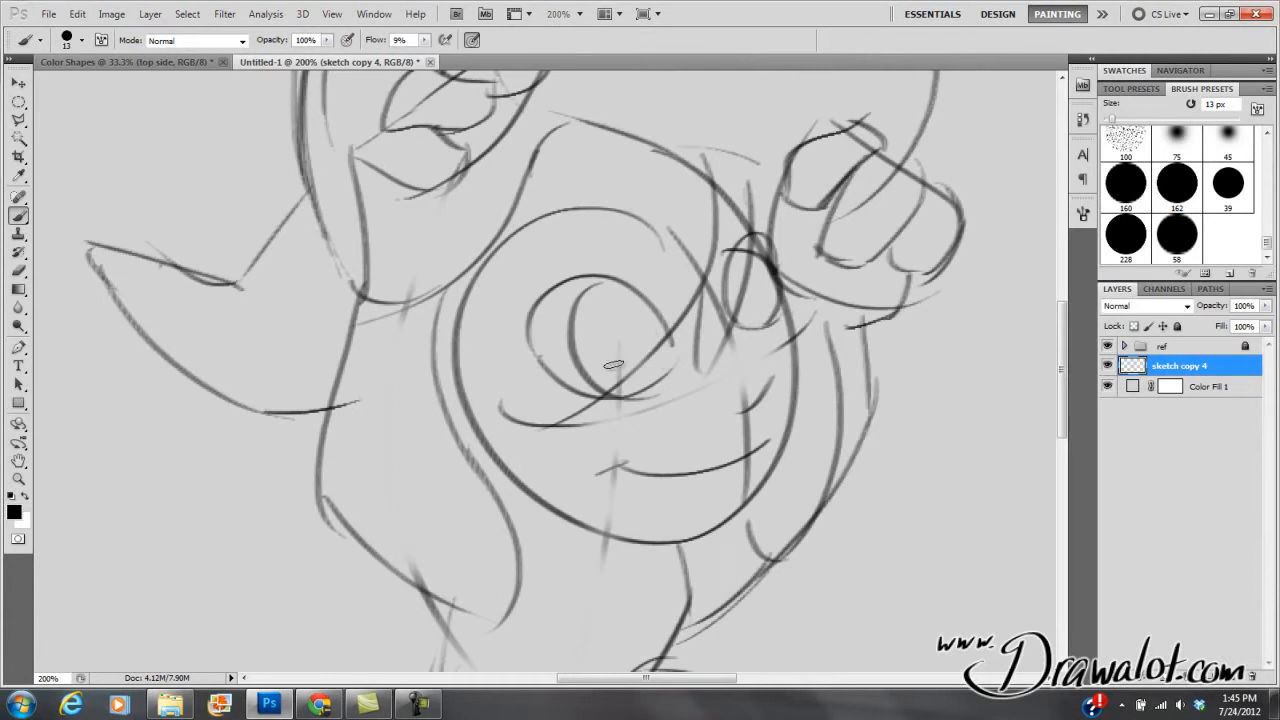
{"action": "key", "text": "Tab"}
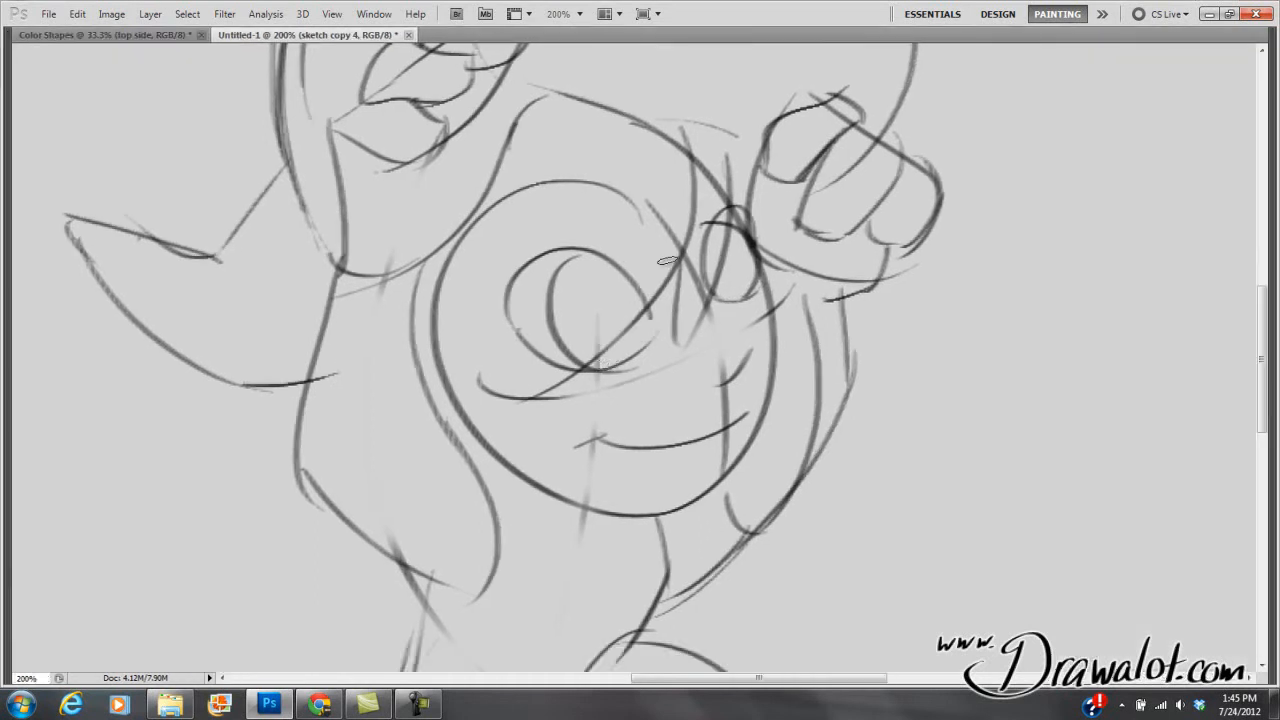
{"action": "mouse_move", "coordinate": [782, 351]}
{"action": "left_mouse_down"}
{"action": "mouse_move", "coordinate": [811, 220]}
{"action": "mouse_move", "coordinate": [871, 206]}
{"action": "left_mouse_up"}
{"action": "left_click_drag", "start_coordinate": [769, 329], "coordinate": [719, 265]}
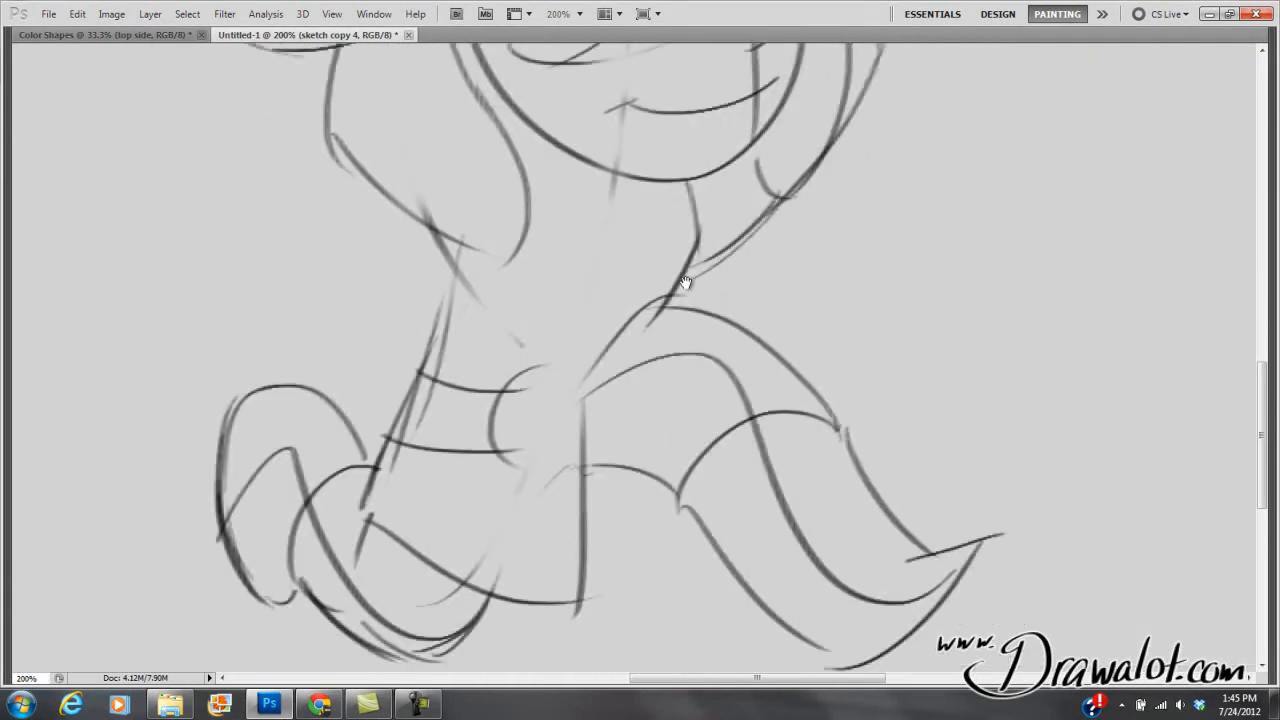
{"action": "left_click_drag", "start_coordinate": [663, 297], "coordinate": [711, 237]}
Fade out the vertical guideline crossing the mouth's far end and darken the short cheek mark above it
{"action": "mouse_move", "coordinate": [340, 398]}
{"action": "left_mouse_down"}
{"action": "mouse_move", "coordinate": [305, 440]}
{"action": "mouse_move", "coordinate": [305, 415]}
{"action": "mouse_move", "coordinate": [285, 440]}
{"action": "left_mouse_up"}
{"action": "mouse_move", "coordinate": [368, 460]}
{"action": "left_mouse_down"}
{"action": "mouse_move", "coordinate": [425, 547]}
{"action": "mouse_move", "coordinate": [477, 553]}
{"action": "mouse_move", "coordinate": [415, 536]}
{"action": "mouse_move", "coordinate": [370, 472]}
{"action": "mouse_move", "coordinate": [390, 518]}
{"action": "mouse_move", "coordinate": [393, 455]}
{"action": "left_mouse_up"}
{"action": "mouse_move", "coordinate": [858, 417]}
{"action": "left_mouse_down"}
{"action": "mouse_move", "coordinate": [839, 462]}
{"action": "mouse_move", "coordinate": [857, 502]}
{"action": "mouse_move", "coordinate": [896, 493]}
{"action": "mouse_move", "coordinate": [896, 520]}
{"action": "mouse_move", "coordinate": [934, 538]}
{"action": "mouse_move", "coordinate": [877, 519]}
{"action": "mouse_move", "coordinate": [777, 320]}
{"action": "mouse_move", "coordinate": [726, 314]}
{"action": "mouse_move", "coordinate": [735, 302]}
{"action": "mouse_move", "coordinate": [715, 299]}
{"action": "mouse_move", "coordinate": [665, 323]}
{"action": "mouse_move", "coordinate": [723, 480]}
{"action": "left_mouse_up"}
{"action": "key", "text": "space"}
{"action": "mouse_move", "coordinate": [676, 392]}
{"action": "left_mouse_down"}
{"action": "mouse_move", "coordinate": [726, 443]}
{"action": "mouse_move", "coordinate": [681, 437]}
{"action": "left_mouse_up"}
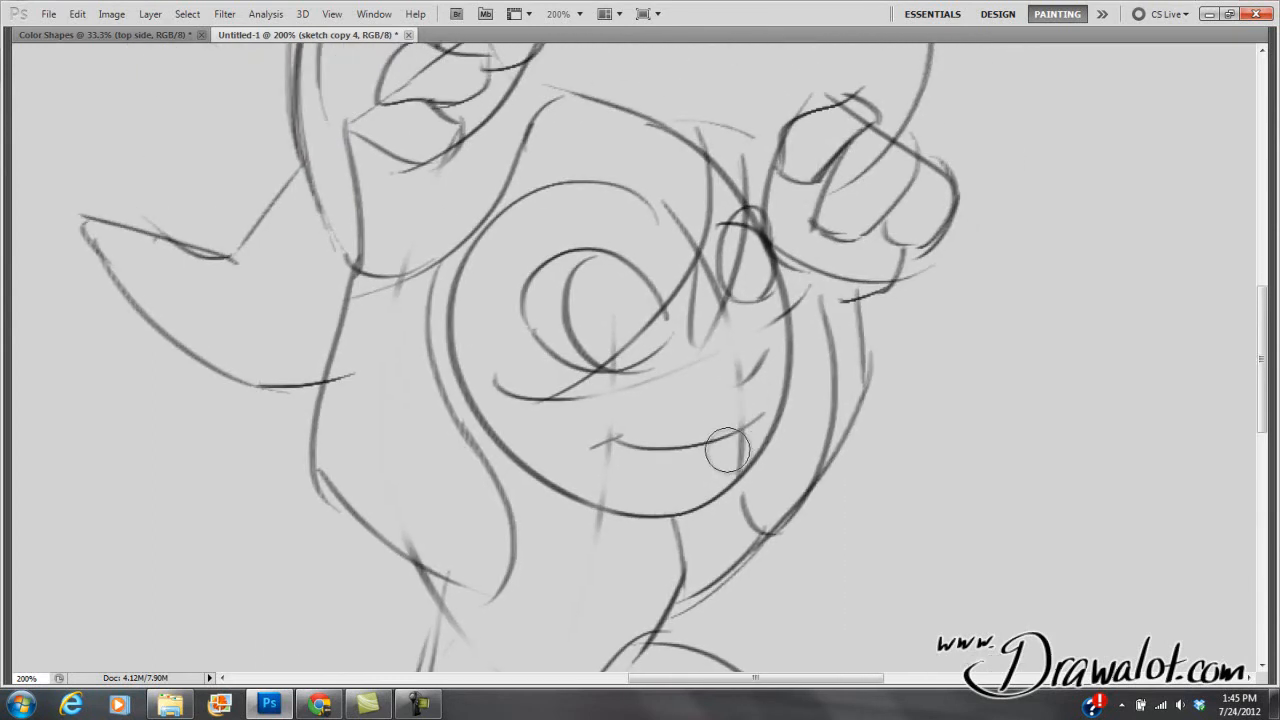
{"action": "key", "text": "space"}
{"action": "left_click_drag", "start_coordinate": [732, 313], "coordinate": [702, 401]}
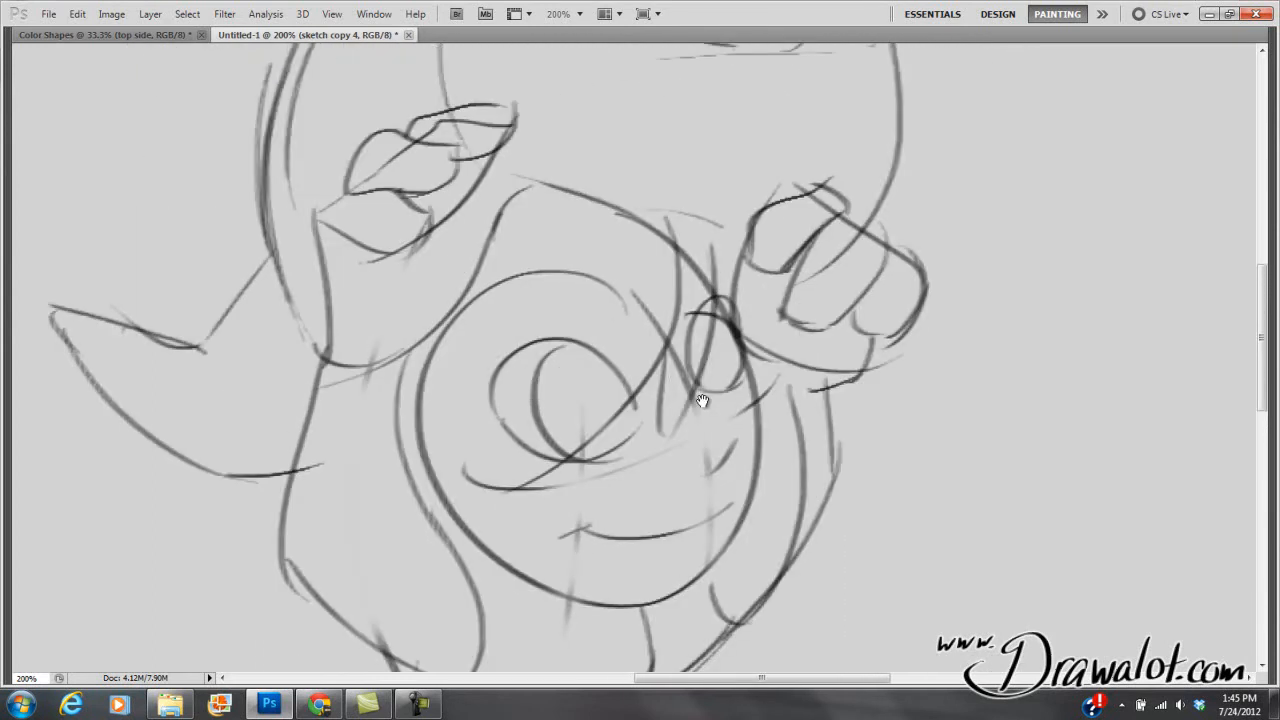
{"action": "mouse_move", "coordinate": [667, 251]}
{"action": "left_mouse_down"}
{"action": "mouse_move", "coordinate": [664, 371]}
{"action": "mouse_move", "coordinate": [668, 359]}
{"action": "left_mouse_up"}
{"action": "mouse_move", "coordinate": [697, 425]}
{"action": "left_mouse_down"}
{"action": "mouse_move", "coordinate": [717, 261]}
{"action": "mouse_move", "coordinate": [671, 374]}
{"action": "mouse_move", "coordinate": [689, 354]}
{"action": "left_mouse_up"}
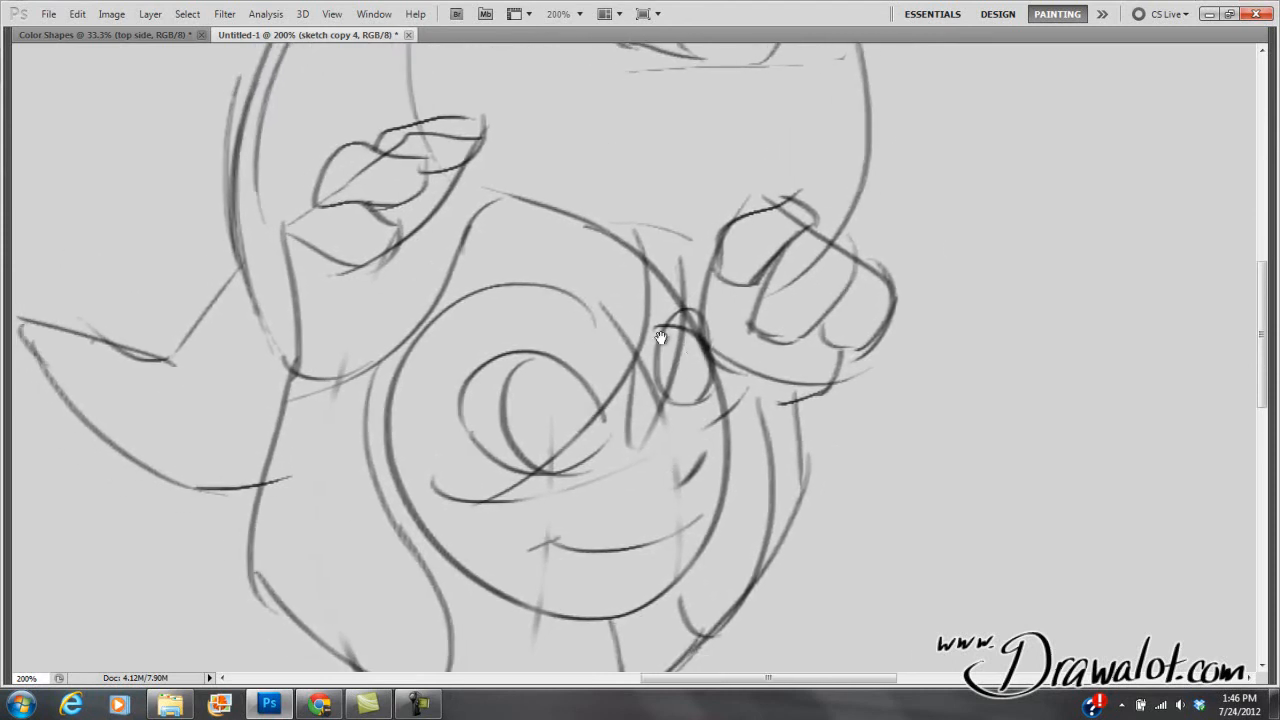
Redraw the inner edge of the raised arm beside the face with a thicker line down to the head outline
{"action": "left_click_drag", "start_coordinate": [594, 294], "coordinate": [651, 329]}
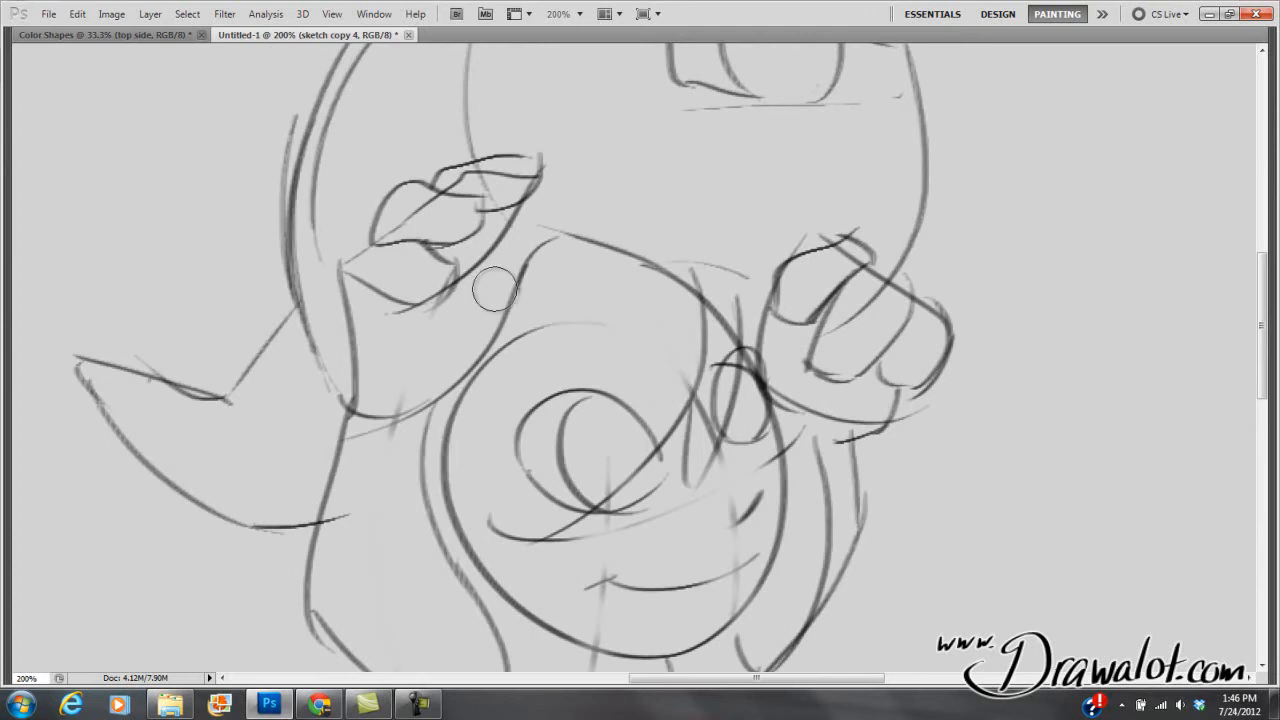
{"action": "mouse_move", "coordinate": [529, 269]}
{"action": "left_mouse_down"}
{"action": "mouse_move", "coordinate": [549, 240]}
{"action": "mouse_move", "coordinate": [492, 266]}
{"action": "mouse_move", "coordinate": [524, 240]}
{"action": "mouse_move", "coordinate": [565, 250]}
{"action": "mouse_move", "coordinate": [486, 370]}
{"action": "mouse_move", "coordinate": [546, 278]}
{"action": "mouse_move", "coordinate": [476, 322]}
{"action": "mouse_move", "coordinate": [530, 255]}
{"action": "mouse_move", "coordinate": [479, 330]}
{"action": "left_mouse_up"}
{"action": "key", "text": "b"}
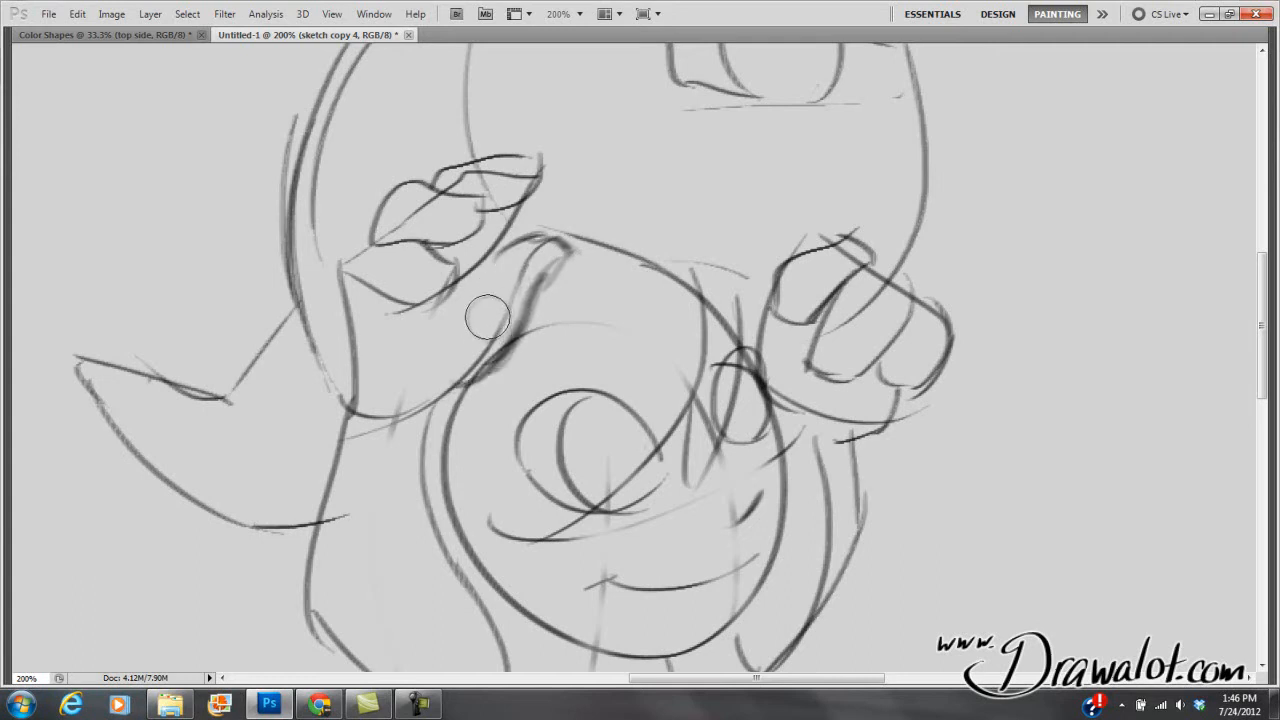
{"action": "left_click", "coordinate": [595, 342], "text": "alt"}
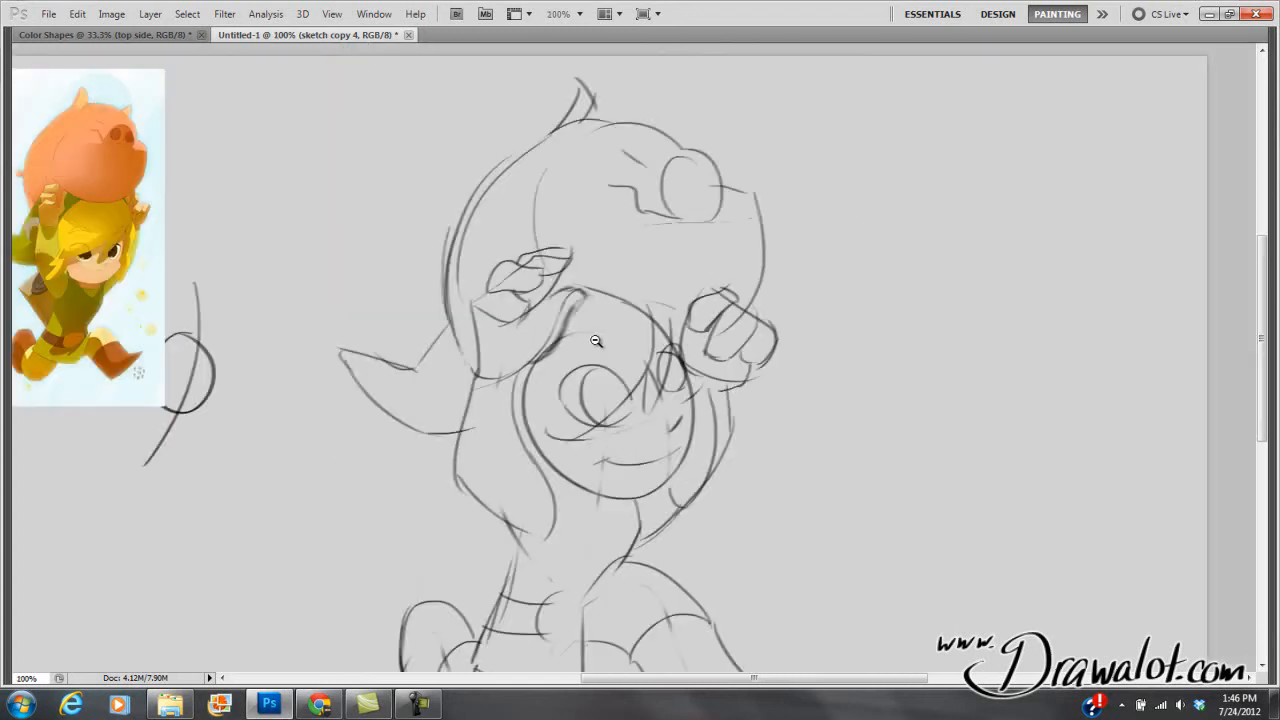
{"action": "left_click", "coordinate": [593, 314], "text": "alt"}
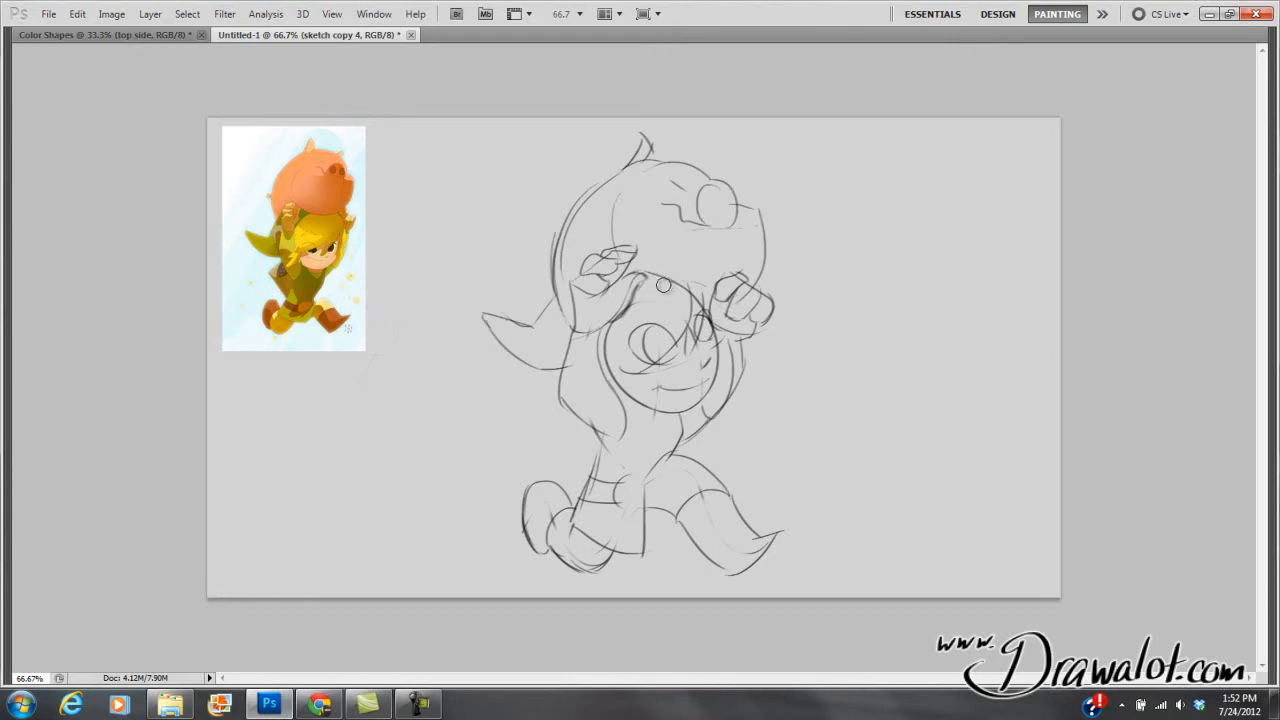
Bring back the hidden panels and resample the image to a resolution of 300 pixels/inch
{"action": "key", "text": "Tab"}
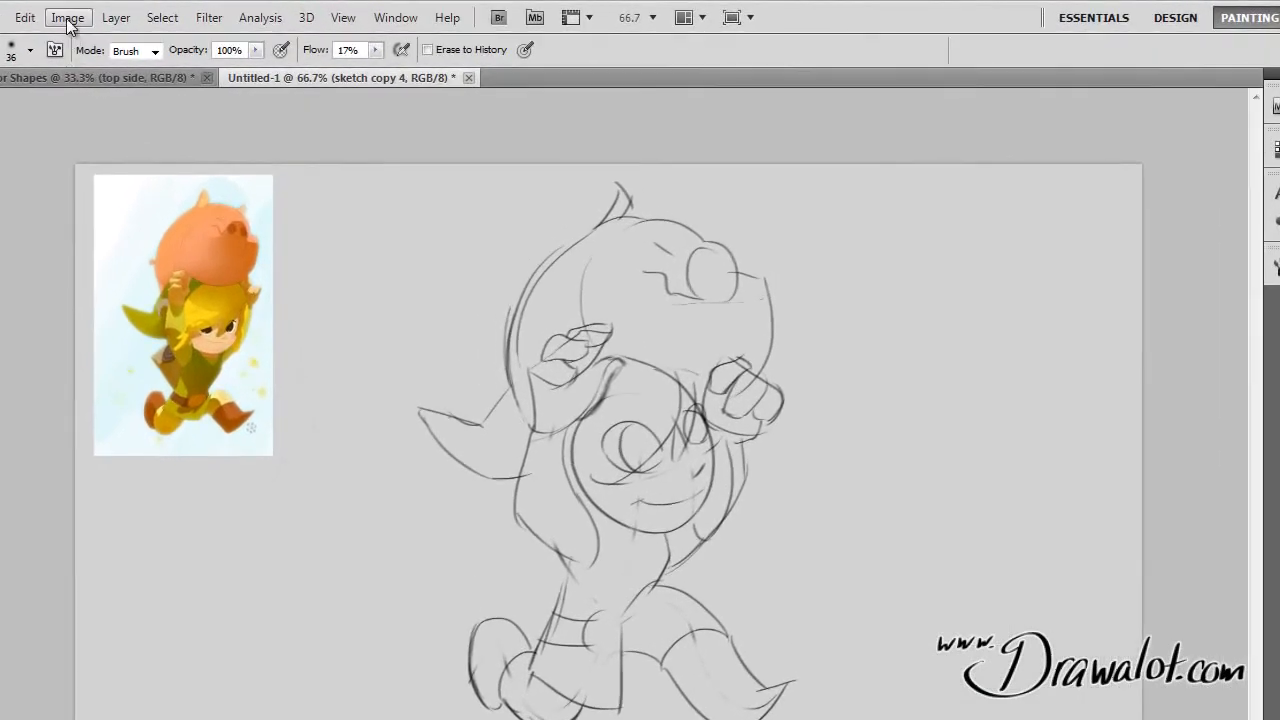
{"action": "left_click", "coordinate": [111, 14]}
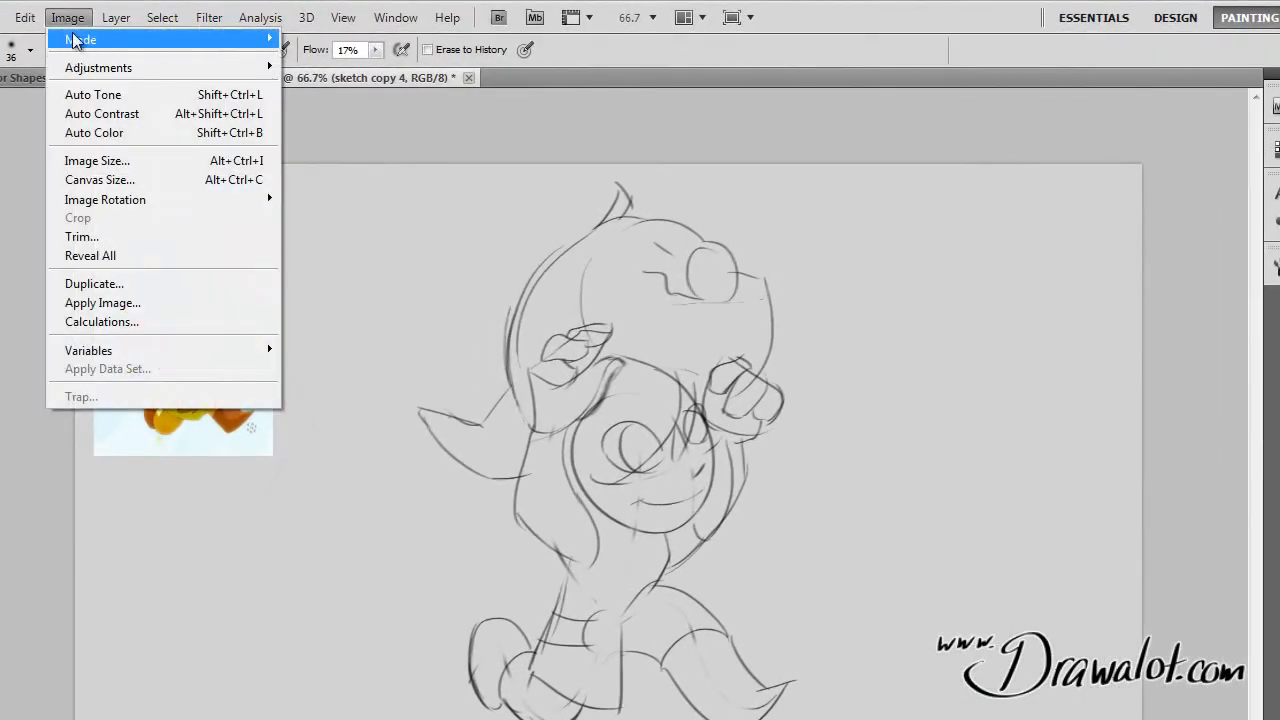
{"action": "left_click", "coordinate": [70, 19]}
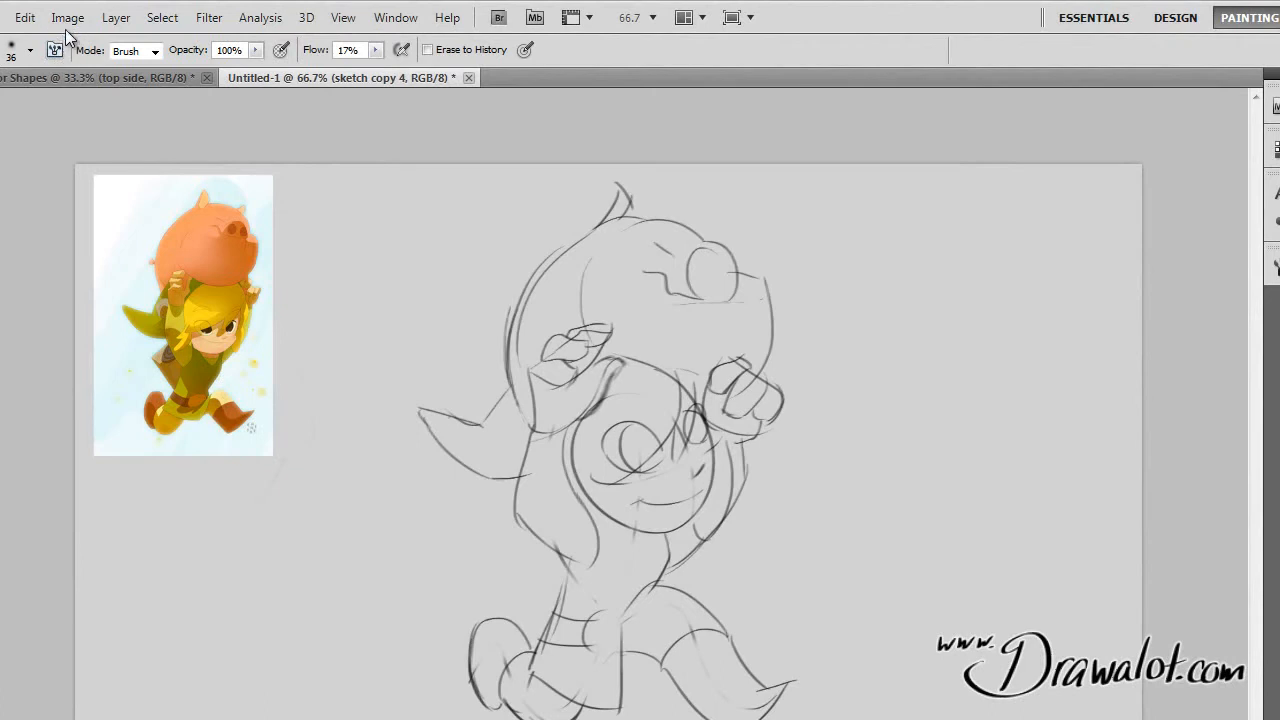
{"action": "left_click", "coordinate": [68, 19]}
{"action": "left_click", "coordinate": [91, 159]}
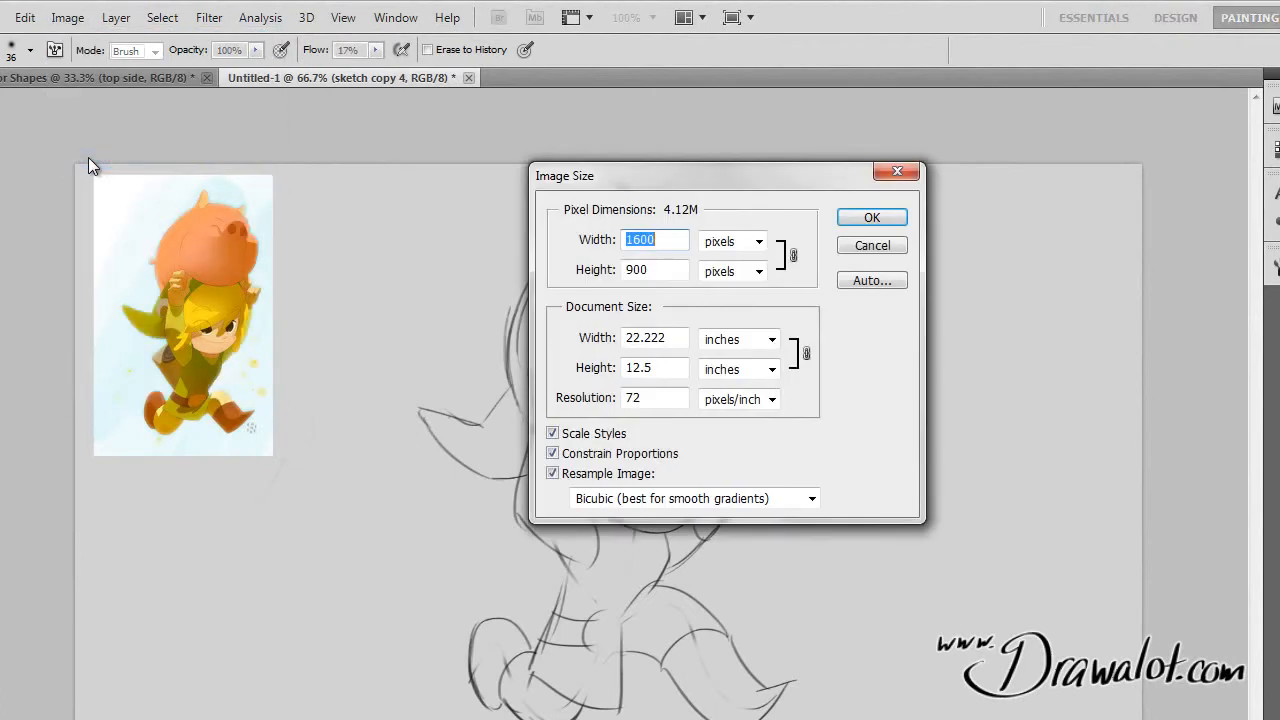
{"action": "double_click", "coordinate": [657, 397]}
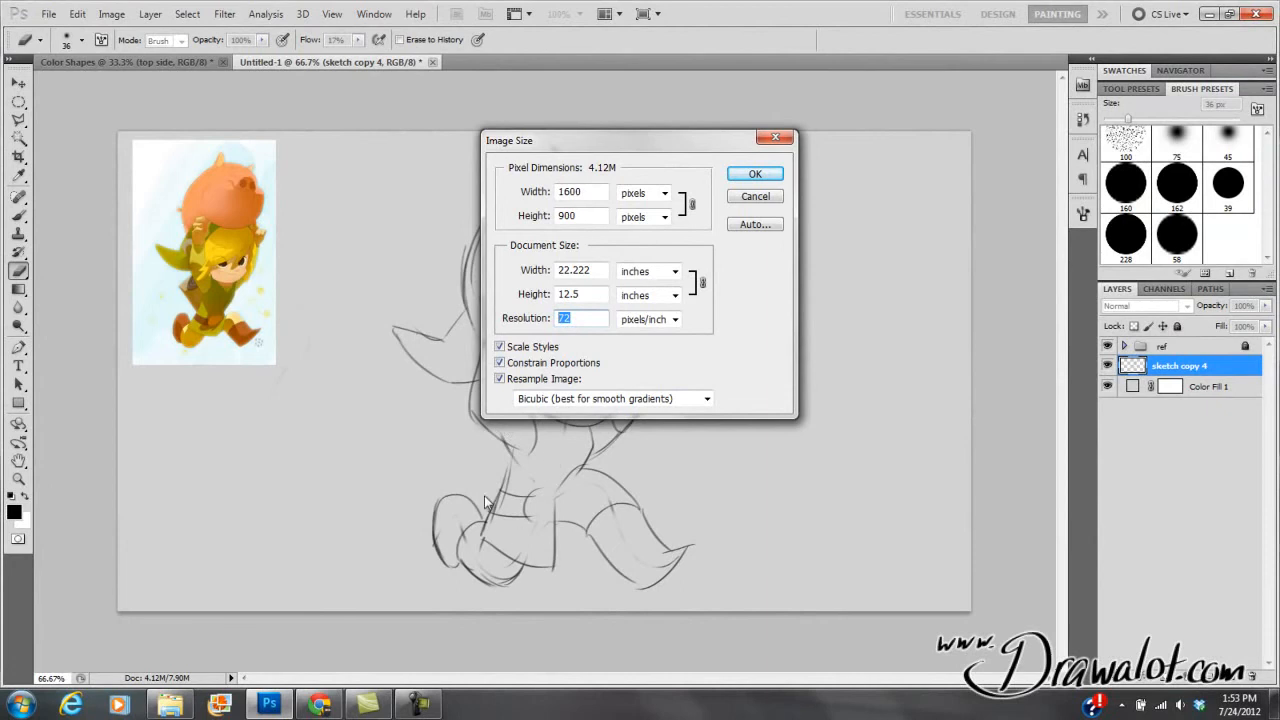
{"action": "type", "text": "300"}
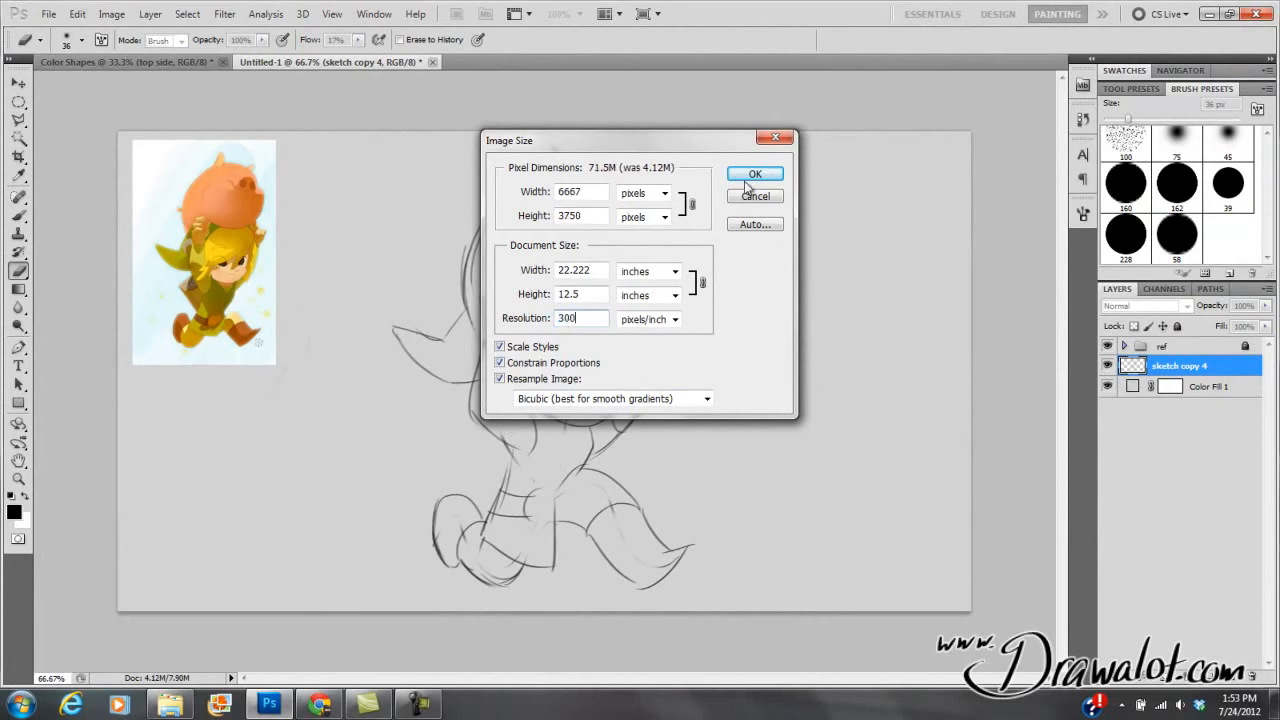
{"action": "left_click", "coordinate": [754, 175]}
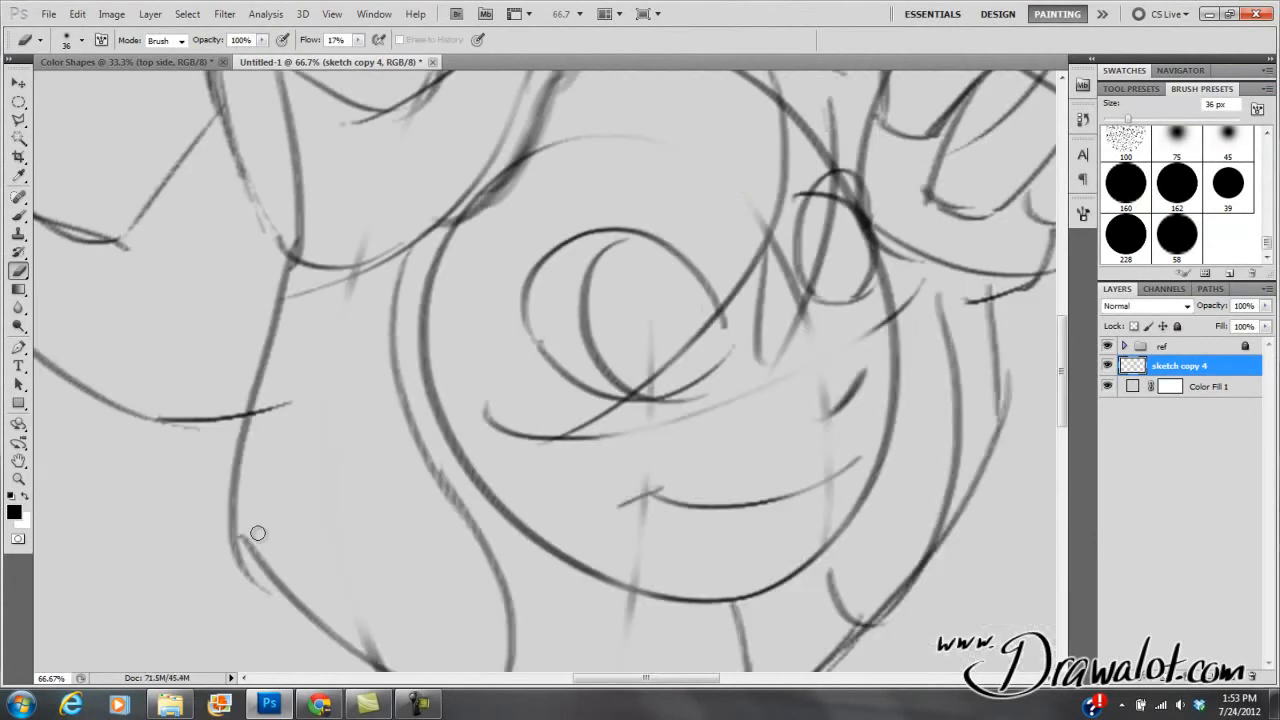
View the enlarged sketch at 25% and examine its resolution and pixel dimensions in the Image Size settings
{"action": "left_click", "coordinate": [526, 345], "text": "alt"}
{"action": "left_click", "coordinate": [556, 322], "text": "alt"}
{"action": "left_click", "coordinate": [571, 306], "text": "alt"}
{"action": "mouse_move", "coordinate": [550, 330]}
{"action": "left_mouse_down"}
{"action": "mouse_move", "coordinate": [543, 341]}
{"action": "mouse_move", "coordinate": [563, 252]}
{"action": "mouse_move", "coordinate": [493, 421]}
{"action": "mouse_move", "coordinate": [470, 425]}
{"action": "mouse_move", "coordinate": [536, 287]}
{"action": "mouse_move", "coordinate": [503, 295]}
{"action": "left_mouse_up"}
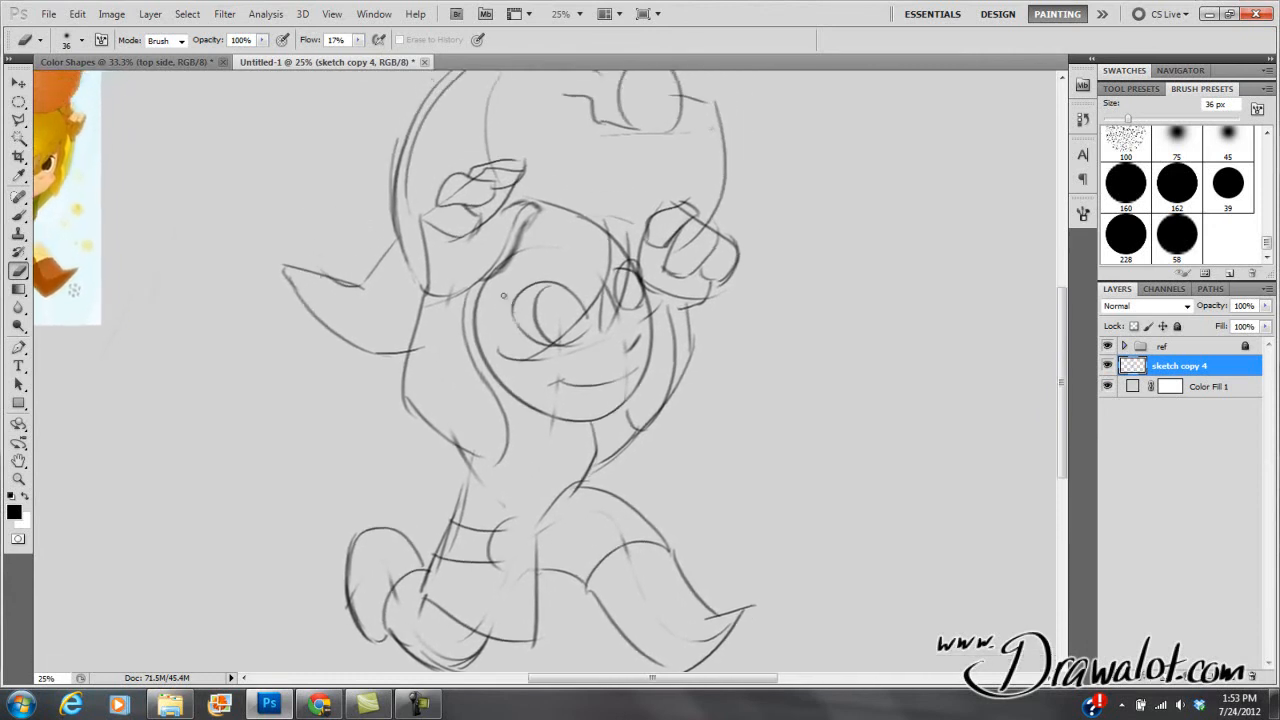
{"action": "left_click", "coordinate": [111, 14]}
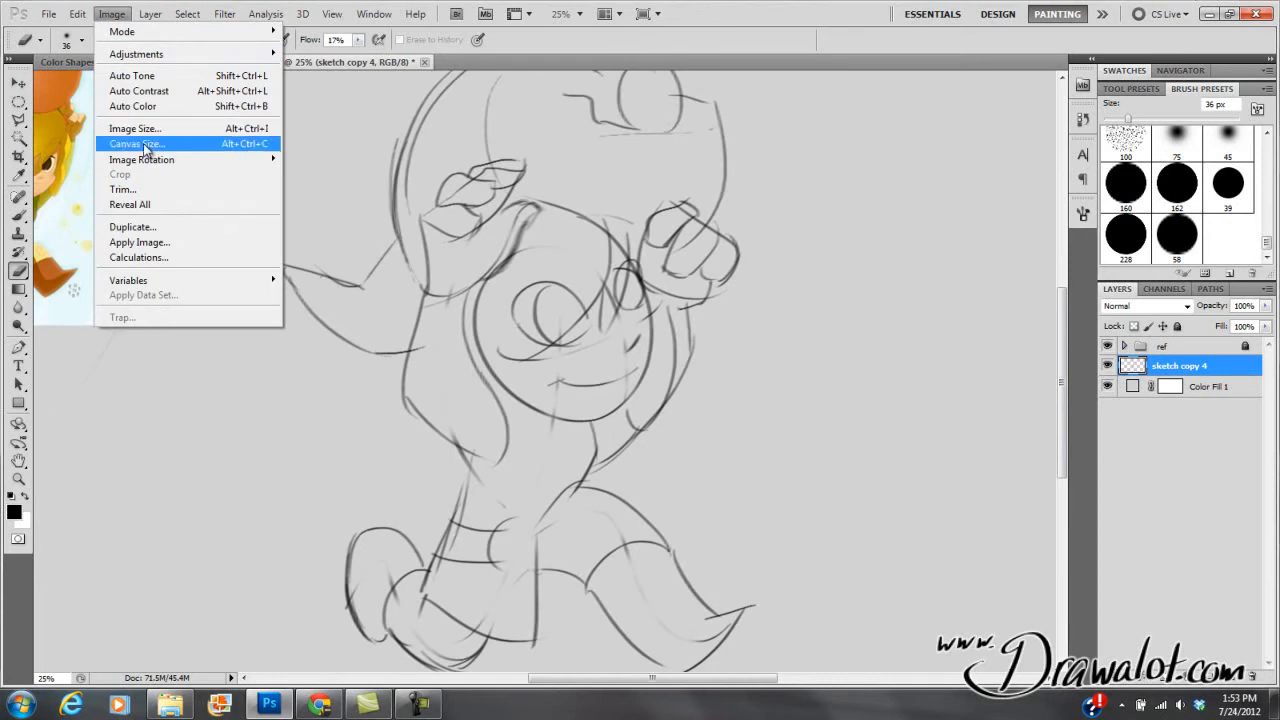
{"action": "left_click", "coordinate": [139, 129]}
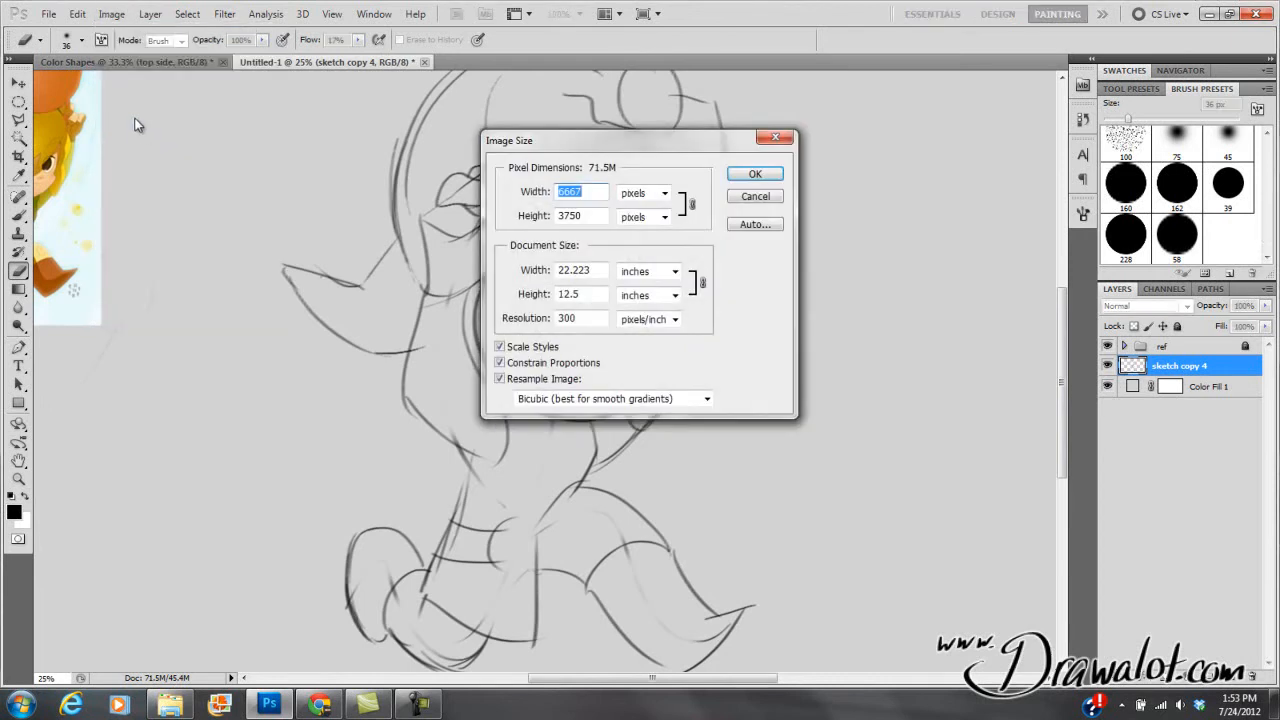
{"action": "double_click", "coordinate": [580, 318]}
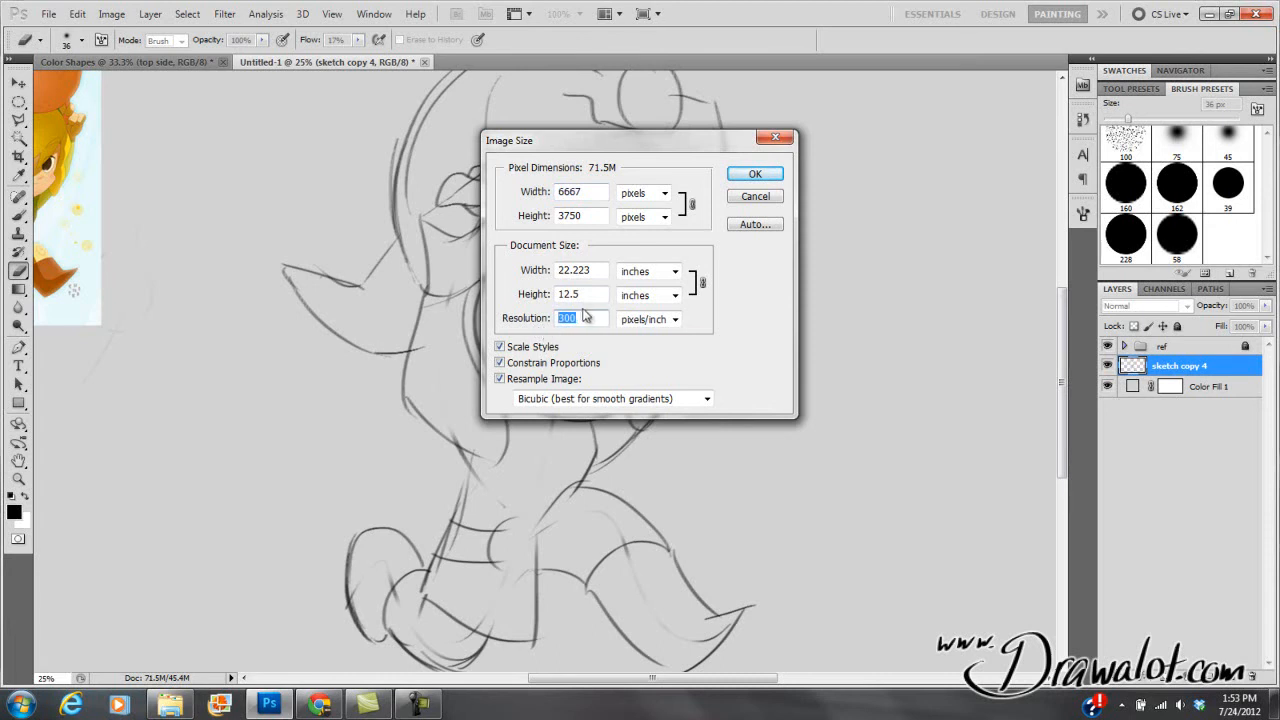
{"action": "double_click", "coordinate": [590, 194]}
{"action": "double_click", "coordinate": [589, 214]}
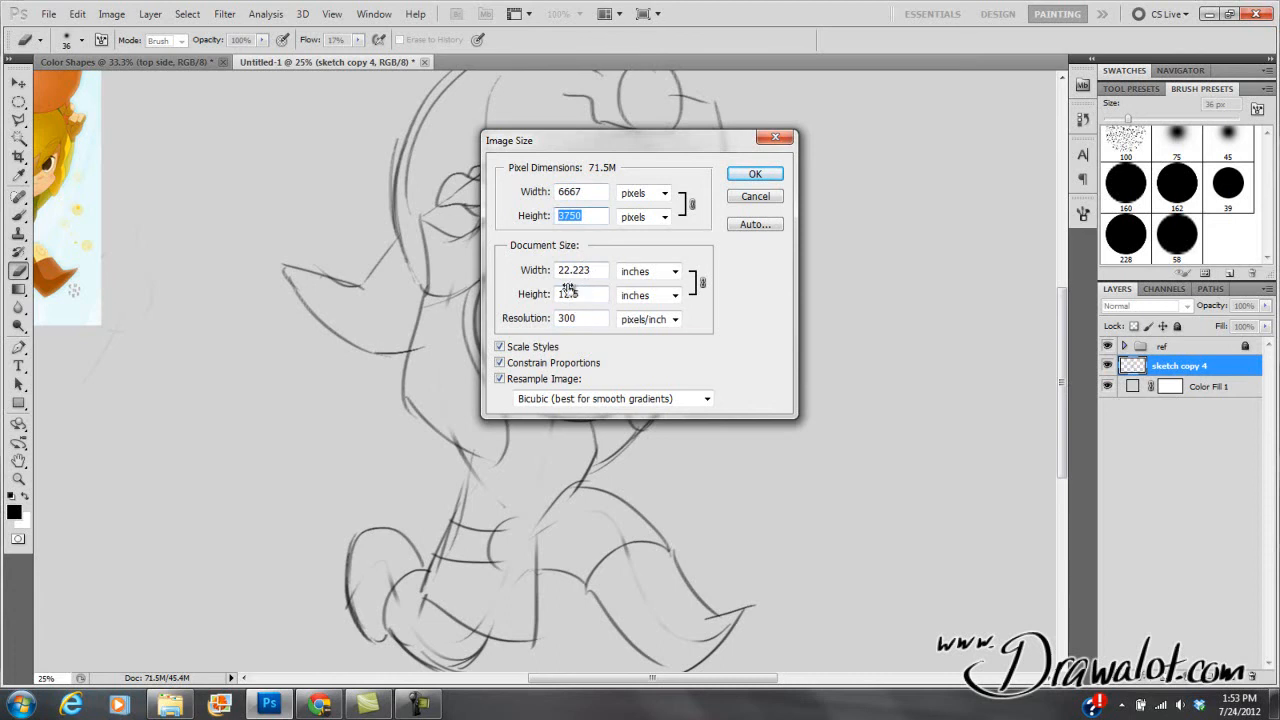
Try Constrain Proportions off and on again, then close the Image Size settings with the proportions linked
{"action": "left_click", "coordinate": [501, 365]}
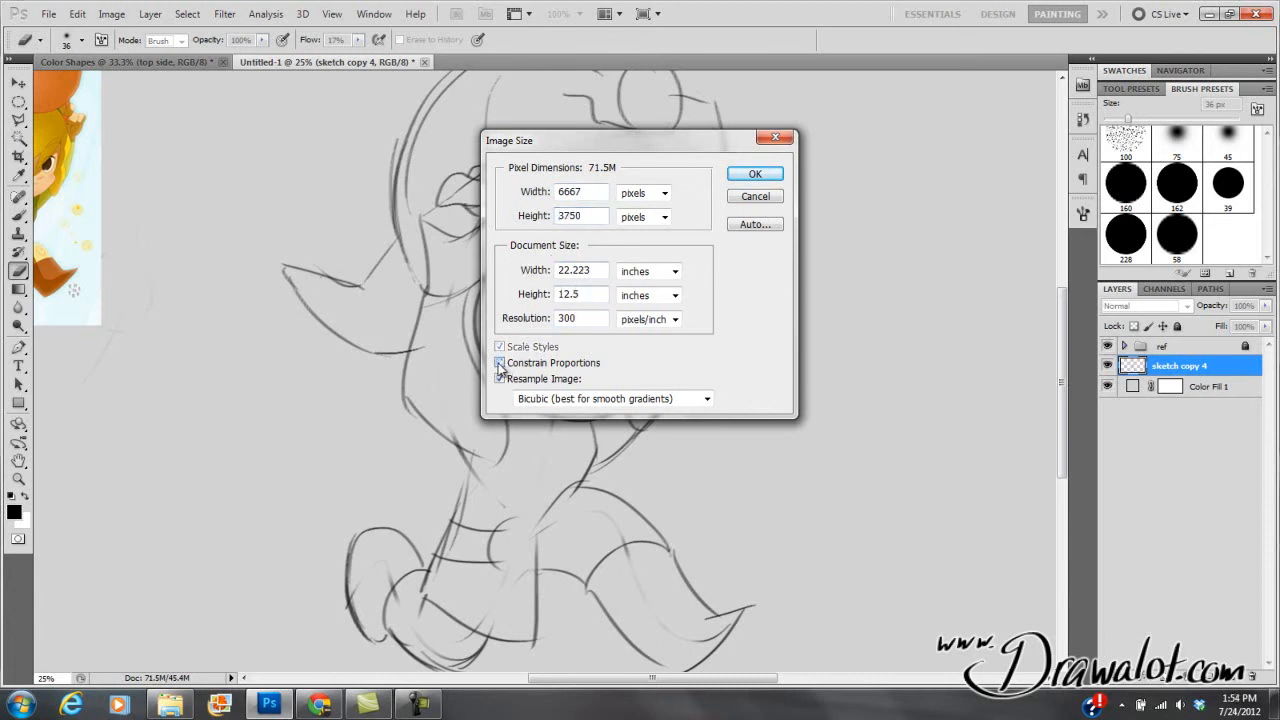
{"action": "left_click", "coordinate": [500, 364]}
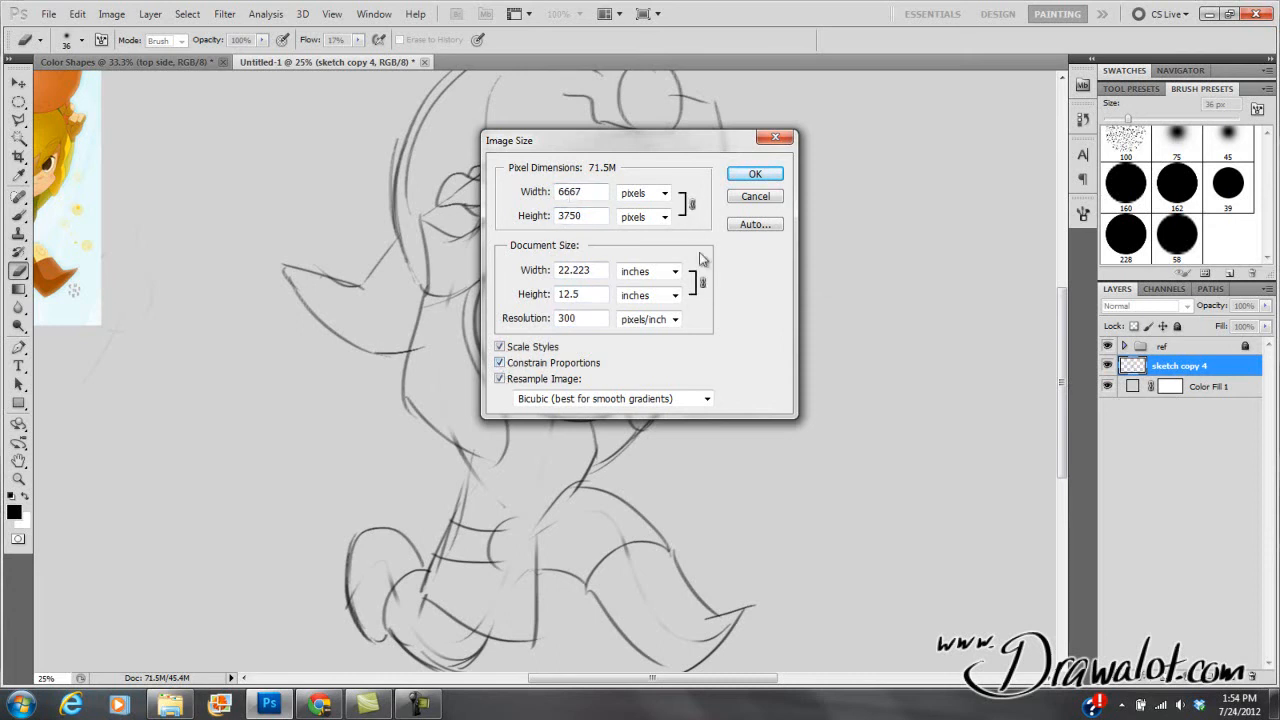
{"action": "left_click", "coordinate": [691, 209]}
{"action": "left_click", "coordinate": [500, 363]}
{"action": "left_click", "coordinate": [500, 363]}
{"action": "left_click", "coordinate": [755, 174]}
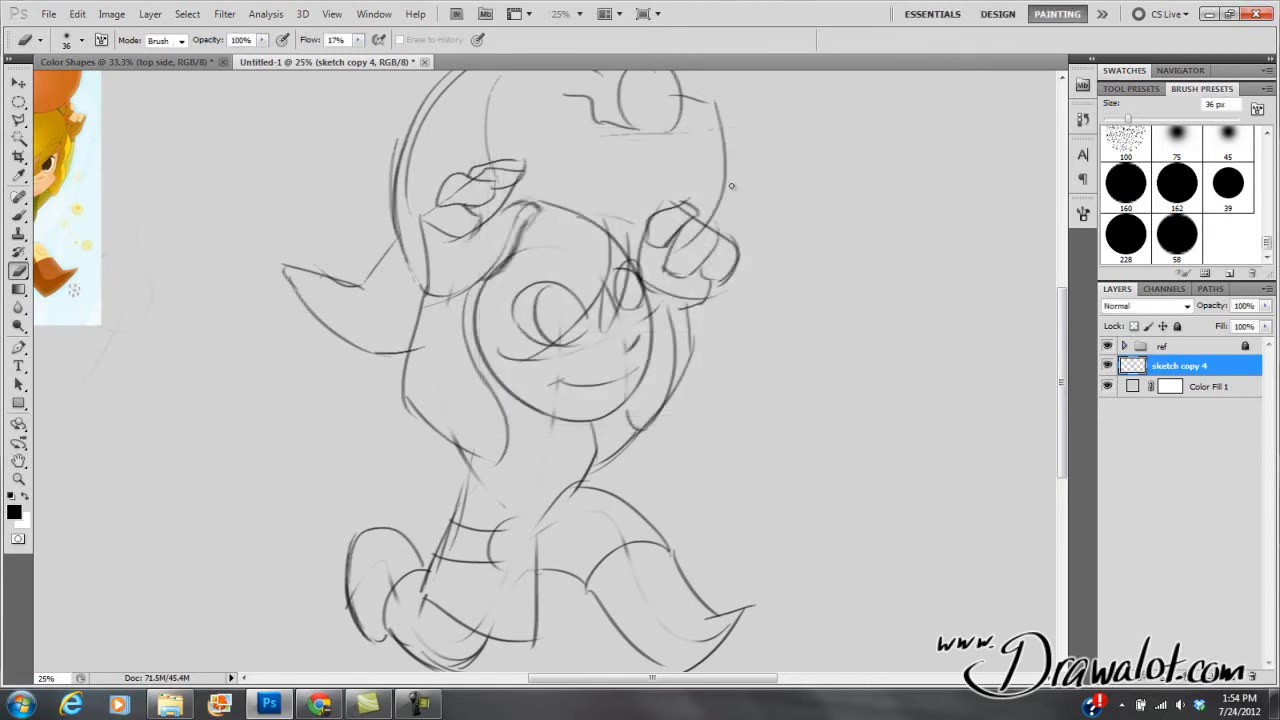
Extend the canvas upward to a height of 18 inches, anchoring the artwork at the bottom centre
{"action": "key", "text": "ctrl+minus"}
{"action": "key", "text": "ctrl+minus"}
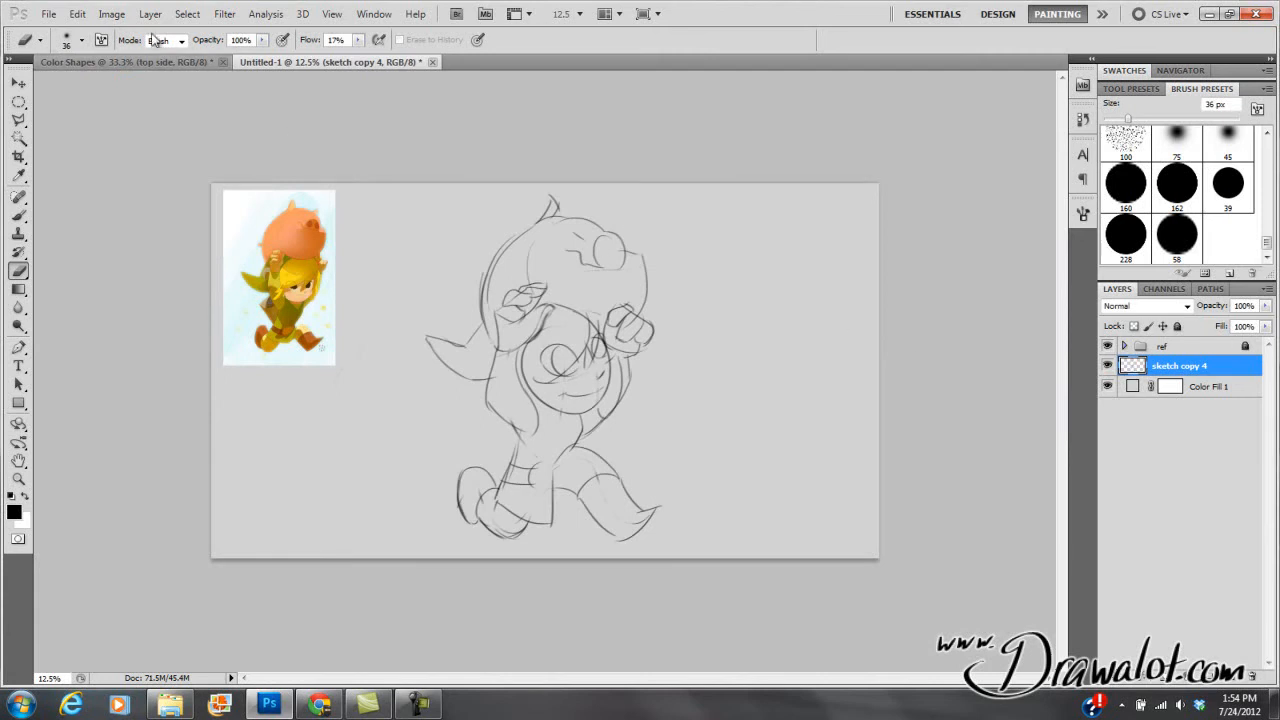
{"action": "left_click", "coordinate": [111, 14]}
{"action": "left_click", "coordinate": [130, 144]}
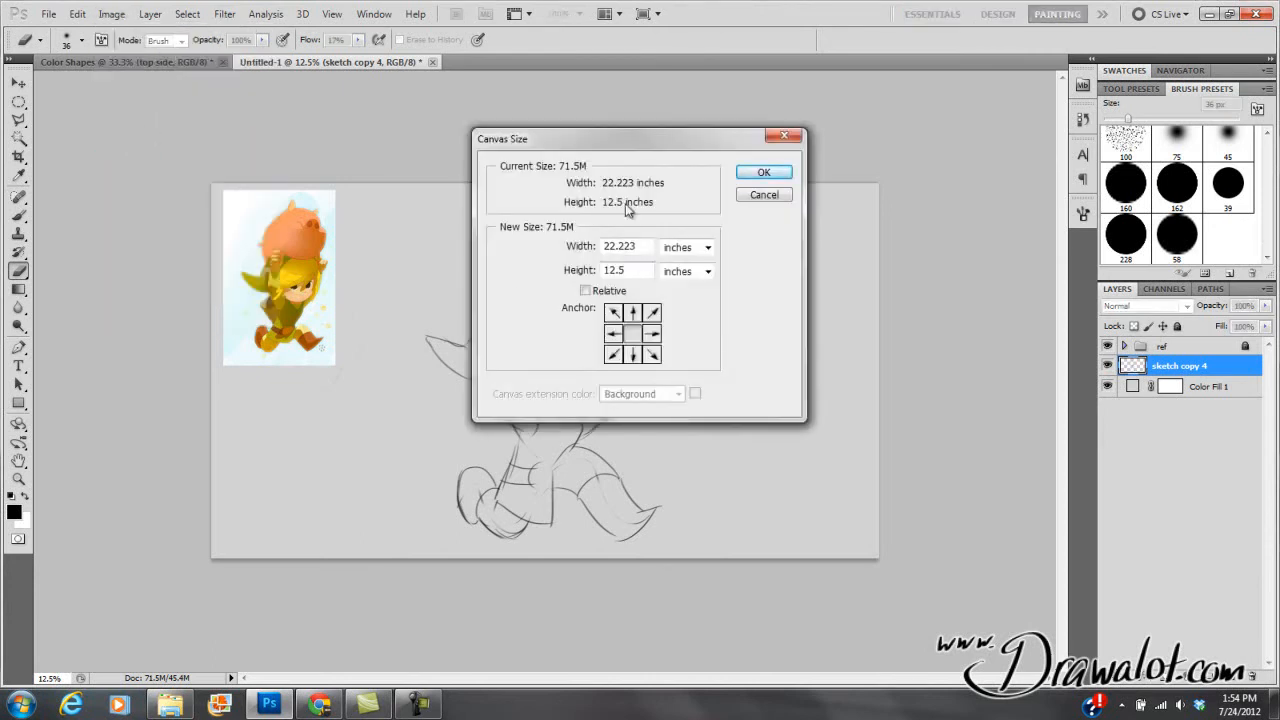
{"action": "left_click_drag", "start_coordinate": [644, 246], "coordinate": [589, 250]}
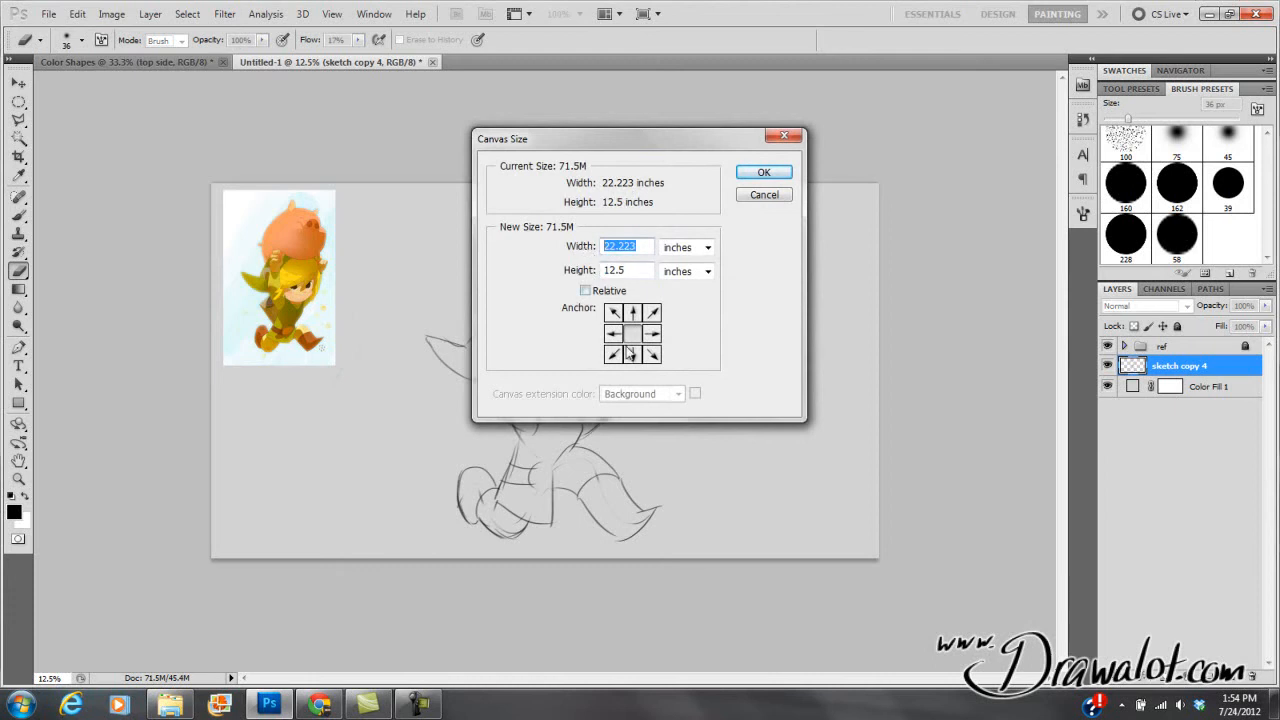
{"action": "left_click", "coordinate": [633, 313]}
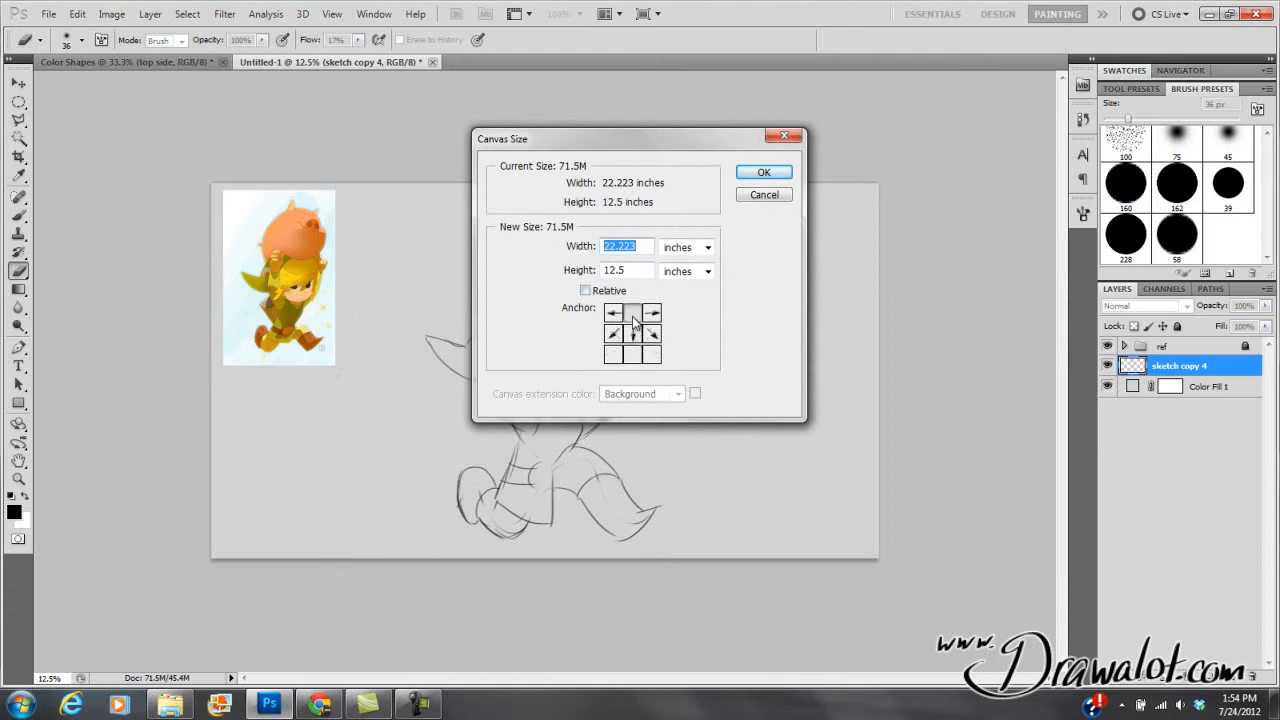
{"action": "left_click", "coordinate": [632, 355]}
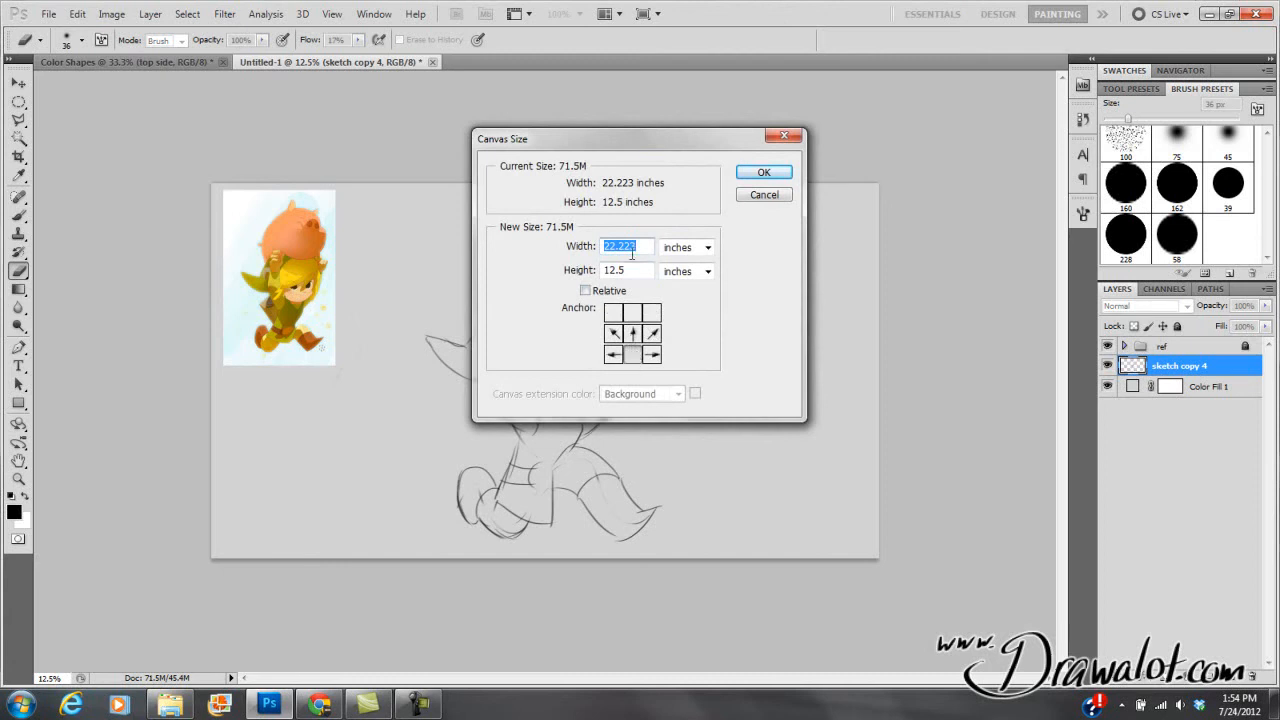
{"action": "left_click_drag", "start_coordinate": [640, 271], "coordinate": [590, 270]}
{"action": "type", "text": "18"}
{"action": "left_click", "coordinate": [763, 172]}
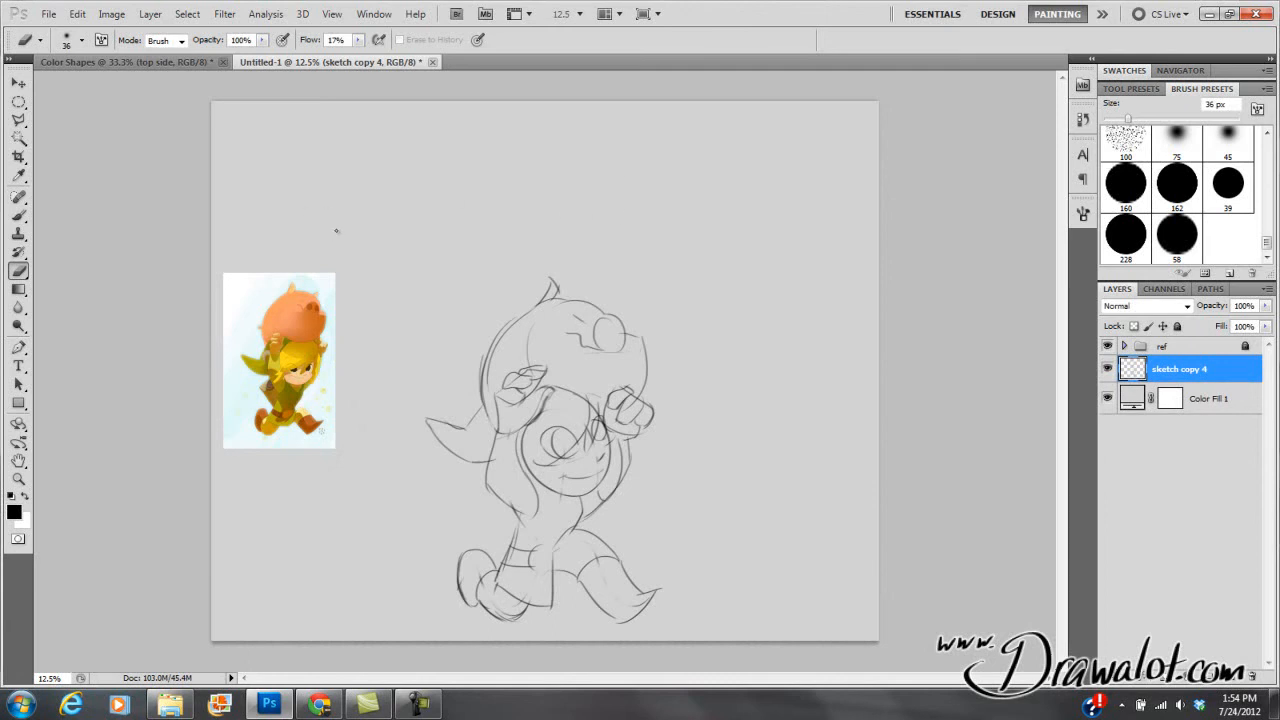
{"action": "left_click", "coordinate": [111, 14]}
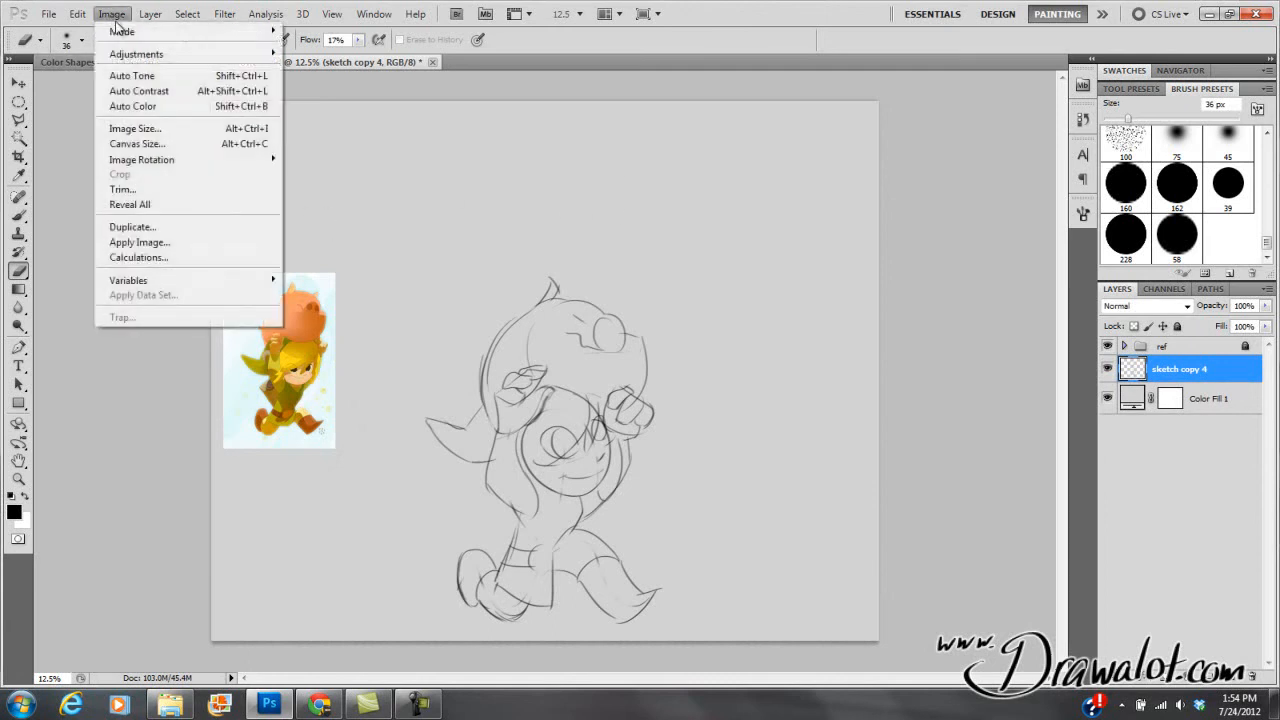
{"action": "left_click", "coordinate": [141, 146]}
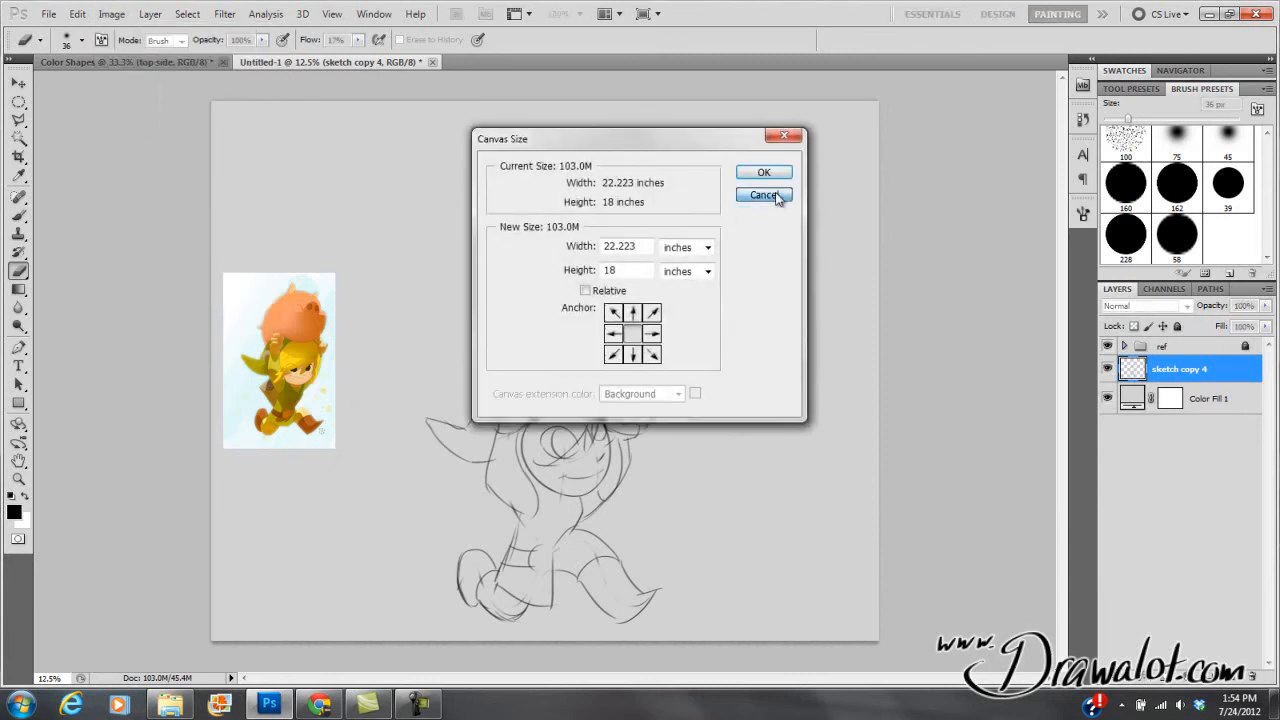
{"action": "left_click", "coordinate": [765, 195]}
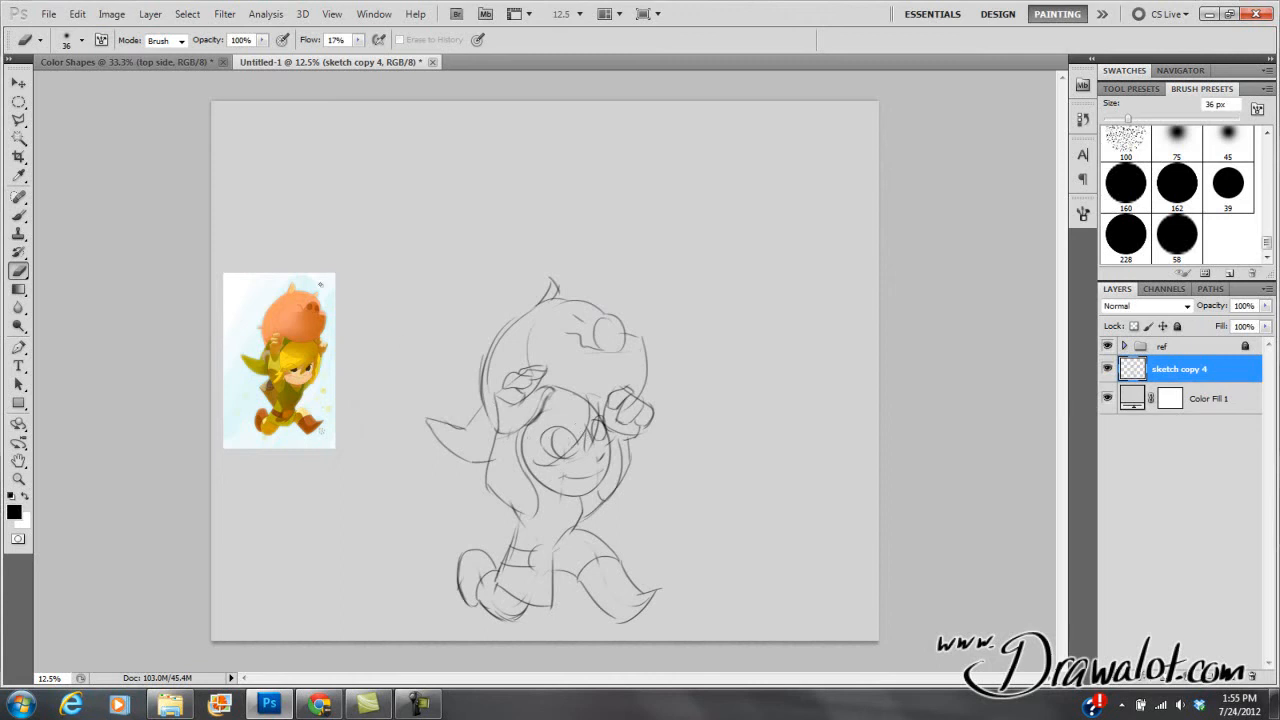
Try a crop frame across the character's head with the Crop tool's 1200 x 300 px preset and cancel it
{"action": "left_click", "coordinate": [18, 158]}
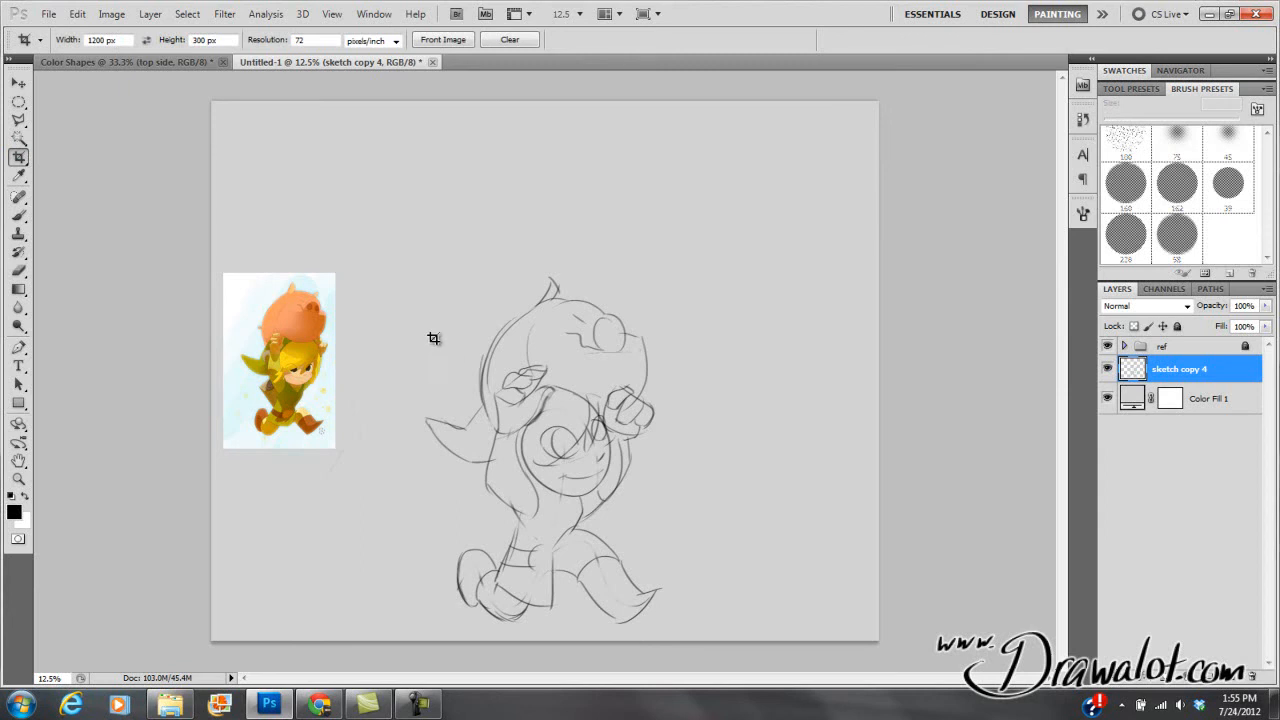
{"action": "mouse_move", "coordinate": [450, 353]}
{"action": "left_mouse_down"}
{"action": "mouse_move", "coordinate": [674, 529]}
{"action": "mouse_move", "coordinate": [668, 519]}
{"action": "left_mouse_up"}
{"action": "right_click", "coordinate": [626, 401]}
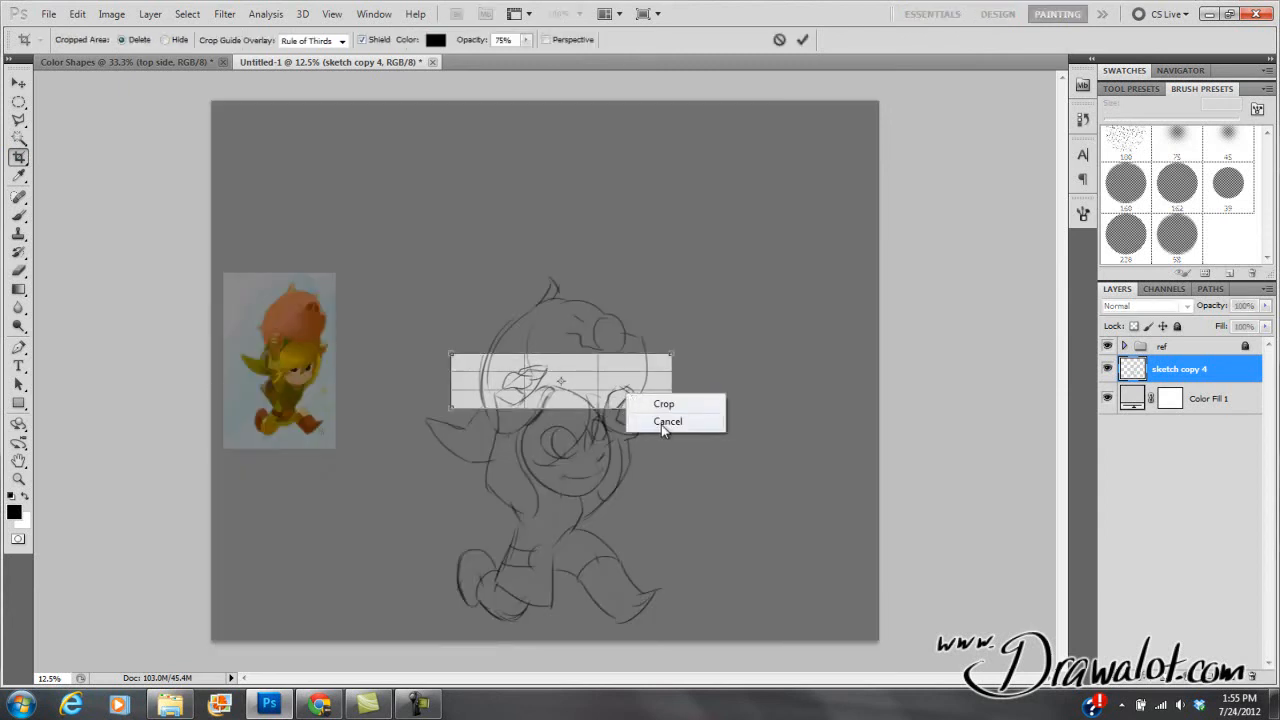
{"action": "left_click", "coordinate": [660, 425]}
Clear the Crop tool's preset width, height and resolution so the crop frame is unconstrained
{"action": "left_click", "coordinate": [100, 40]}
{"action": "key", "text": "BackSpace"}
{"action": "left_click", "coordinate": [208, 39]}
{"action": "key", "text": "BackSpace"}
{"action": "left_click", "coordinate": [315, 40]}
{"action": "type", "text": "3"}
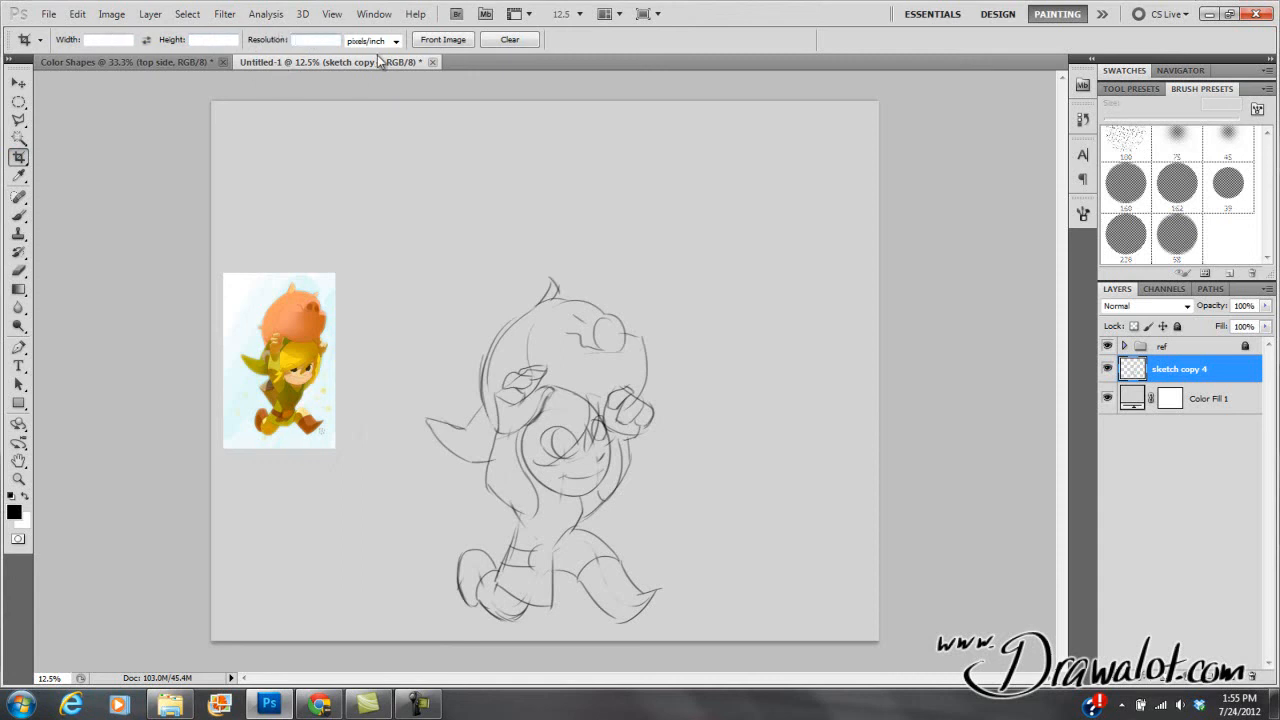
Try cropping the canvas to the face and raised hands, shift the sketch layer inside it, and undo both
{"action": "left_click_drag", "start_coordinate": [466, 353], "coordinate": [653, 512]}
{"action": "right_click", "coordinate": [579, 423]}
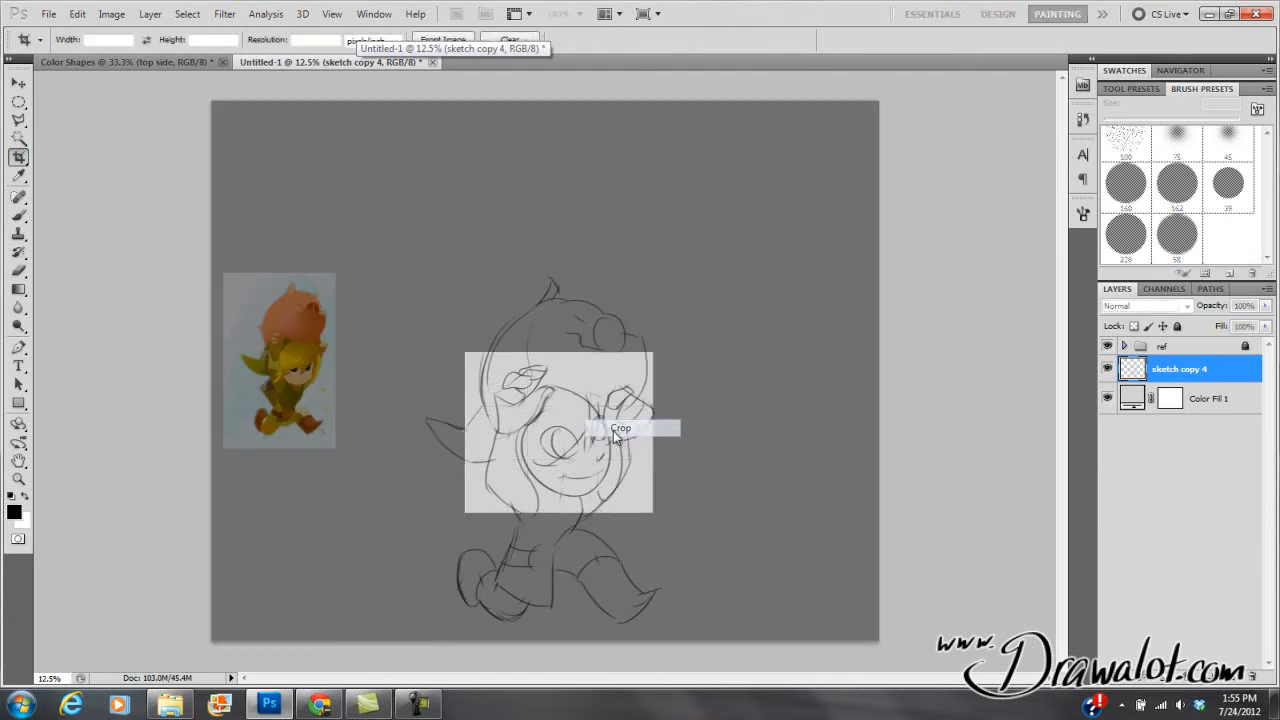
{"action": "left_click", "coordinate": [606, 430]}
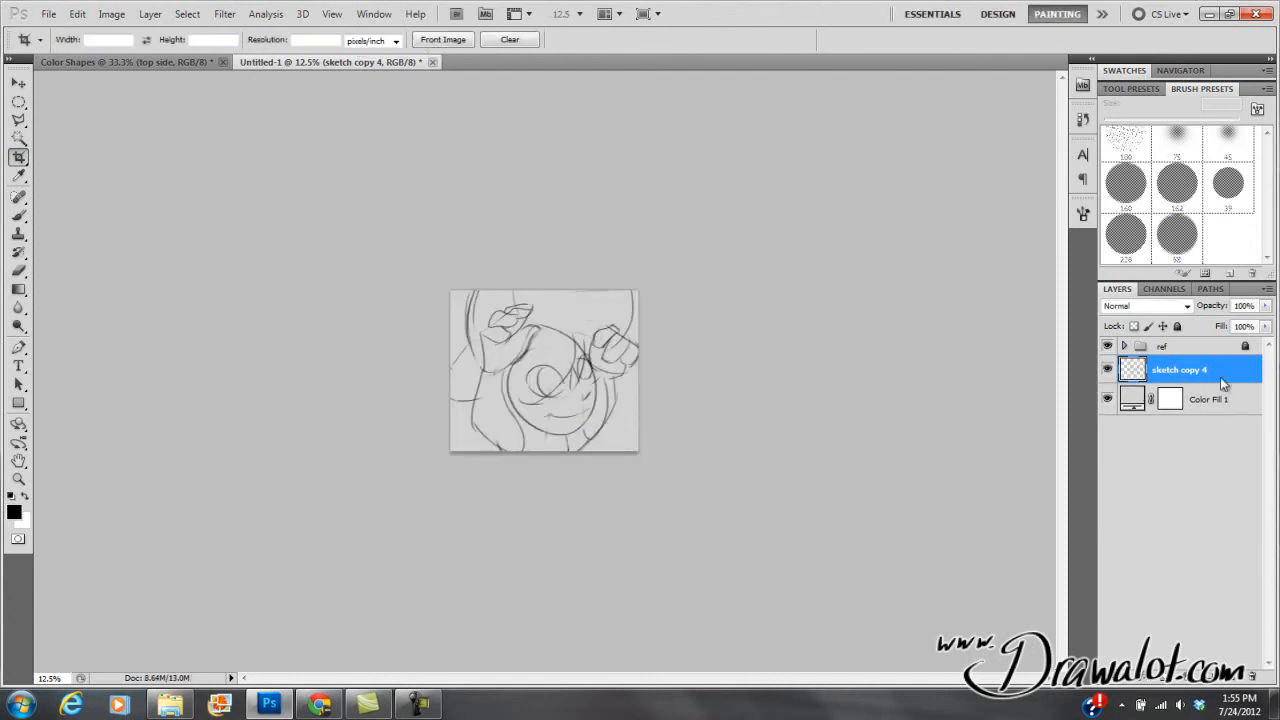
{"action": "key", "text": "v"}
{"action": "mouse_move", "coordinate": [560, 425]}
{"action": "left_mouse_down"}
{"action": "mouse_move", "coordinate": [565, 330]}
{"action": "mouse_move", "coordinate": [570, 380]}
{"action": "mouse_move", "coordinate": [630, 390]}
{"action": "mouse_move", "coordinate": [474, 460]}
{"action": "mouse_move", "coordinate": [563, 366]}
{"action": "left_mouse_up"}
{"action": "key", "text": "ctrl+alt+z"}
{"action": "key", "text": "ctrl+alt+z"}
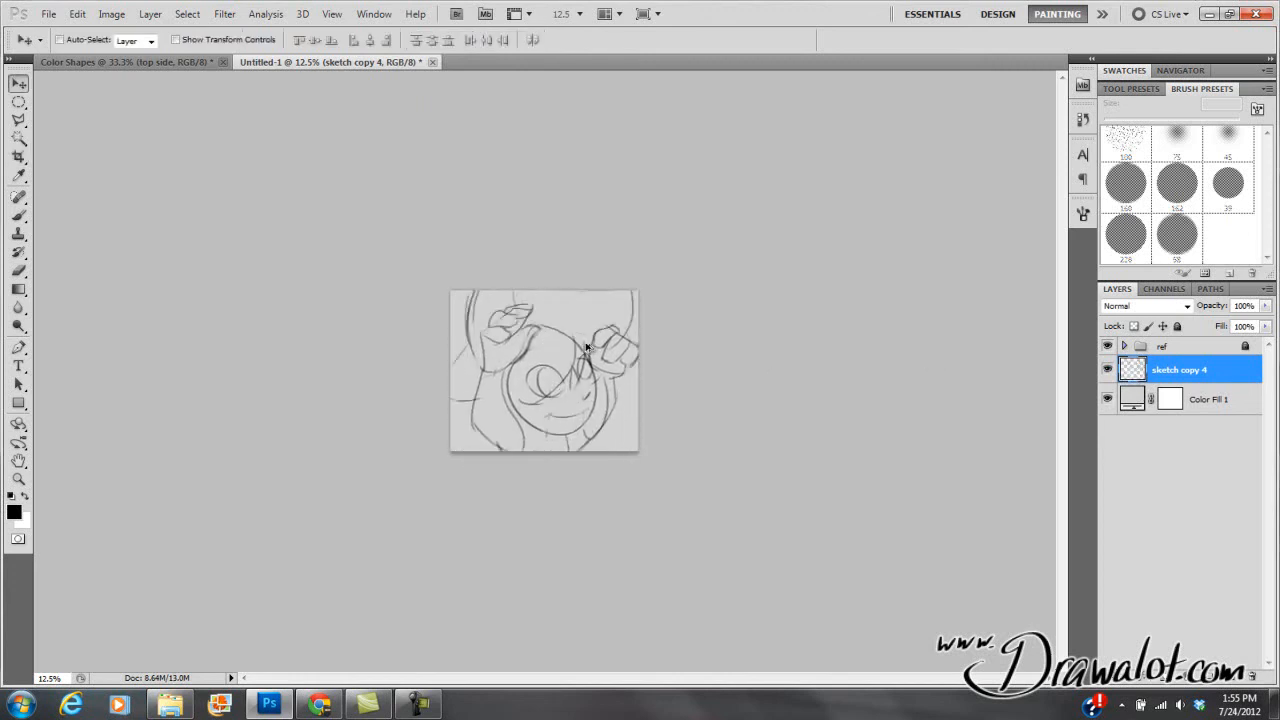
Reduce the canvas to 5 x 5 inches, anchoring the artwork at the bottom centre and accepting the clipping
{"action": "left_click", "coordinate": [111, 14]}
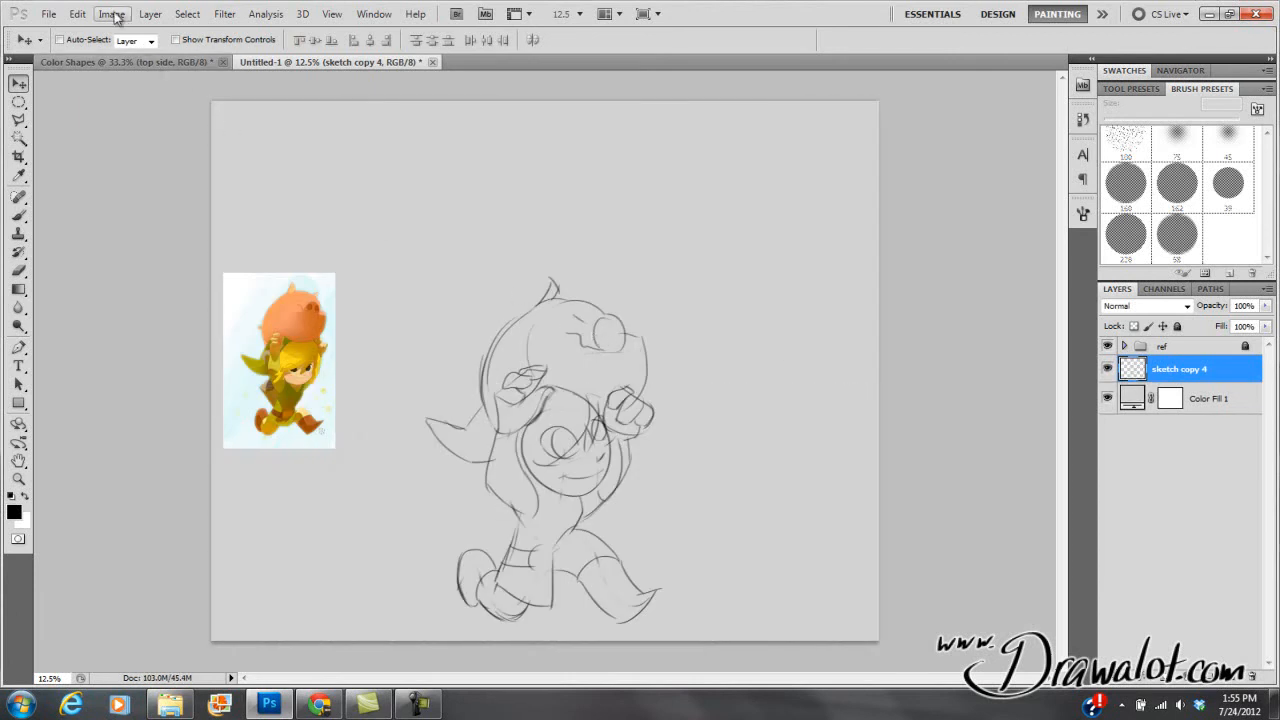
{"action": "left_click", "coordinate": [123, 144]}
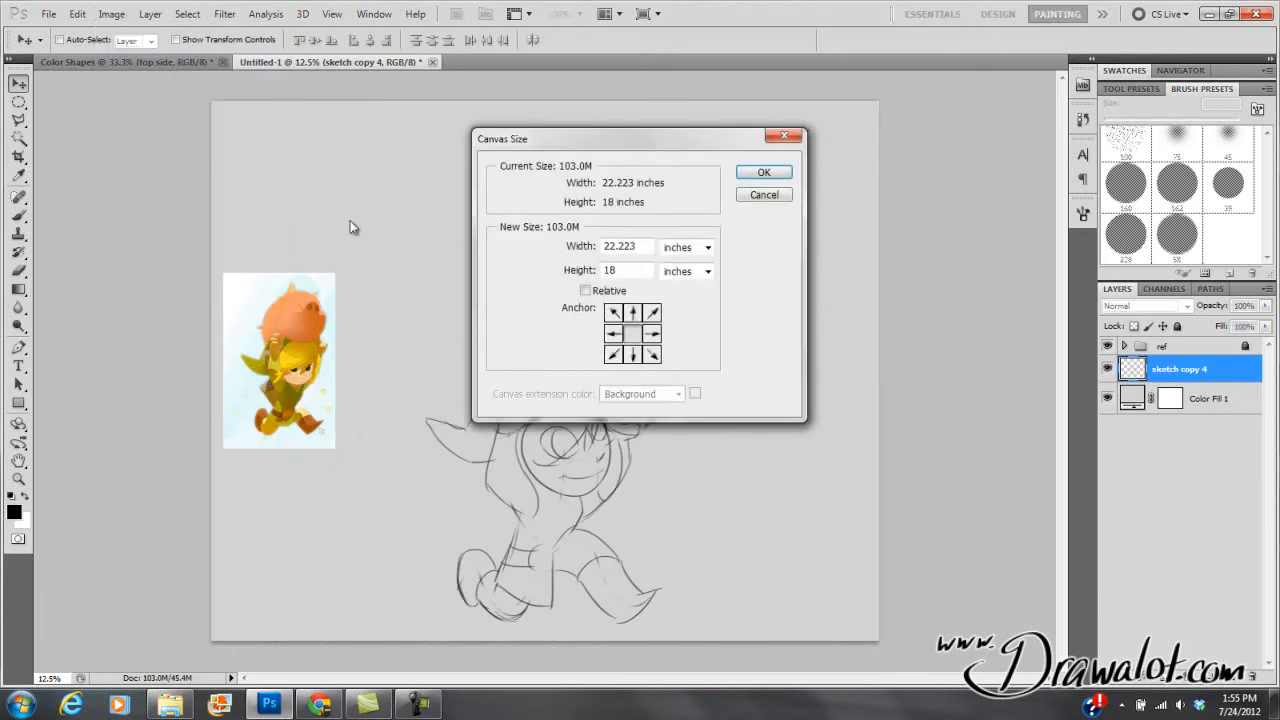
{"action": "left_click_drag", "start_coordinate": [646, 247], "coordinate": [584, 272]}
{"action": "type", "text": "55"}
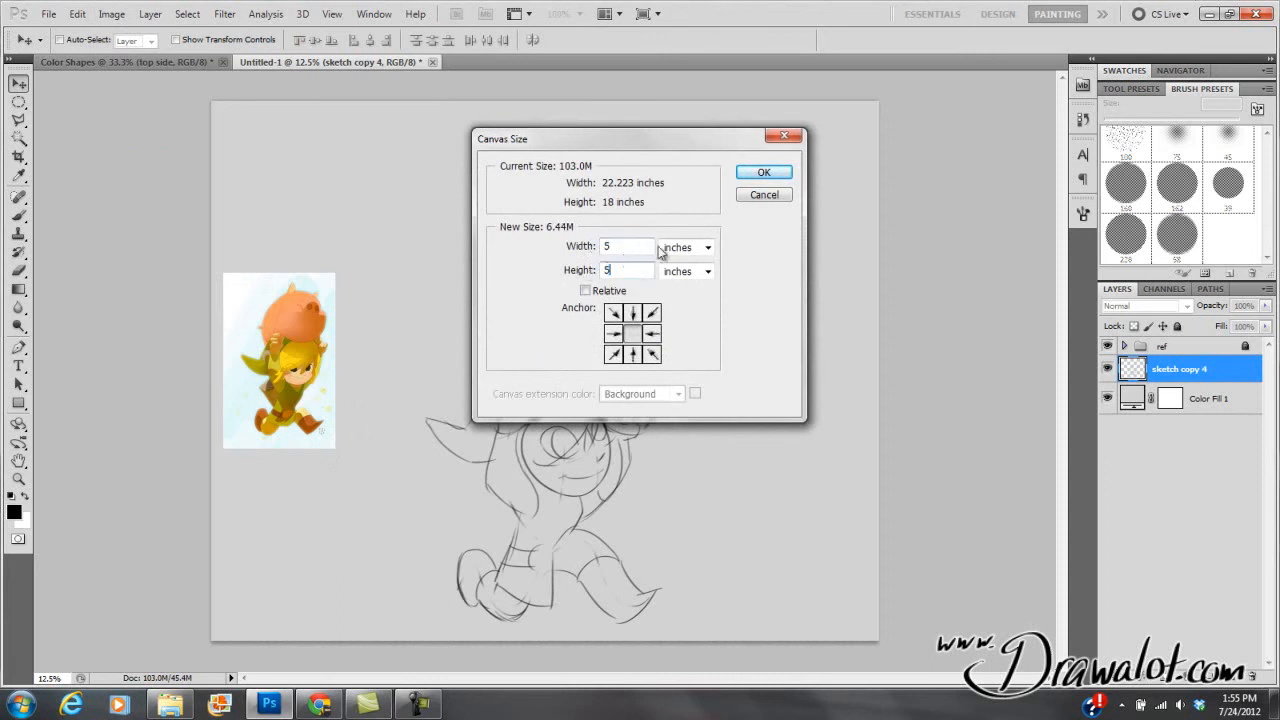
{"action": "left_click", "coordinate": [632, 354]}
{"action": "left_click", "coordinate": [764, 176]}
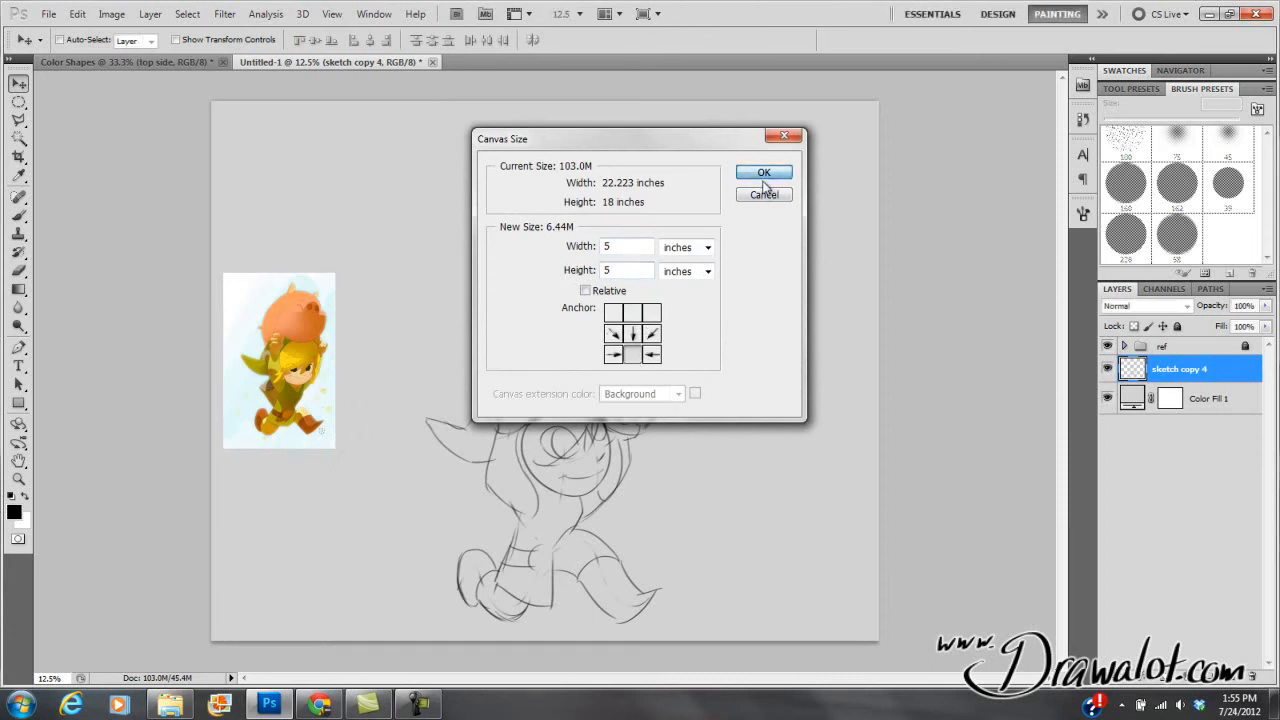
{"action": "left_click", "coordinate": [602, 268]}
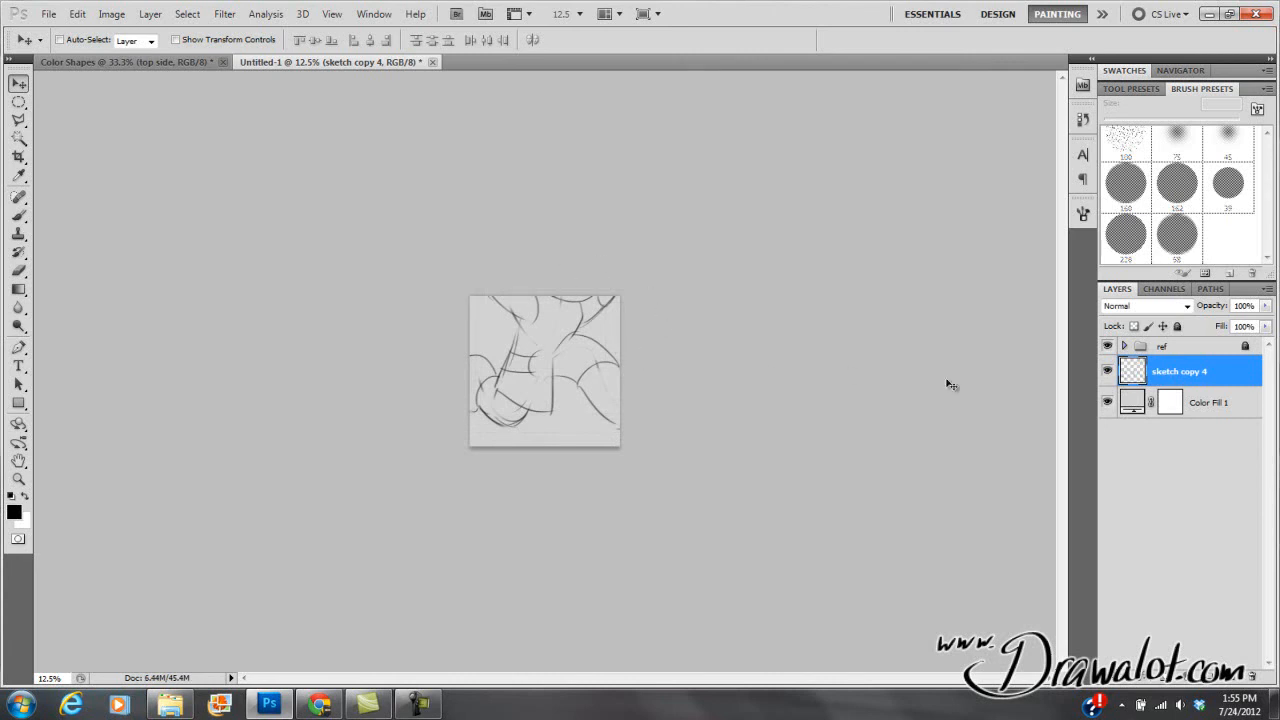
Reposition the sketch layer inside the small square canvas so the character's face sits in the middle
{"action": "left_click_drag", "start_coordinate": [560, 318], "coordinate": [561, 410]}
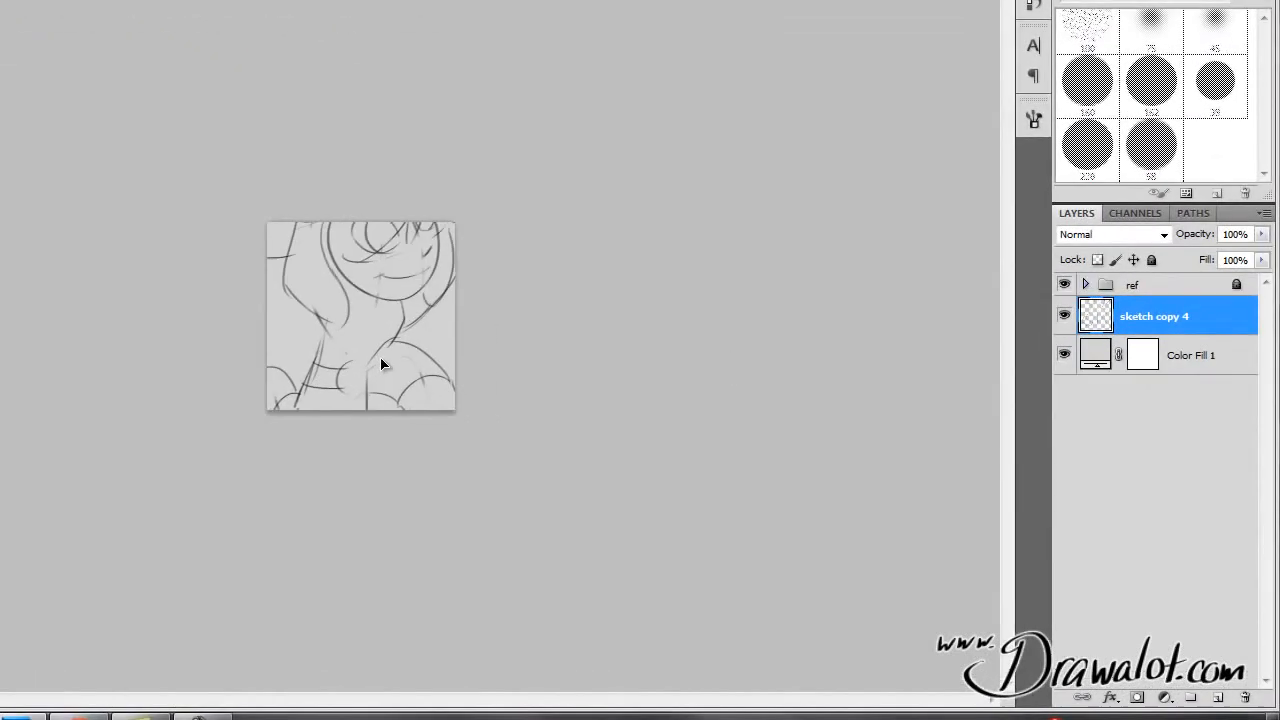
{"action": "mouse_move", "coordinate": [381, 364]}
{"action": "left_mouse_down"}
{"action": "mouse_move", "coordinate": [389, 497]}
{"action": "mouse_move", "coordinate": [377, 216]}
{"action": "mouse_move", "coordinate": [431, 157]}
{"action": "mouse_move", "coordinate": [374, 200]}
{"action": "mouse_move", "coordinate": [386, 217]}
{"action": "mouse_move", "coordinate": [368, 296]}
{"action": "mouse_move", "coordinate": [380, 240]}
{"action": "mouse_move", "coordinate": [395, 300]}
{"action": "mouse_move", "coordinate": [406, 266]}
{"action": "mouse_move", "coordinate": [358, 149]}
{"action": "mouse_move", "coordinate": [380, 277]}
{"action": "mouse_move", "coordinate": [431, 296]}
{"action": "mouse_move", "coordinate": [366, 229]}
{"action": "mouse_move", "coordinate": [409, 244]}
{"action": "mouse_move", "coordinate": [336, 334]}
{"action": "mouse_move", "coordinate": [429, 249]}
{"action": "mouse_move", "coordinate": [366, 191]}
{"action": "mouse_move", "coordinate": [254, 227]}
{"action": "mouse_move", "coordinate": [254, 274]}
{"action": "mouse_move", "coordinate": [334, 209]}
{"action": "mouse_move", "coordinate": [320, 391]}
{"action": "mouse_move", "coordinate": [300, 354]}
{"action": "mouse_move", "coordinate": [322, 337]}
{"action": "left_mouse_up"}
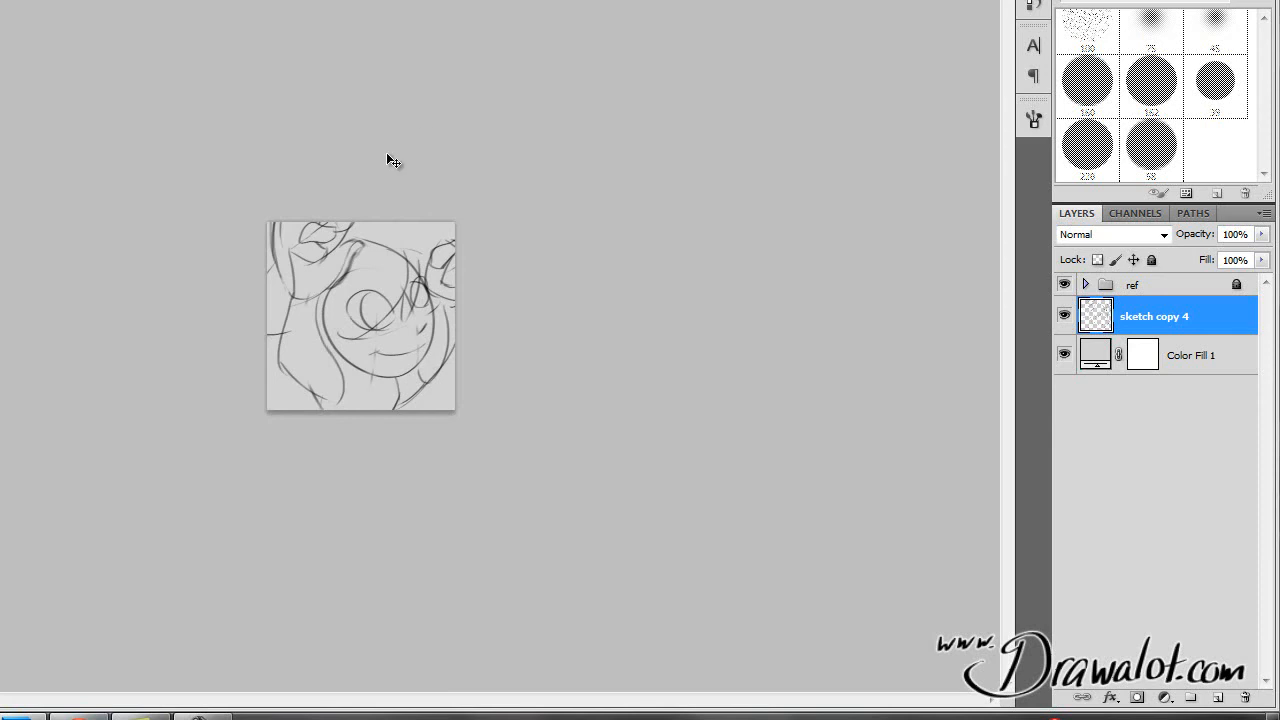
{"action": "key", "text": "z"}
{"action": "left_click", "coordinate": [378, 289]}
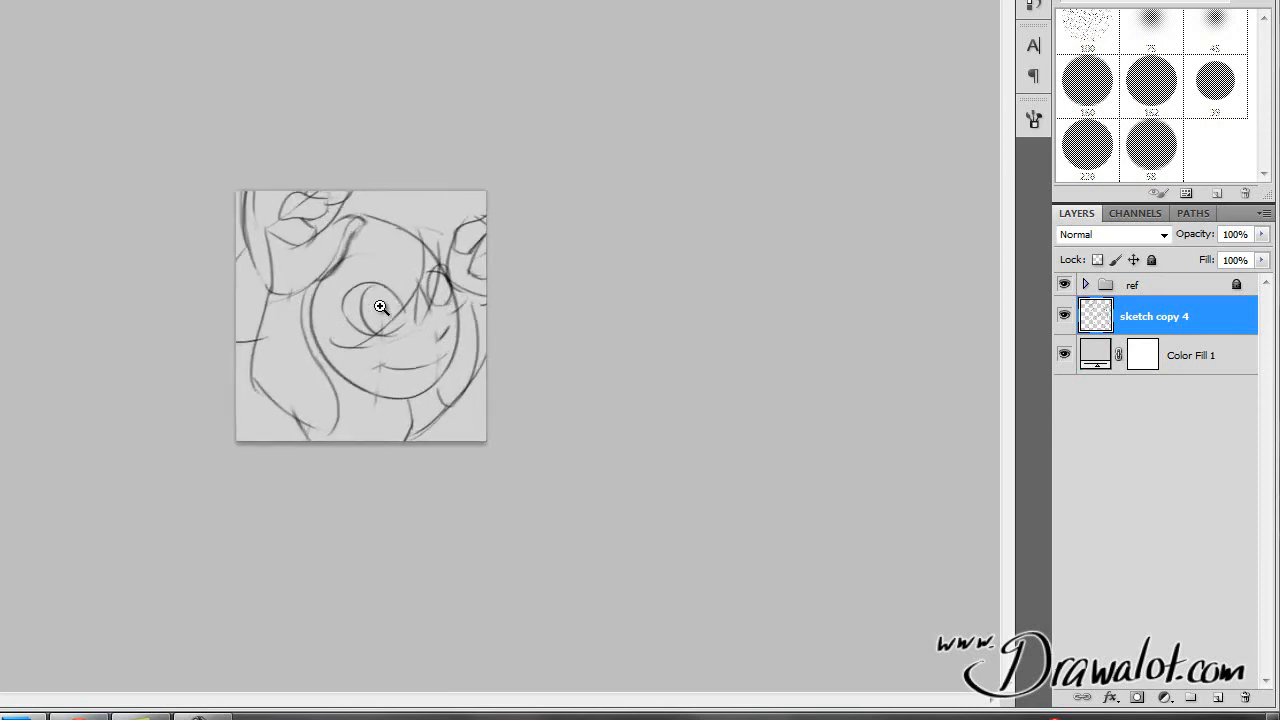
{"action": "left_click", "coordinate": [378, 289]}
{"action": "left_click", "coordinate": [374, 284]}
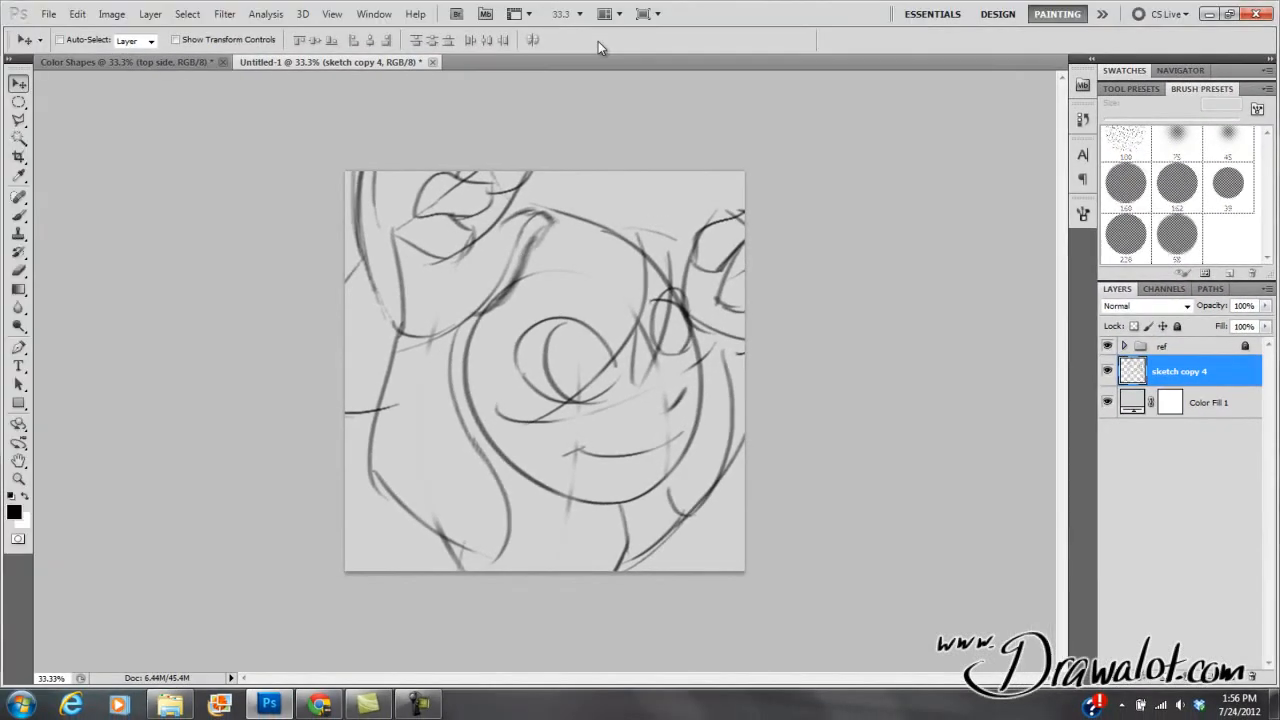
Check the document's dimensions and resolution in the Image Size settings, and its extents in the Canvas Size settings
{"action": "key", "text": "ctrl+alt+i"}
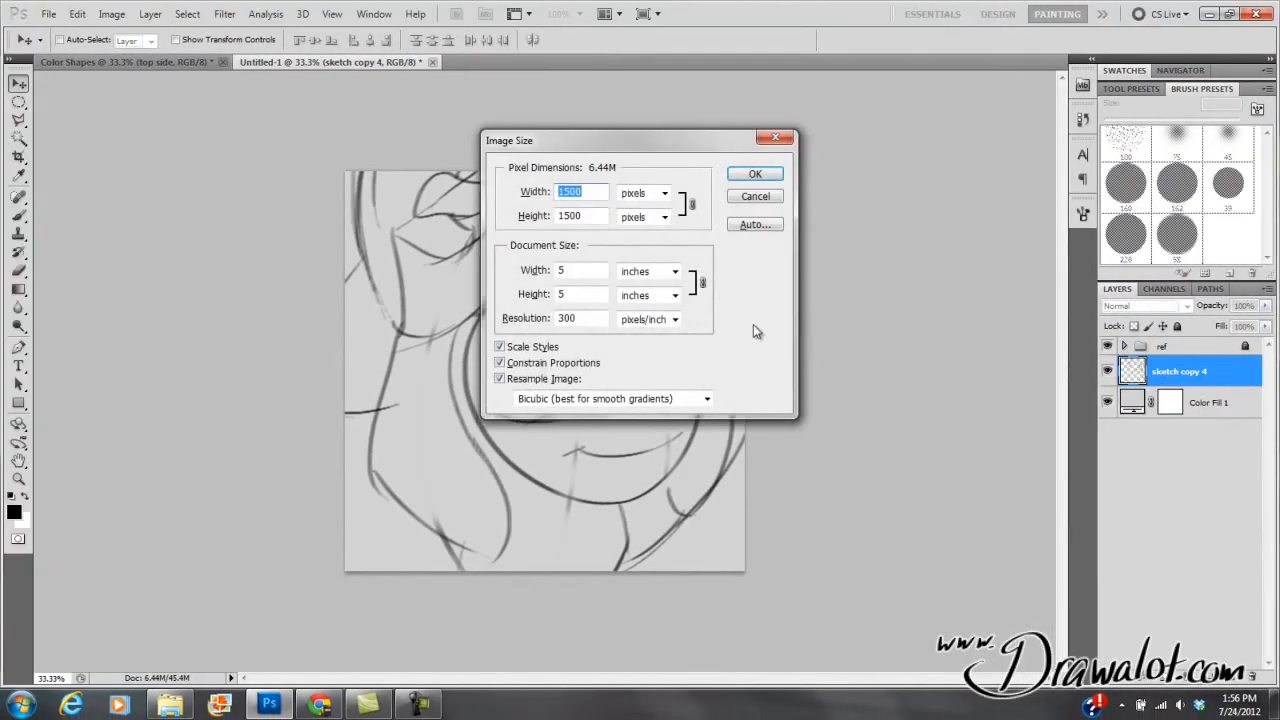
{"action": "left_click", "coordinate": [755, 174]}
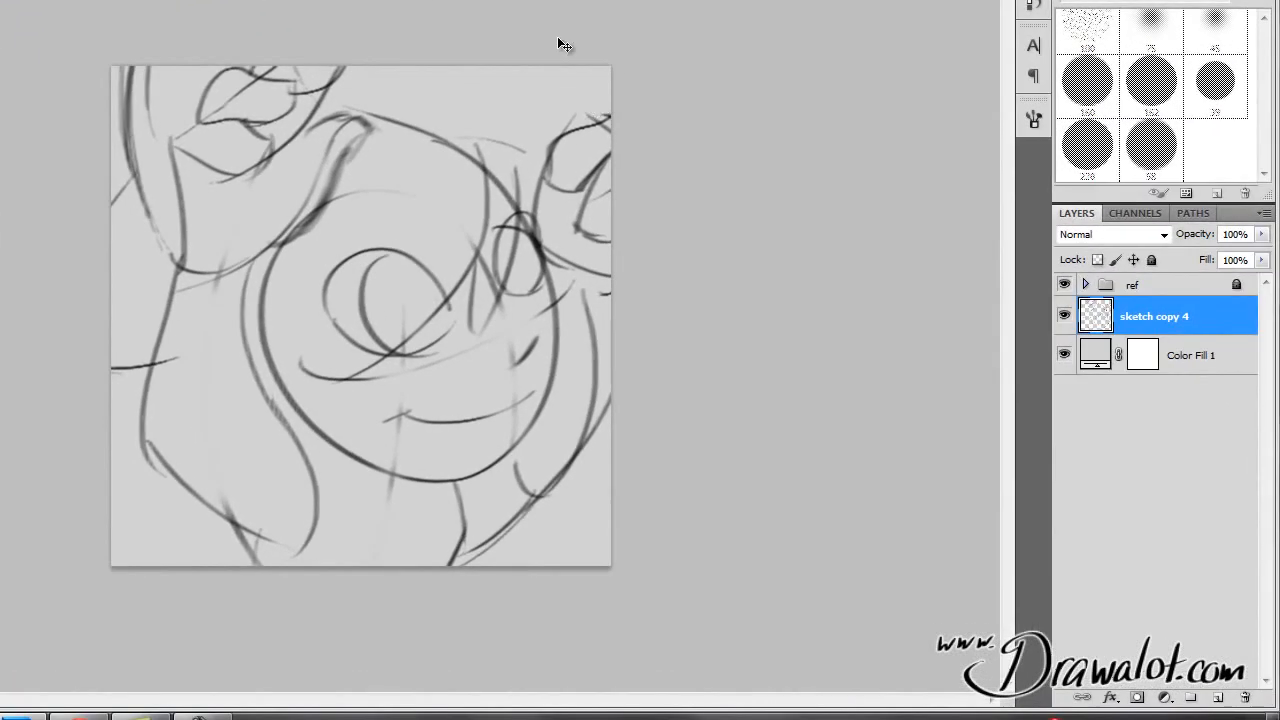
{"action": "key", "text": "ctrl+alt+c"}
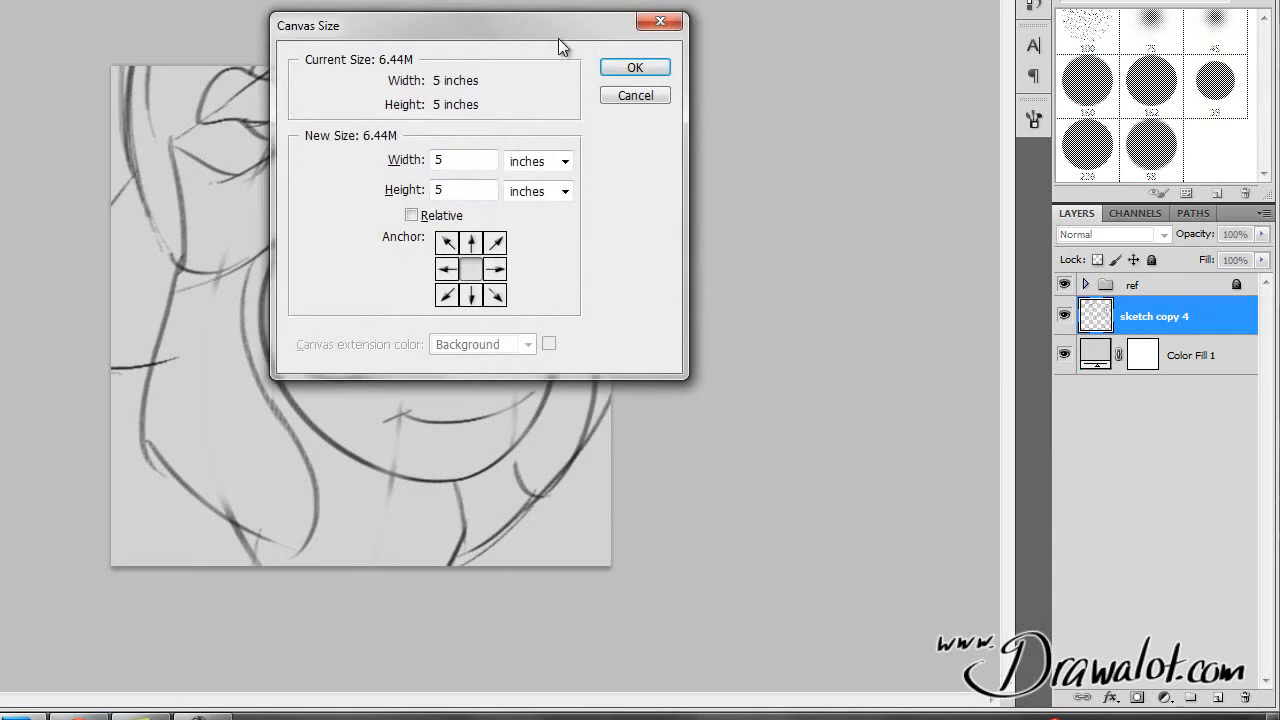
{"action": "left_click", "coordinate": [627, 90]}
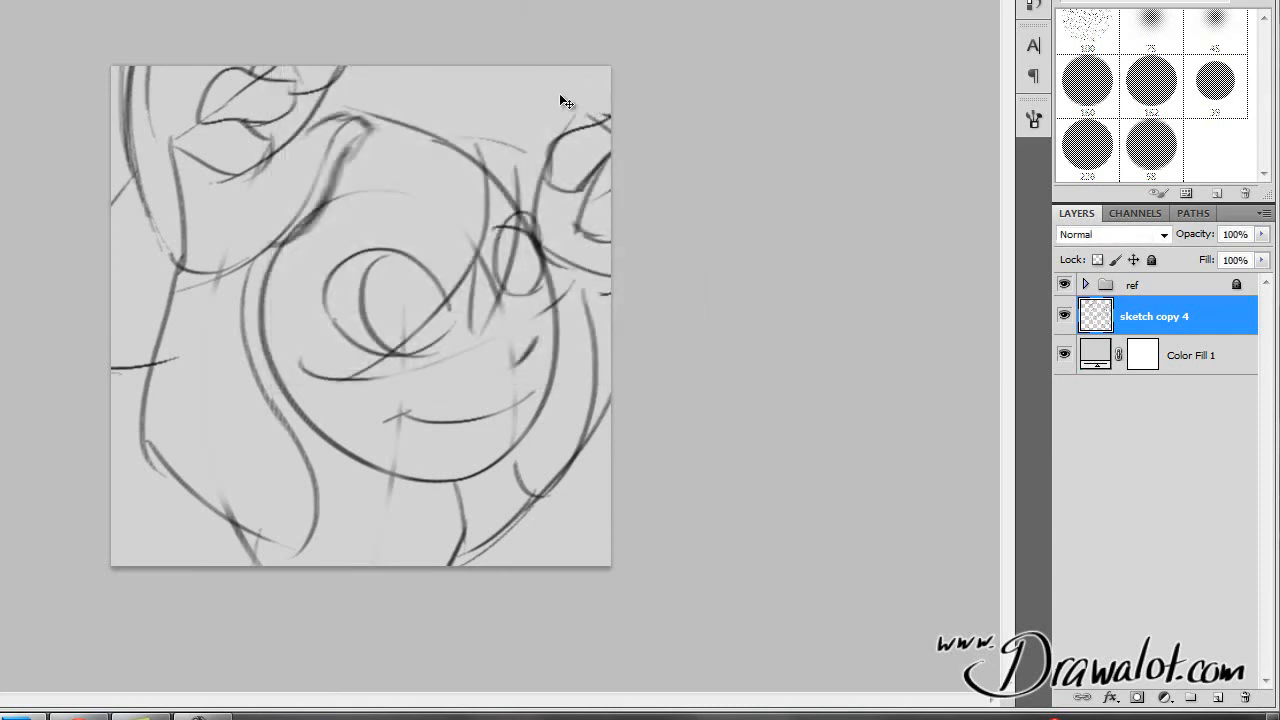